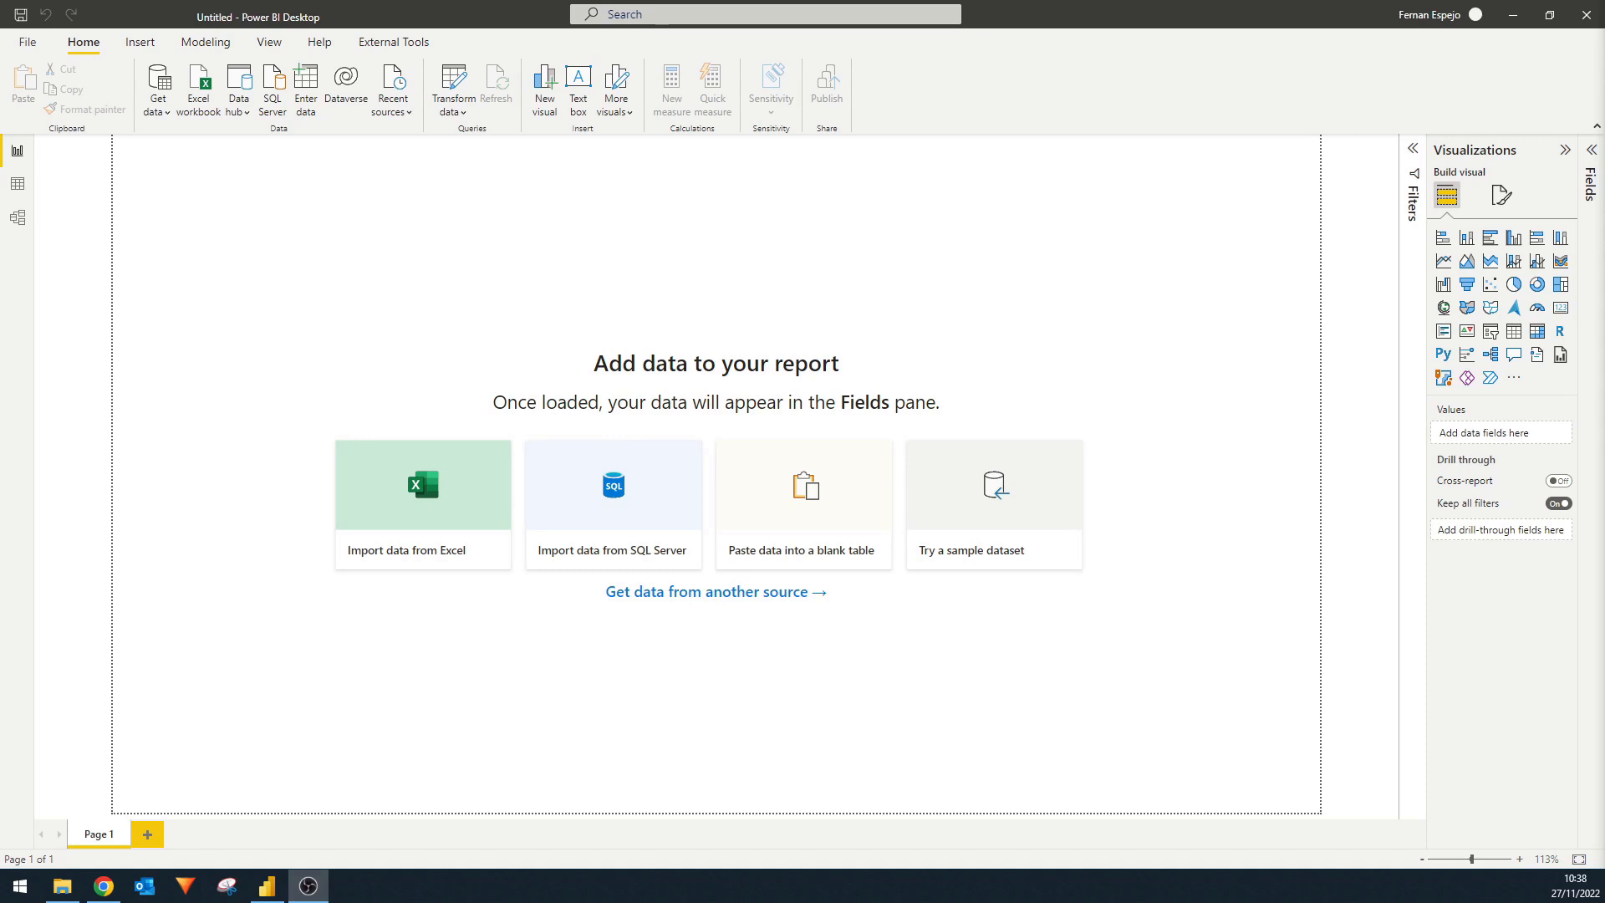
Create a new calculated table named Calendar and begin its formula with the CALENDAR function.
{"action": "left_click", "coordinate": [1590, 152]}
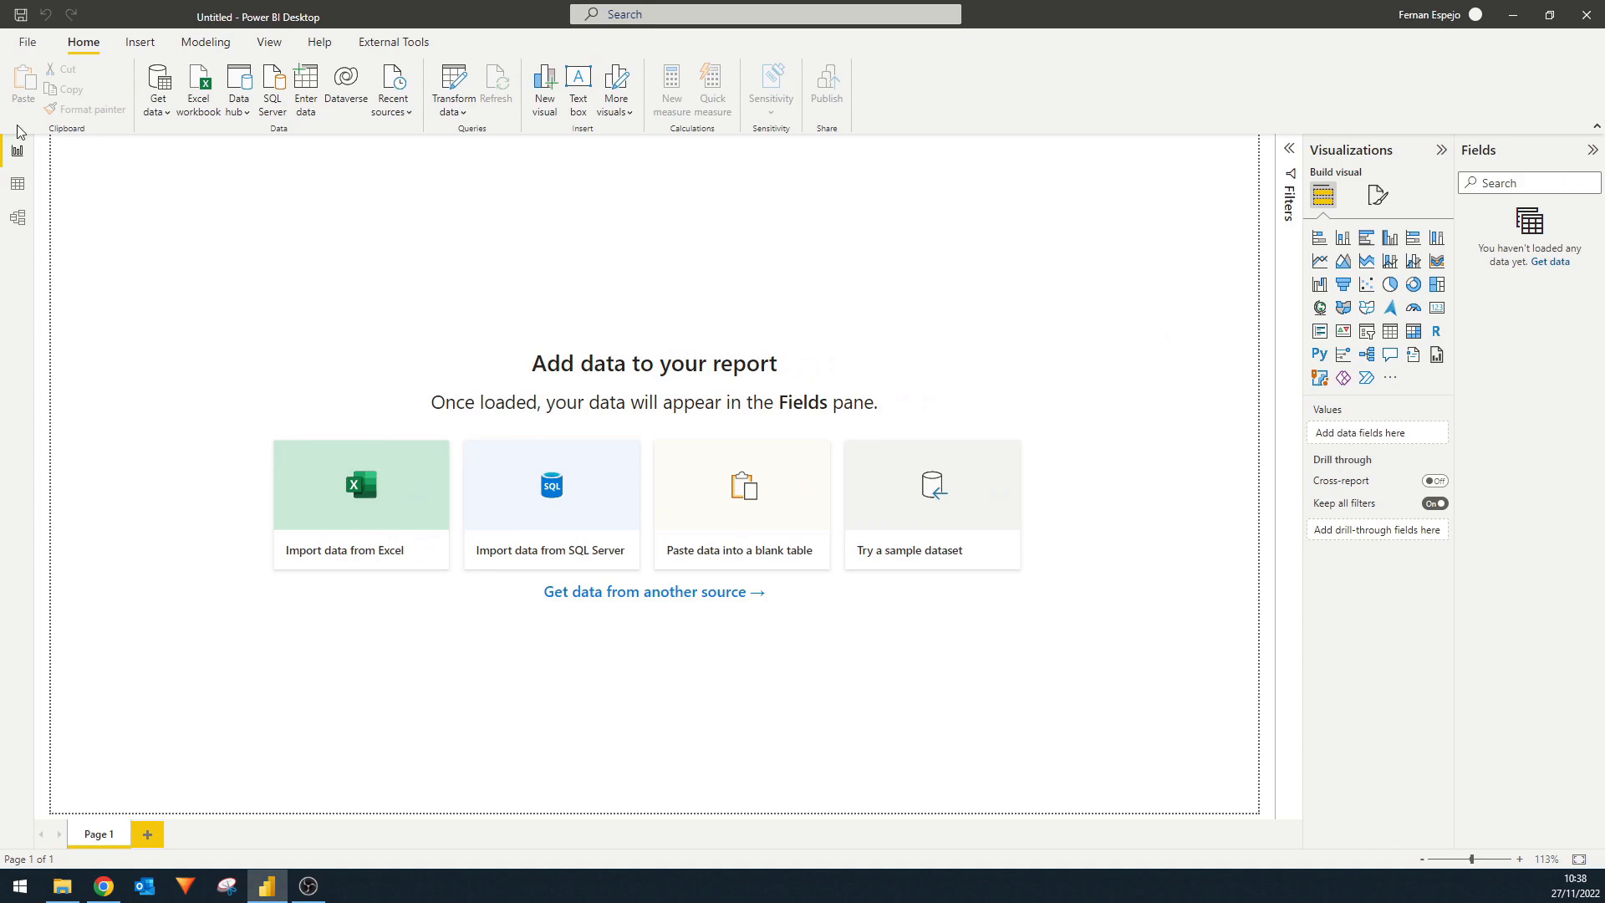
{"action": "left_click", "coordinate": [130, 52]}
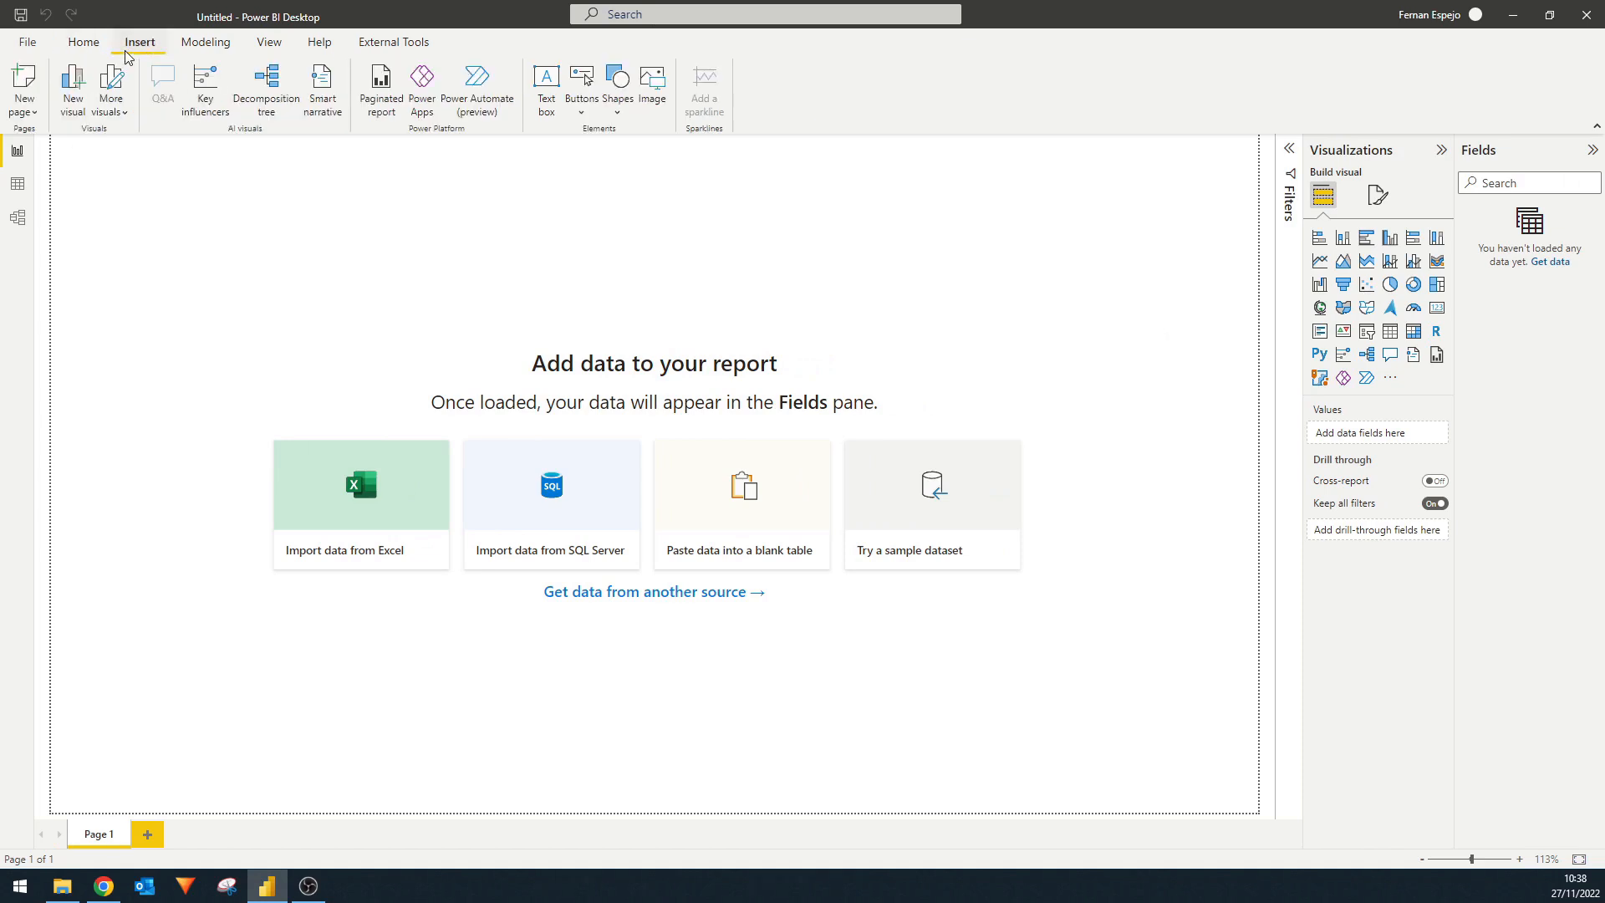
{"action": "left_click", "coordinate": [205, 43]}
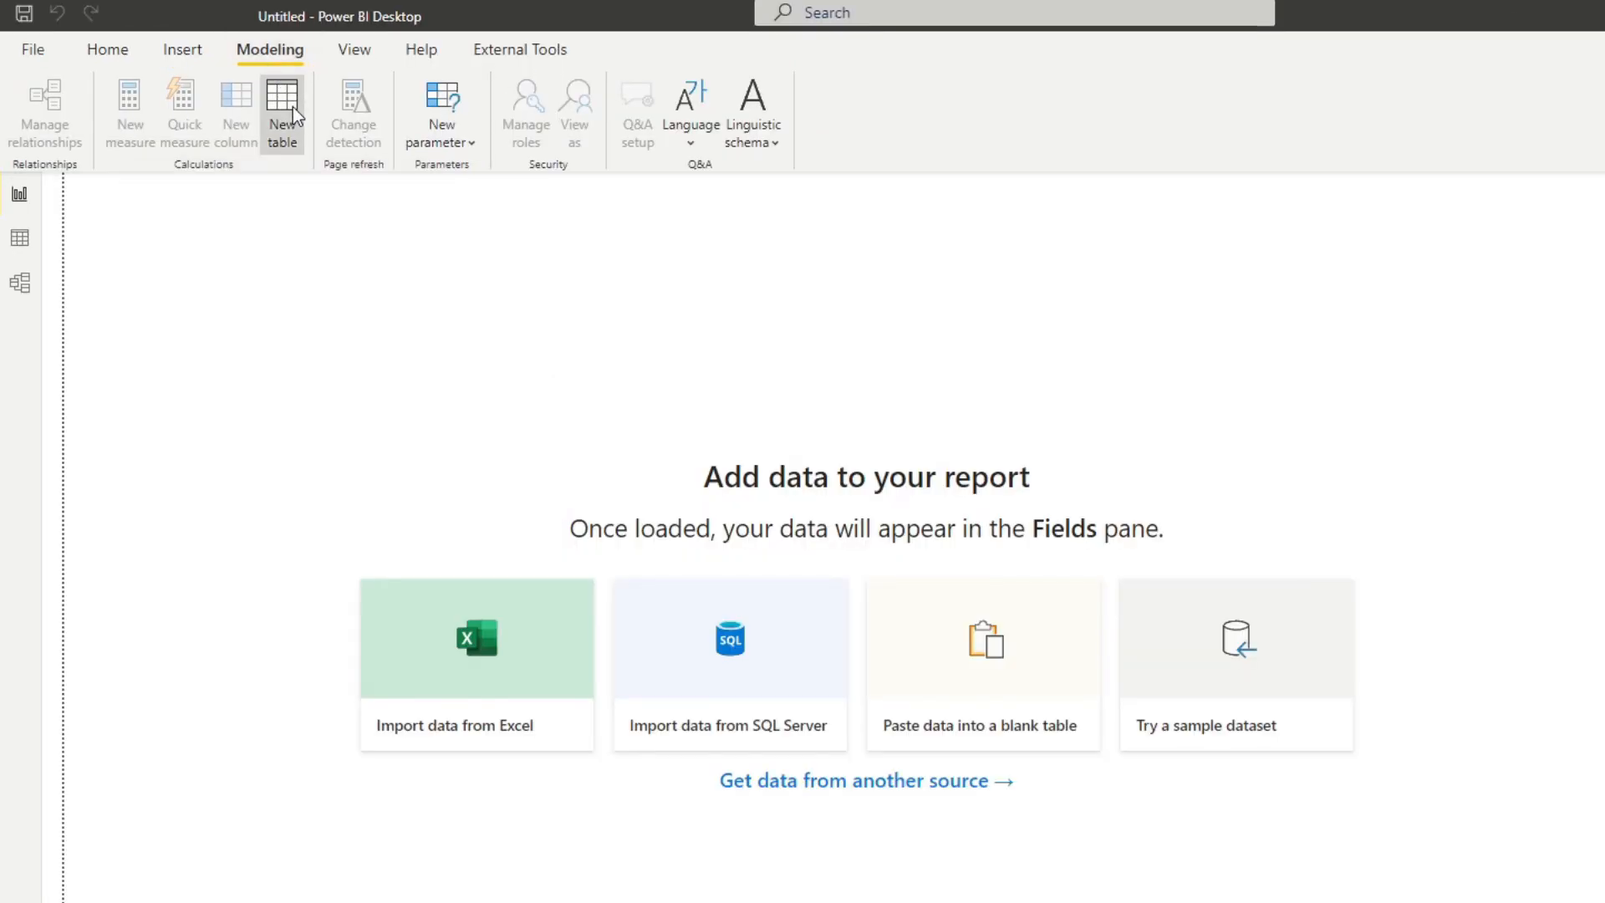
{"action": "left_click", "coordinate": [284, 108]}
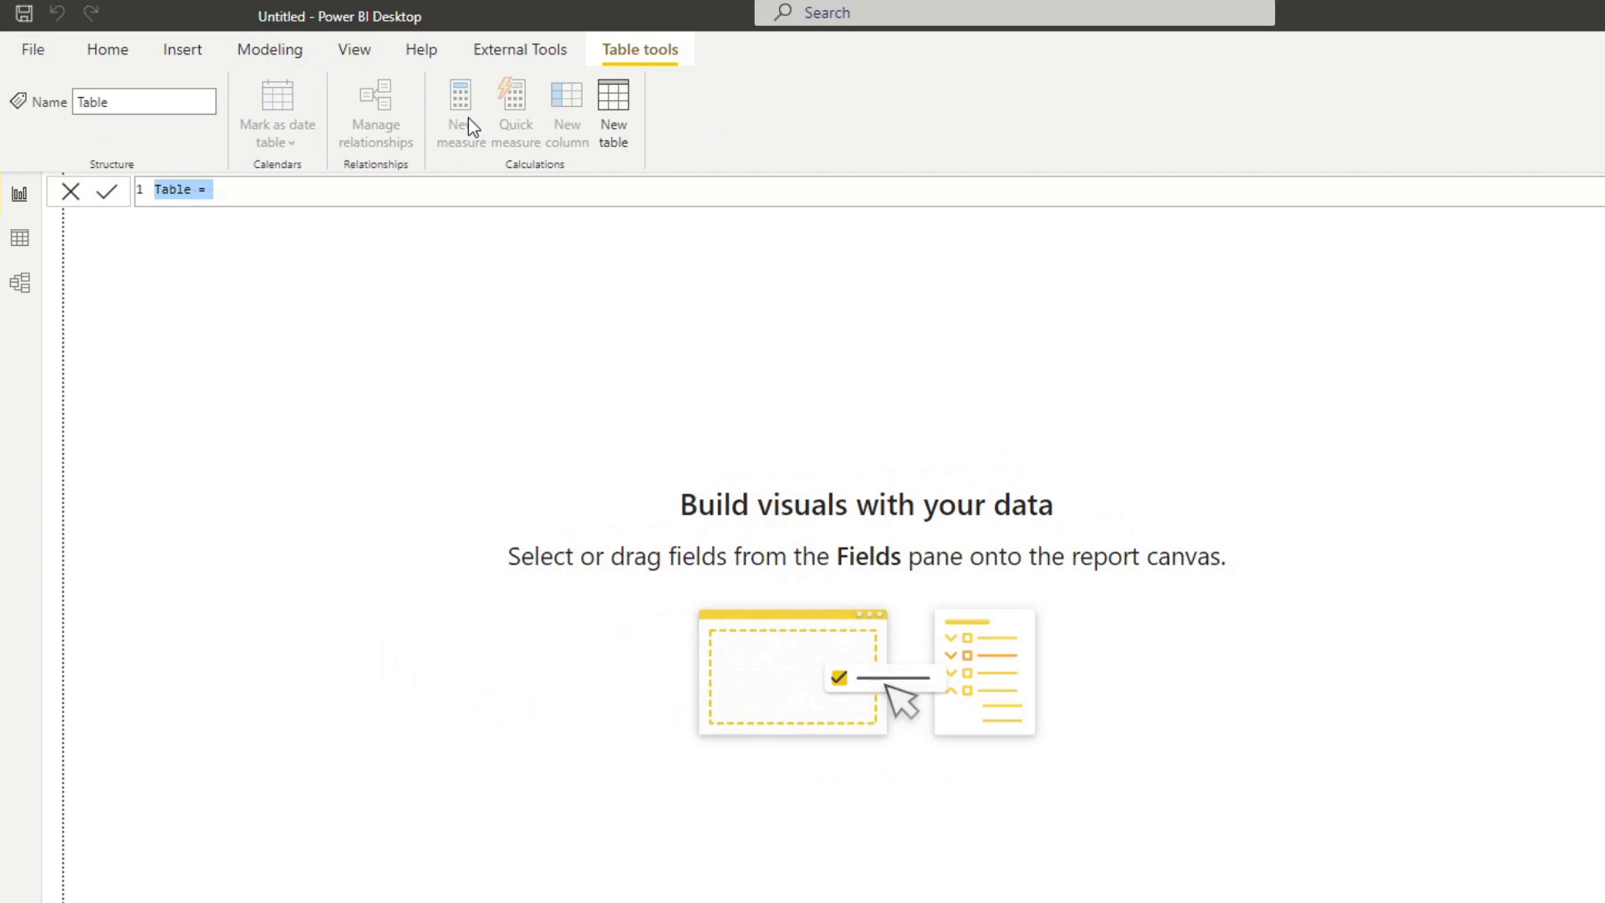
{"action": "type", "text": "Calendar = "}
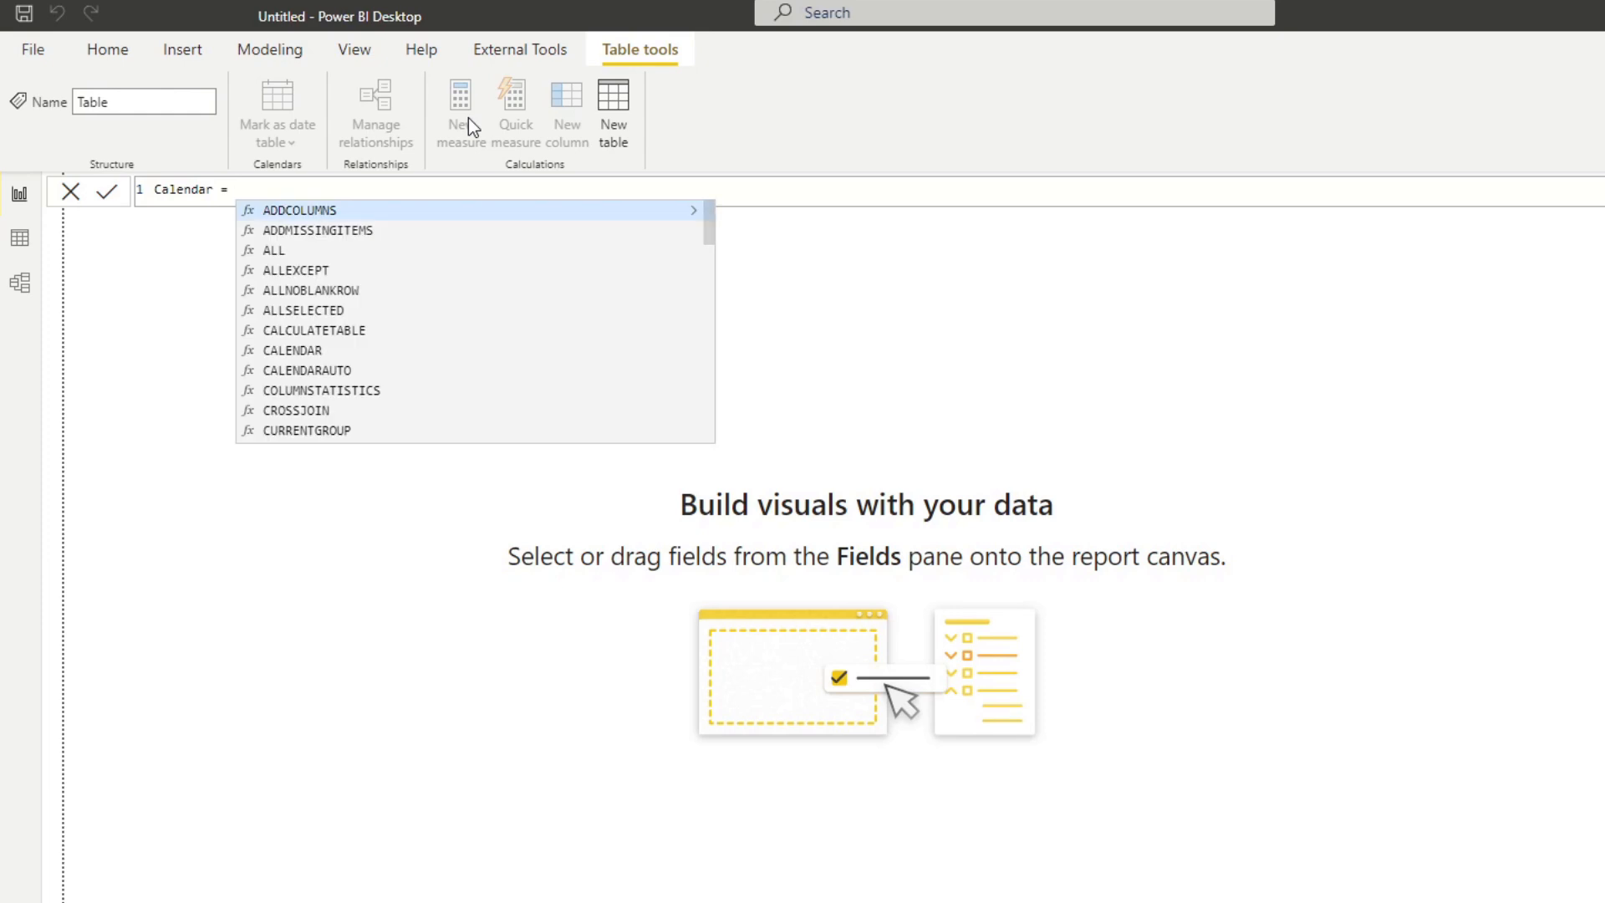
{"action": "type", "text": "CALE"}
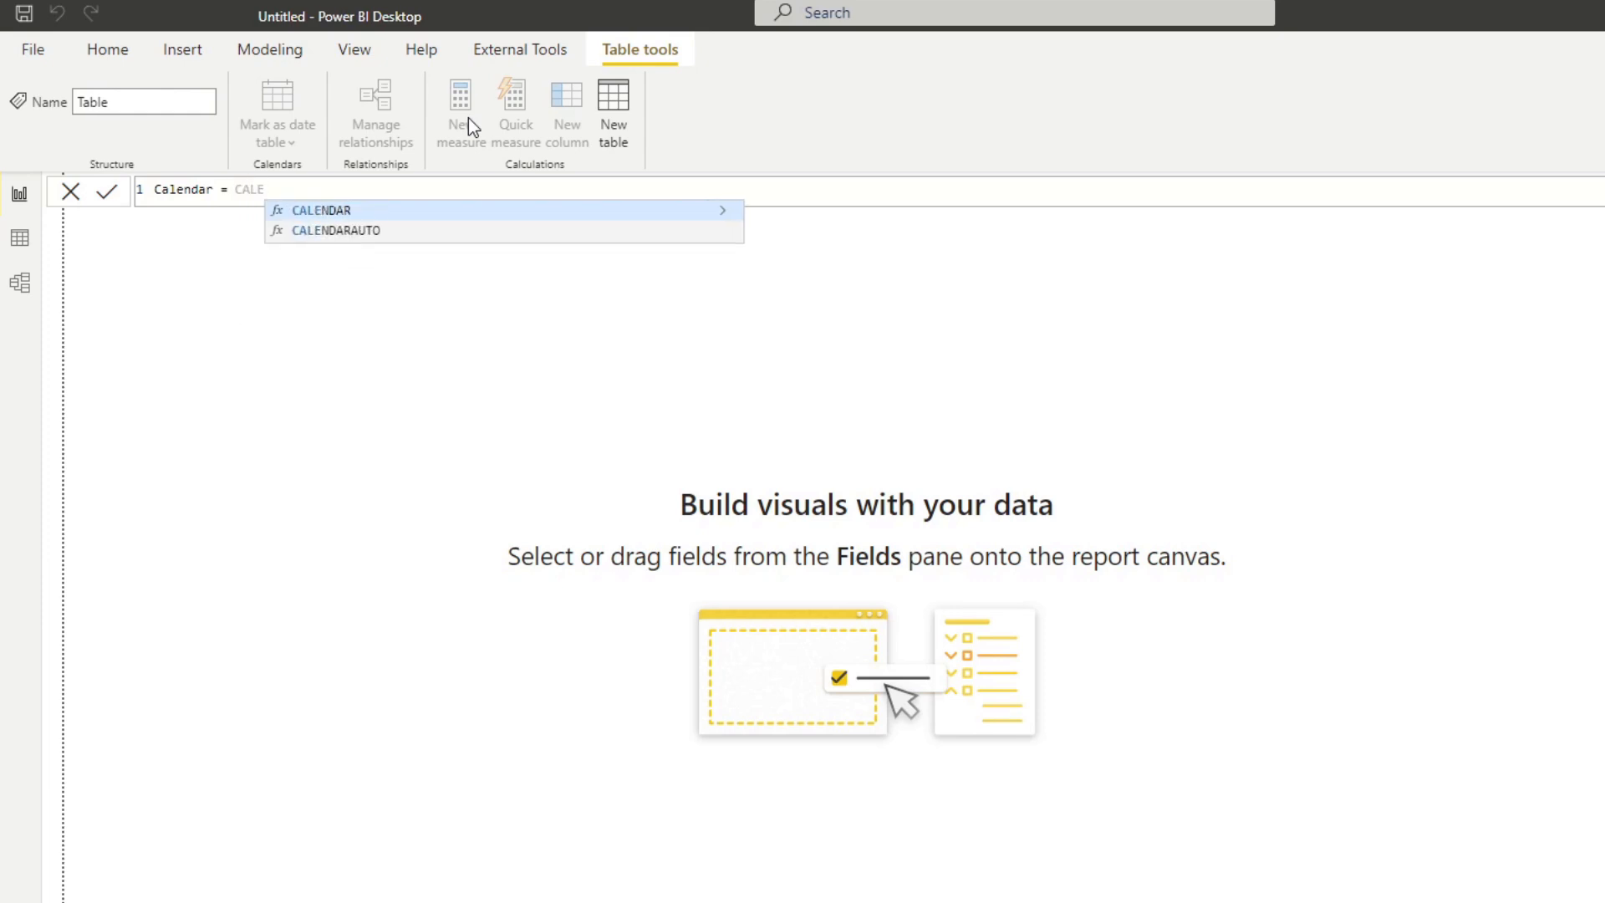
{"action": "key", "text": "Tab"}
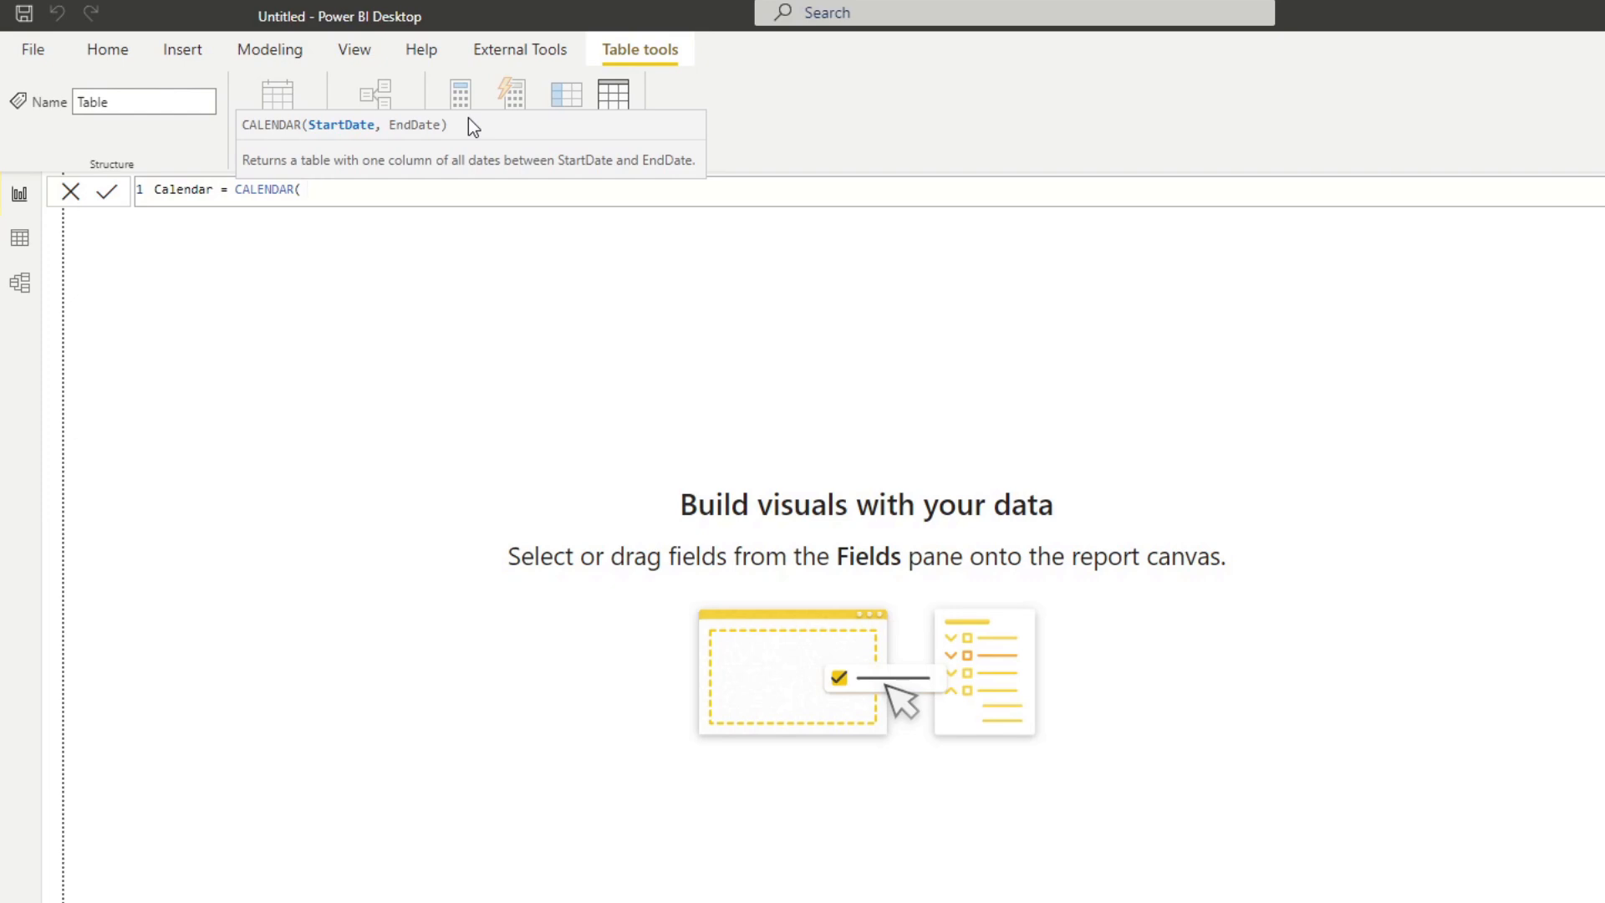
Enter DATE(1991, 1, 1) as the start date of the CALENDAR function.
{"action": "type", "text": "DATE("}
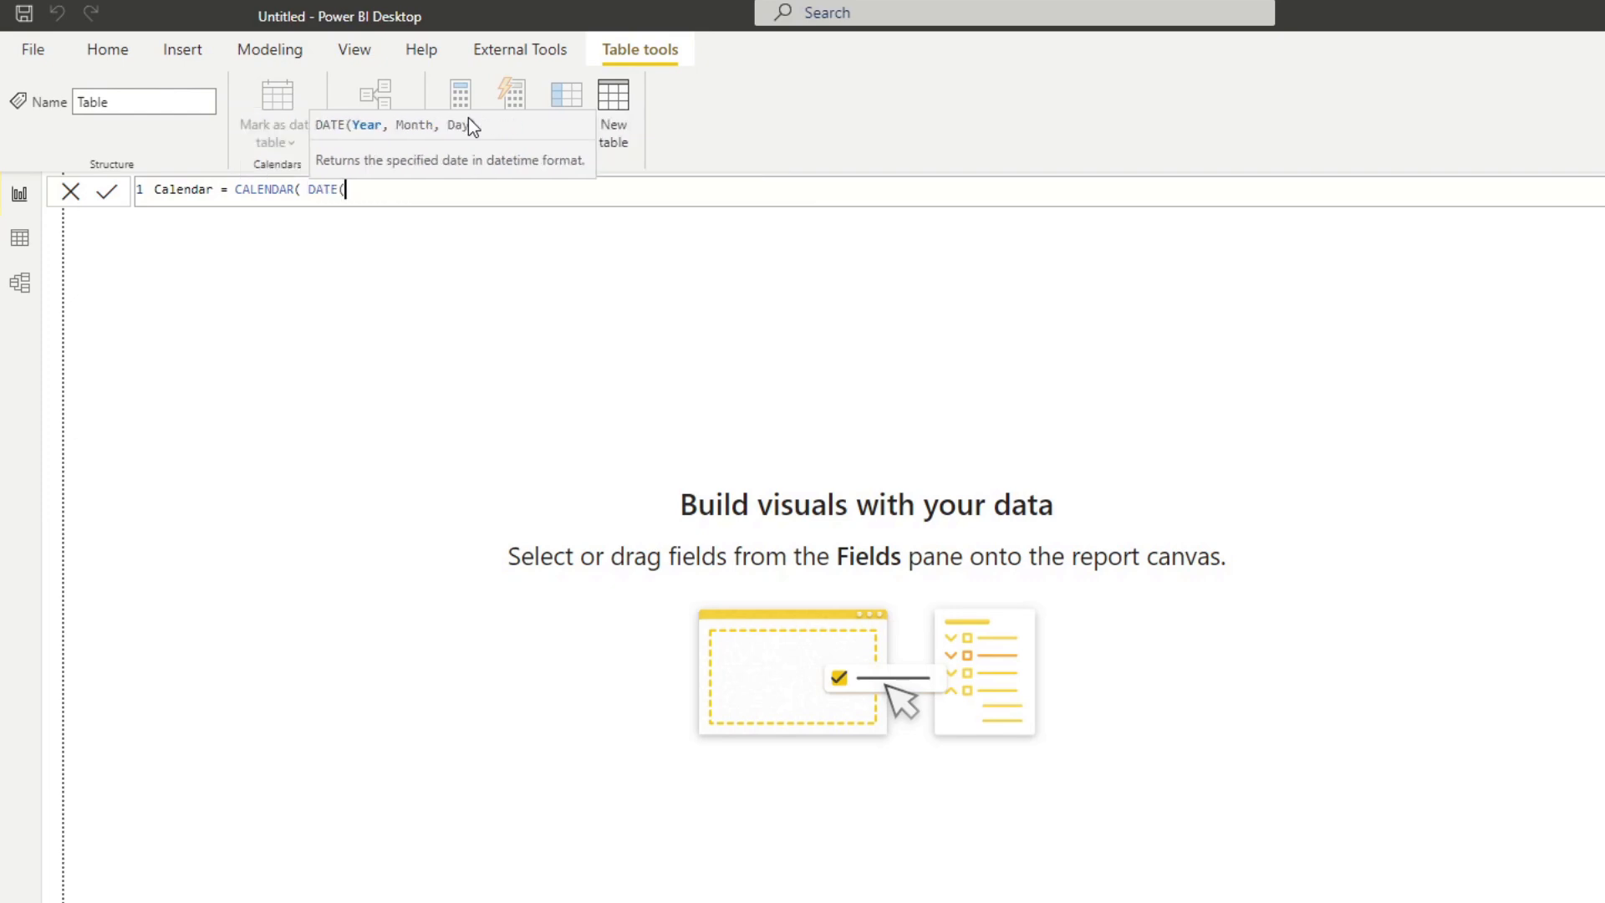
{"action": "type", "text": "1991, 1,1"}
{"action": "key", "text": "BackSpace"}
{"action": "type", "text": "1), "}
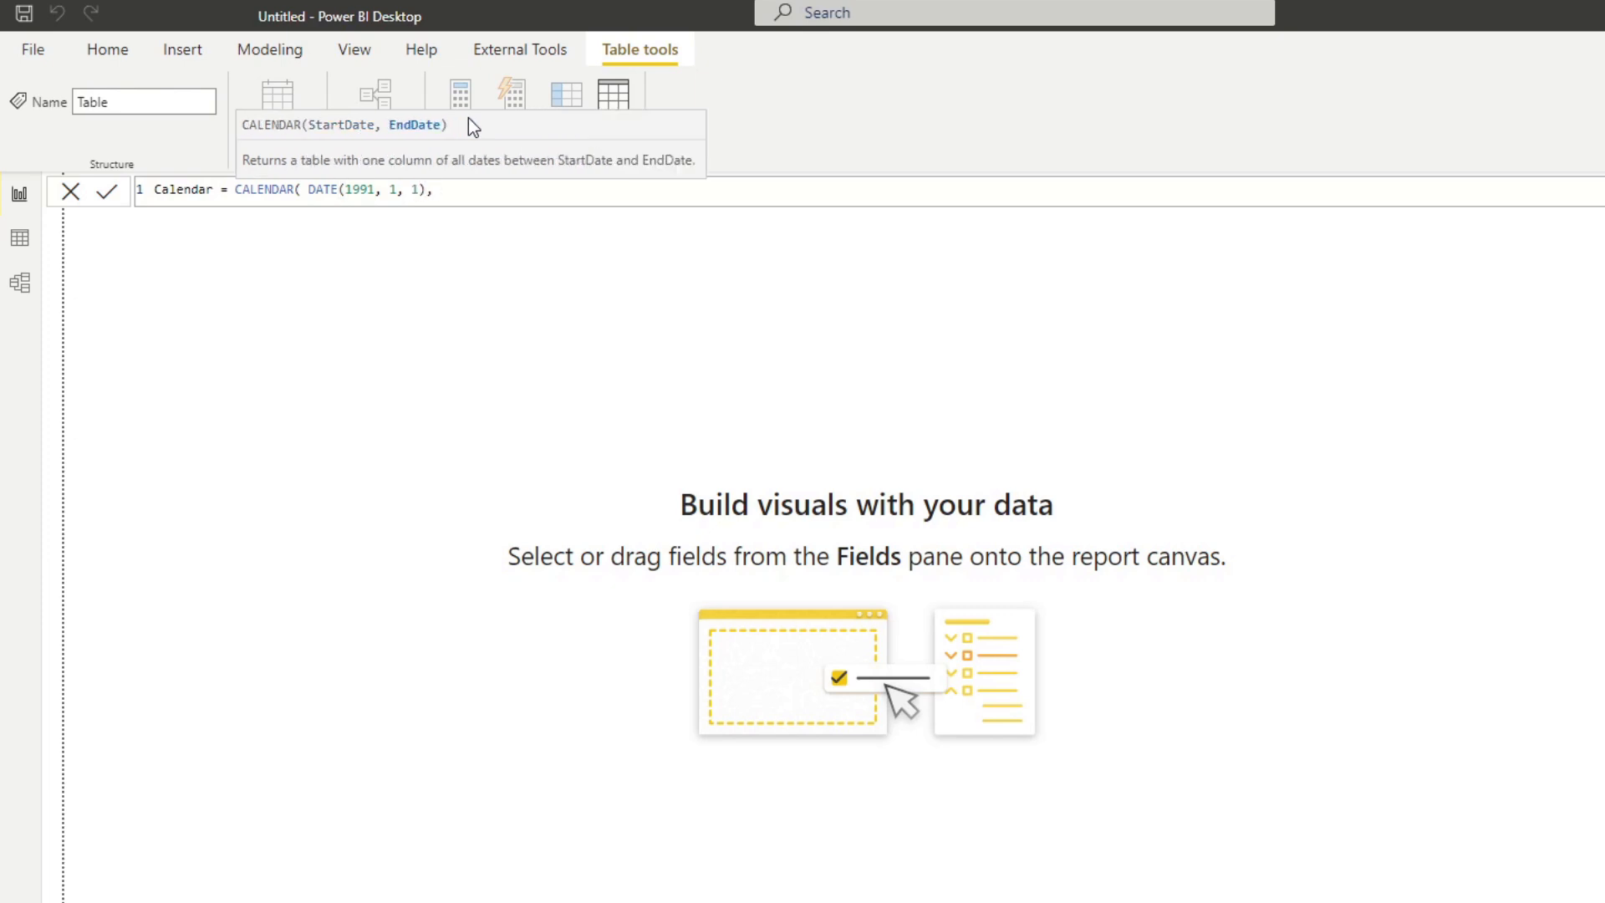
{"action": "type", "text": "DATE("}
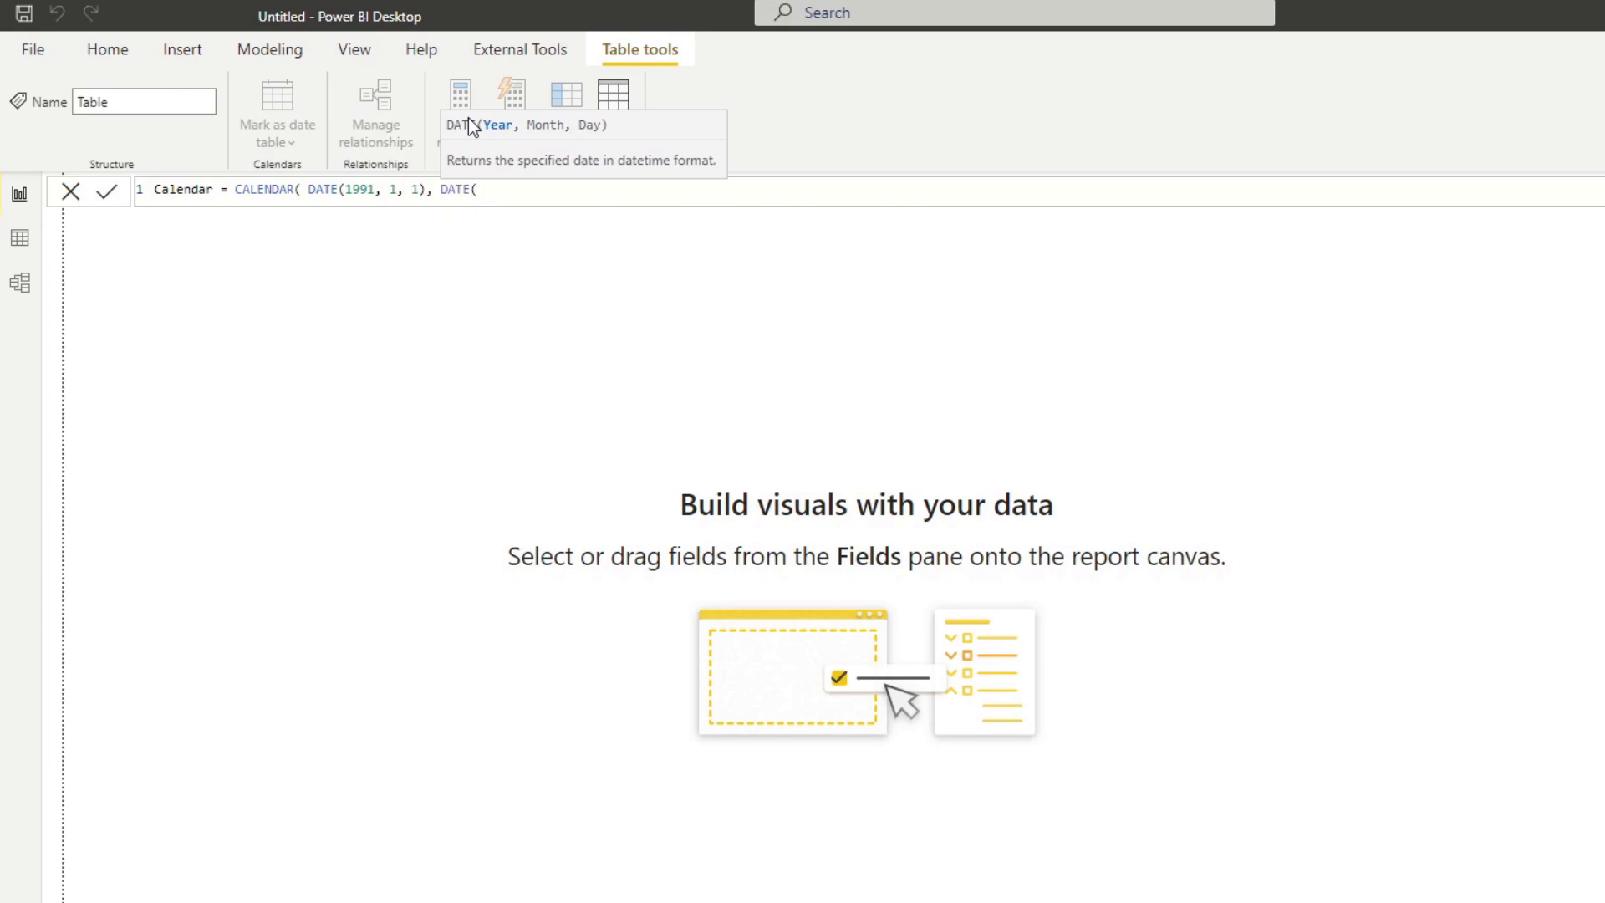
{"action": "type", "text": "2050, 3"}
{"action": "type", "text": "2, 31) )"}
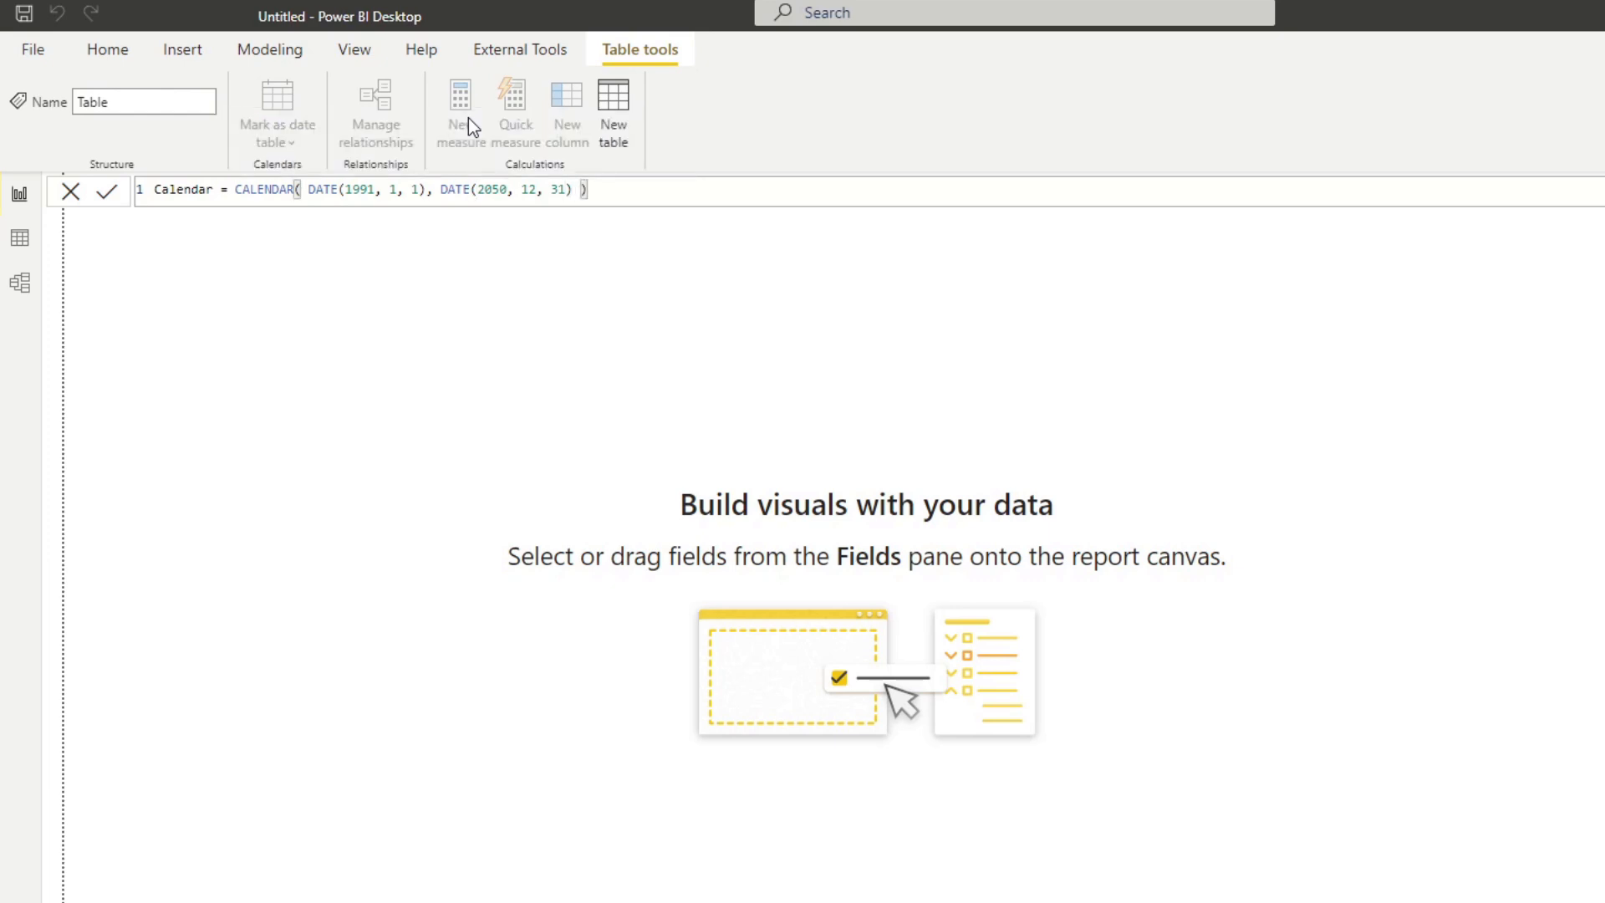
Complete the CALENDAR formula with end date DATE(2050, 12, 31), commit it, and show the table's data rows.
{"action": "key", "text": "Return"}
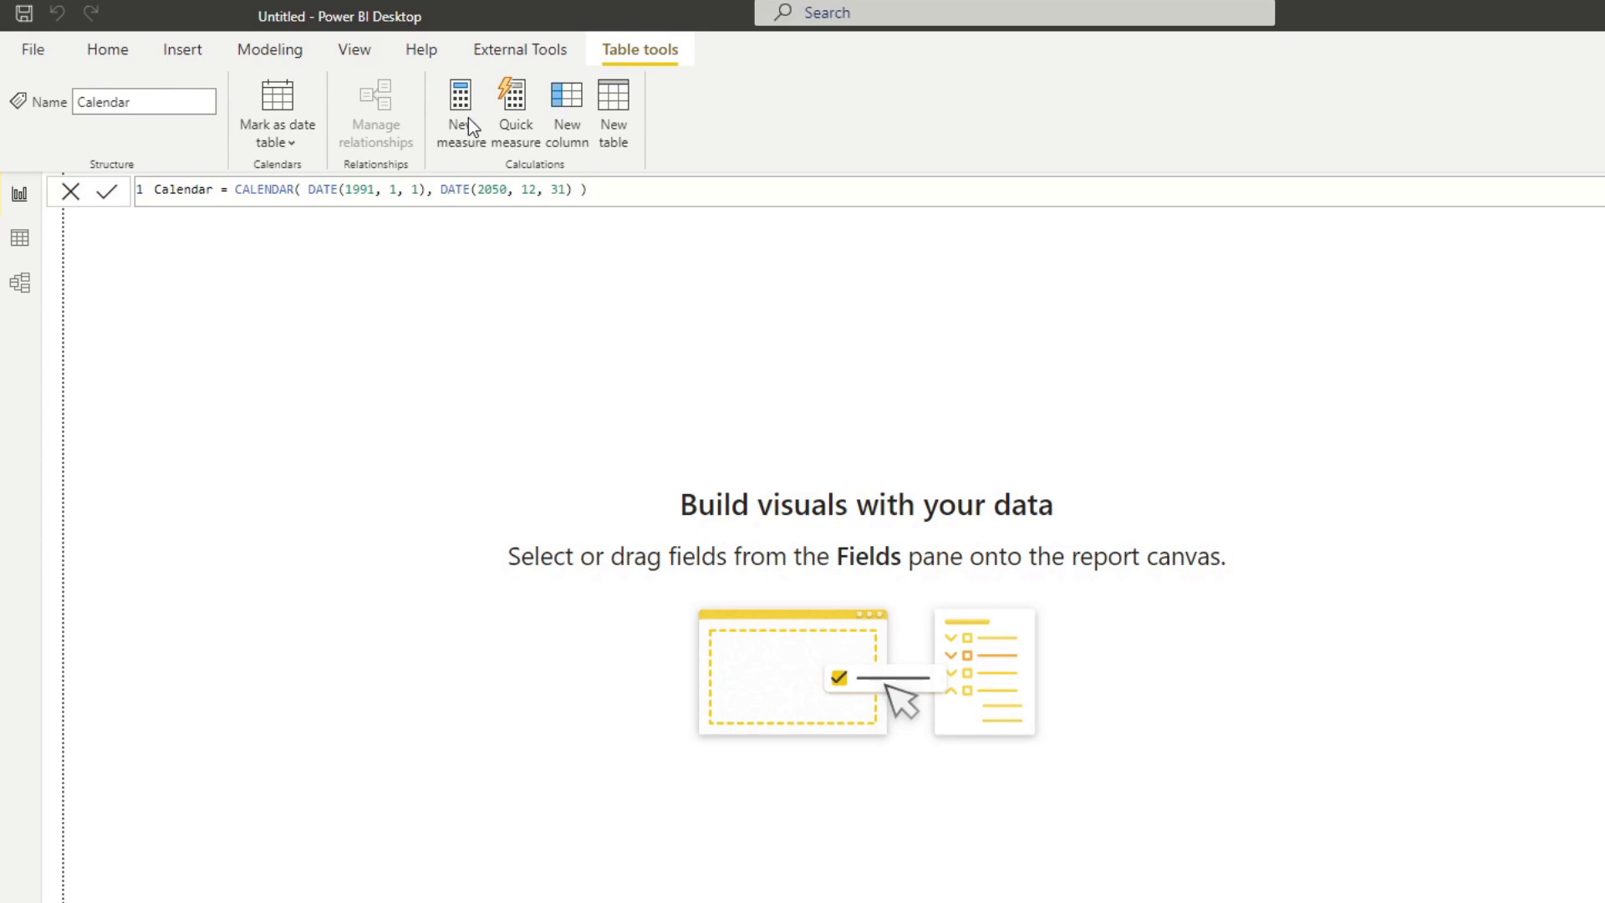
{"action": "left_click", "coordinate": [20, 238]}
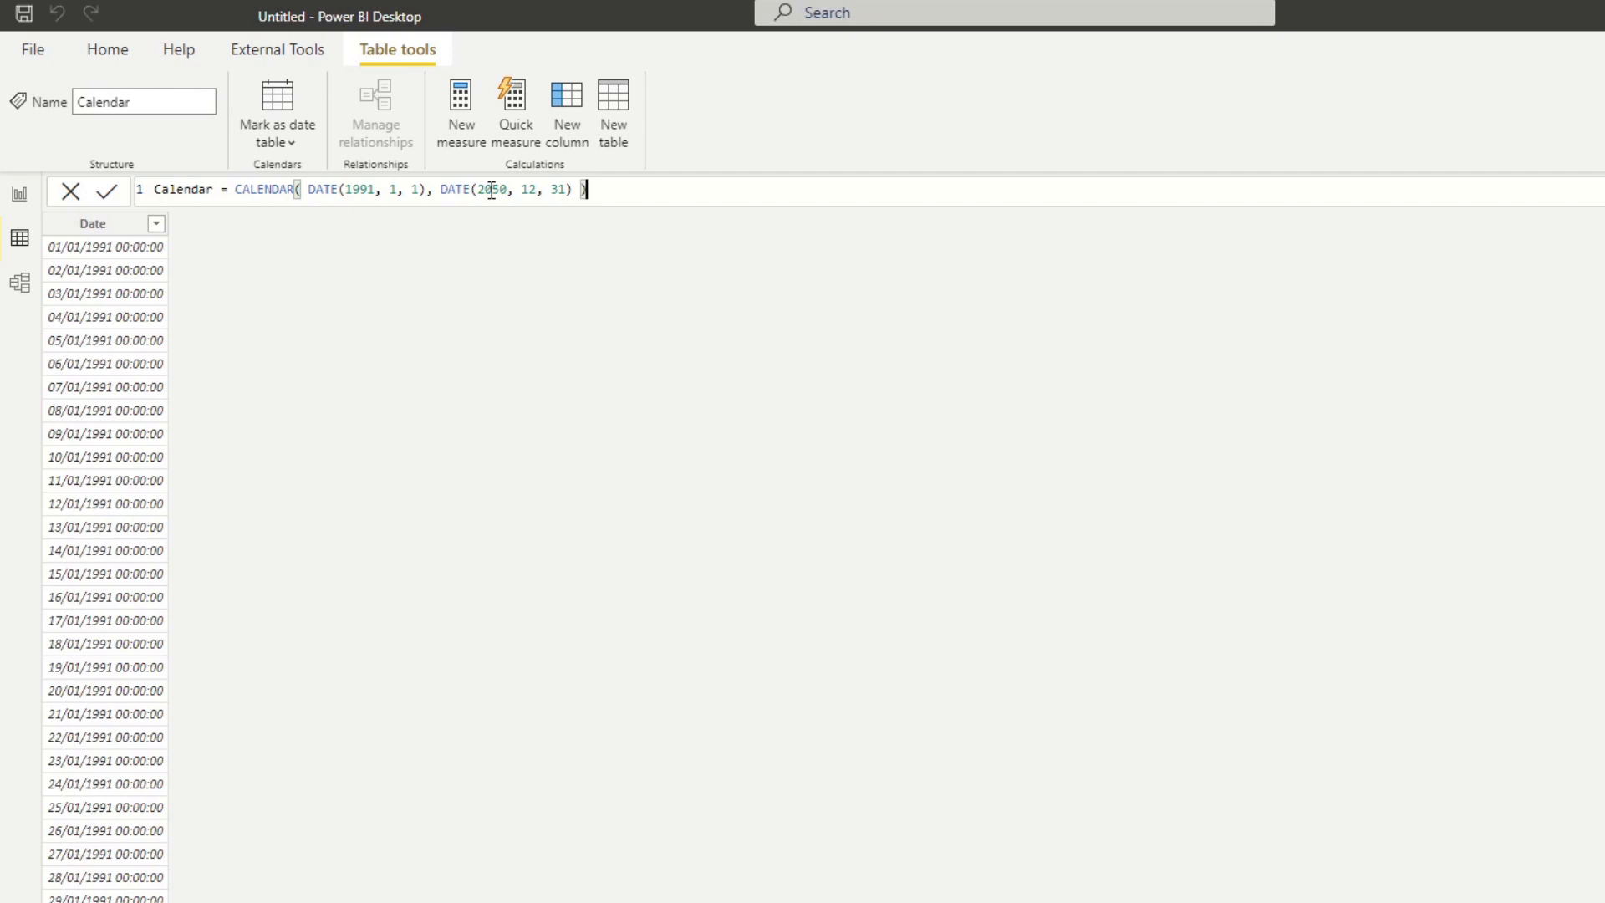
Wrap the CALENDAR expression in an ADDCOLUMNS function and move the expression to its own line.
{"action": "left_click", "coordinate": [238, 192]}
{"action": "type", "text": "ADDC"}
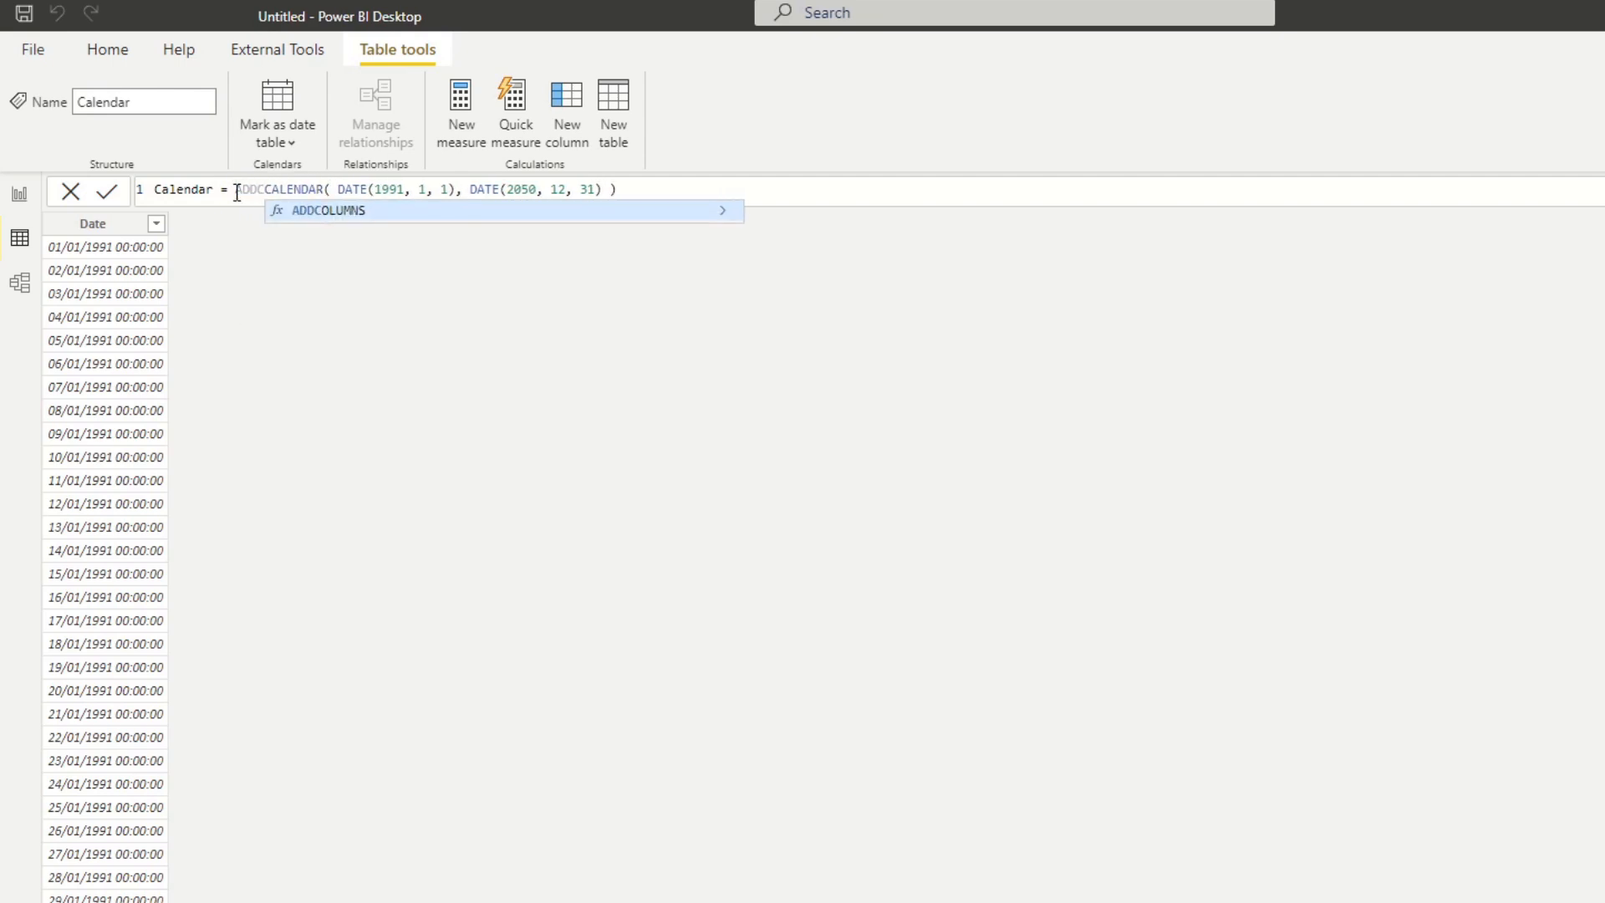
{"action": "key", "text": "Tab"}
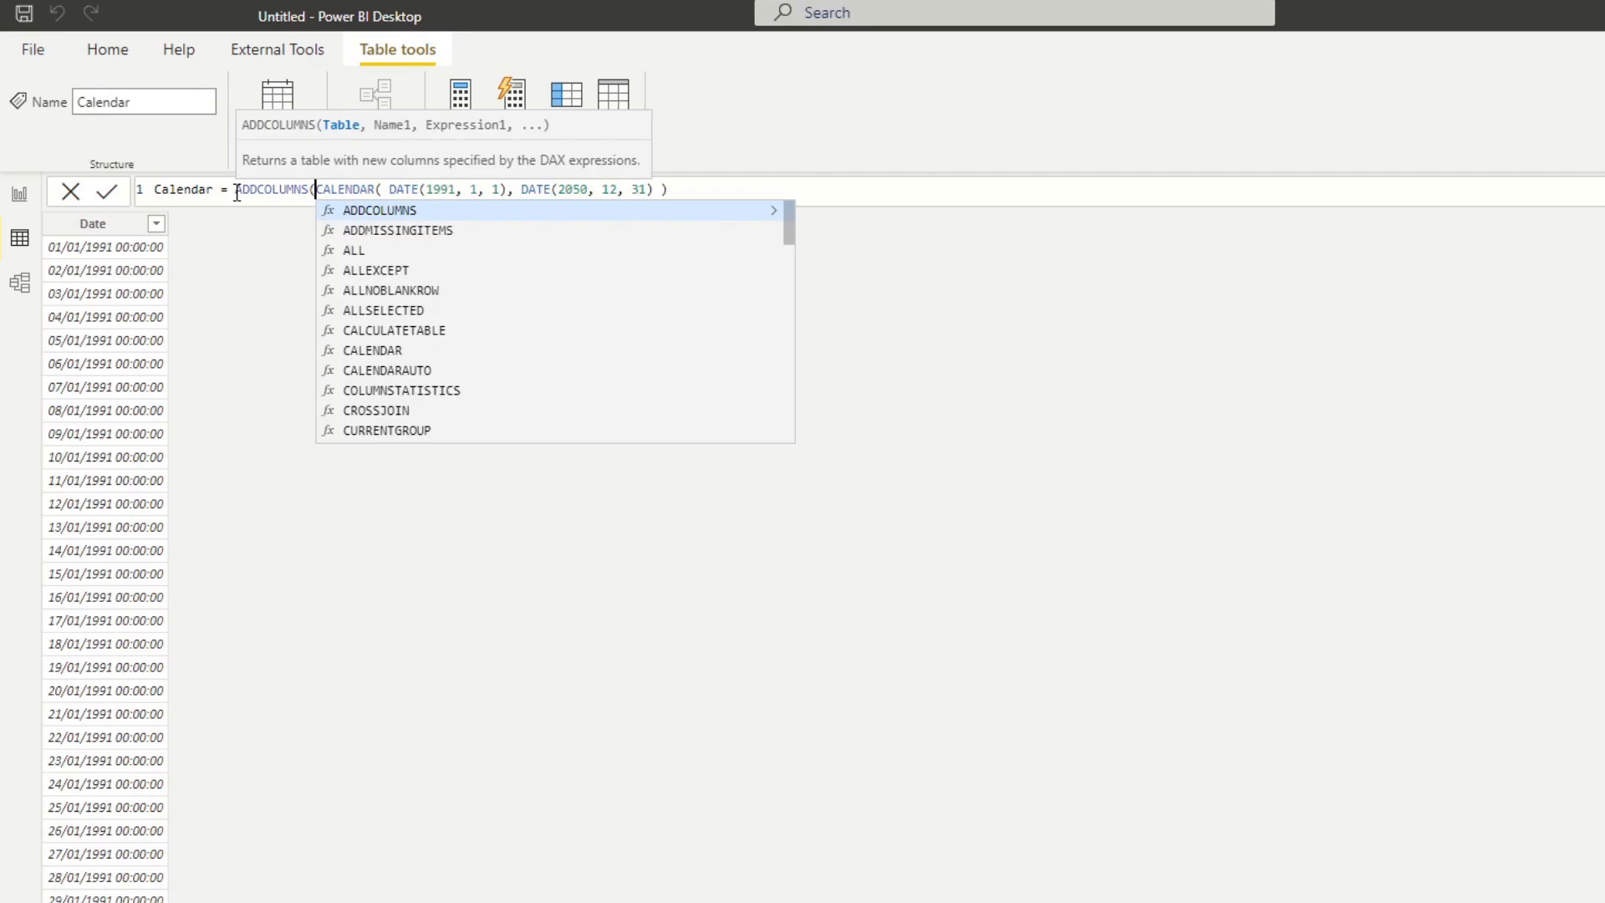
{"action": "left_click", "coordinate": [700, 188]}
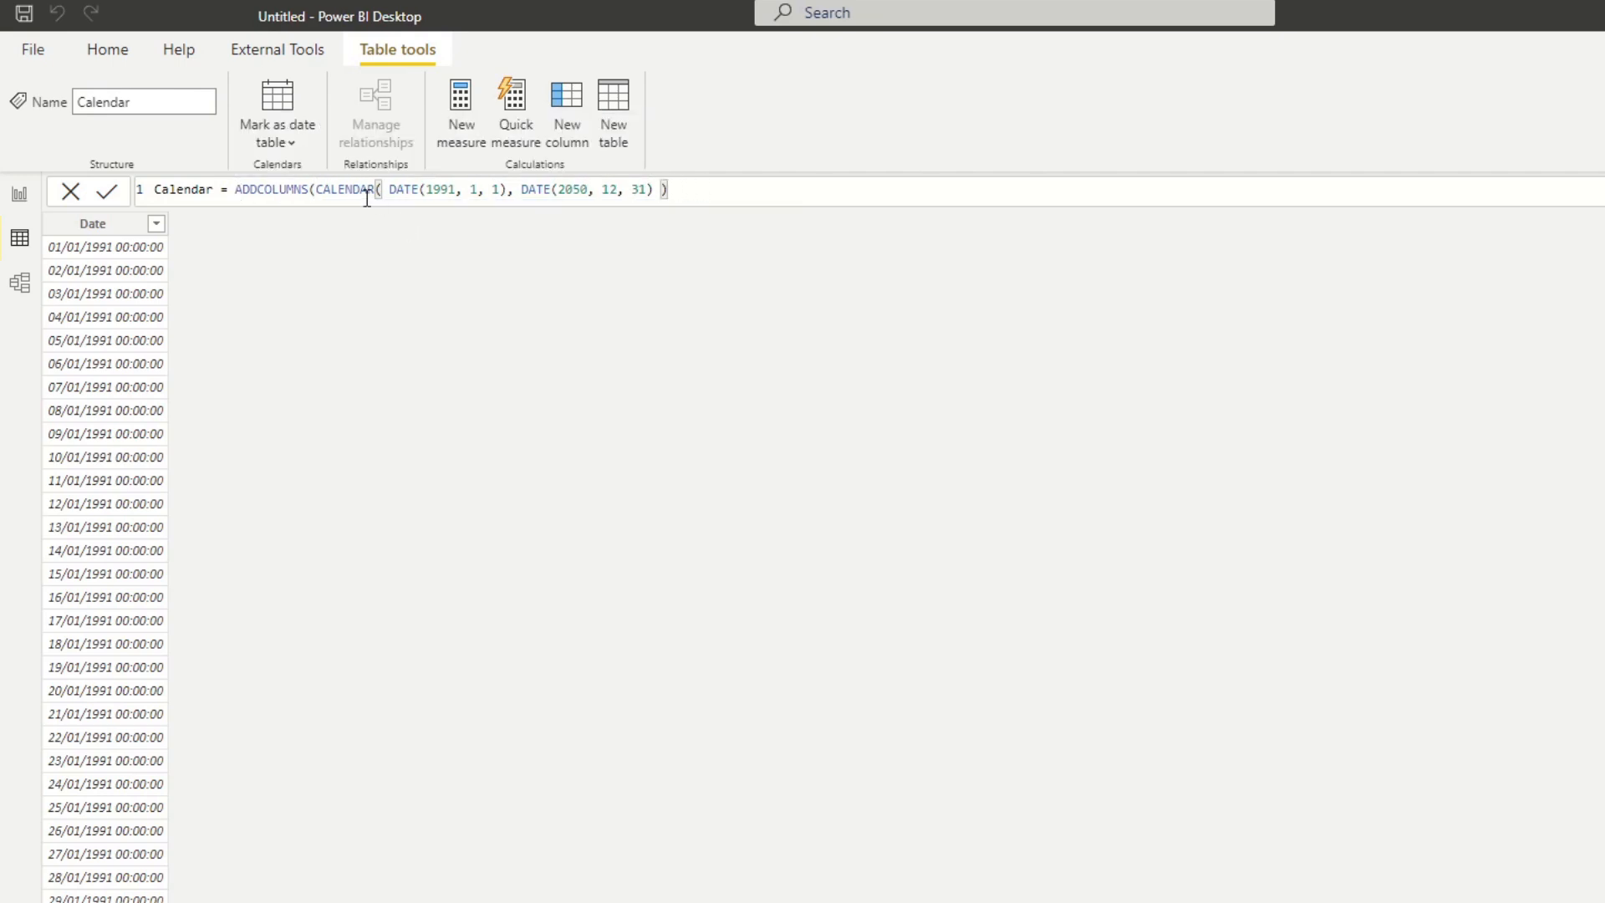
{"action": "left_click", "coordinate": [316, 189]}
{"action": "key", "text": "shift+Return"}
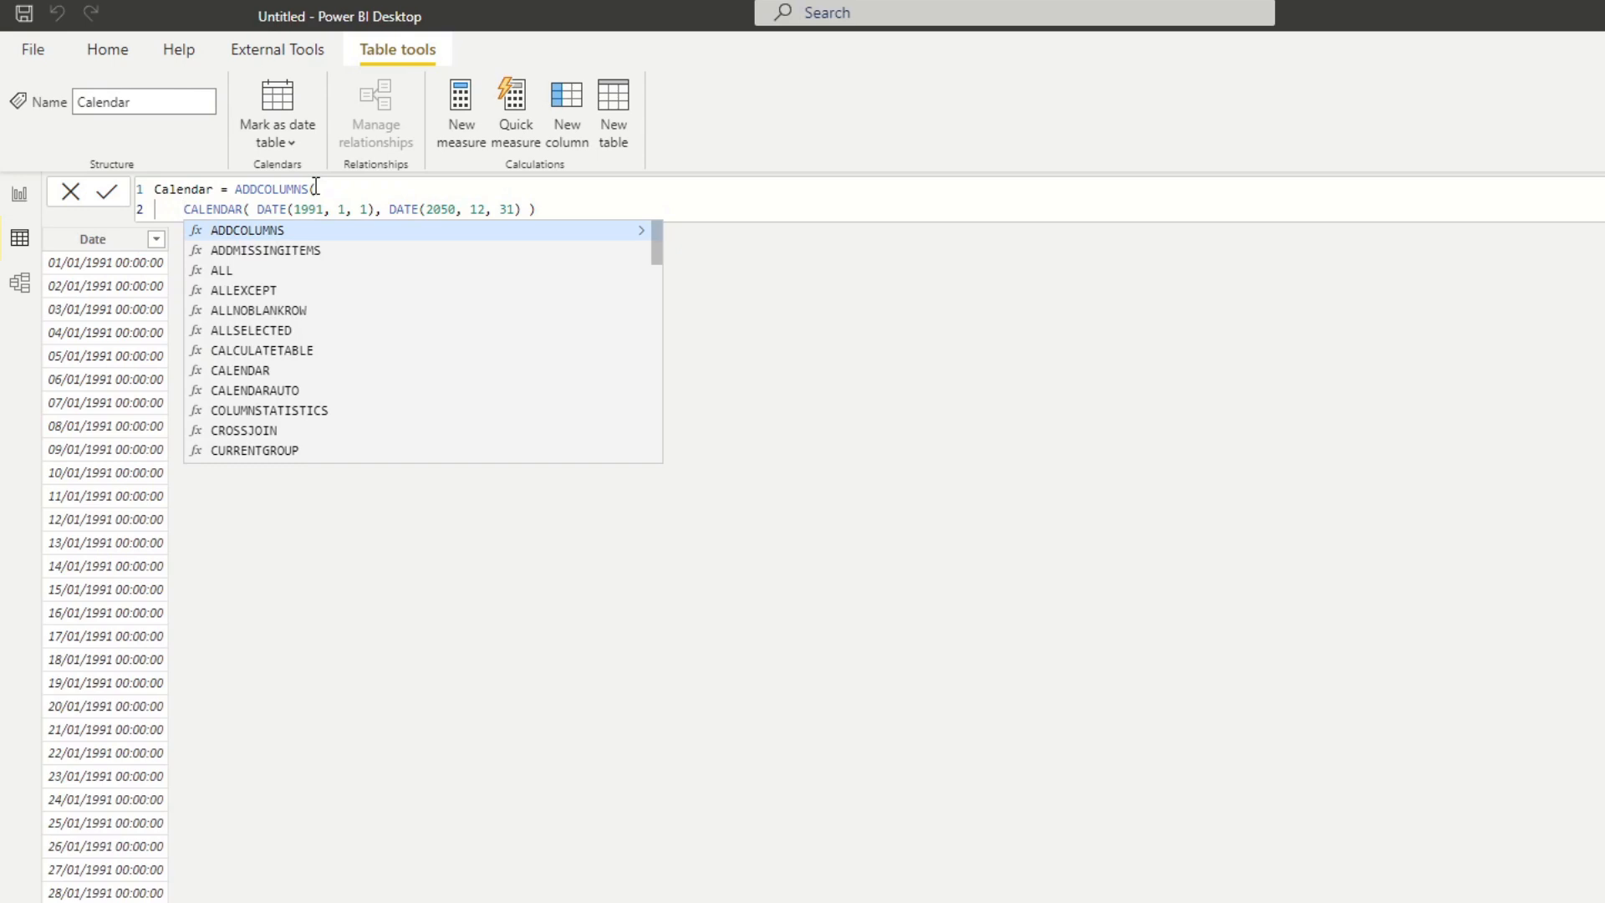
Close ADDCOLUMNS with a parenthesis on its own line, leaving an empty line above it for column definitions.
{"action": "left_click", "coordinate": [602, 209]}
{"action": "type", "text": ")"}
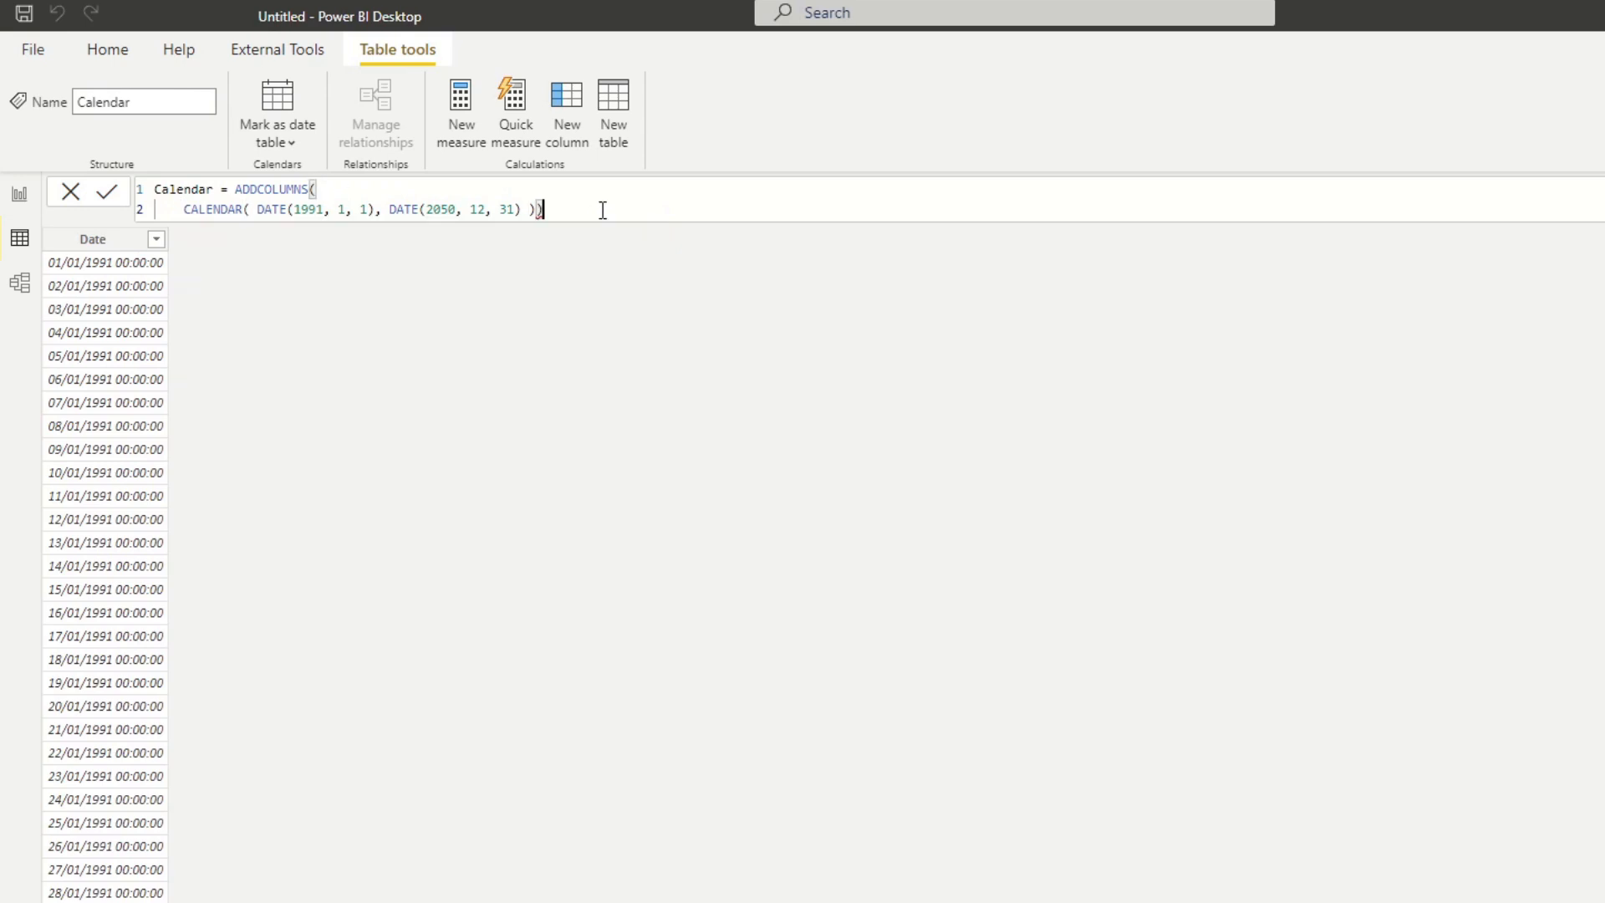
{"action": "key", "text": "shift+Return"}
{"action": "key", "text": "BackSpace"}
{"action": "left_click", "coordinate": [580, 204]}
{"action": "key", "text": "shift+Return"}
Define a "Year" column as YEAR([Date]) inside ADDCOLUMNS, commit the formula and check the resulting rows.
{"action": "type", "text": ","}
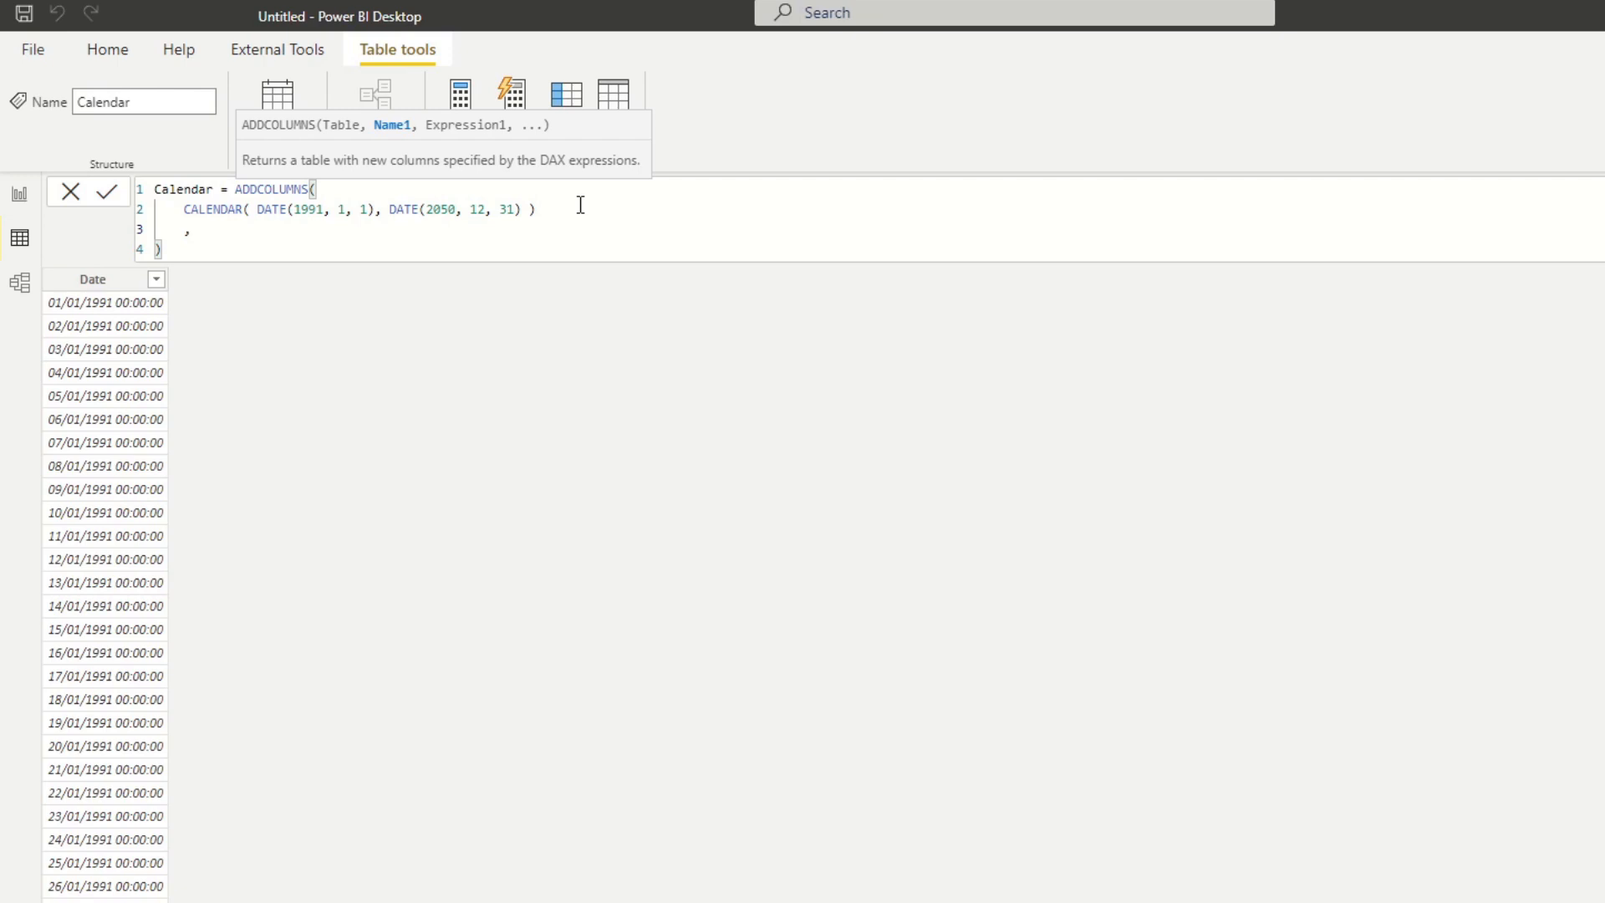
{"action": "type", "text": "\"Year\", yea"}
{"action": "key", "text": "Tab"}
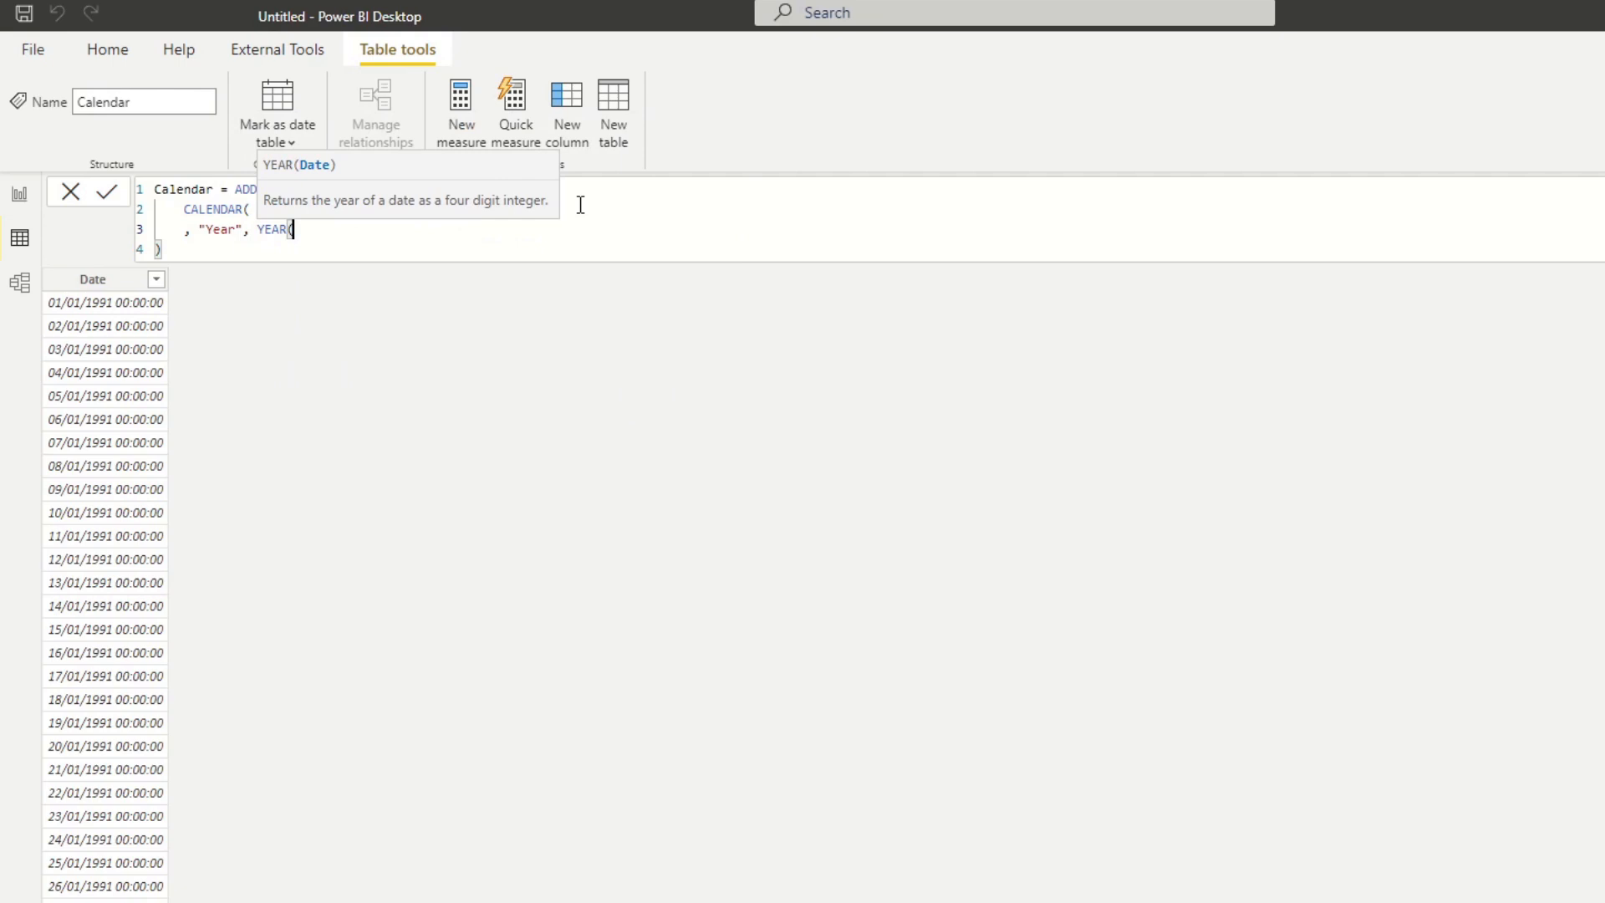
{"action": "type", "text": "[dte"}
{"action": "key", "text": "Tab"}
{"action": "type", "text": ")"}
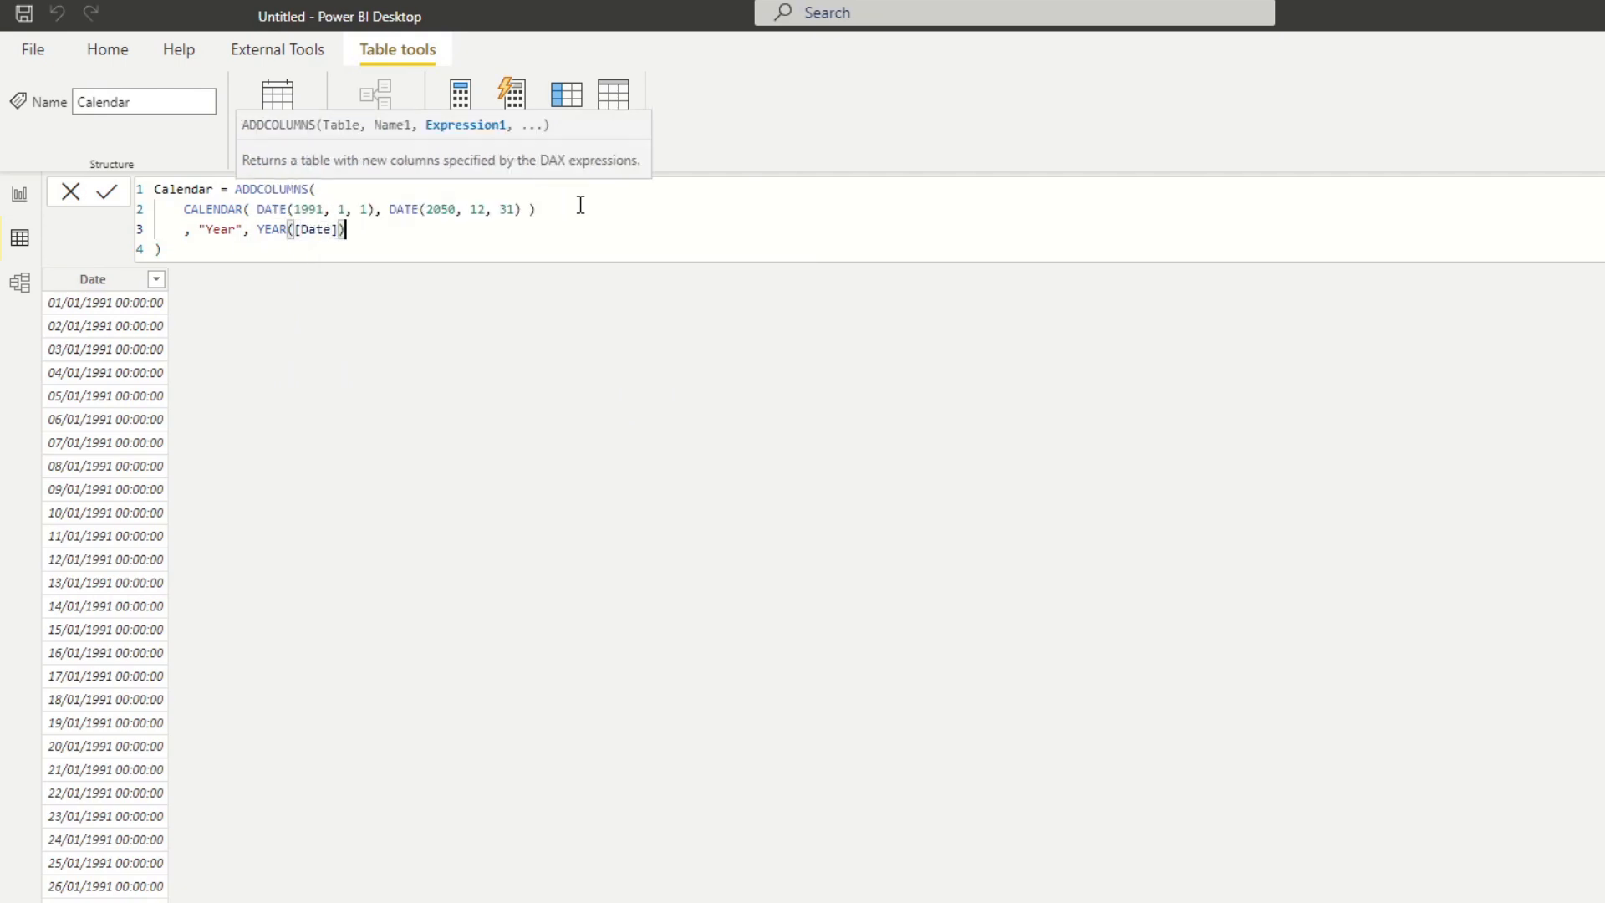
{"action": "key", "text": "Return"}
{"action": "scroll", "coordinate": [188, 394], "scroll_direction": "down", "scroll_amount": 10}
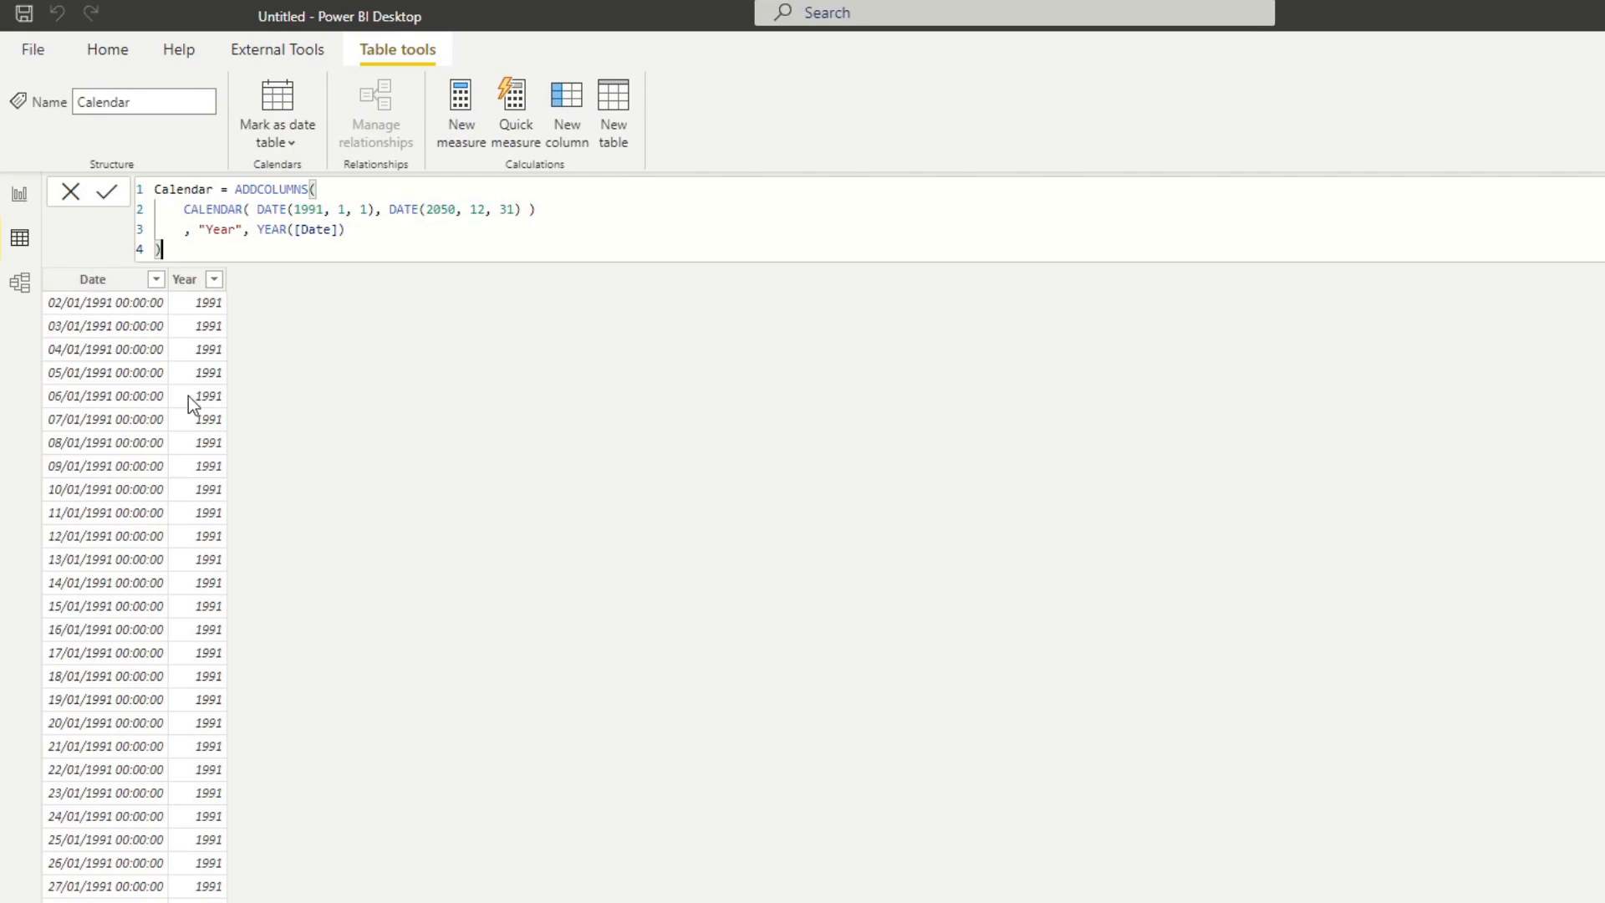
{"action": "scroll", "coordinate": [188, 402], "scroll_direction": "down", "scroll_amount": 8}
{"action": "scroll", "coordinate": [189, 402], "scroll_direction": "up", "scroll_amount": 18}
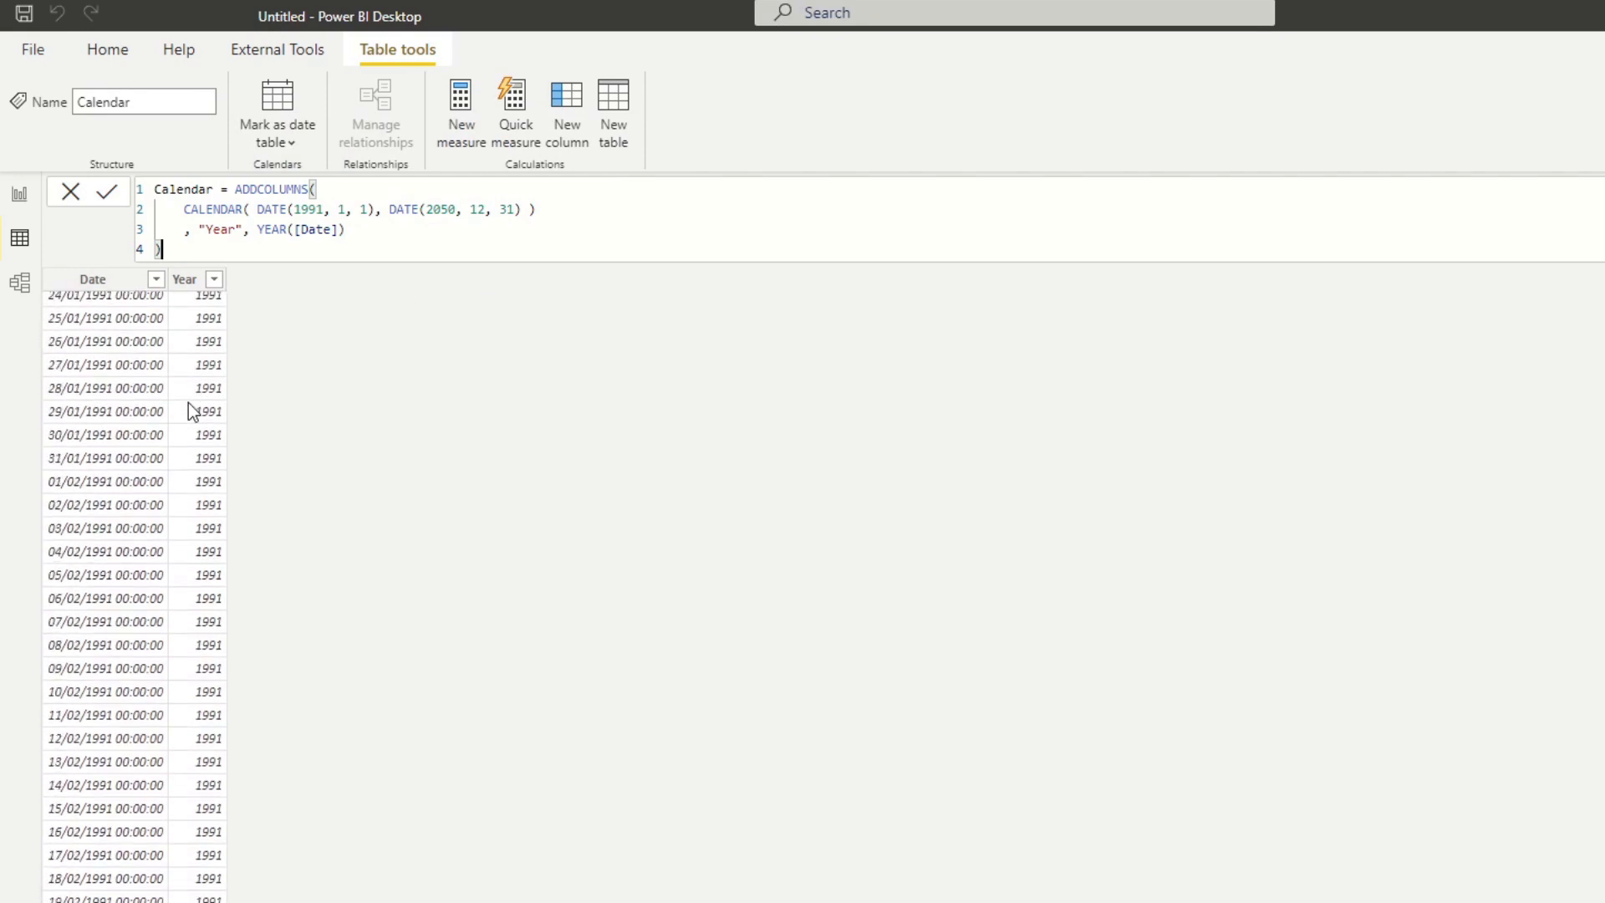
Copy the Year definition to a new line and change it to "Quarter", QUARTER([Date]).
{"action": "left_click_drag", "start_coordinate": [346, 229], "coordinate": [200, 229]}
{"action": "key", "text": "ctrl+c"}
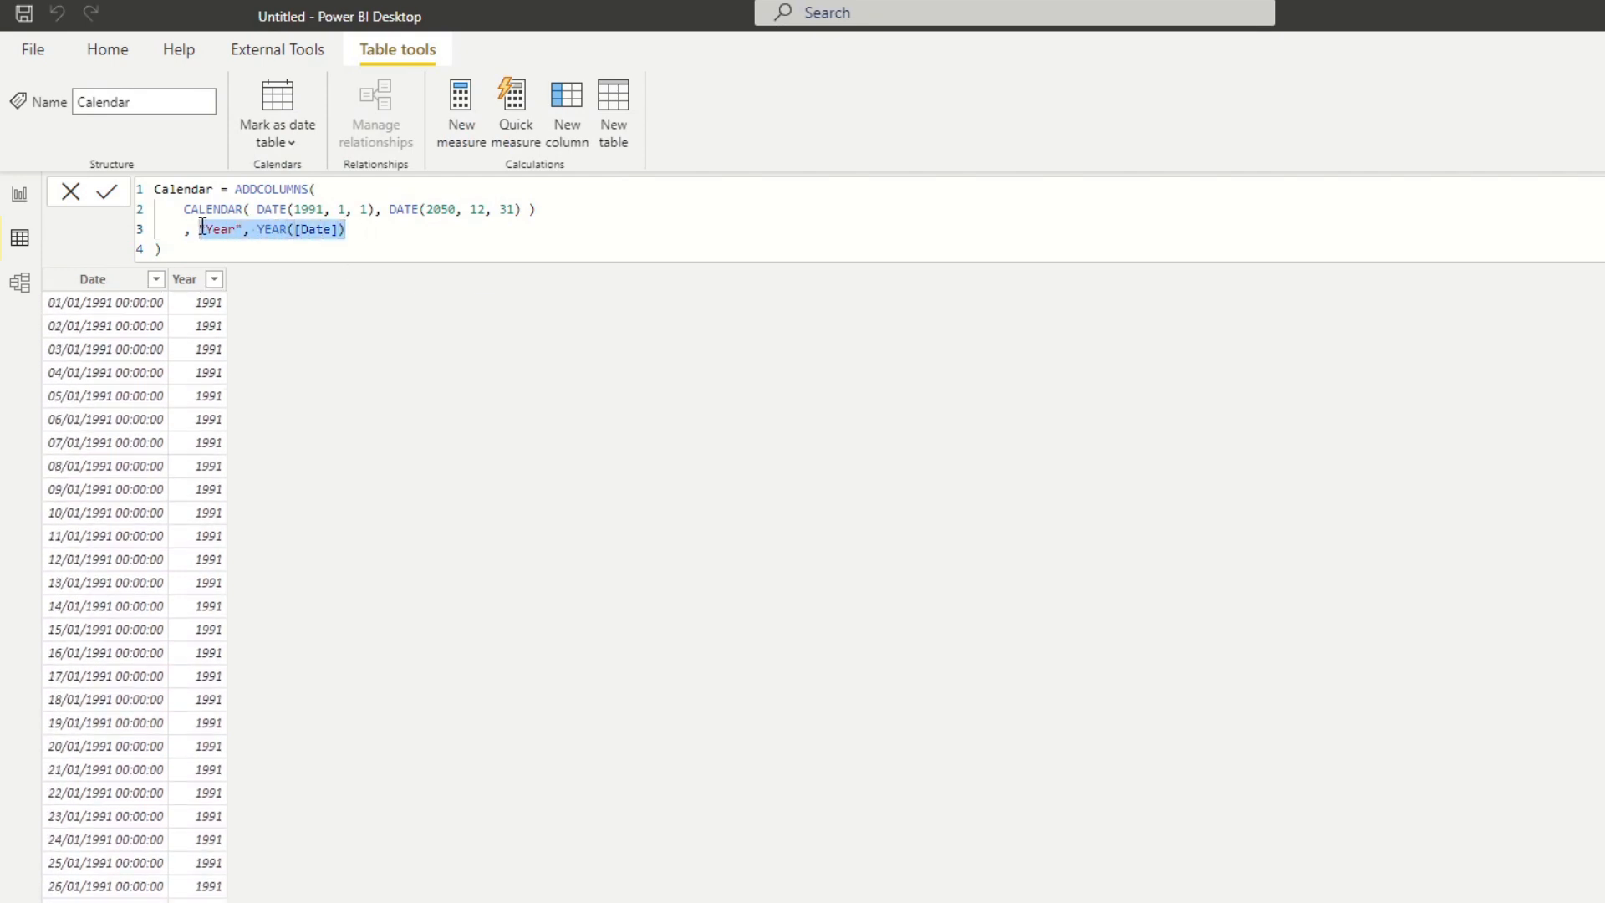
{"action": "left_click", "coordinate": [422, 224]}
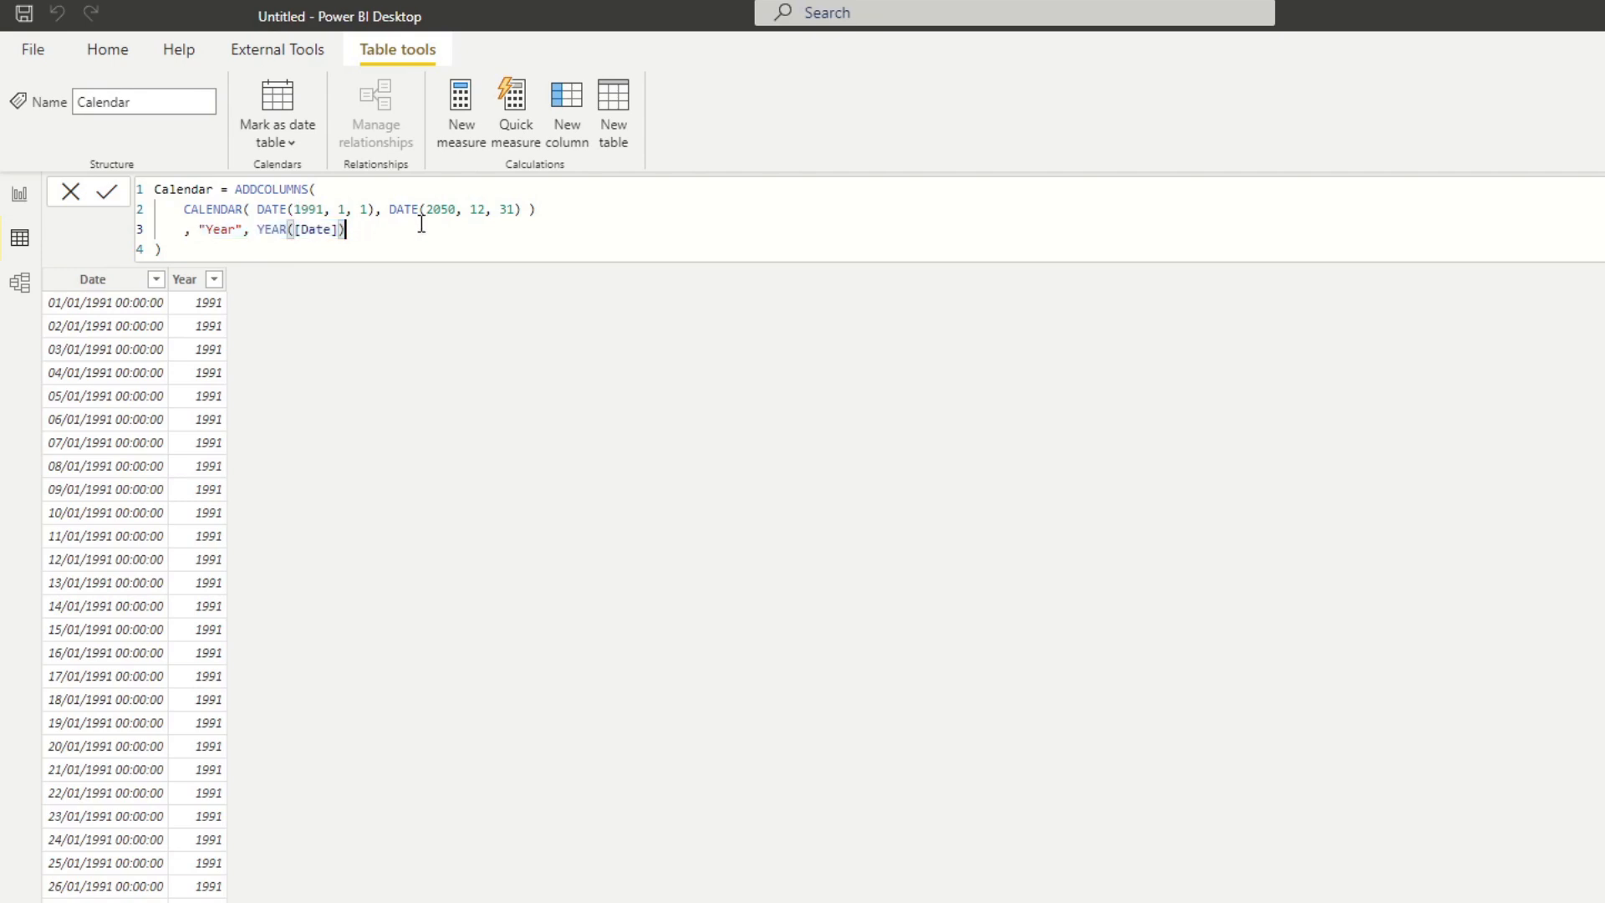
{"action": "key", "text": "shift+Return"}
{"action": "type", "text": ","}
{"action": "key", "text": "ctrl+v"}
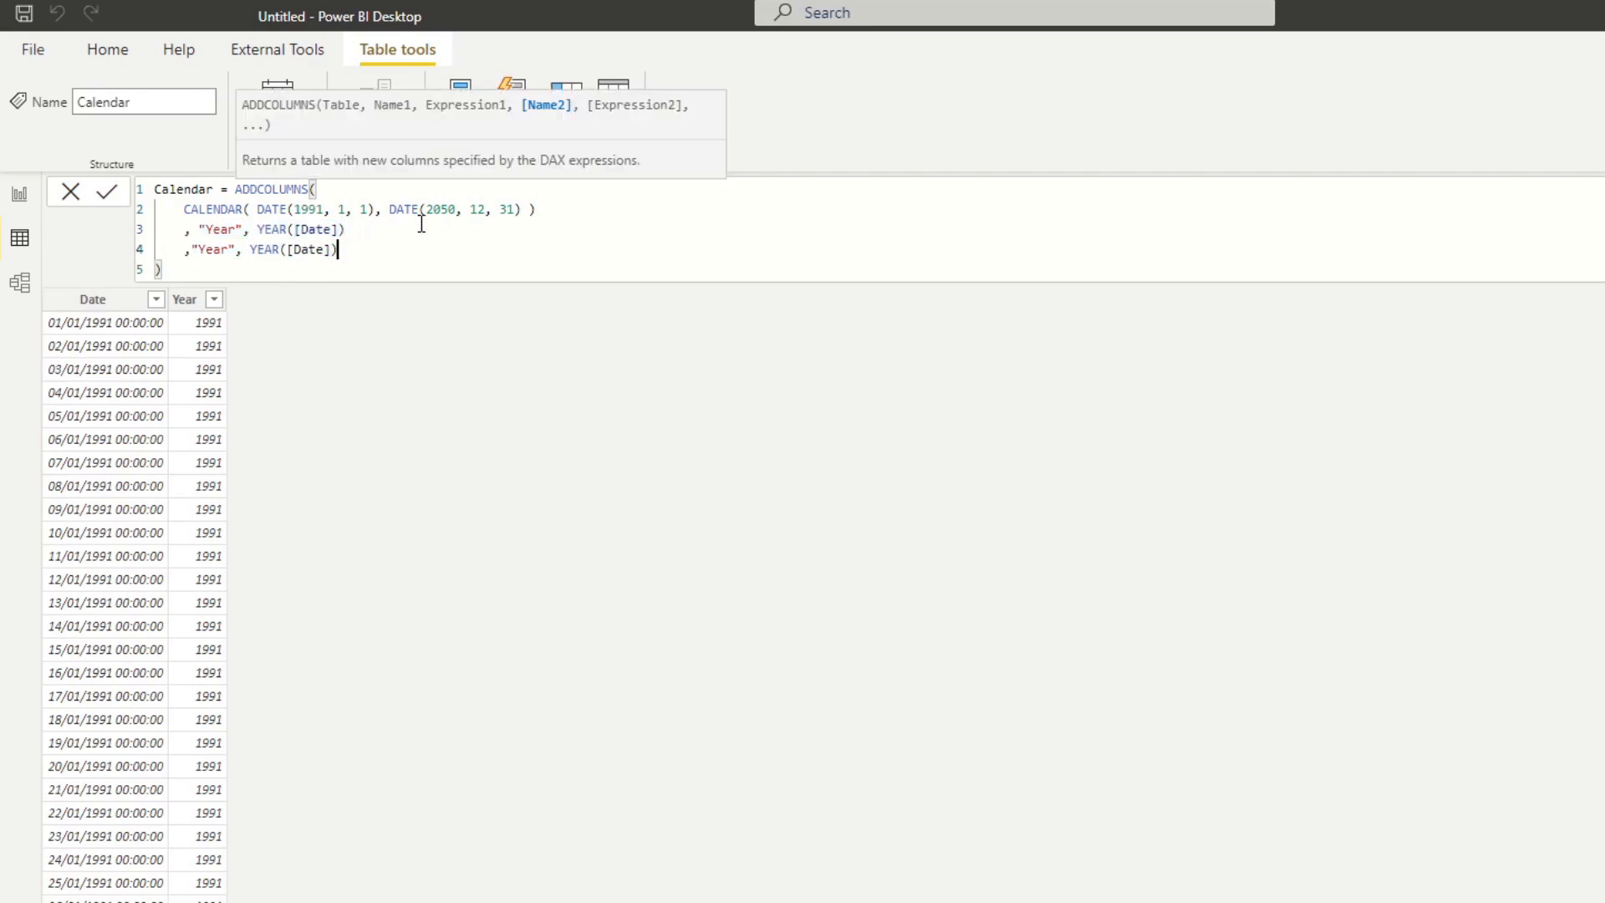
{"action": "left_click", "coordinate": [191, 248]}
{"action": "double_click", "coordinate": [222, 249]}
{"action": "type", "text": "Quarter"}
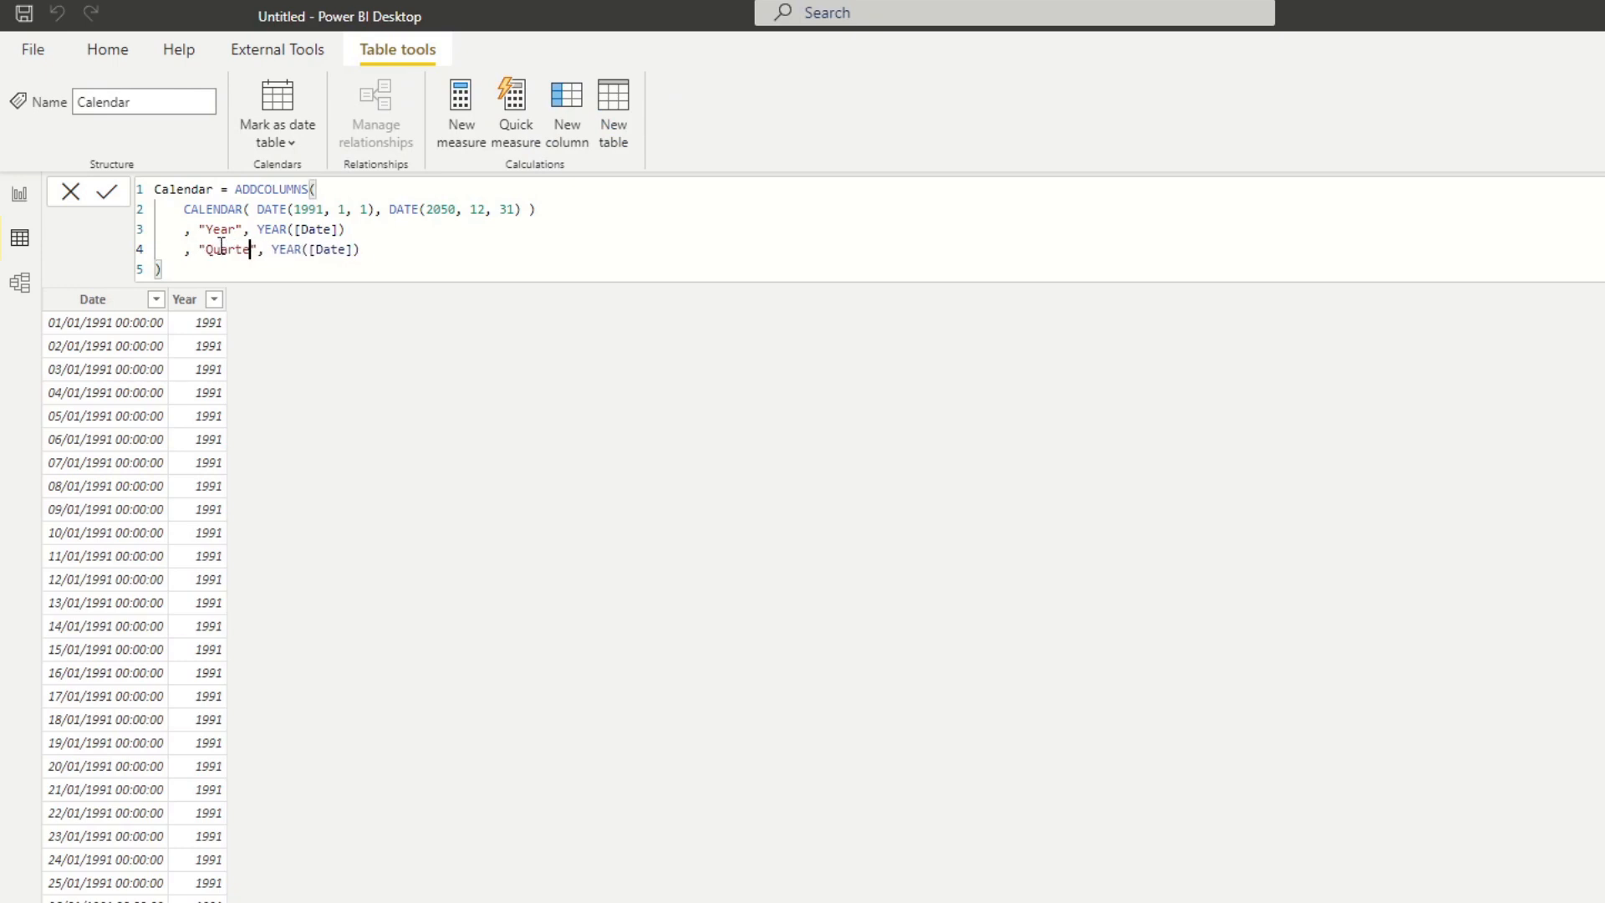
{"action": "double_click", "coordinate": [296, 248]}
{"action": "type", "text": "QUARTER"}
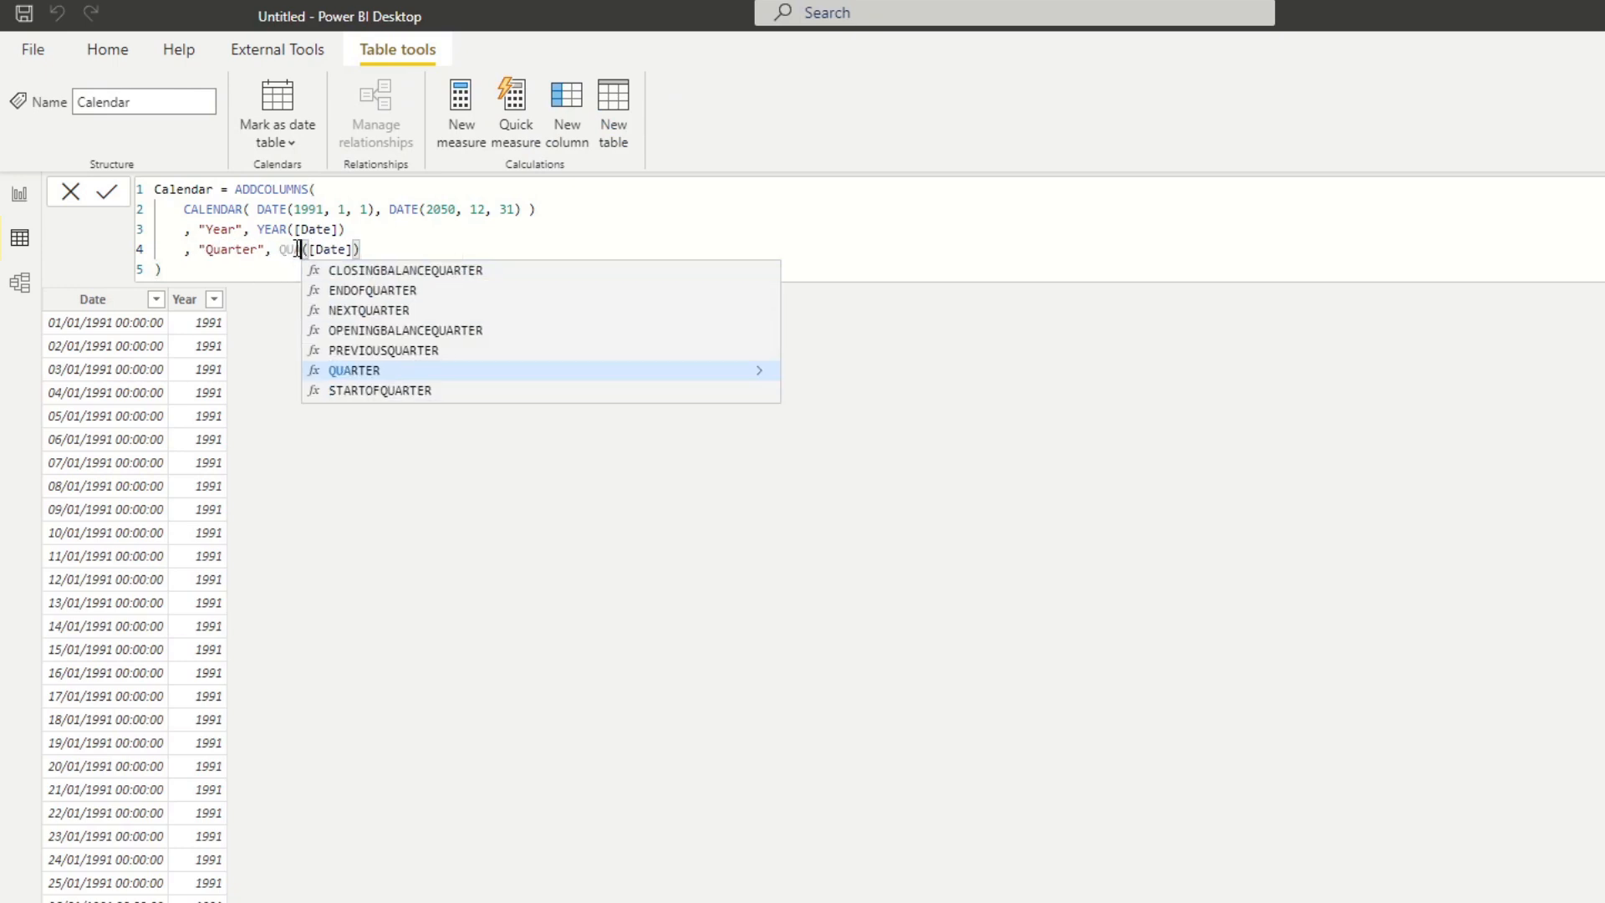
{"action": "key", "text": "Escape"}
Paste another copy of the Year definition below Quarter and change it to "Month", MONTH([Date]).
{"action": "left_click", "coordinate": [407, 253]}
{"action": "key", "text": "Return"}
{"action": "type", "text": ","}
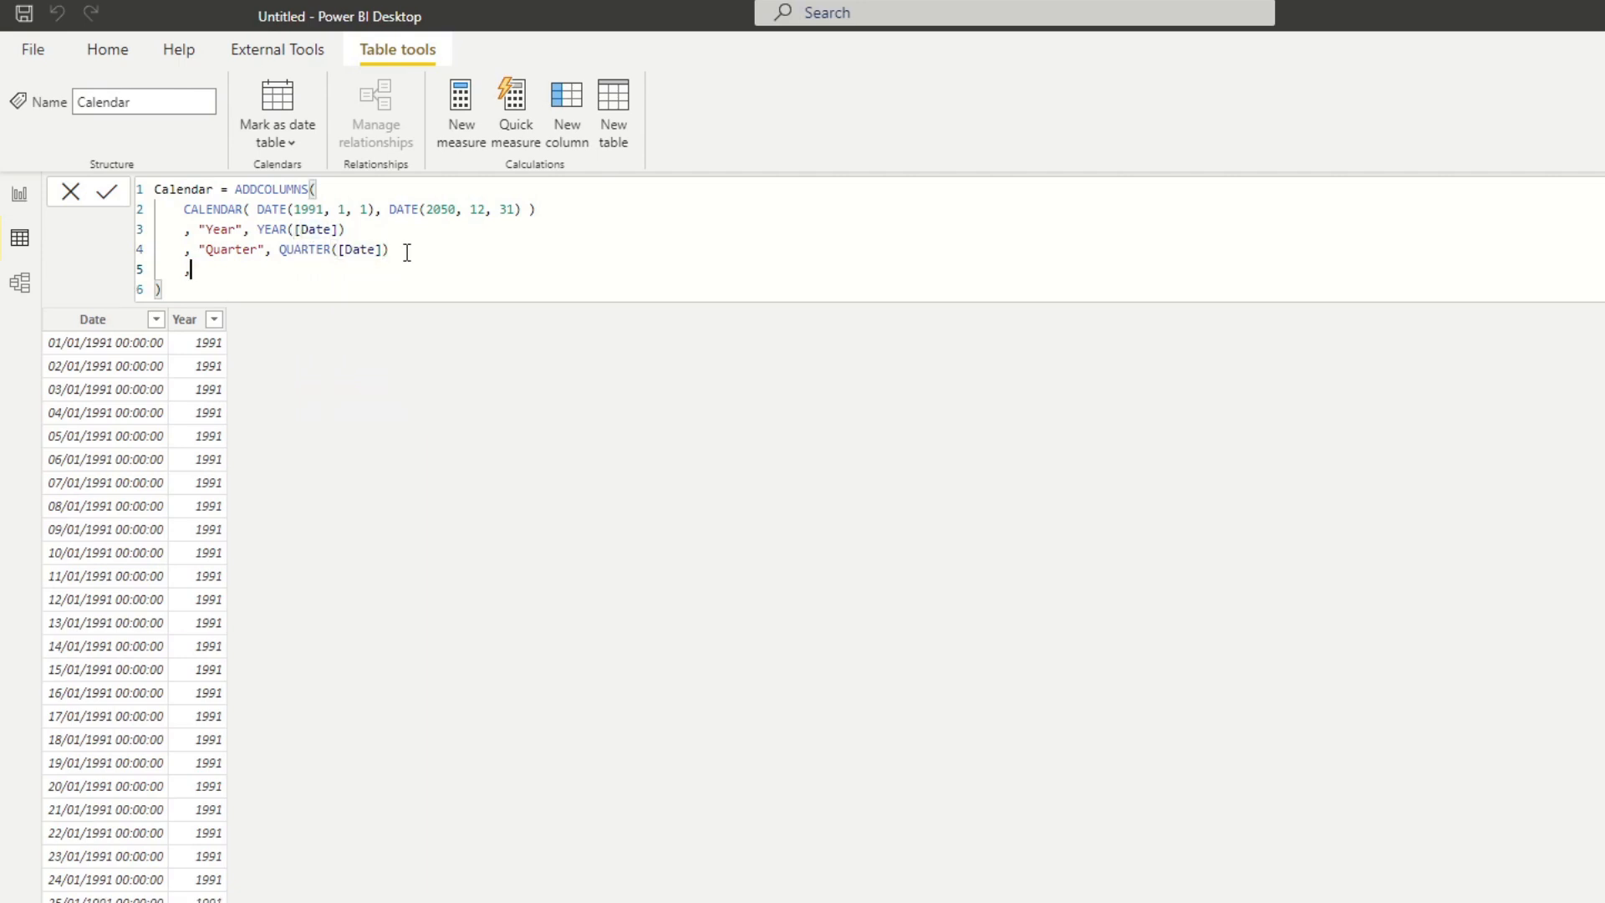
{"action": "key", "text": "ctrl+v"}
{"action": "left_click", "coordinate": [194, 272]}
{"action": "double_click", "coordinate": [231, 269]}
{"action": "type", "text": "Month"}
{"action": "double_click", "coordinate": [278, 269]}
{"action": "type", "text": "Month"}
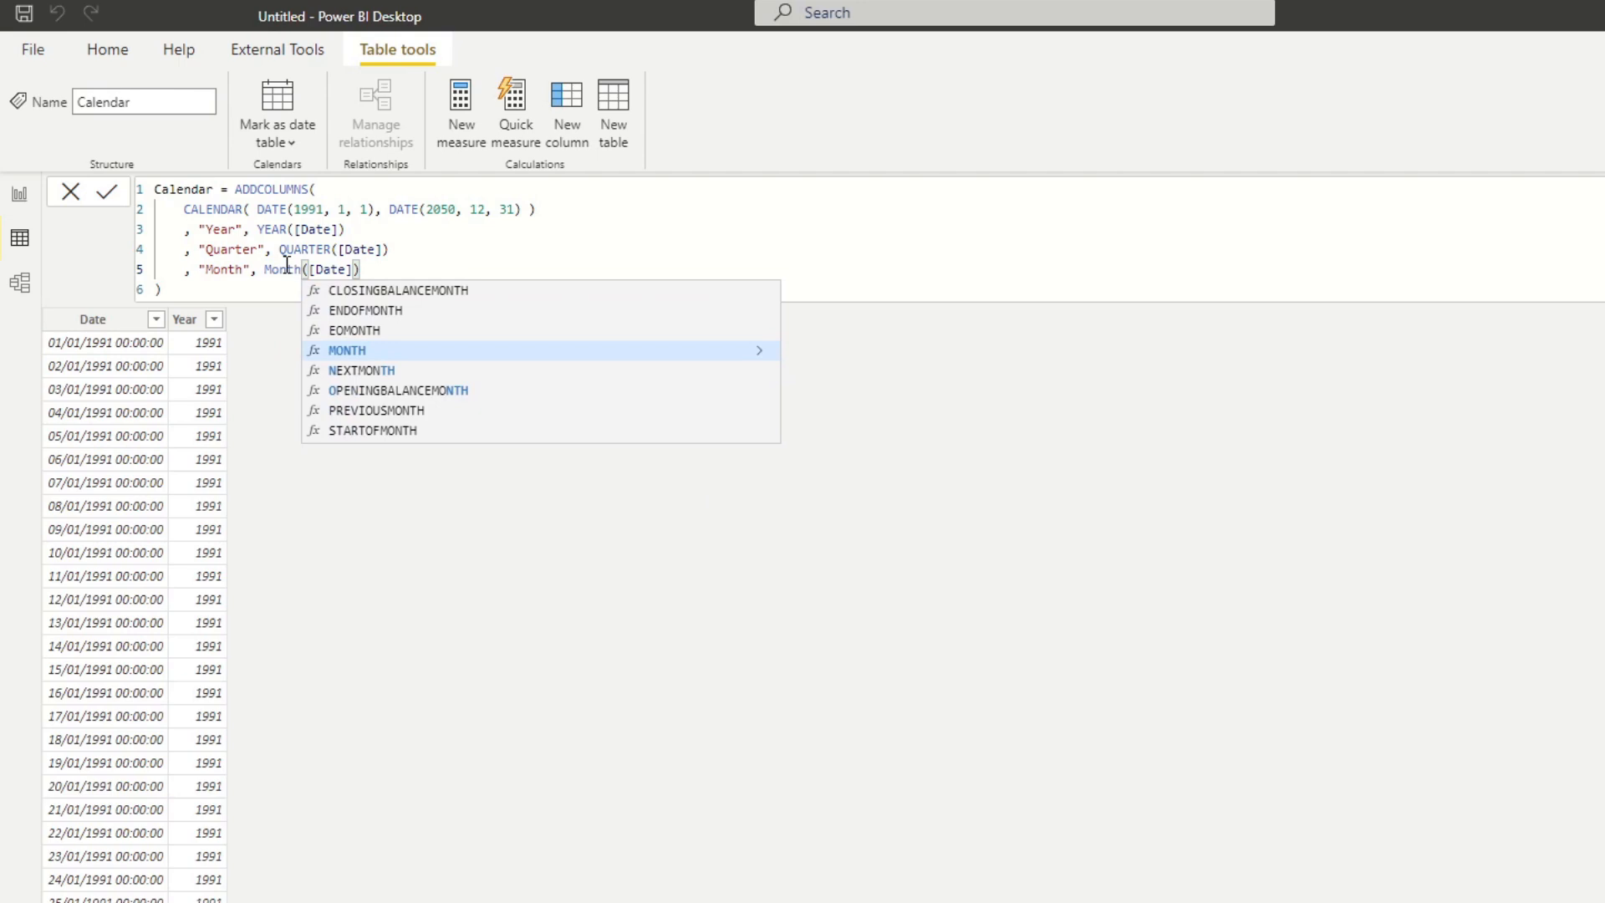
{"action": "key", "text": "Tab"}
Paste the Year definition below Month and change it to "Week", WEEKDAY([Date]).
{"action": "left_click", "coordinate": [393, 268]}
{"action": "key", "text": "shift+Return"}
{"action": "type", "text": ","}
{"action": "key", "text": "ctrl+v"}
{"action": "double_click", "coordinate": [216, 290]}
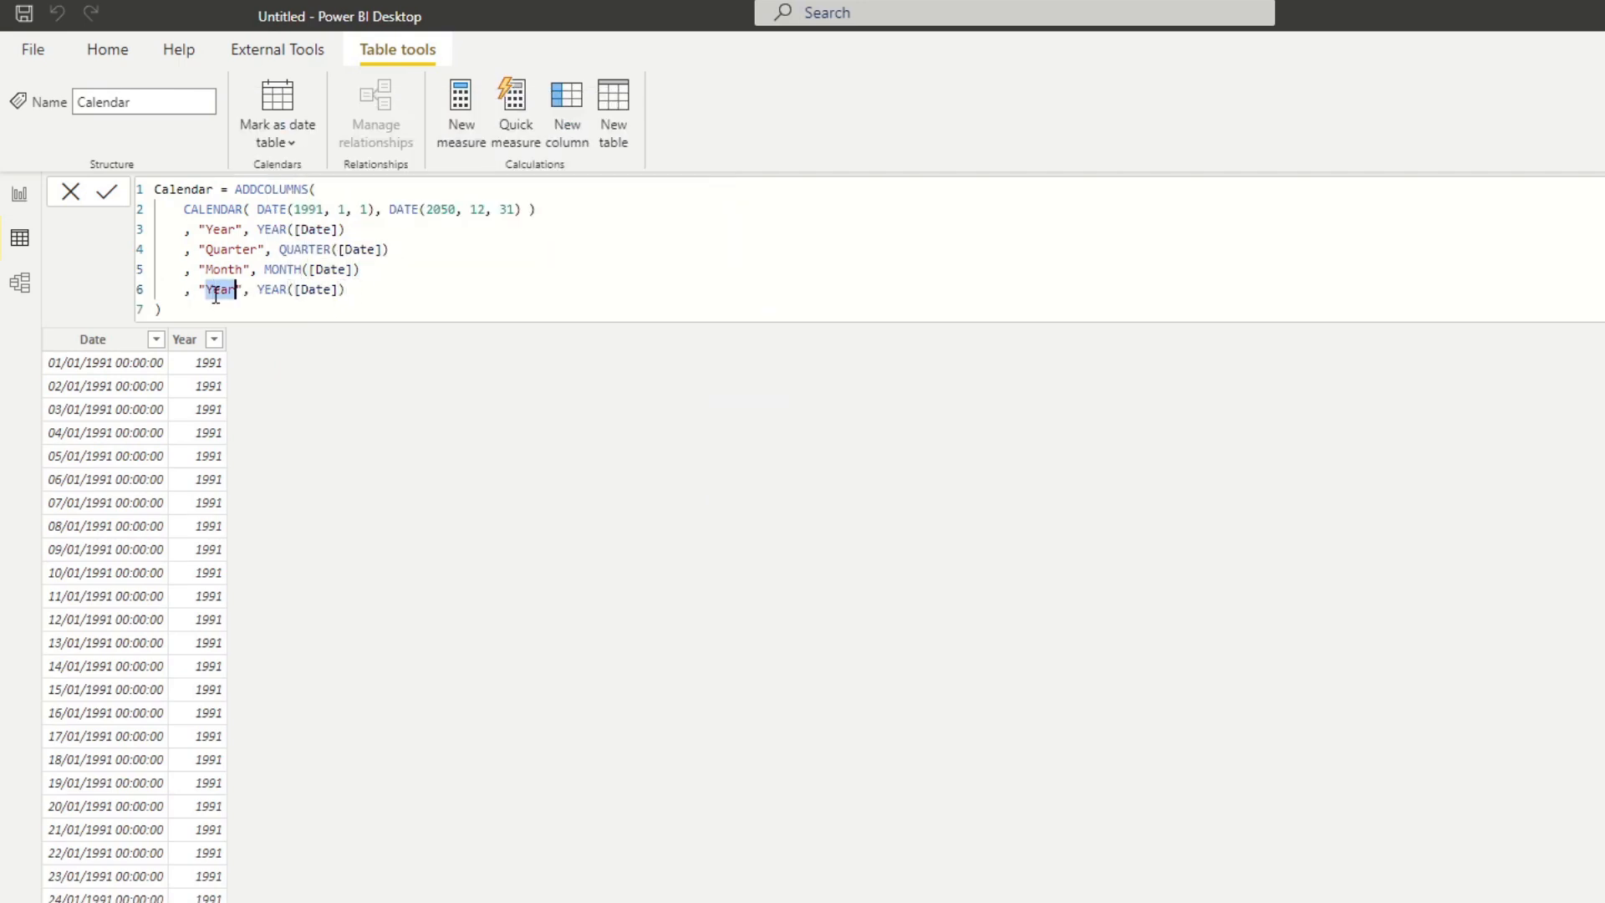
{"action": "type", "text": "Week"}
{"action": "double_click", "coordinate": [276, 290]}
{"action": "type", "text": "WEEK"}
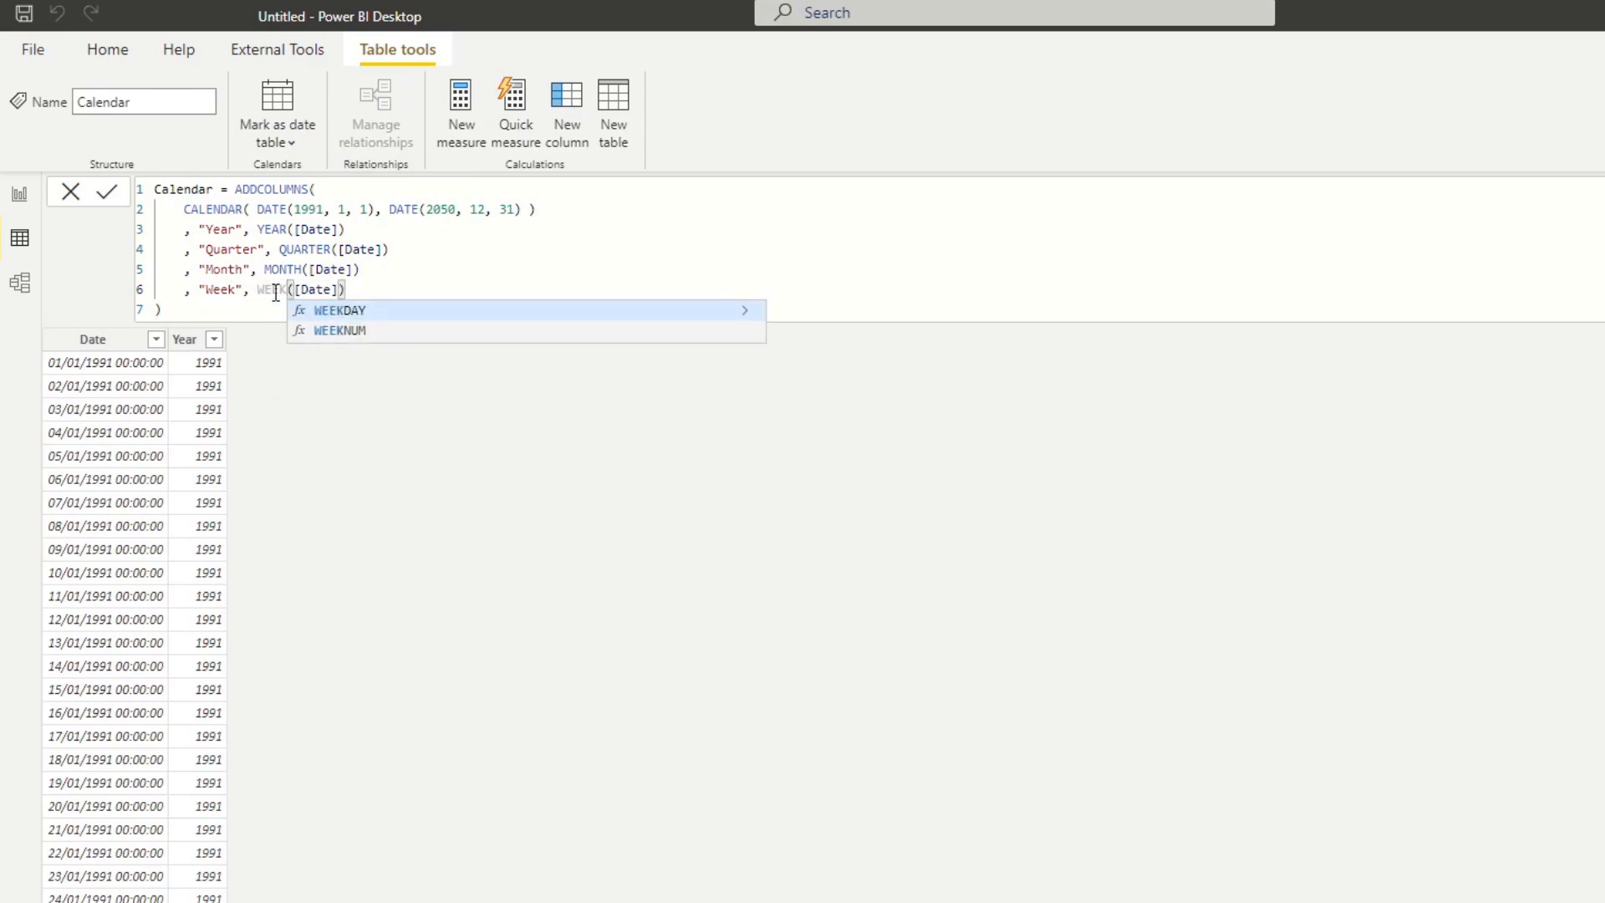
{"action": "key", "text": "Tab"}
Rename the Week and Month columns in the formula to "Week Num" and "Month Num".
{"action": "double_click", "coordinate": [237, 291]}
{"action": "type", "text": "Num"}
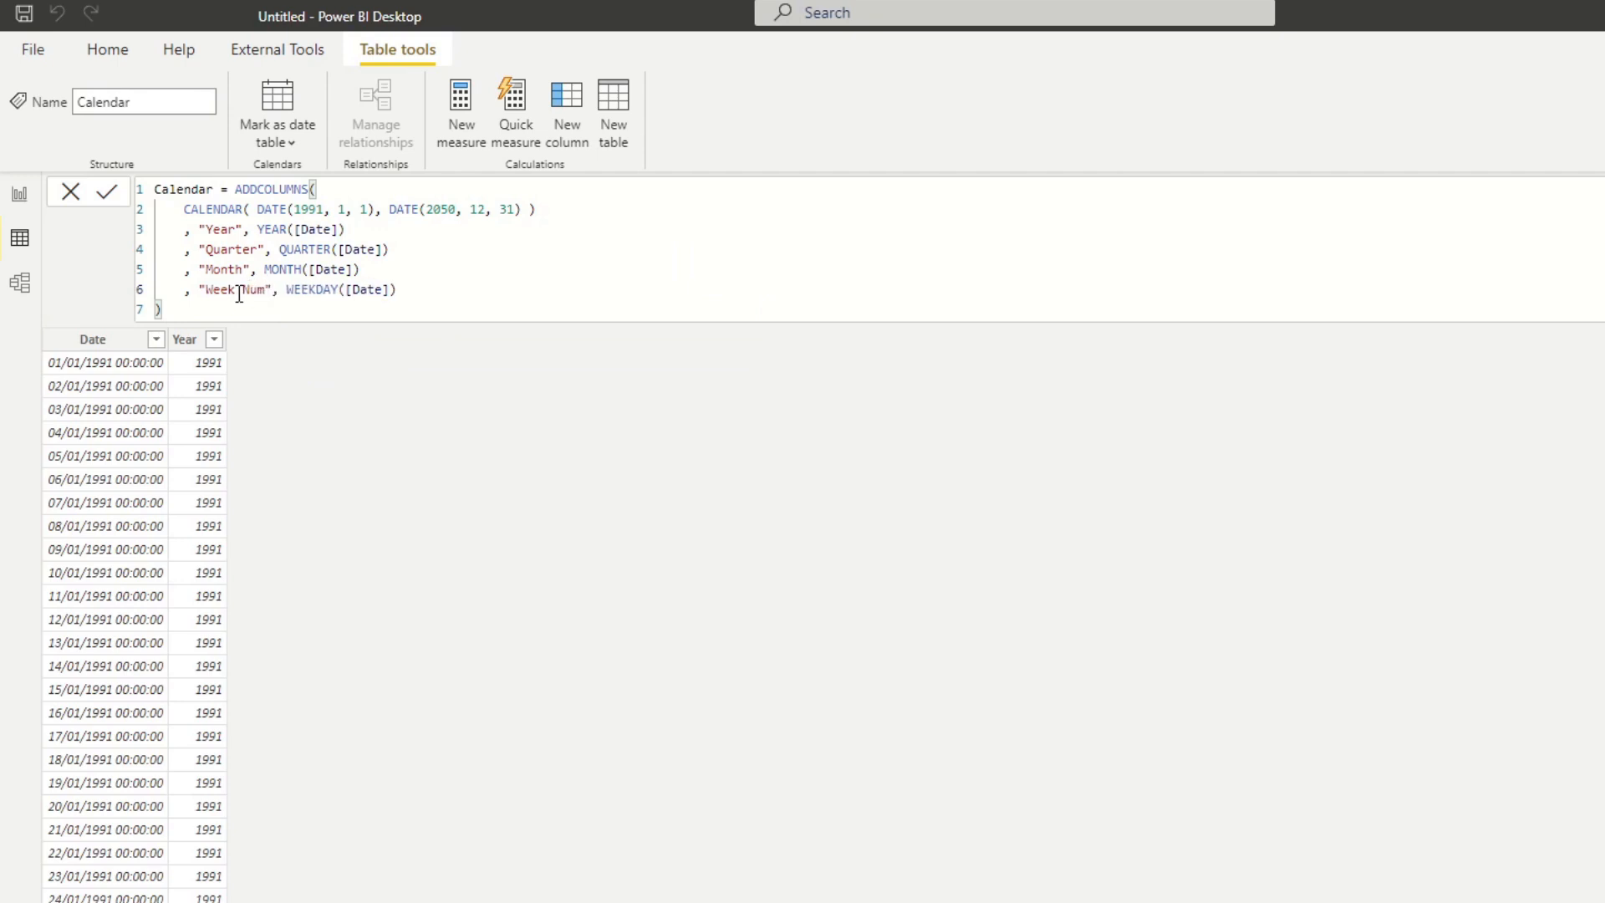
{"action": "left_click", "coordinate": [400, 290]}
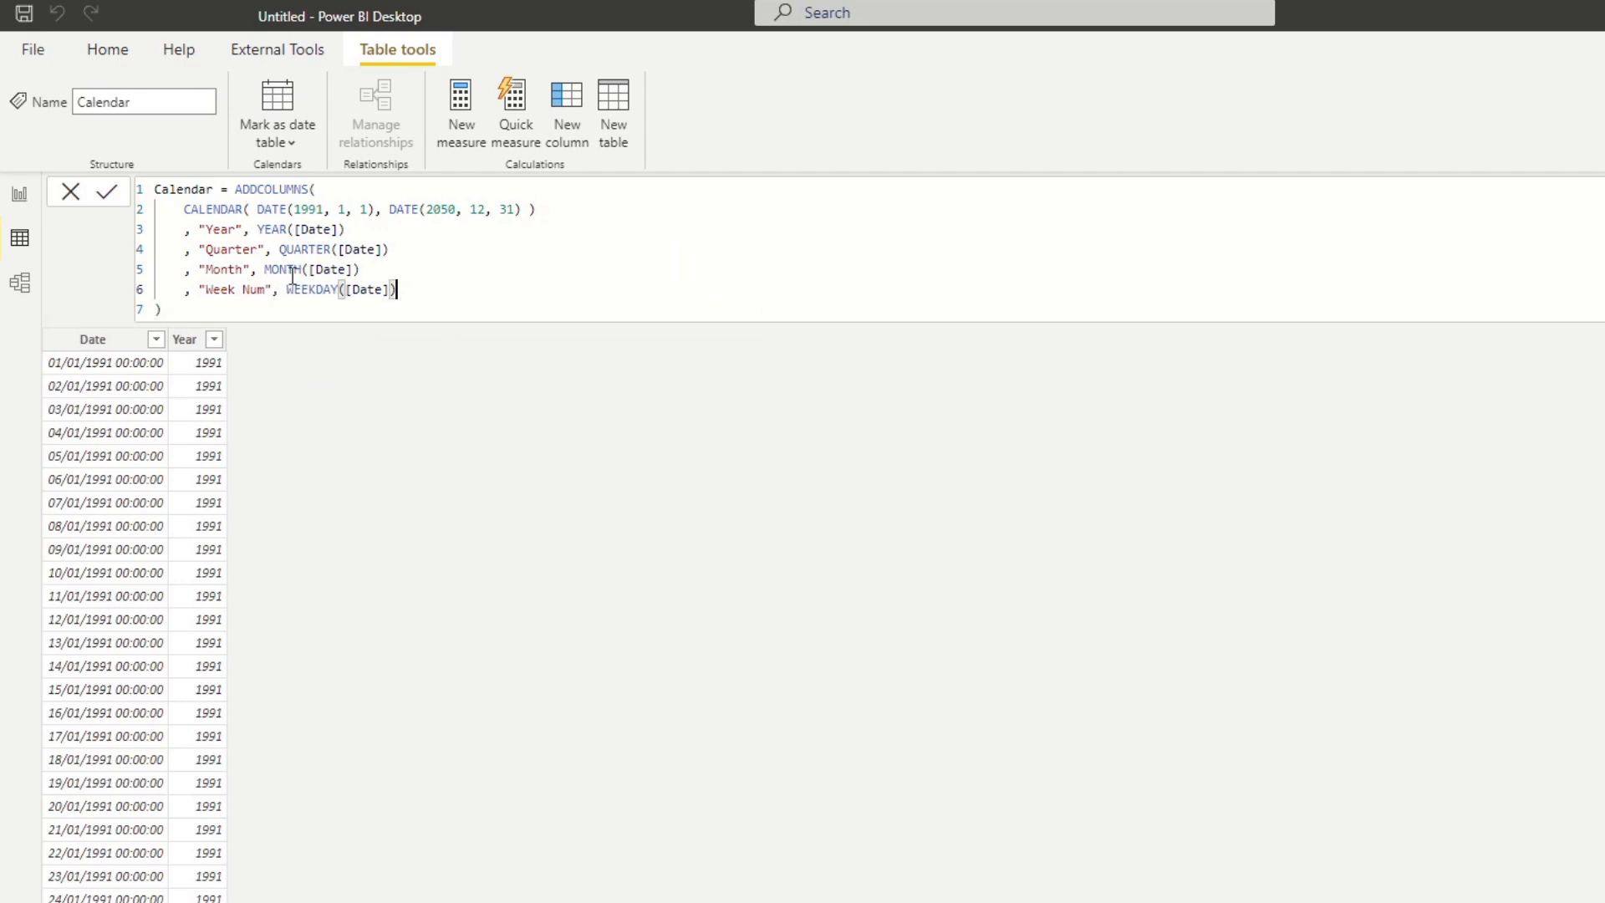
{"action": "left_click", "coordinate": [248, 269]}
{"action": "type", "text": "Num"}
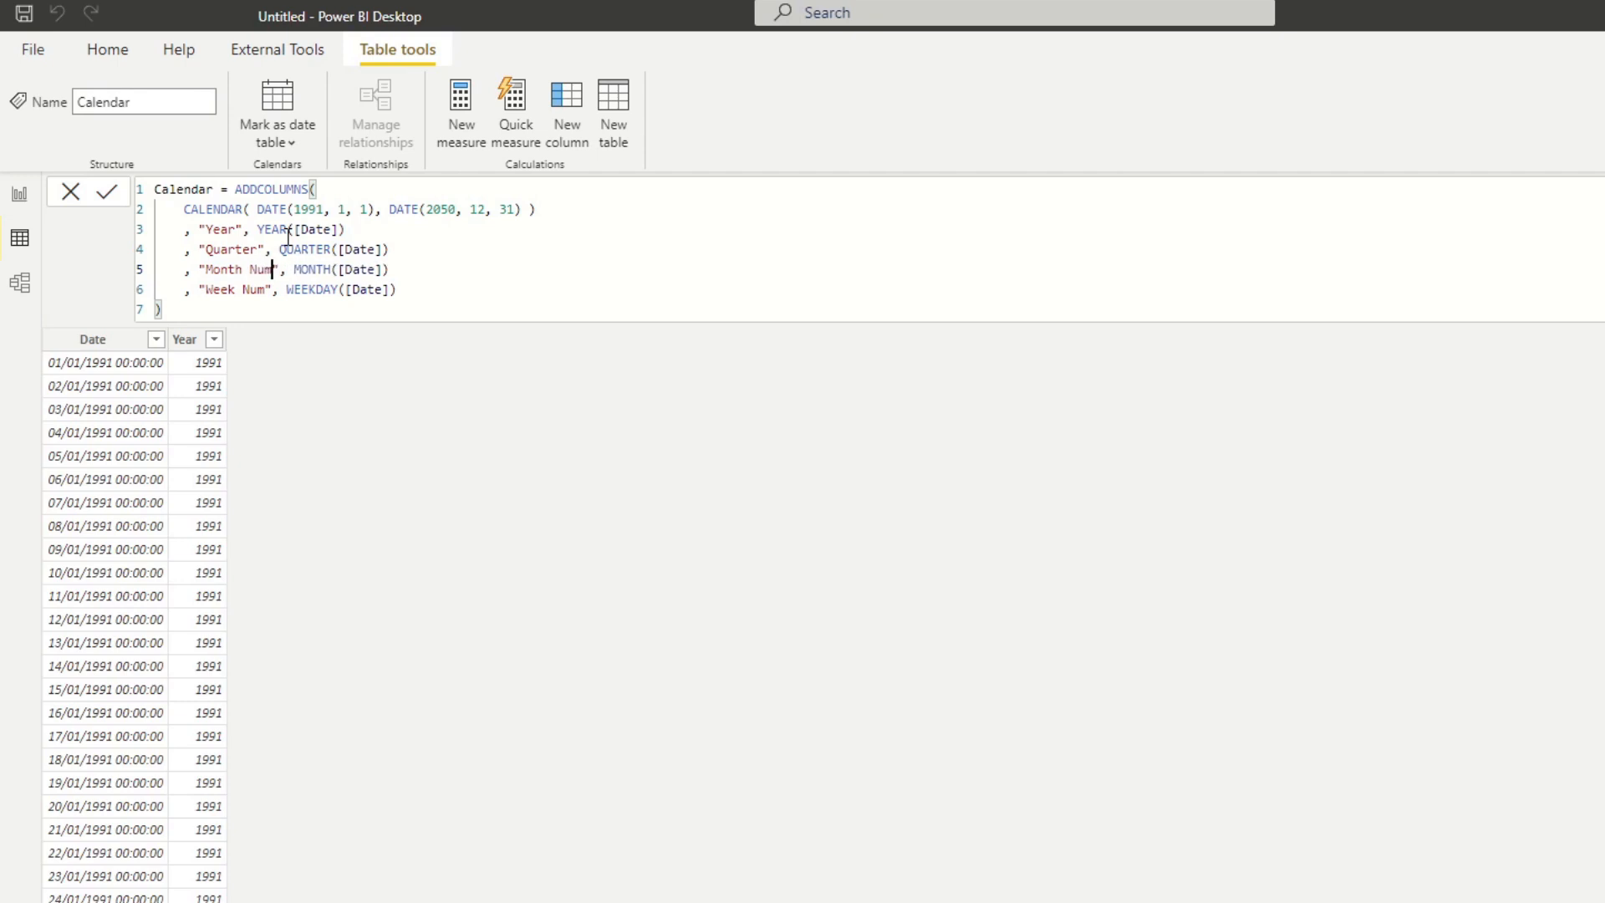
Paste the Year definition on a new line below Week Num and rename the copy "Week Day".
{"action": "left_click", "coordinate": [402, 290]}
{"action": "key", "text": "Return"}
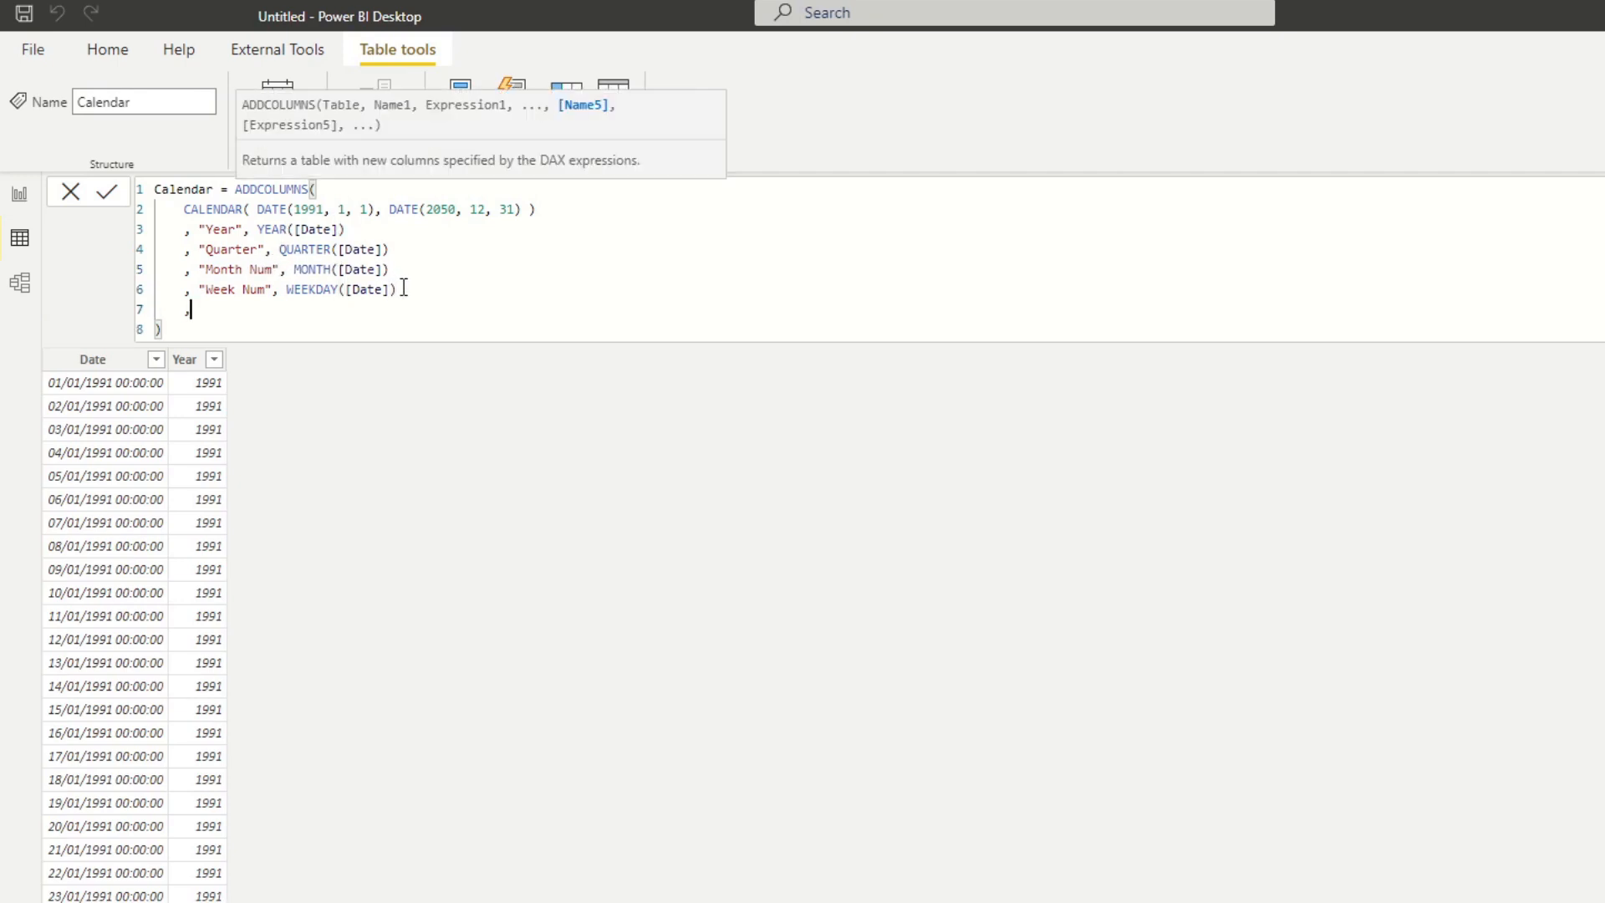
{"action": "type", "text": ", \"Year\", YEAR([Date])"}
{"action": "double_click", "coordinate": [220, 309]}
{"action": "type", "text": "Week Day"}
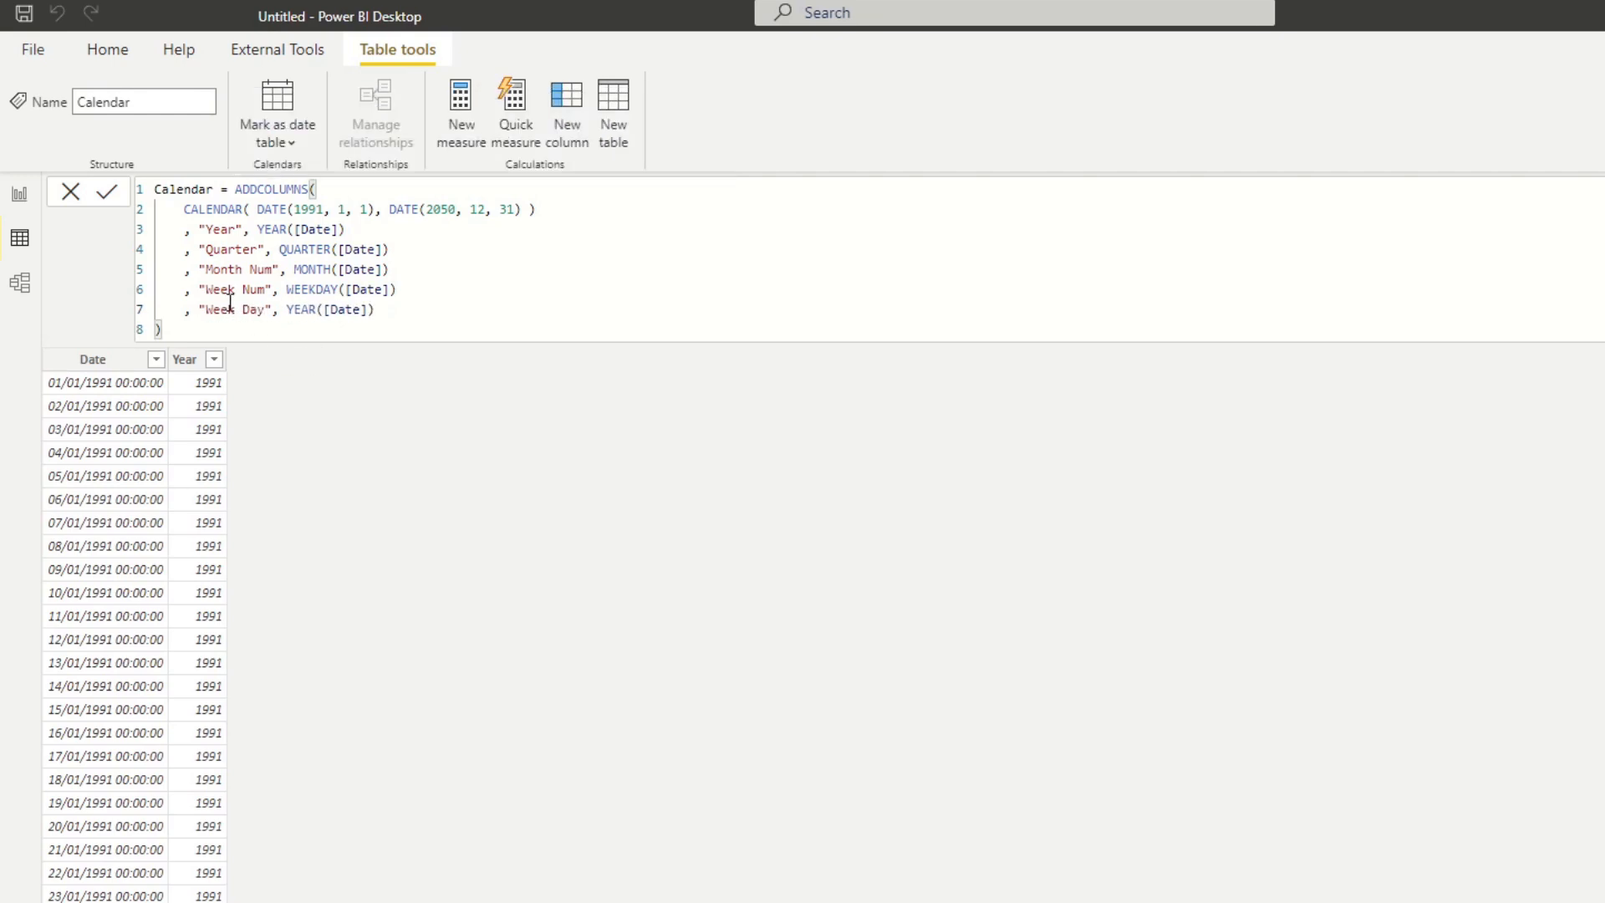
Change the function in the Week Num definition to WEEKNUM.
{"action": "double_click", "coordinate": [308, 310]}
{"action": "double_click", "coordinate": [315, 290]}
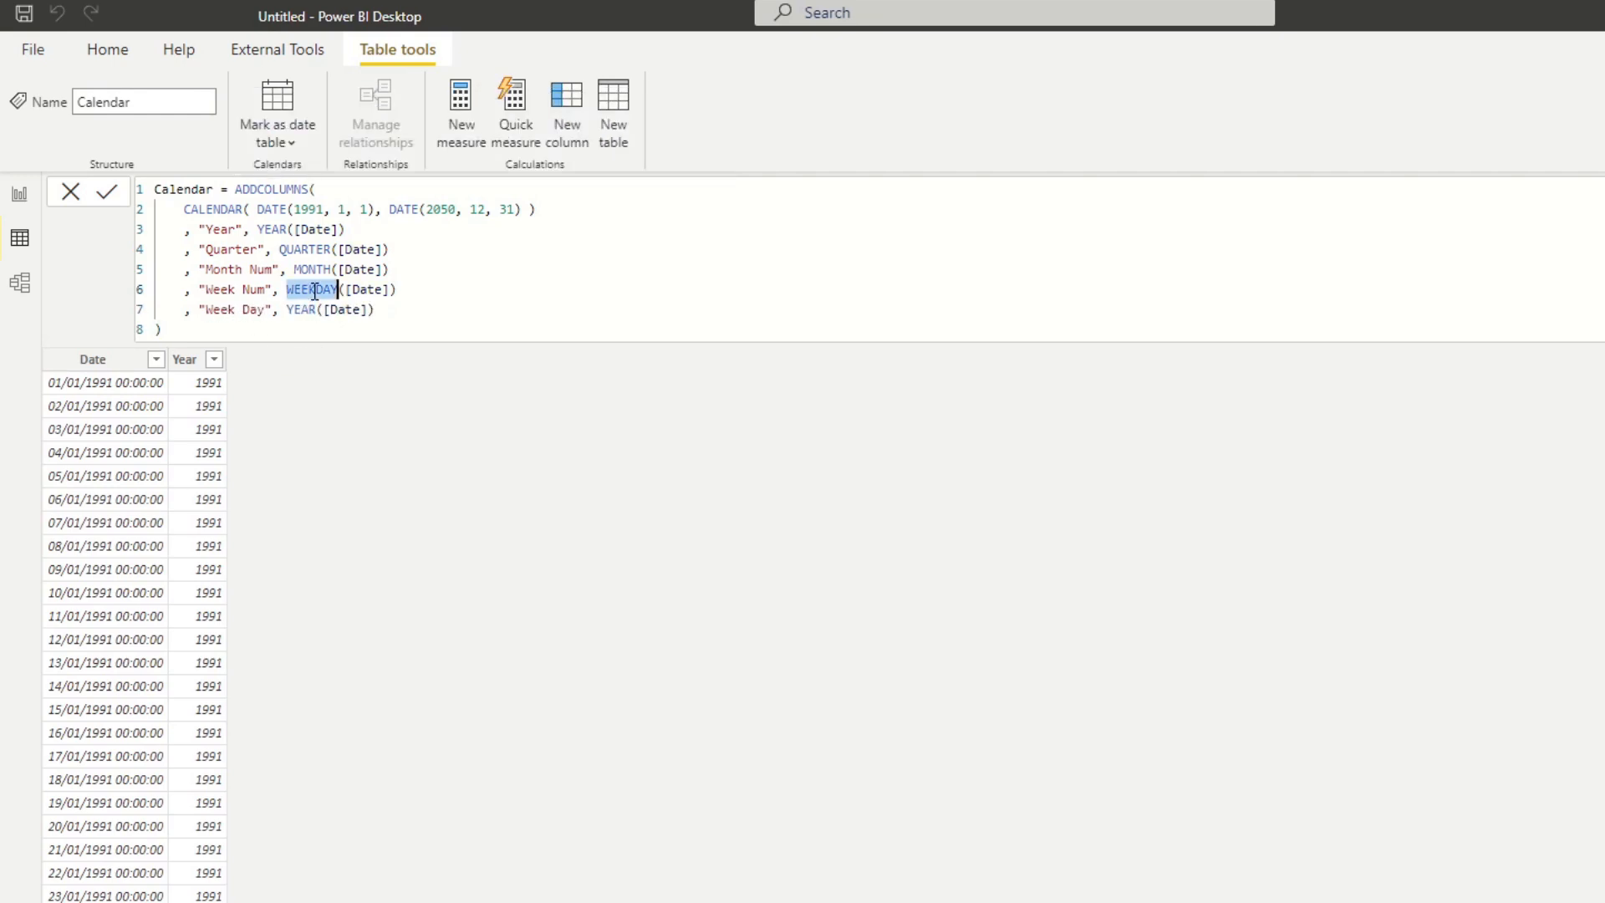
{"action": "type", "text": "WEEKNUM"}
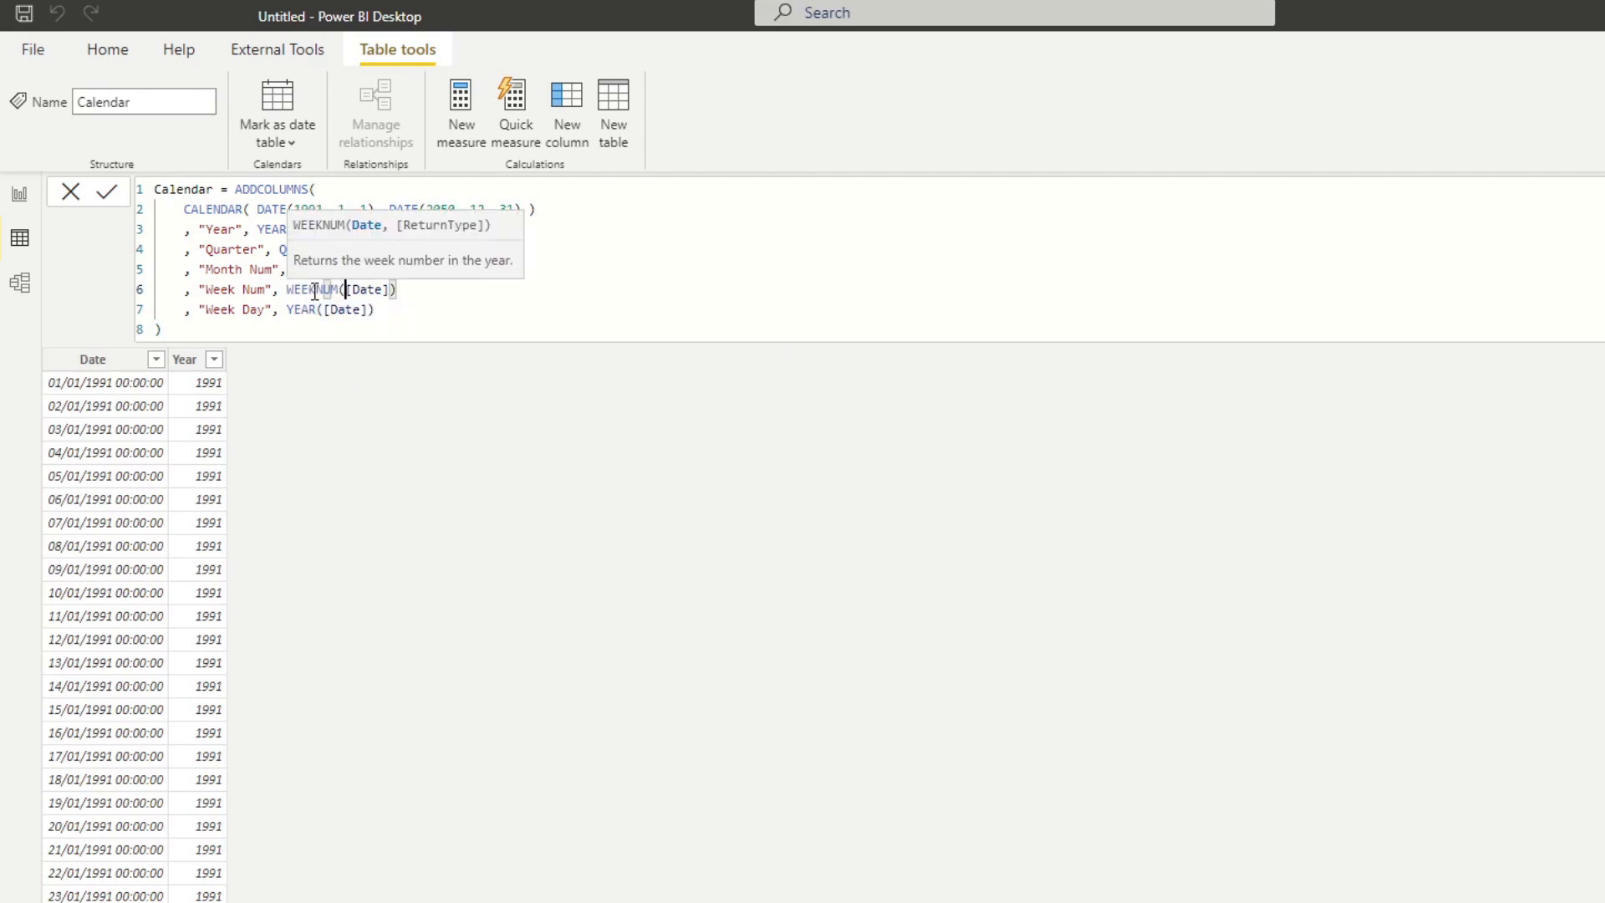
Change the function in the Week Day definition to WEEKDAY.
{"action": "double_click", "coordinate": [311, 309]}
{"action": "type", "text": "WEE"}
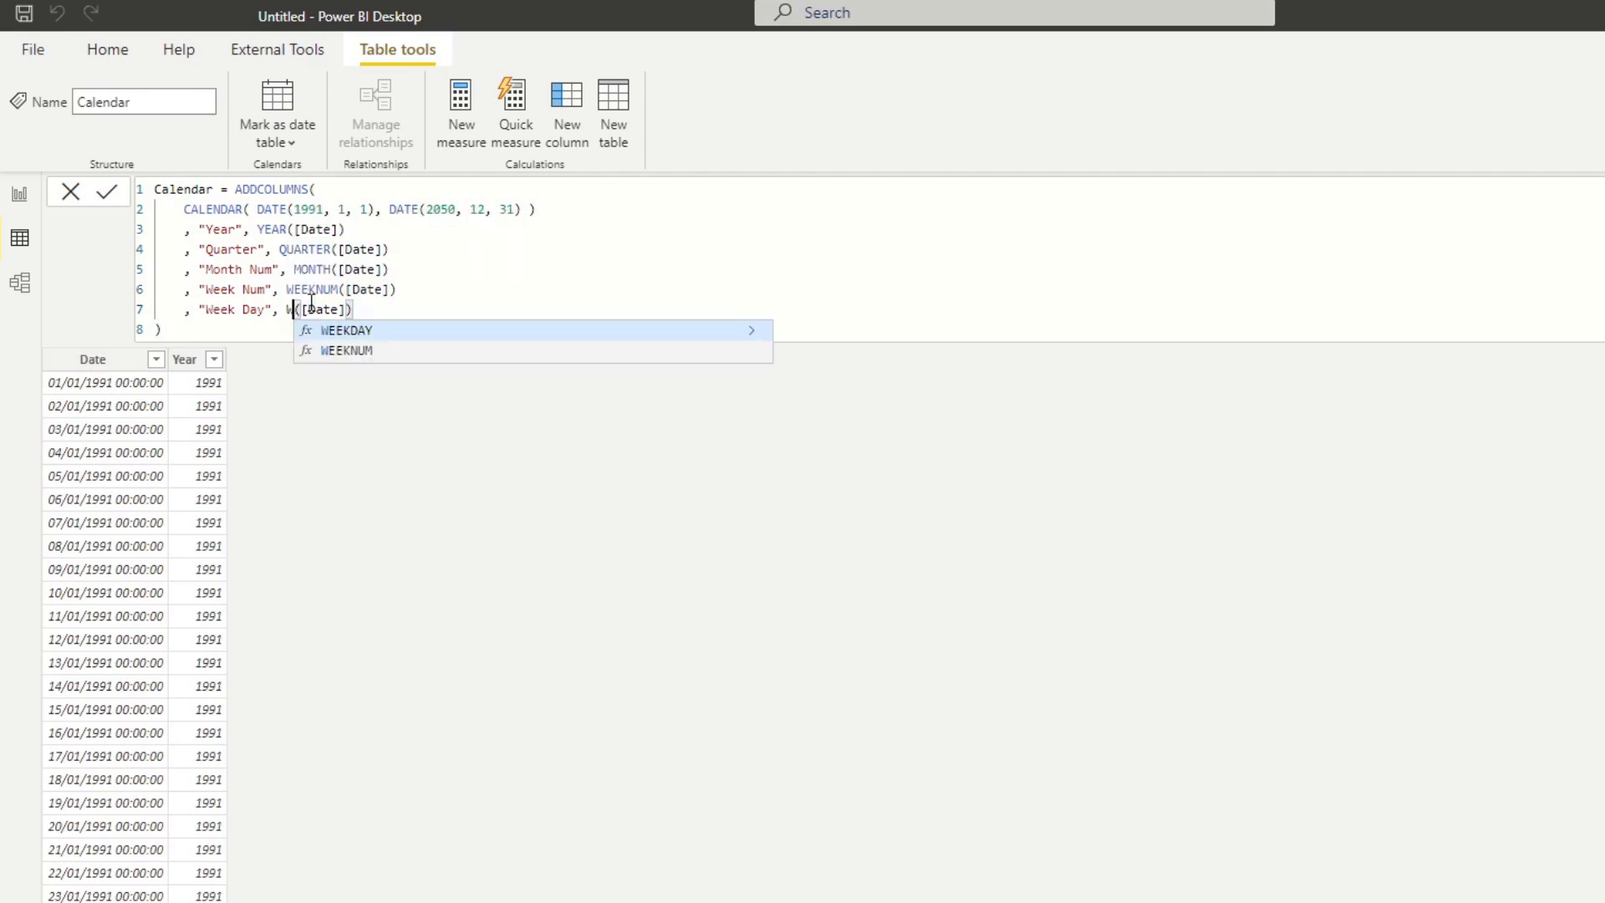
{"action": "key", "text": "Down"}
{"action": "key", "text": "Up"}
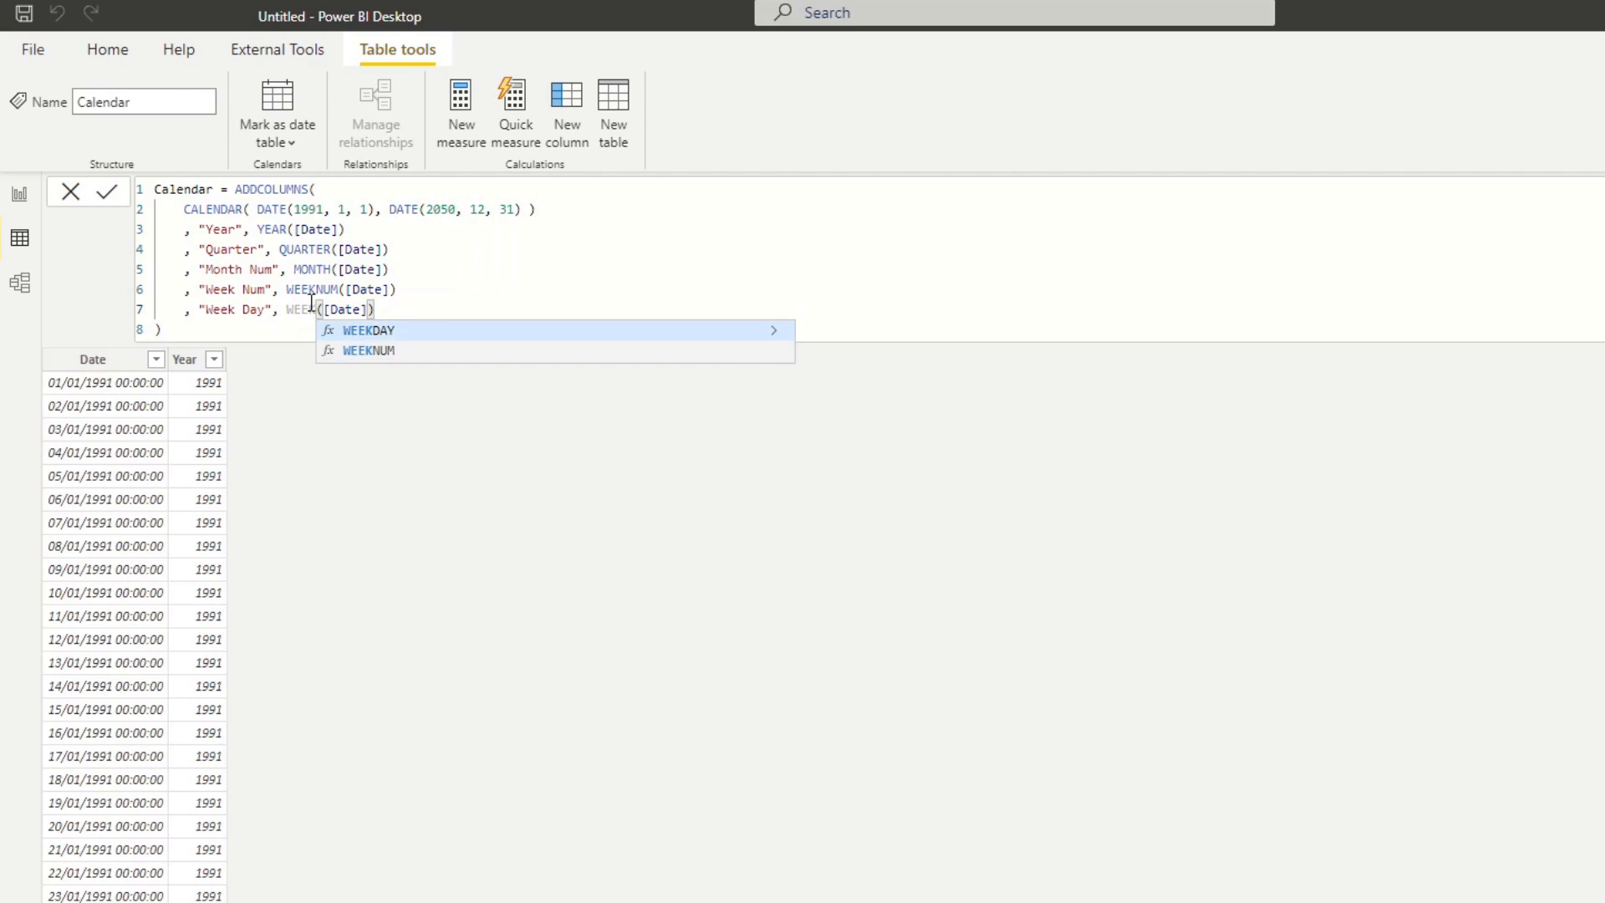
{"action": "key", "text": "Tab"}
Paste the Year definition below Week Day, change it to "Day", DAY([Date]), and apply the formula.
{"action": "left_click", "coordinate": [404, 312]}
{"action": "key", "text": "Return"}
{"action": "type", "text": ","}
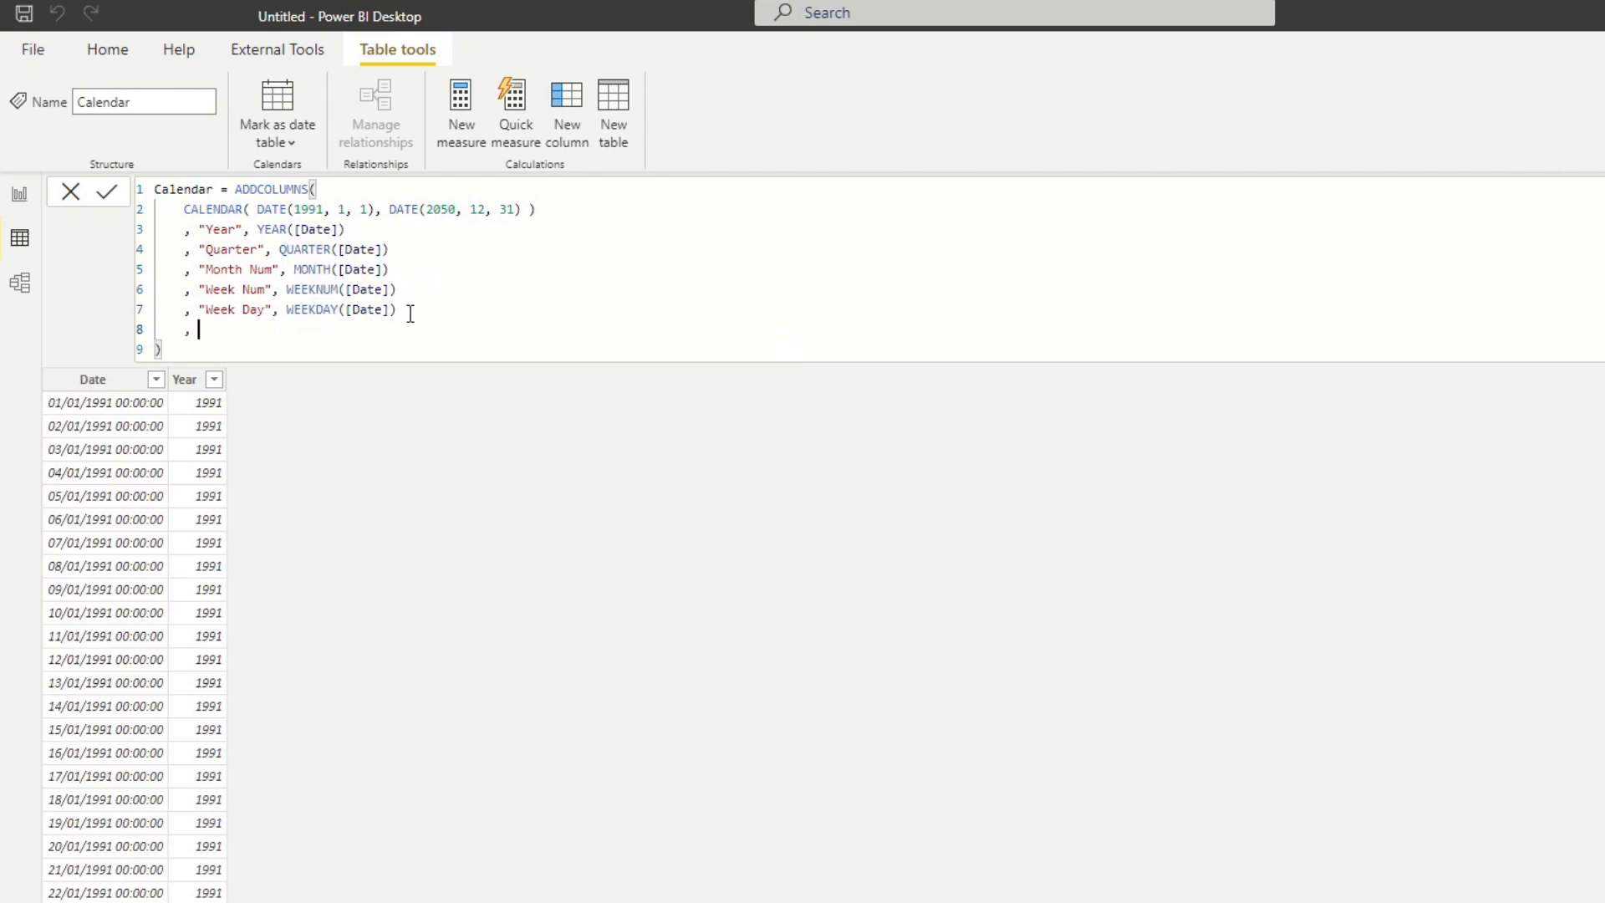
{"action": "type", "text": "\"Year\", YEAR([Date])"}
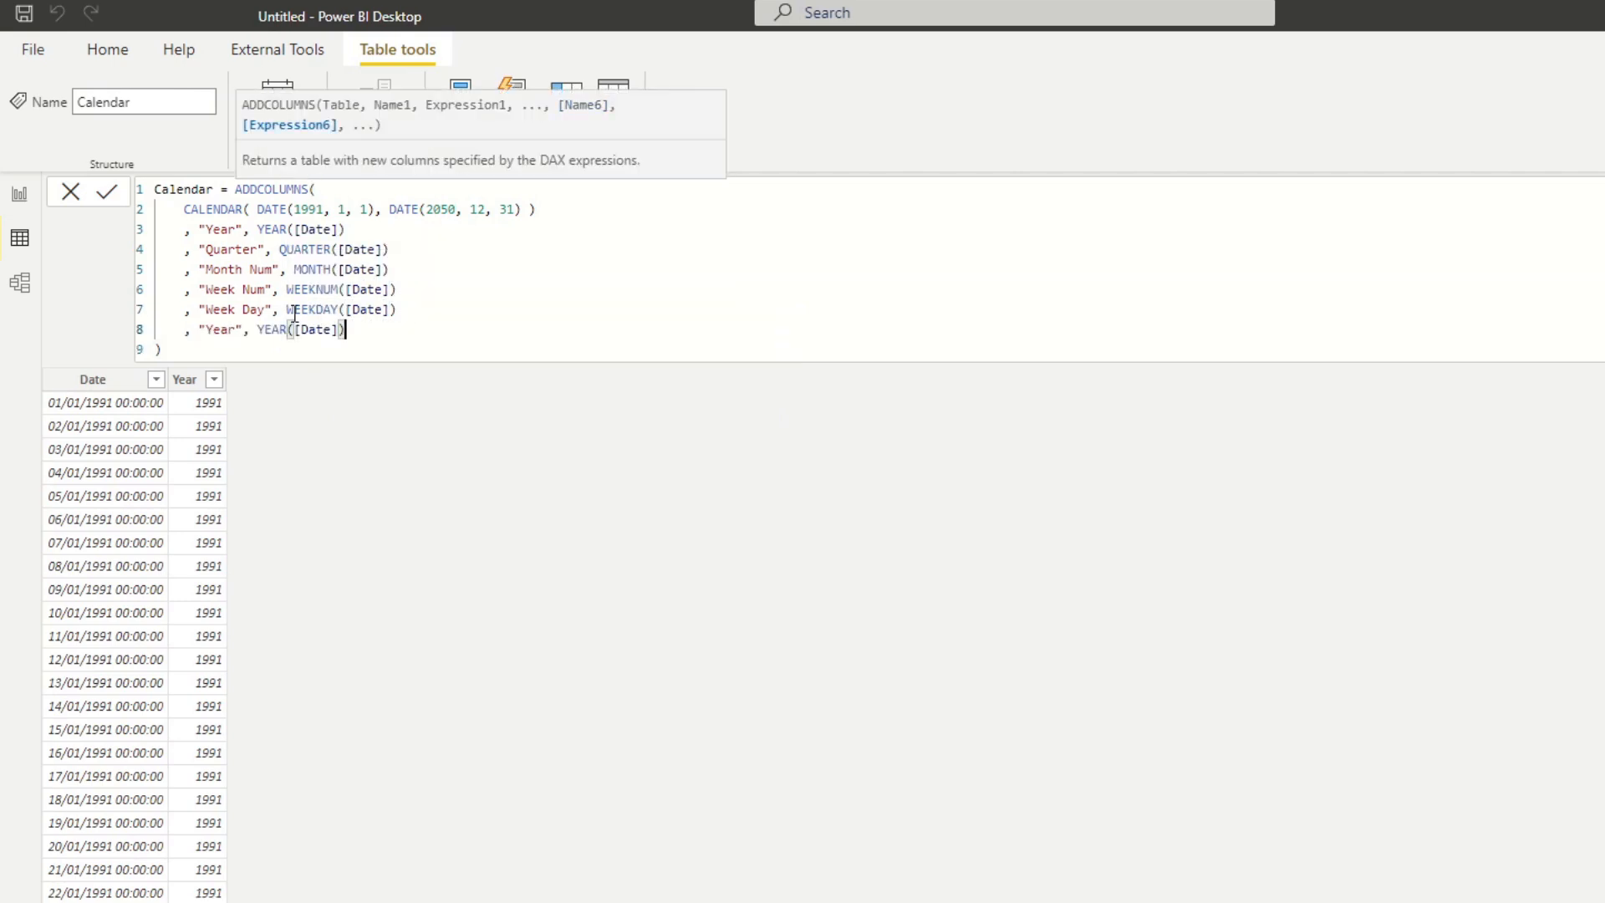
{"action": "double_click", "coordinate": [216, 329]}
{"action": "type", "text": "Day"}
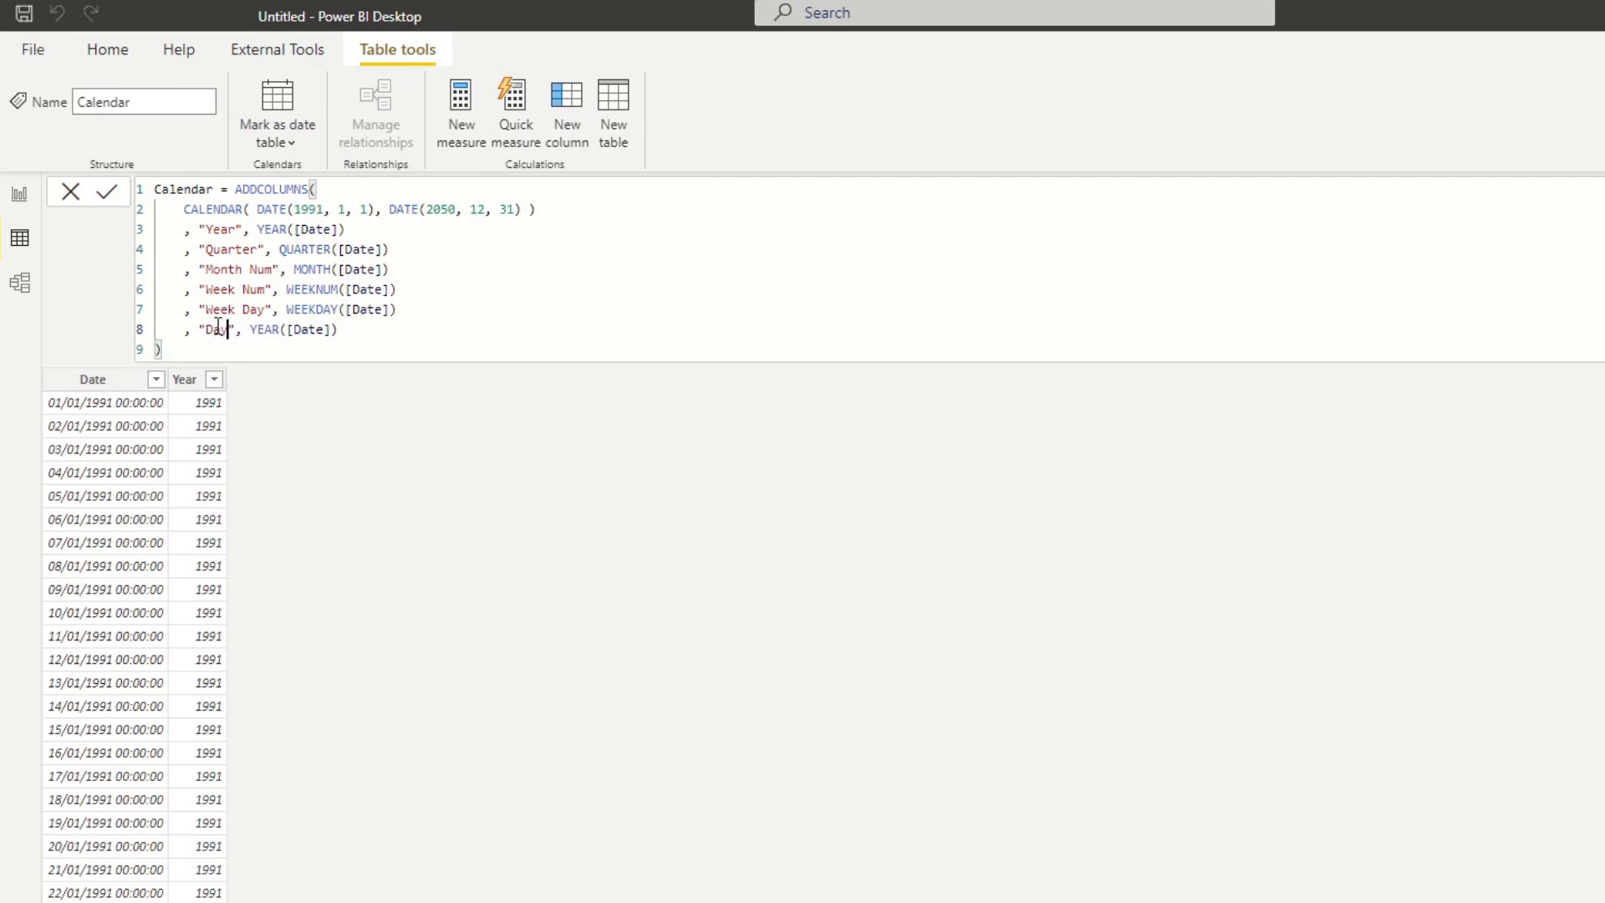
{"action": "double_click", "coordinate": [264, 329]}
{"action": "type", "text": "Day"}
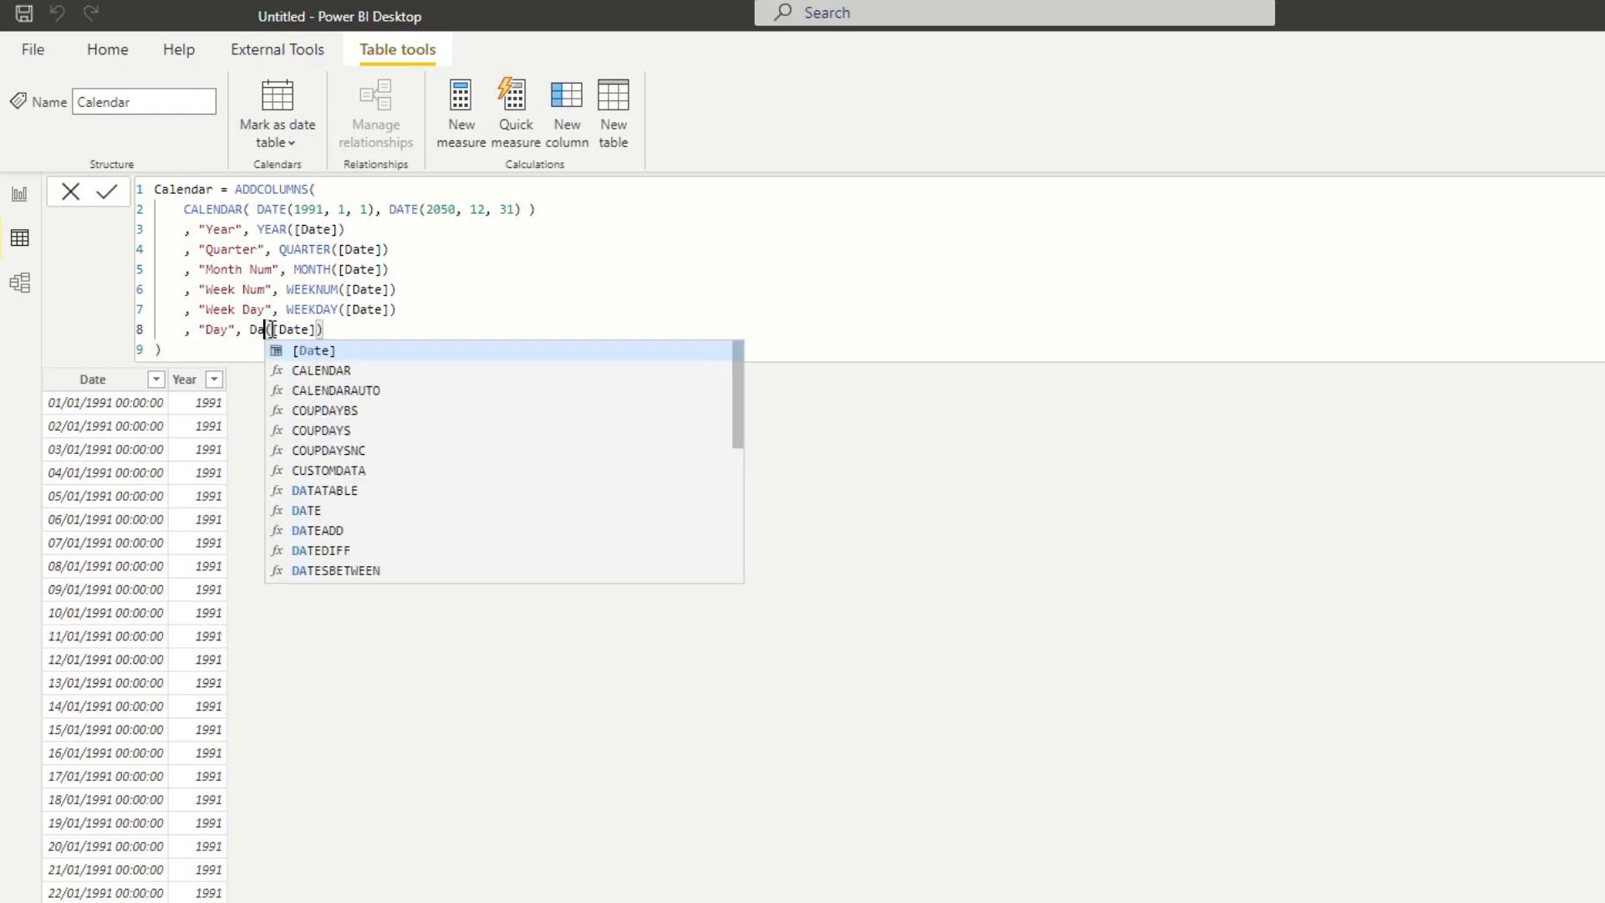
{"action": "key", "text": "Tab"}
{"action": "key", "text": "Right"}
{"action": "key", "text": "Right"}
{"action": "key", "text": "Right"}
{"action": "key", "text": "Right"}
{"action": "key", "text": "Right"}
{"action": "key", "text": "Return"}
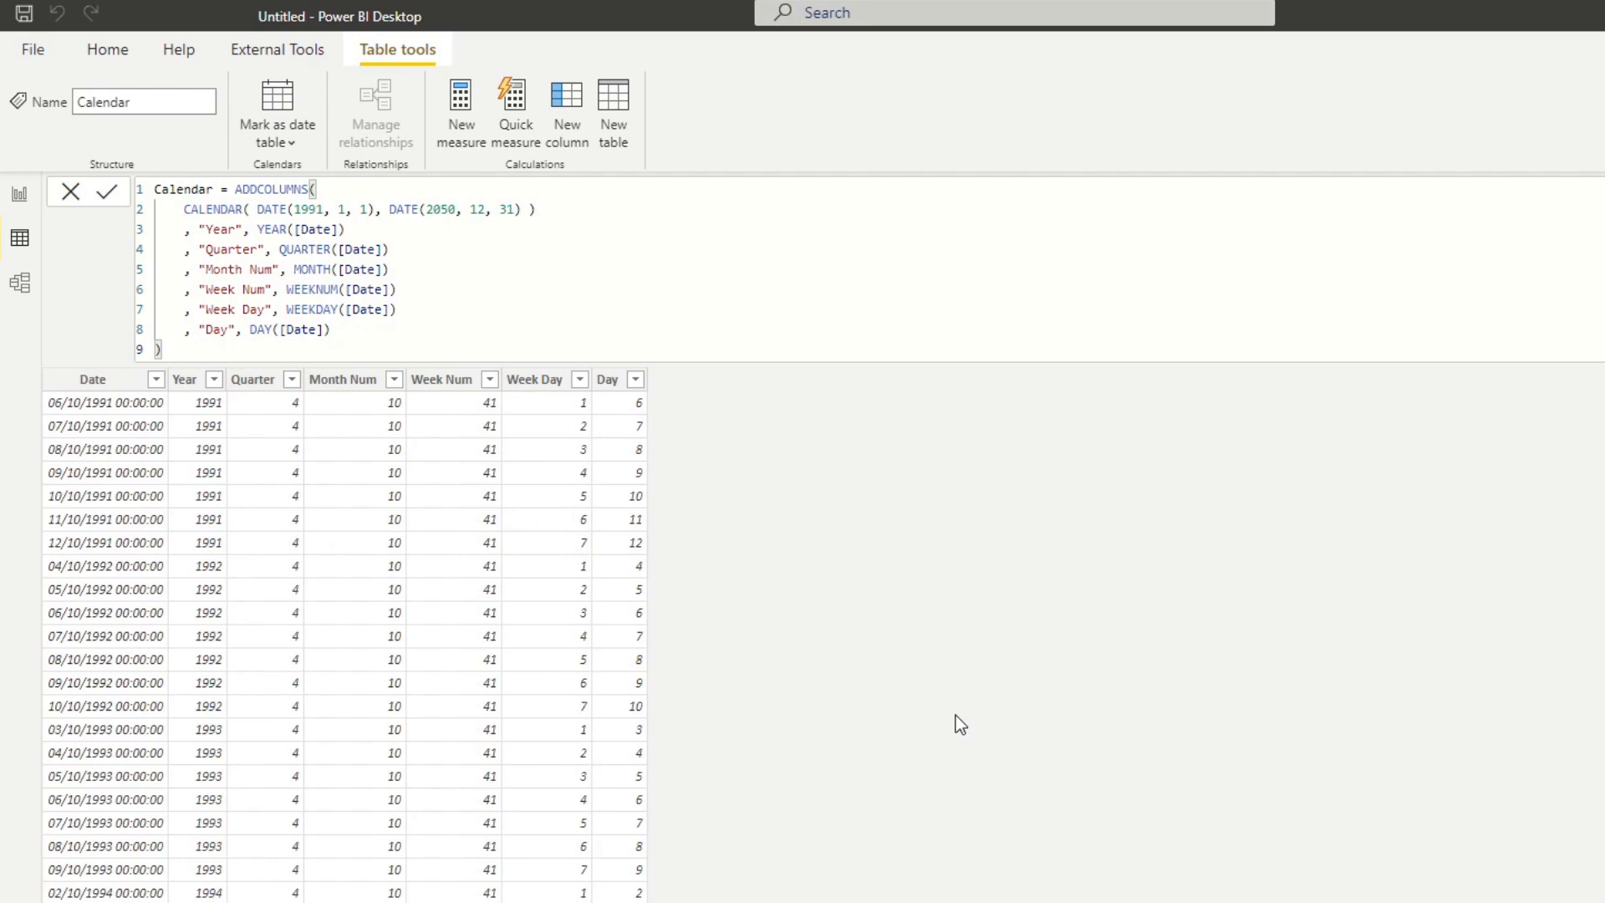
Leave a blank line after the Day definition and add the column "Month", FORMAT([Date], "Mmmm").
{"action": "left_click", "coordinate": [363, 338]}
{"action": "key", "text": "shift+Return"}
{"action": "key", "text": "shift+Return"}
{"action": "type", "text": ", "}
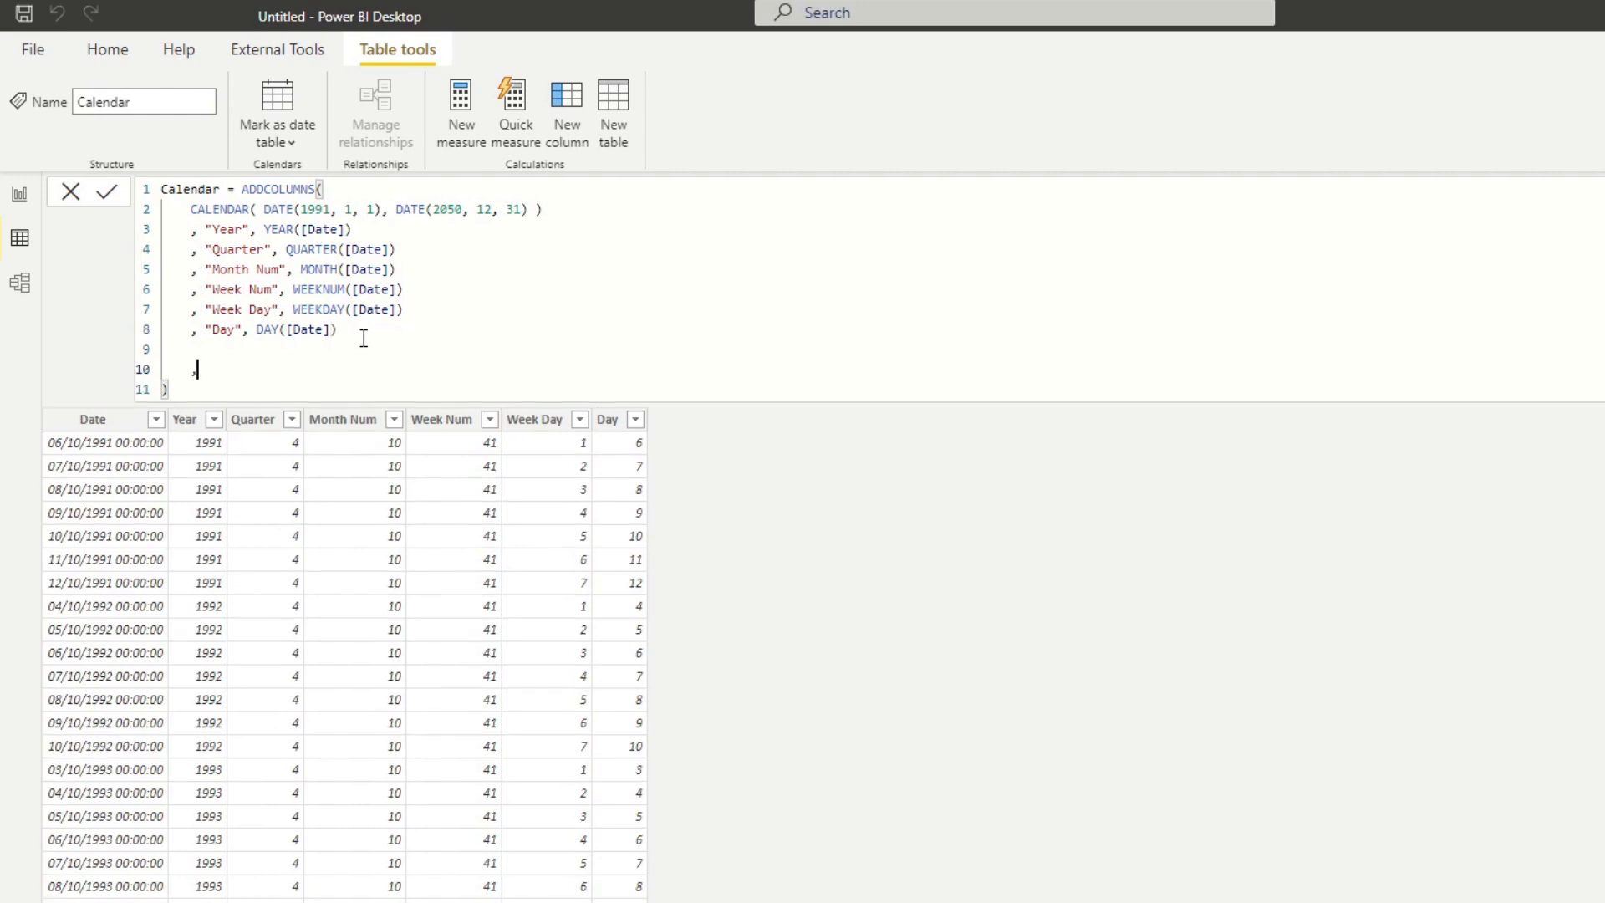
{"action": "type", "text": "\"Month"}
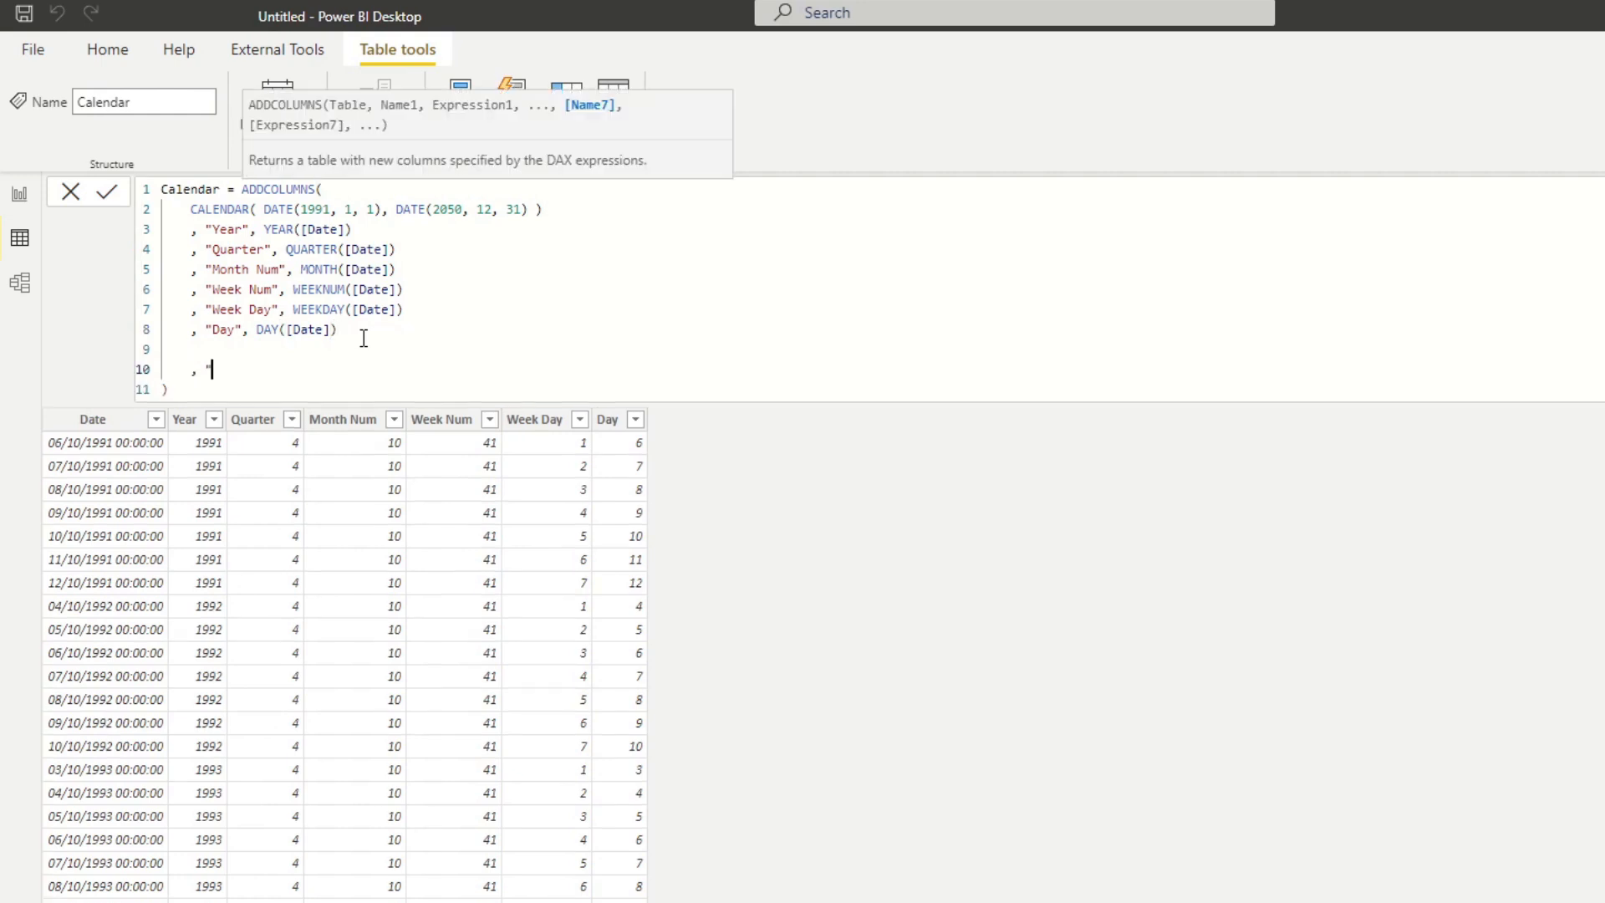
{"action": "key", "text": "BackSpace"}
{"action": "key", "text": "BackSpace"}
{"action": "key", "text": "BackSpace"}
{"action": "key", "text": "BackSpace"}
{"action": "key", "text": "BackSpace"}
{"action": "type", "text": "Month\", FORMAT("}
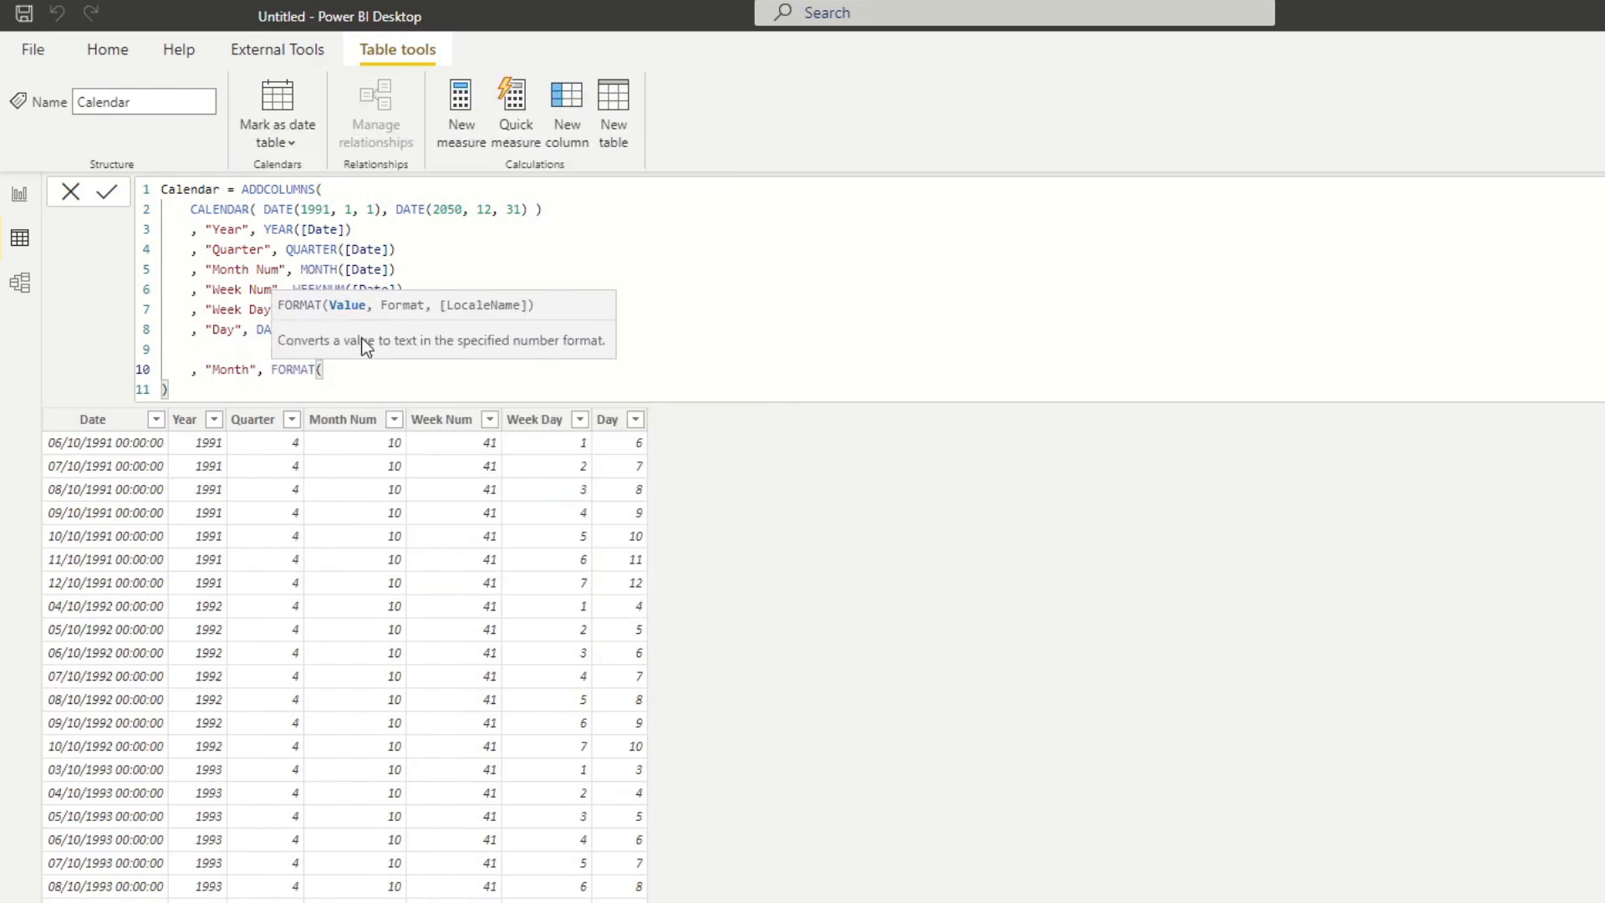
{"action": "type", "text": "[Date], \"Mmmm\")"}
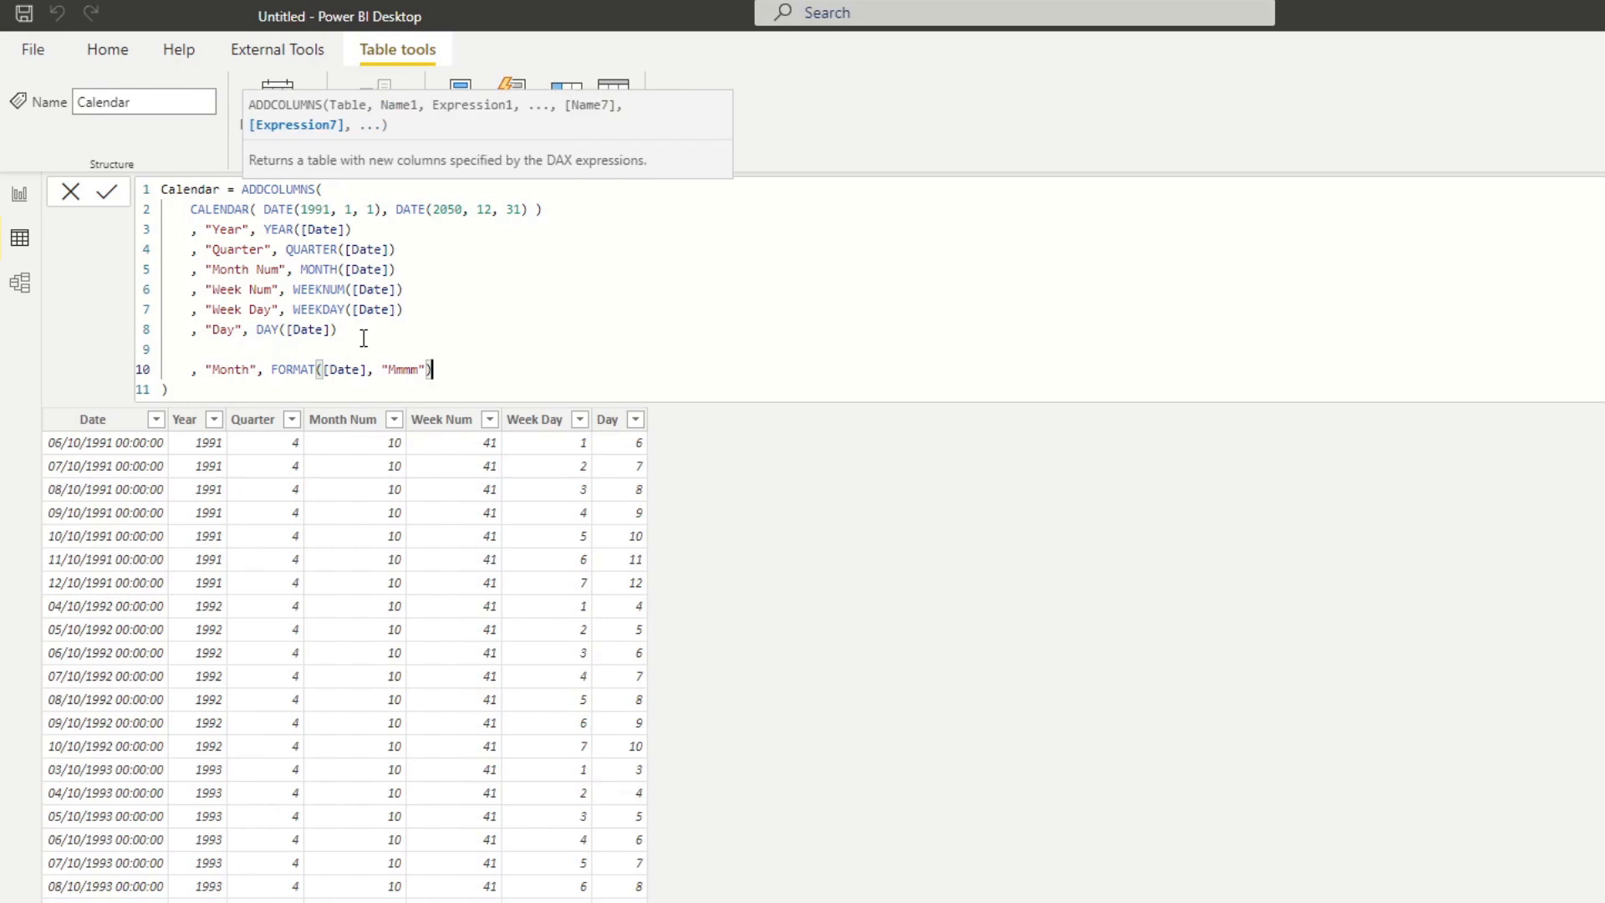
Add the column "Week", FORMAT([Date], "dddd") below Month and apply the formula.
{"action": "key", "text": "shift+Return"}
{"action": "type", "text": ","}
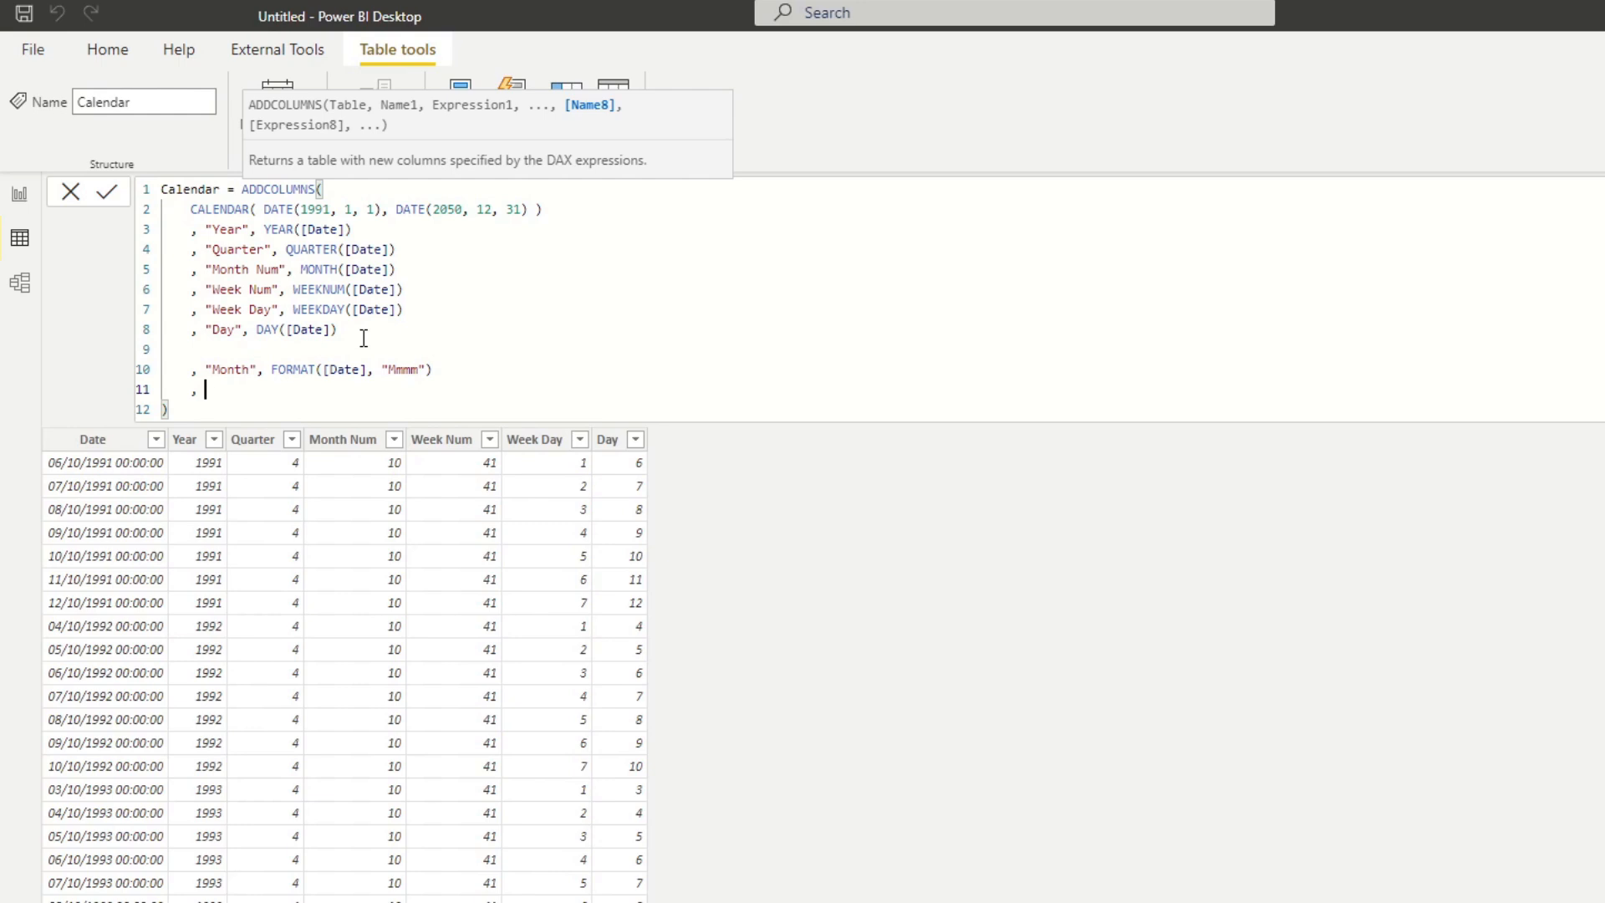
{"action": "type", "text": "\"Week\", FORMAT(("}
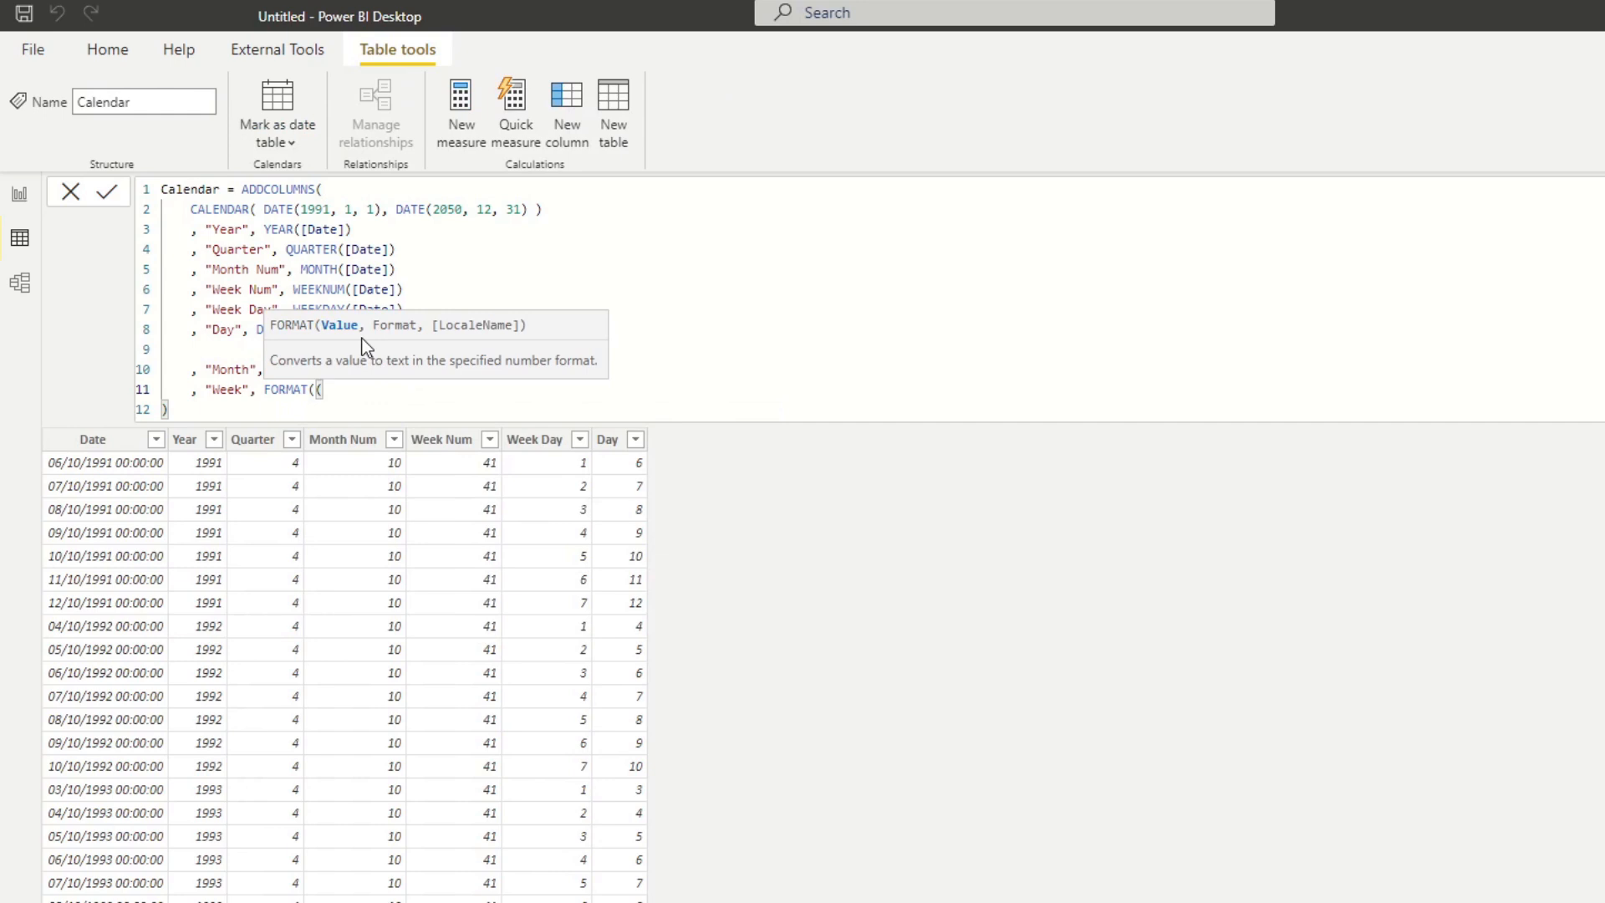
{"action": "key", "text": "BackSpace"}
{"action": "type", "text": "["}
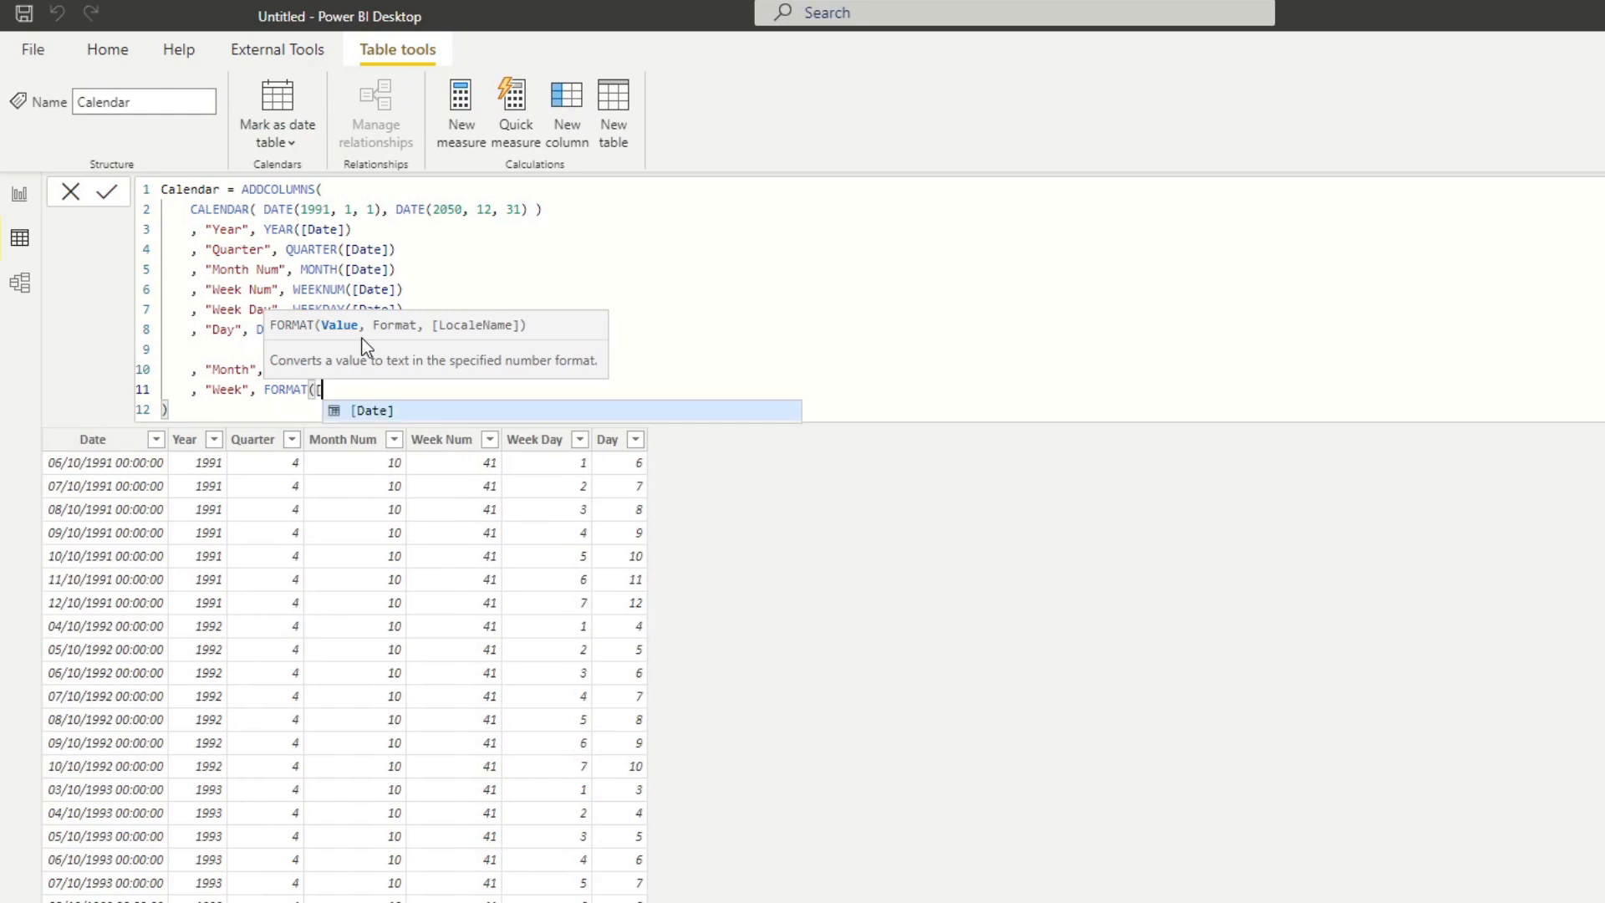
{"action": "type", "text": "Date], \""}
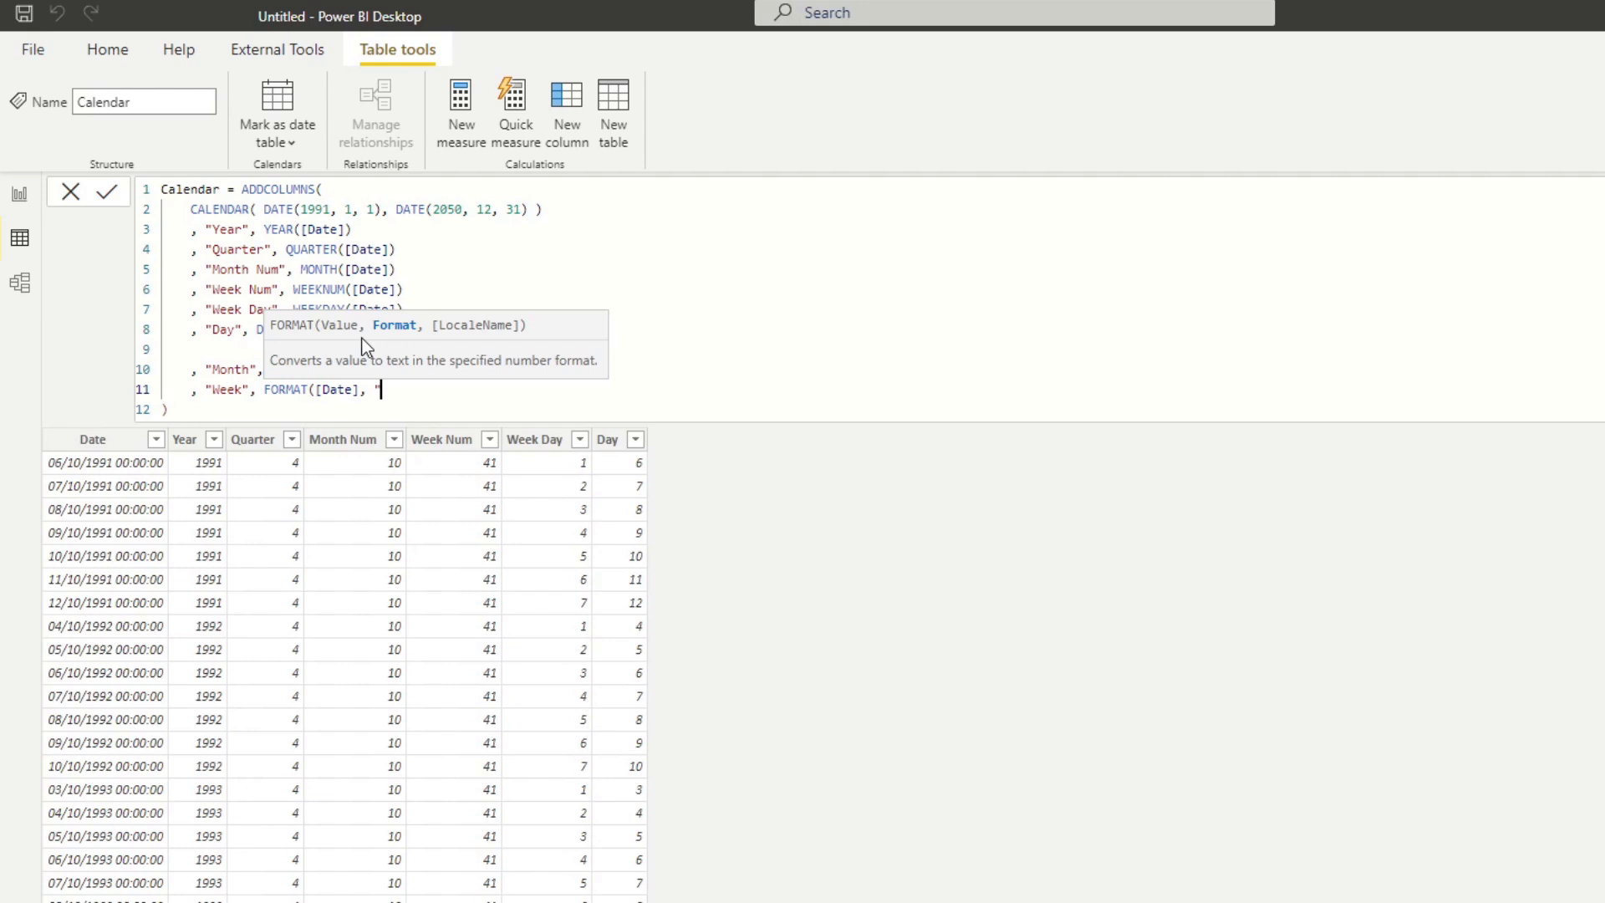
{"action": "type", "text": "dddd\")"}
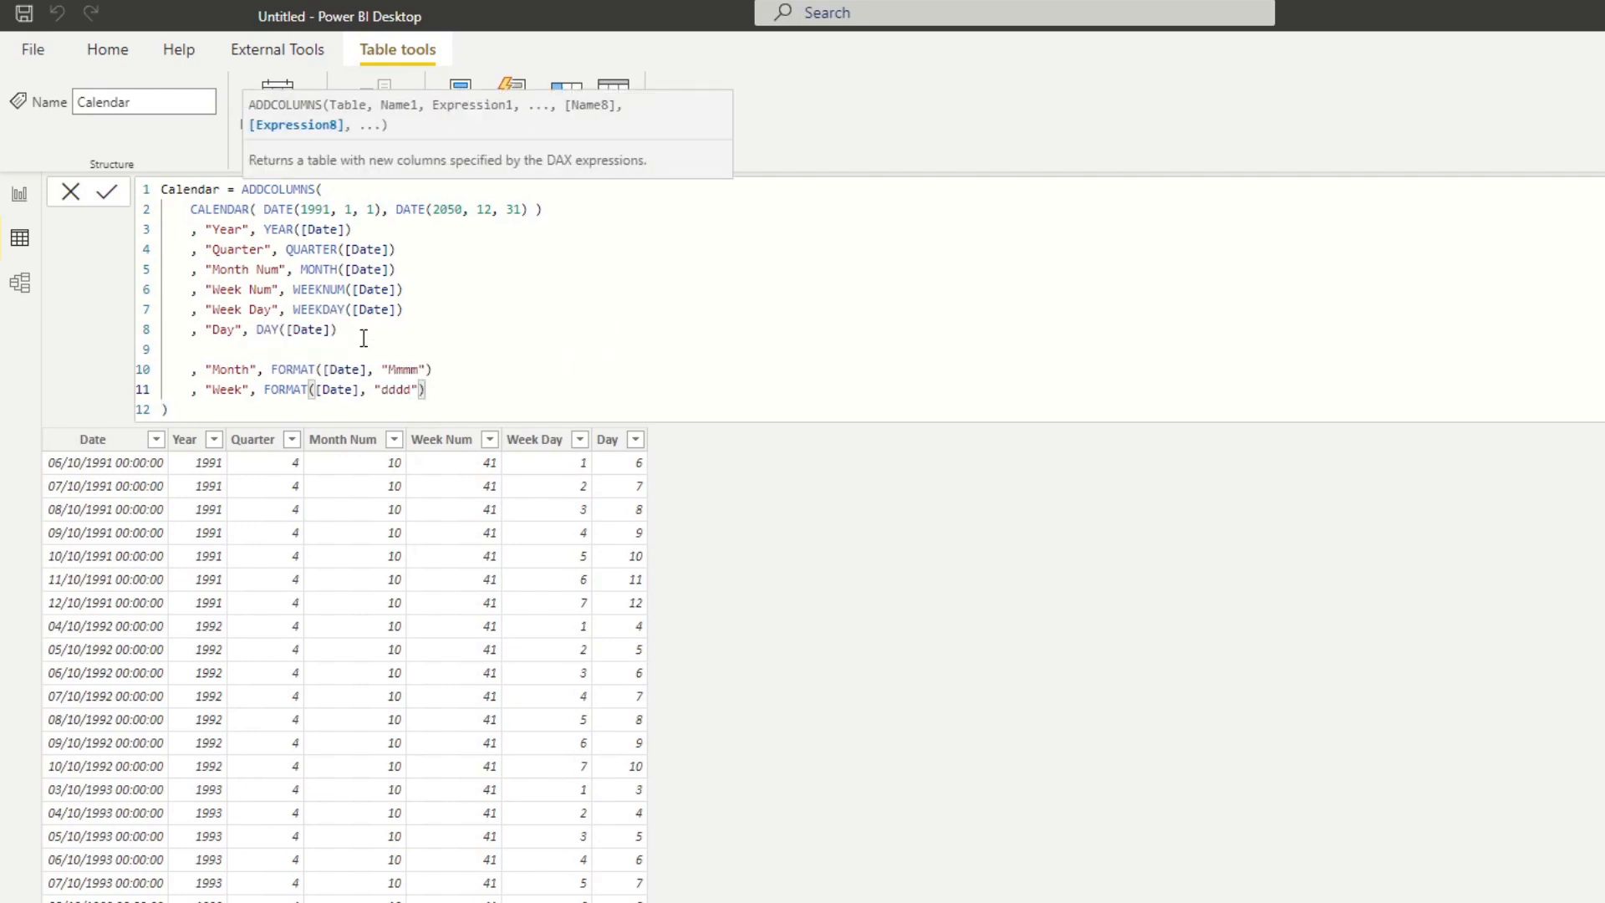
{"action": "key", "text": "Return"}
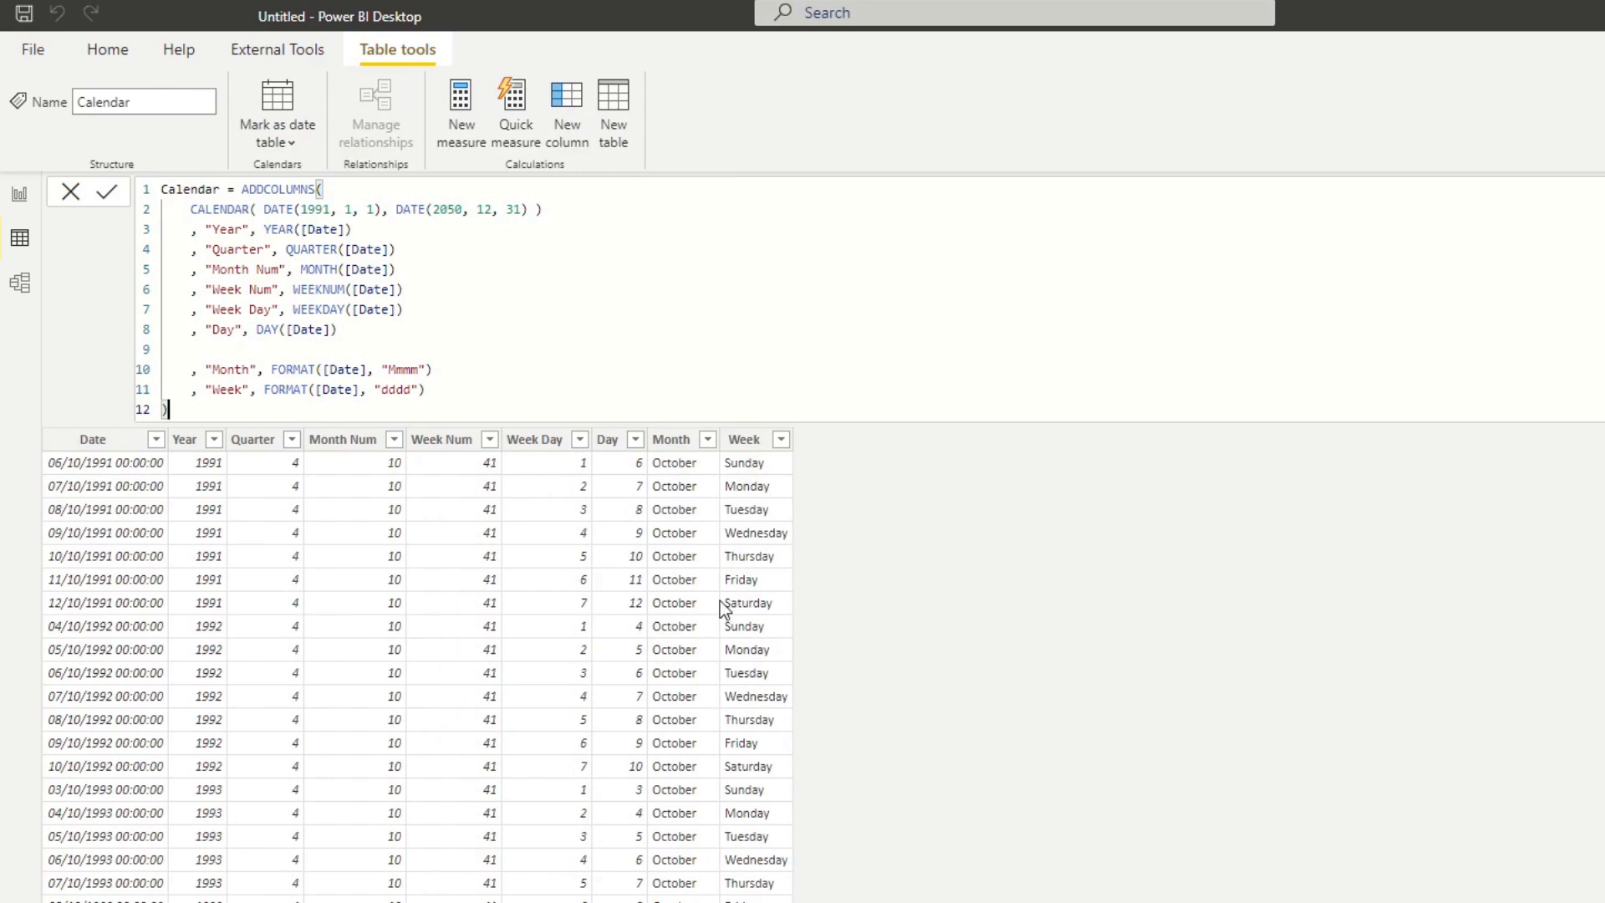
Check the new Month and Week columns, and start a new column named "Quarter Number" below the Week definition.
{"action": "left_click", "coordinate": [674, 638]}
{"action": "scroll", "coordinate": [674, 850], "scroll_direction": "down", "scroll_amount": 5}
{"action": "scroll", "coordinate": [674, 850], "scroll_direction": "down", "scroll_amount": 15}
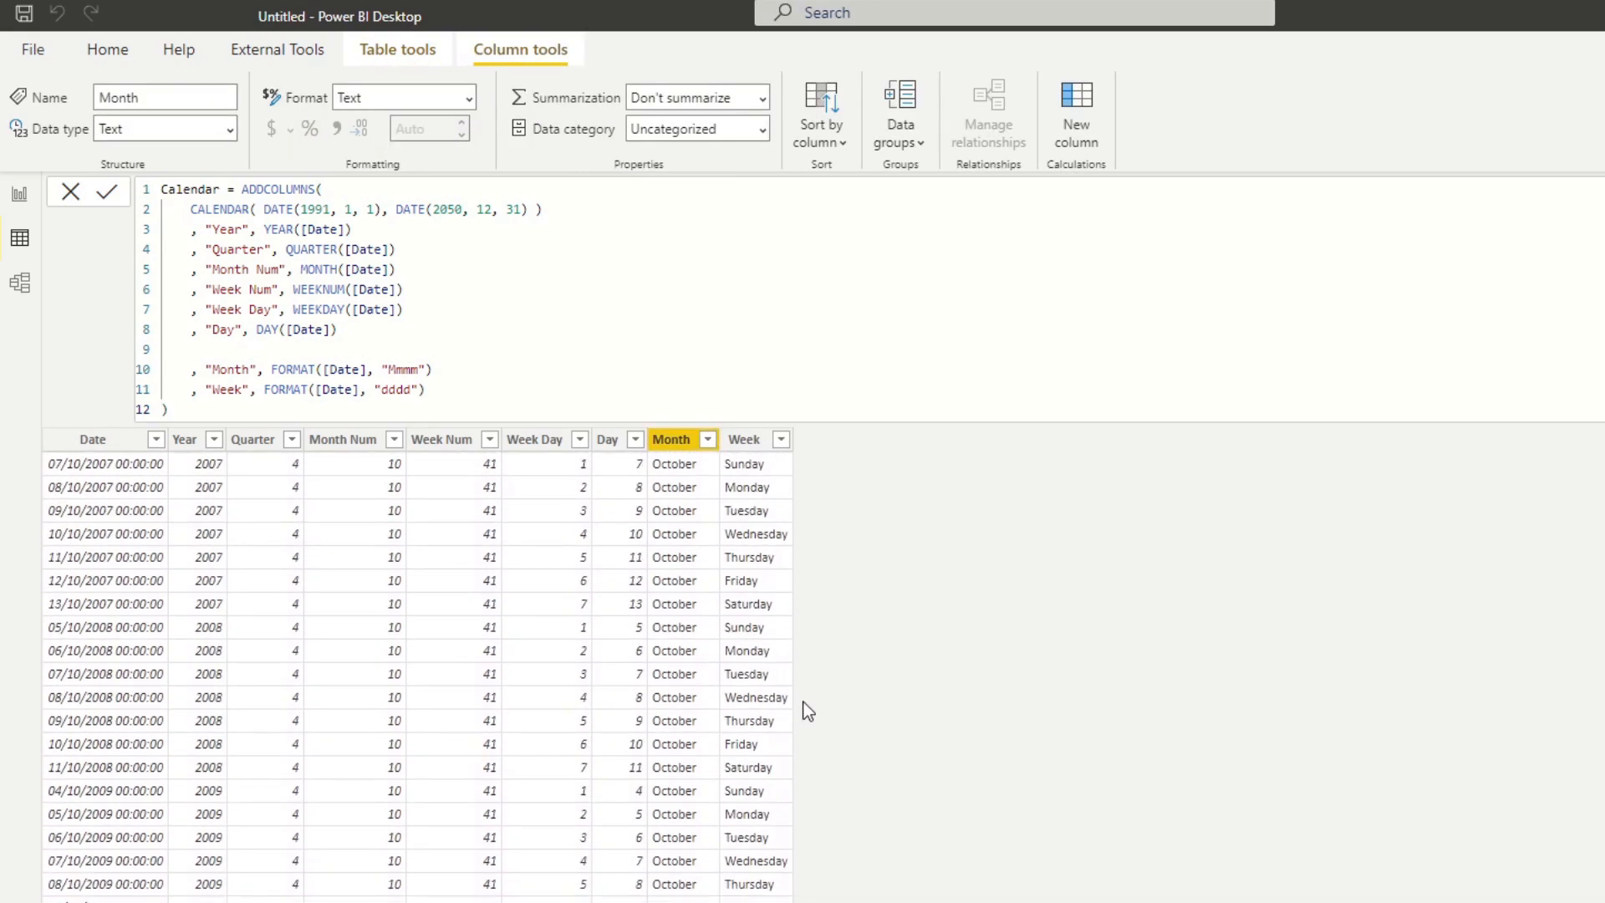
{"action": "left_click", "coordinate": [741, 656]}
{"action": "scroll", "coordinate": [756, 734], "scroll_direction": "up", "scroll_amount": 20}
{"action": "scroll", "coordinate": [756, 734], "scroll_direction": "up", "scroll_amount": 2}
{"action": "left_click", "coordinate": [460, 390]}
{"action": "key", "text": "Return"}
{"action": "type", "text": ", \""}
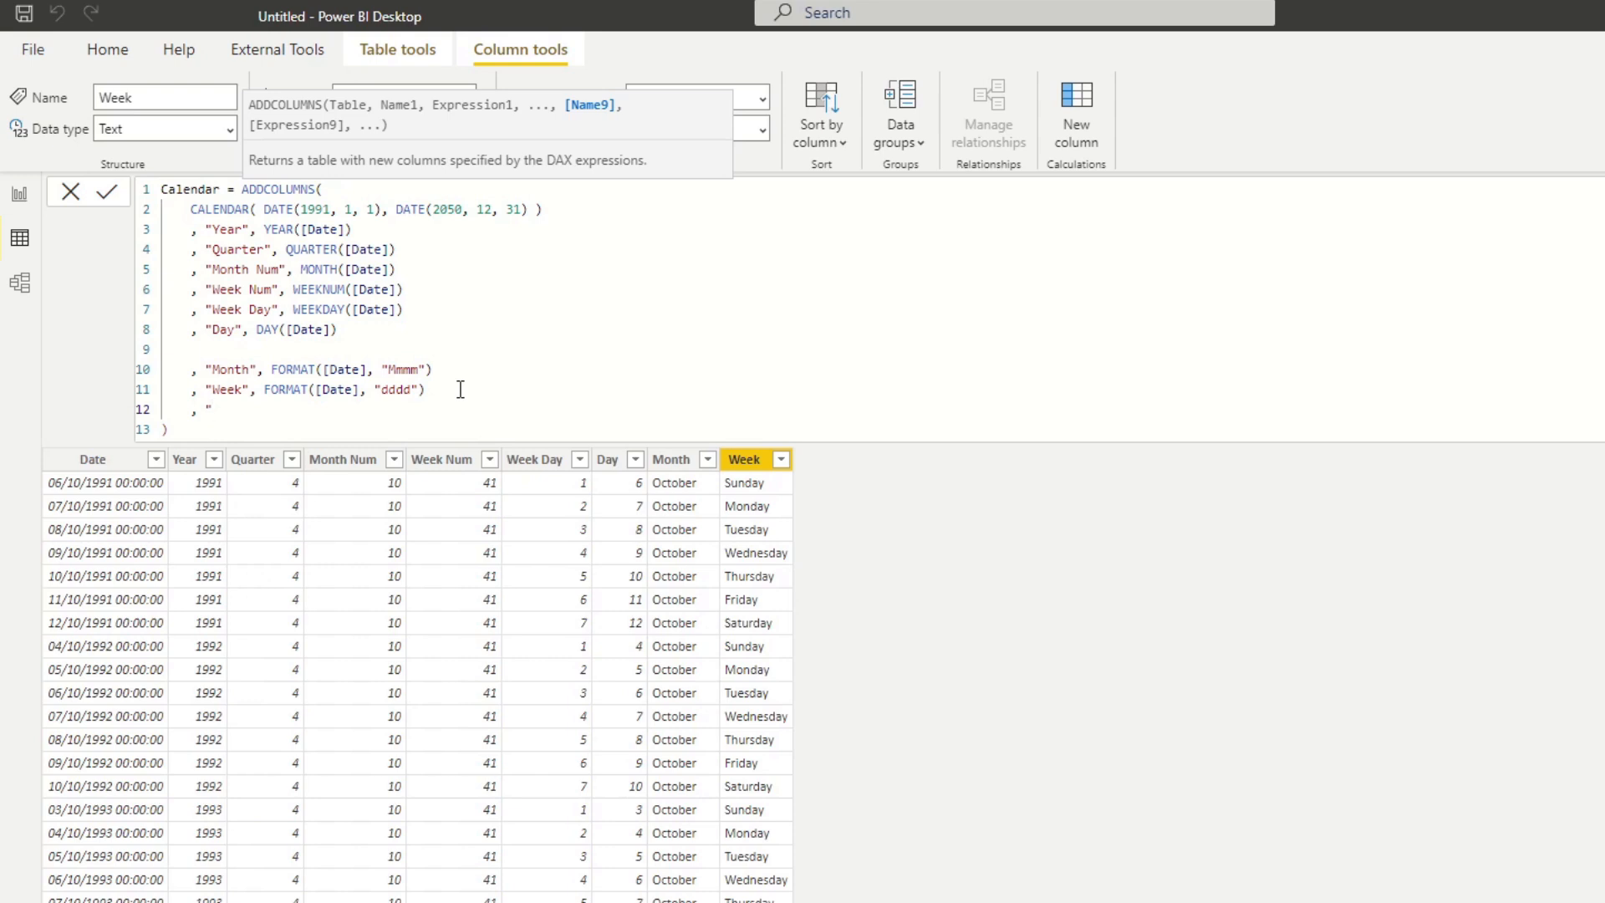
{"action": "type", "text": "Quarter Number\", "}
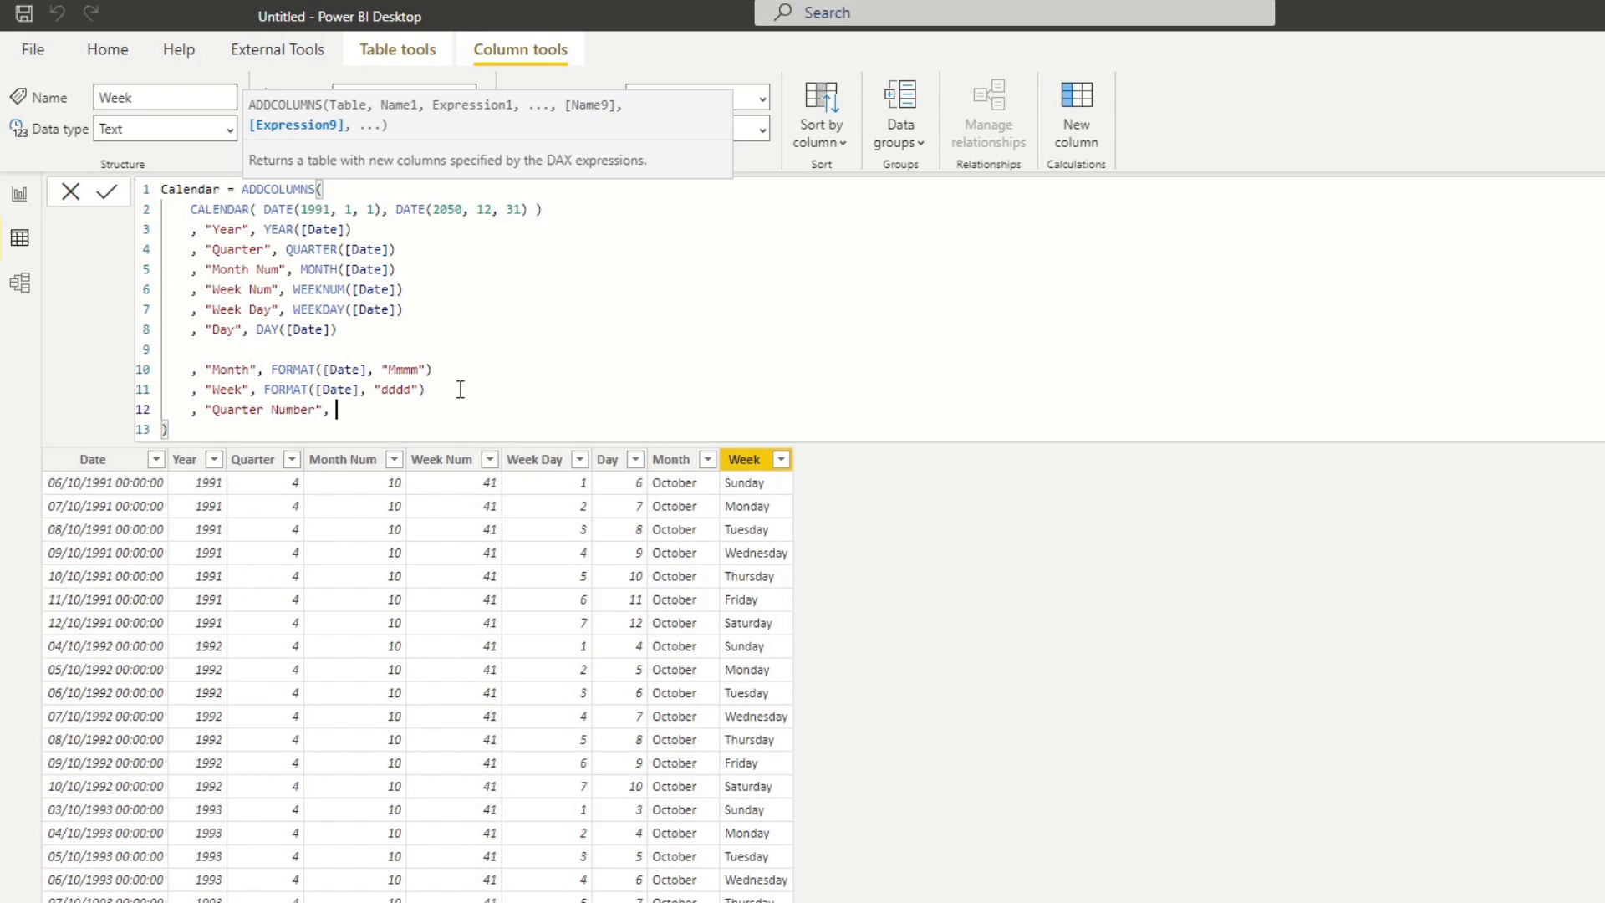
{"action": "type", "text": "\"Q\" & Q"}
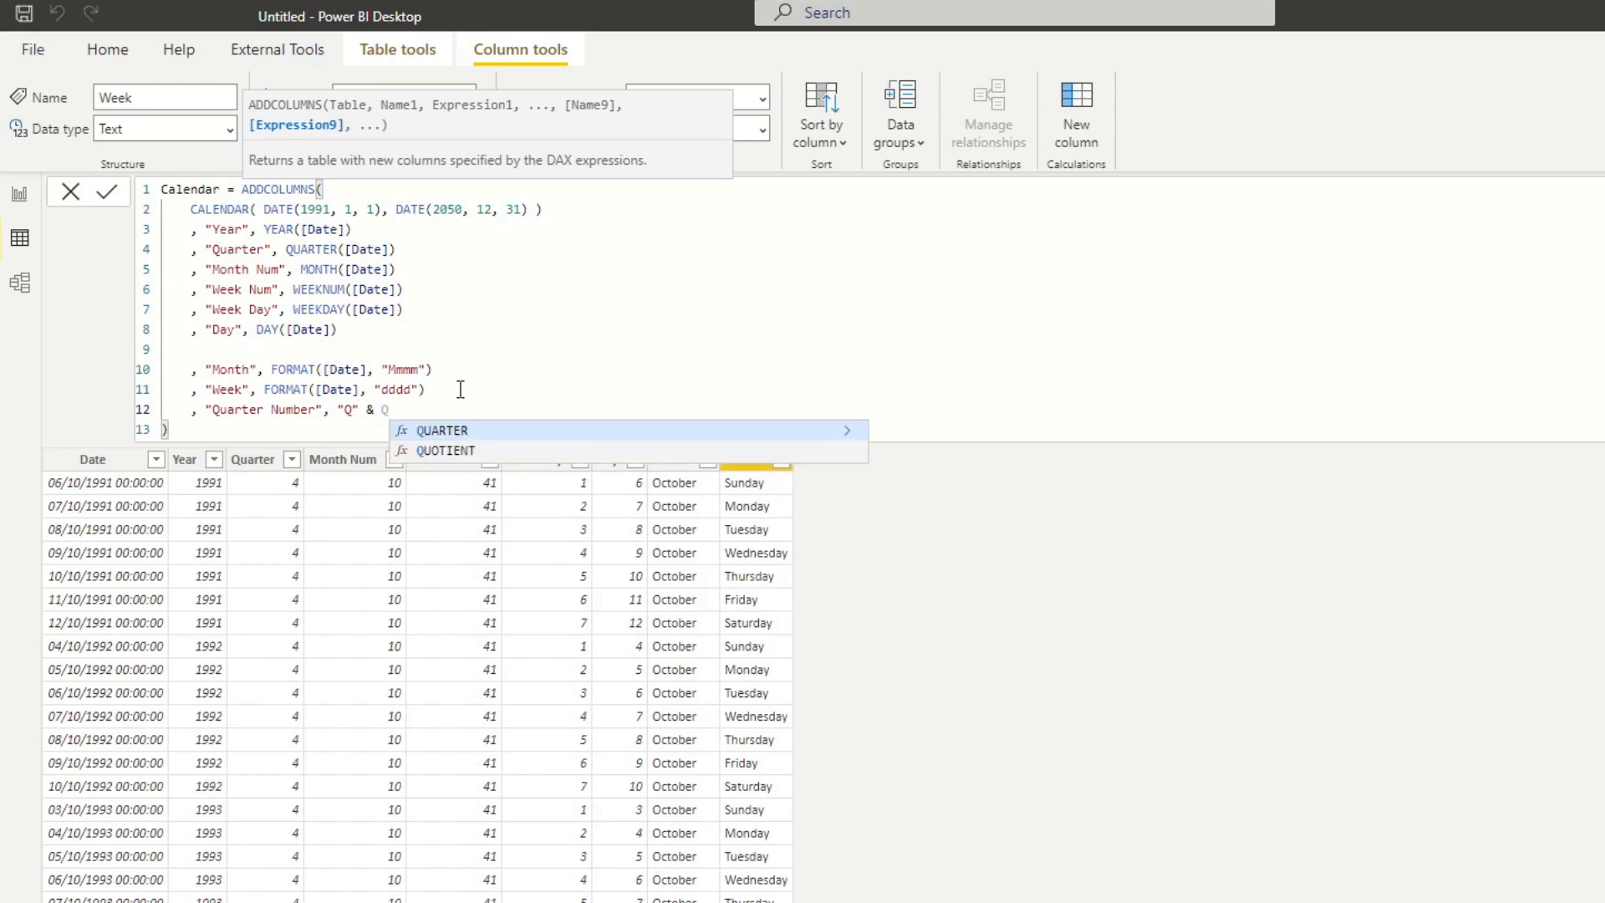
Define Quarter Number as "Q" & QUARTER([Date]) and apply the formula.
{"action": "key", "text": "Tab"}
{"action": "type", "text": "["}
{"action": "key", "text": "Tab"}
{"action": "type", "text": ")"}
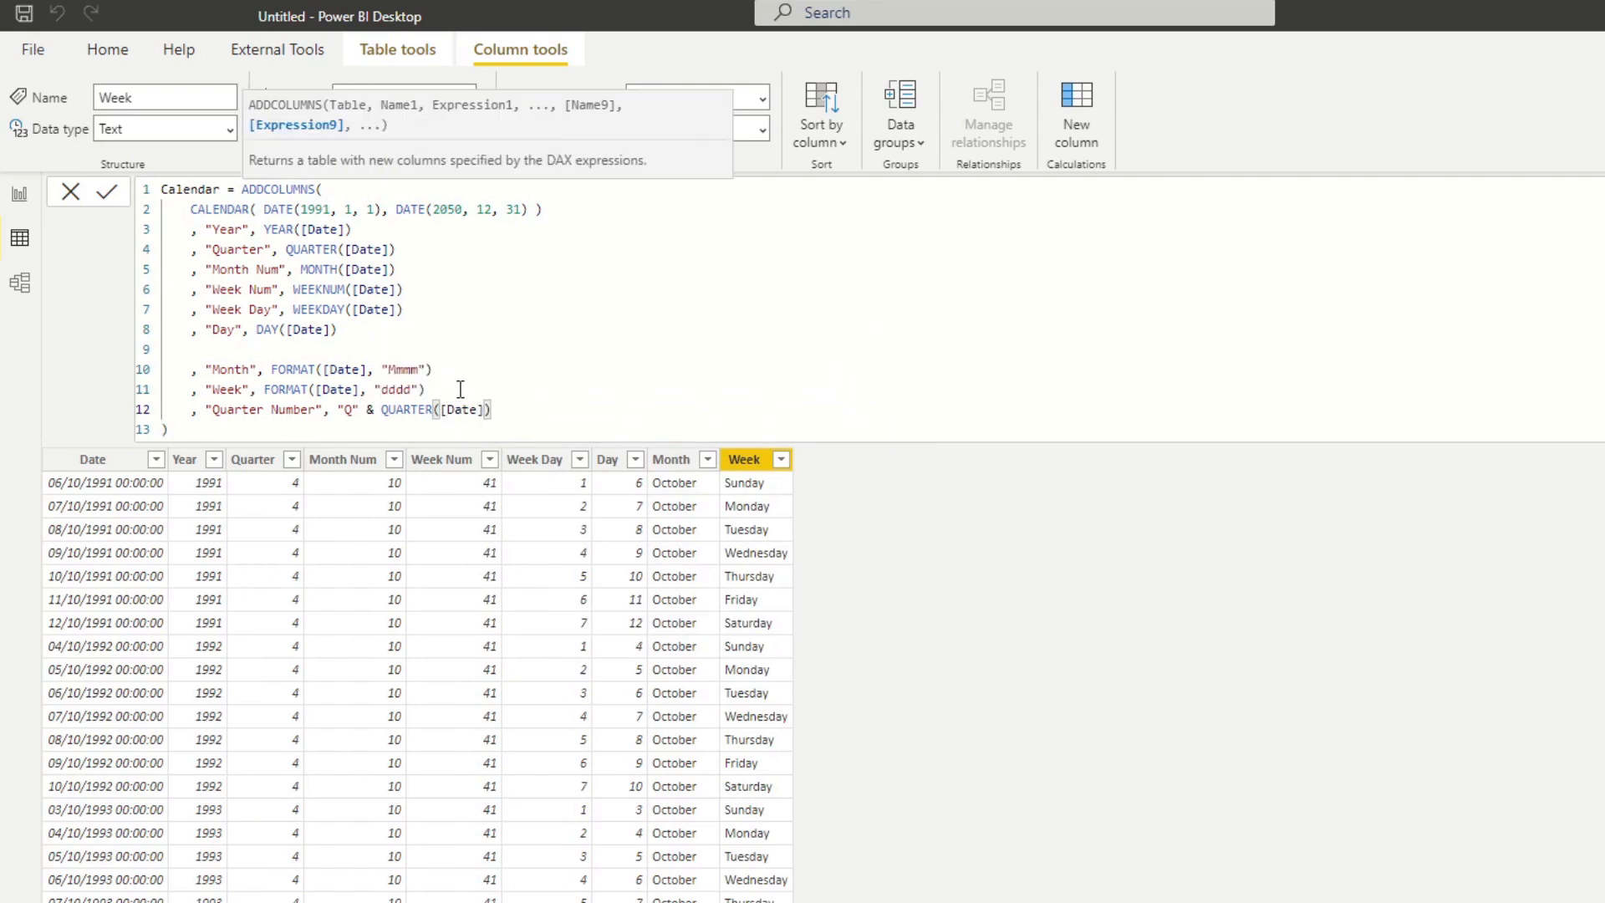
{"action": "key", "text": "Return"}
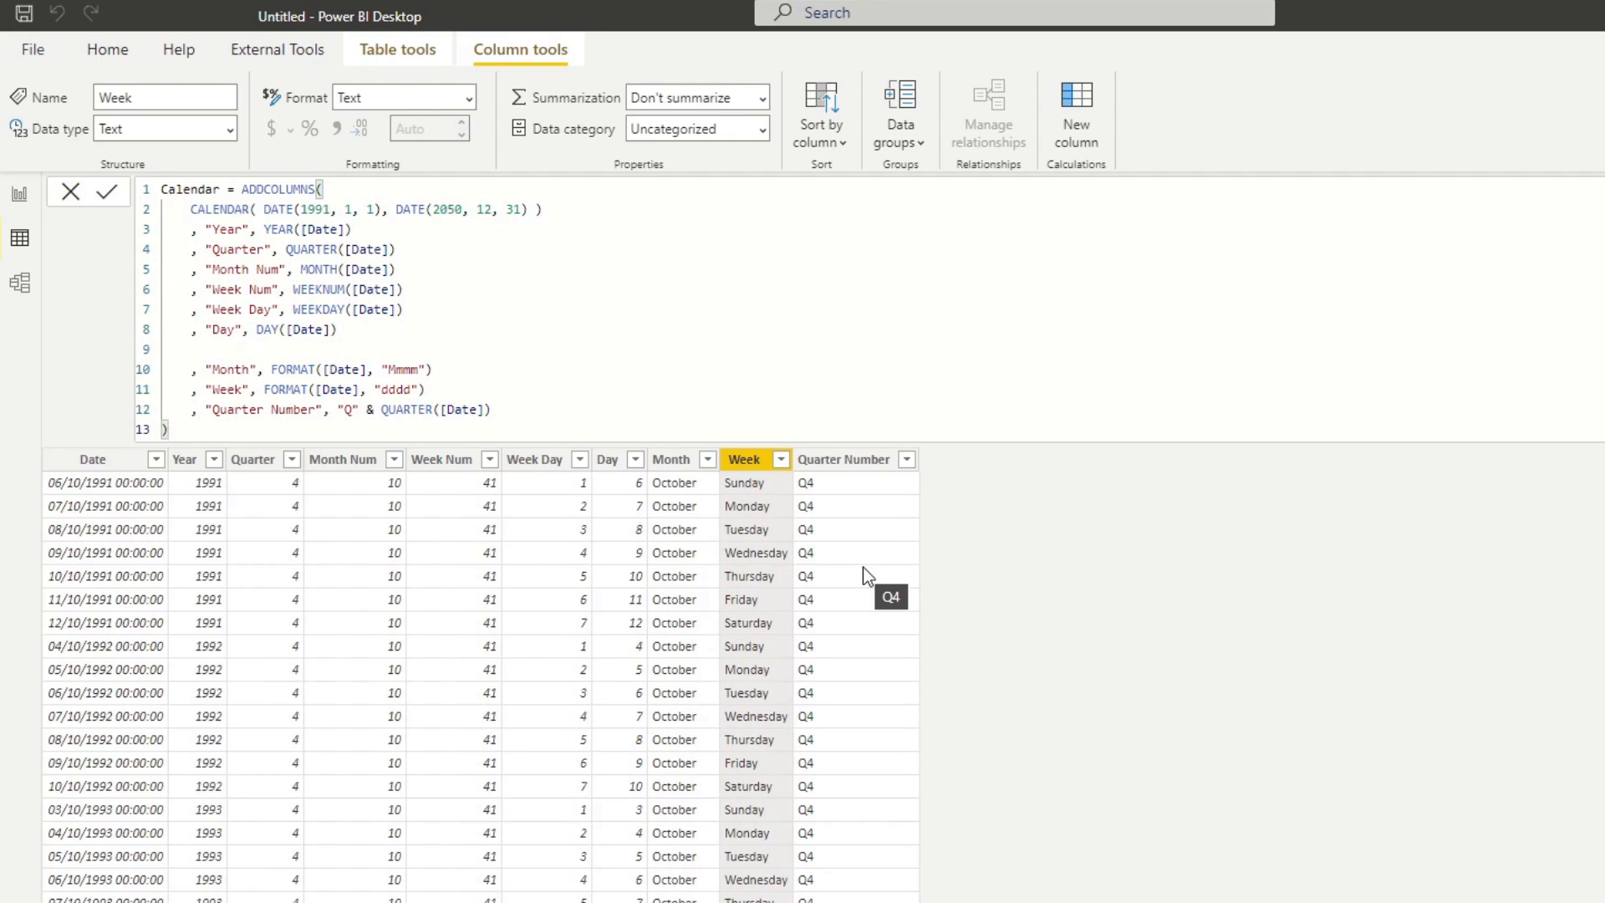
Leave a blank line after the Quarter Number definition and start a new column named "Year Month".
{"action": "left_click", "coordinate": [557, 409]}
{"action": "key", "text": "Return"}
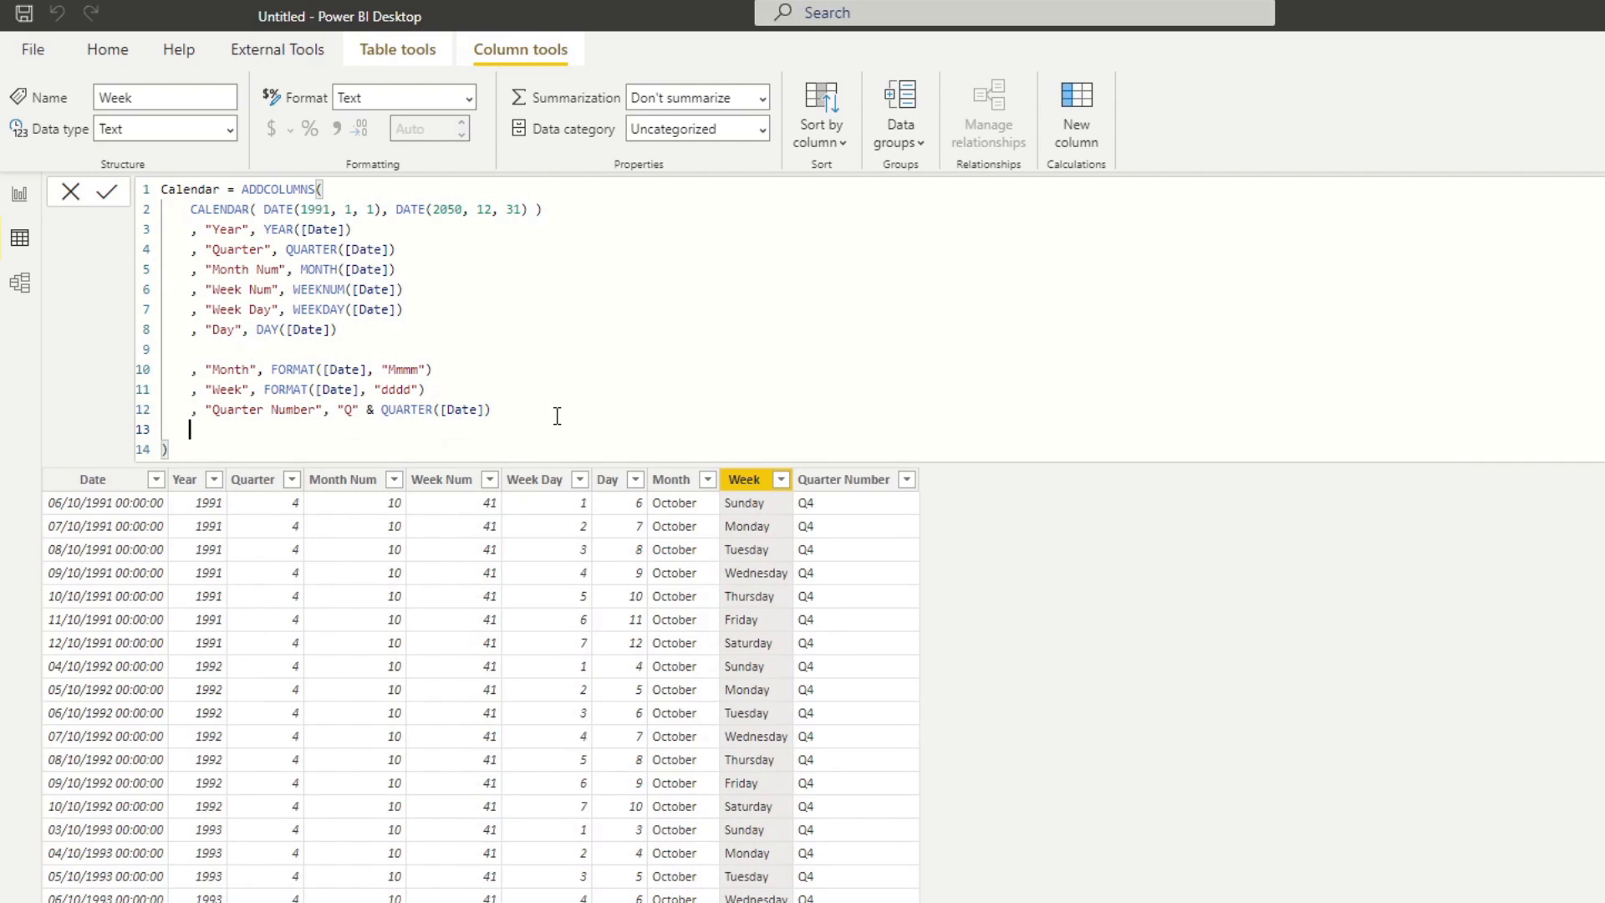
{"action": "key", "text": "Return"}
{"action": "type", "text": ","}
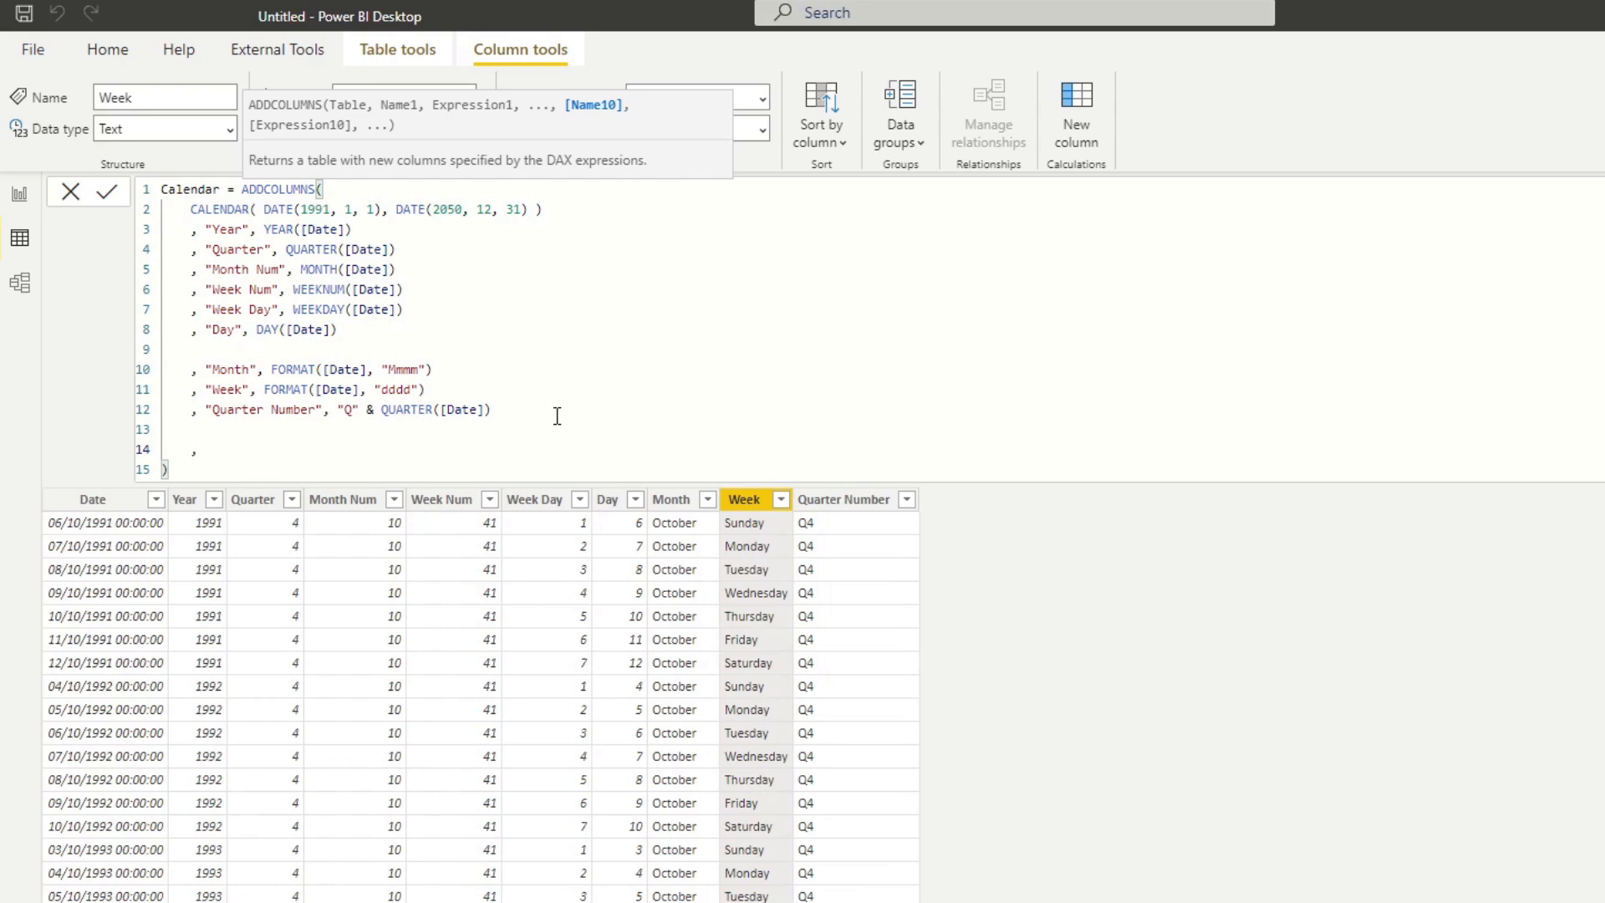
{"action": "type", "text": "\"Year mon"}
{"action": "key", "text": "BackSpace"}
{"action": "key", "text": "BackSpace"}
{"action": "key", "text": "BackSpace"}
{"action": "type", "text": "Month\", "}
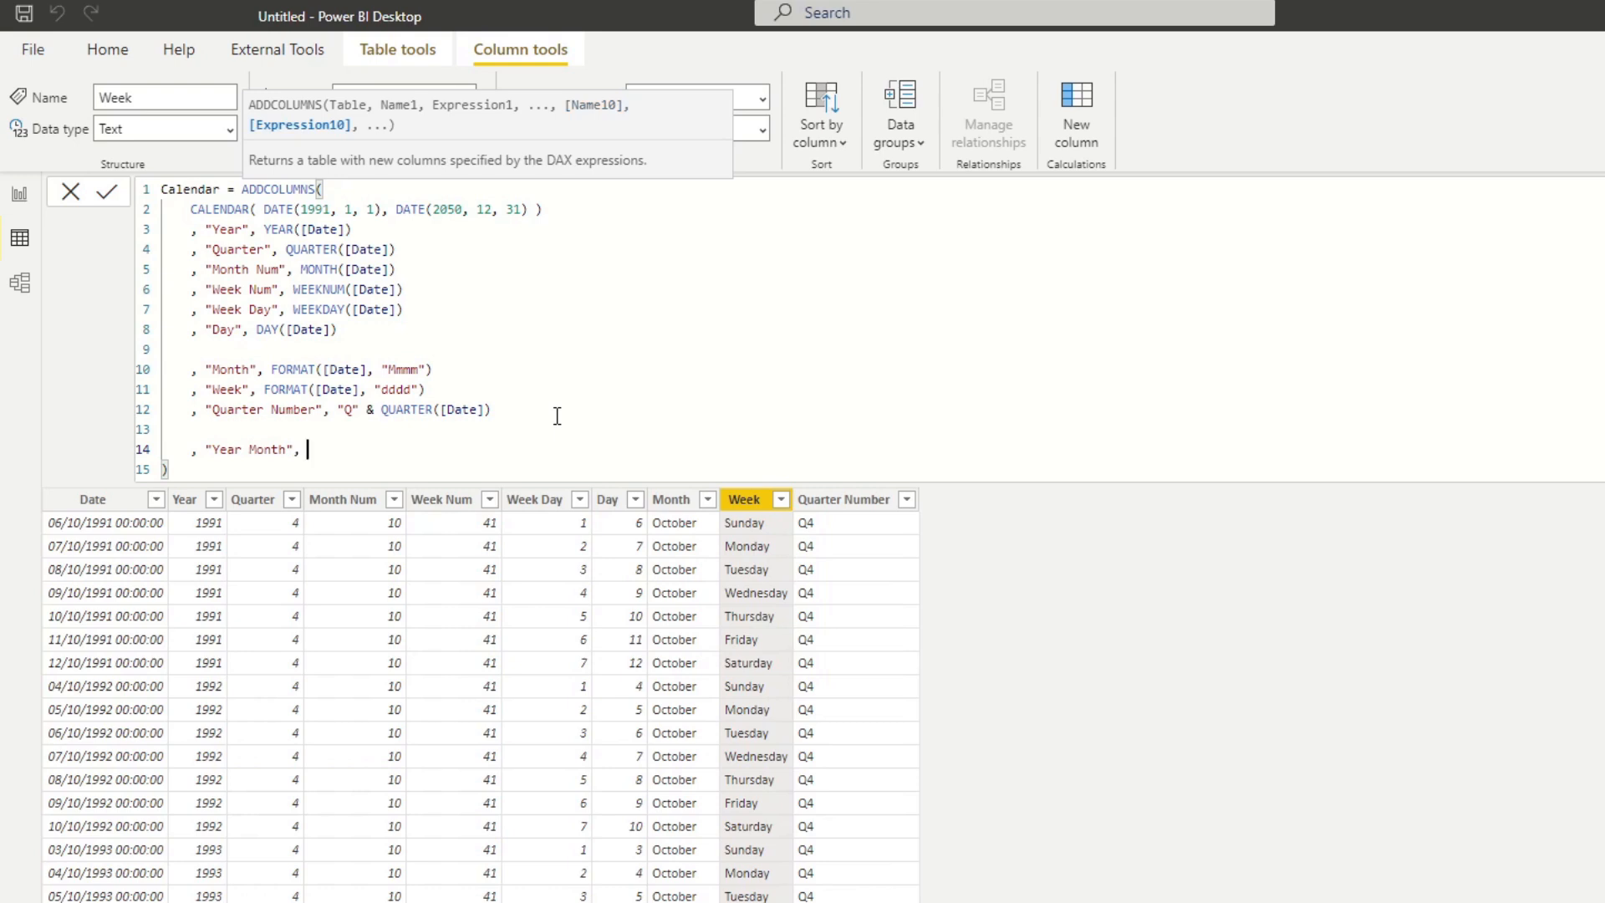
{"action": "type", "text": "YEAR(["}
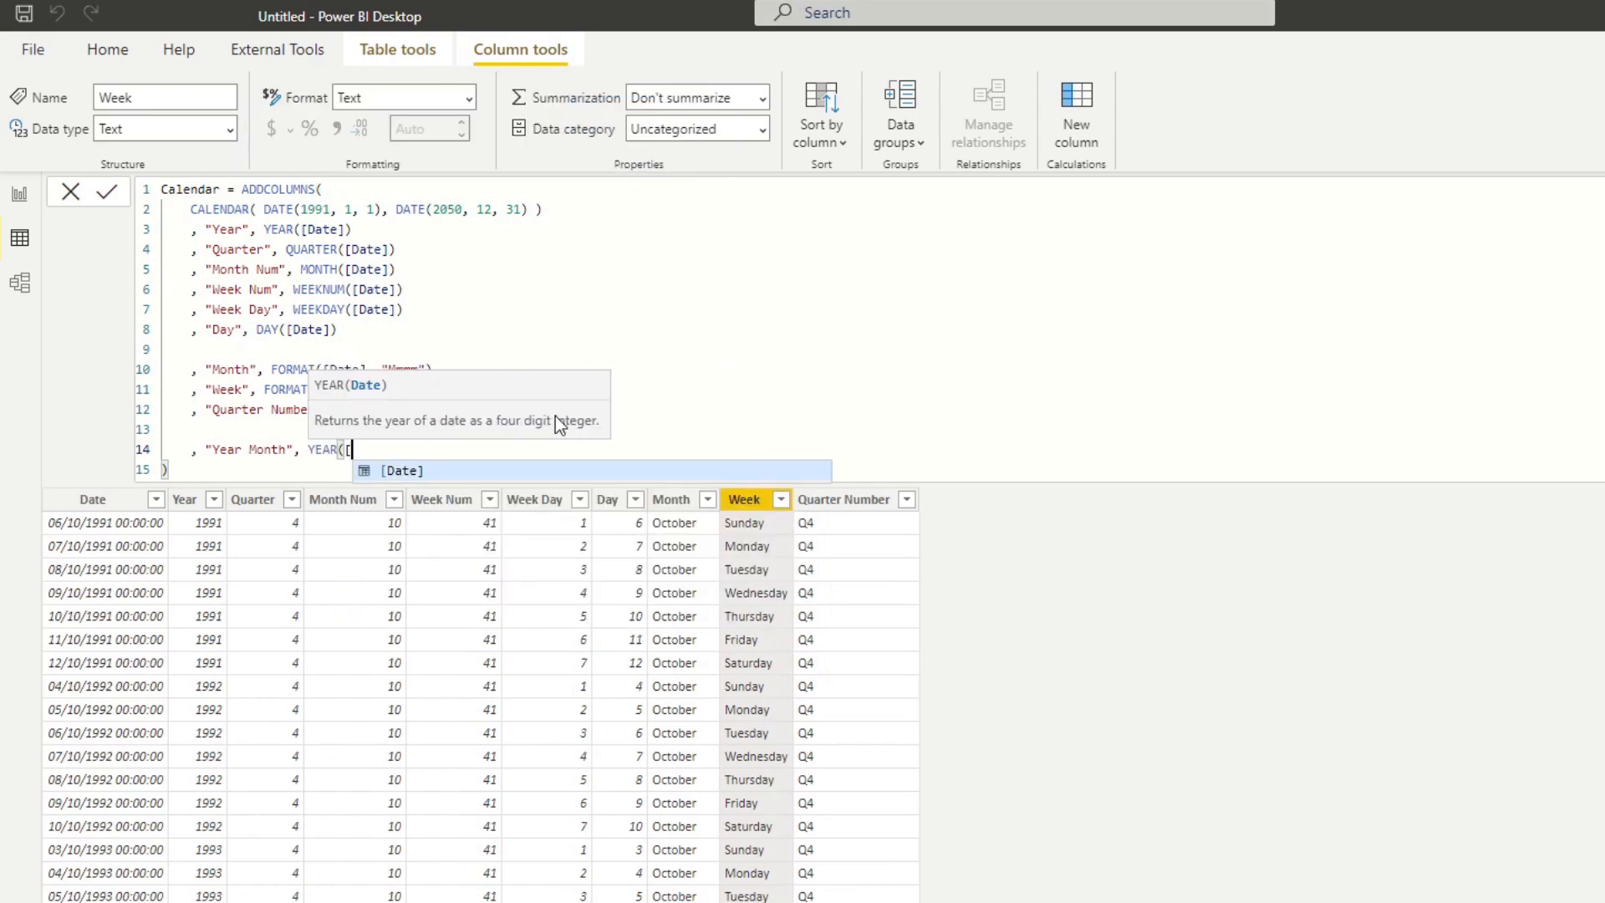
Begin the Year Month expression with YEAR([Date]) joined to a quoted space separator.
{"action": "key", "text": "Tab"}
{"action": "type", "text": ") & "}
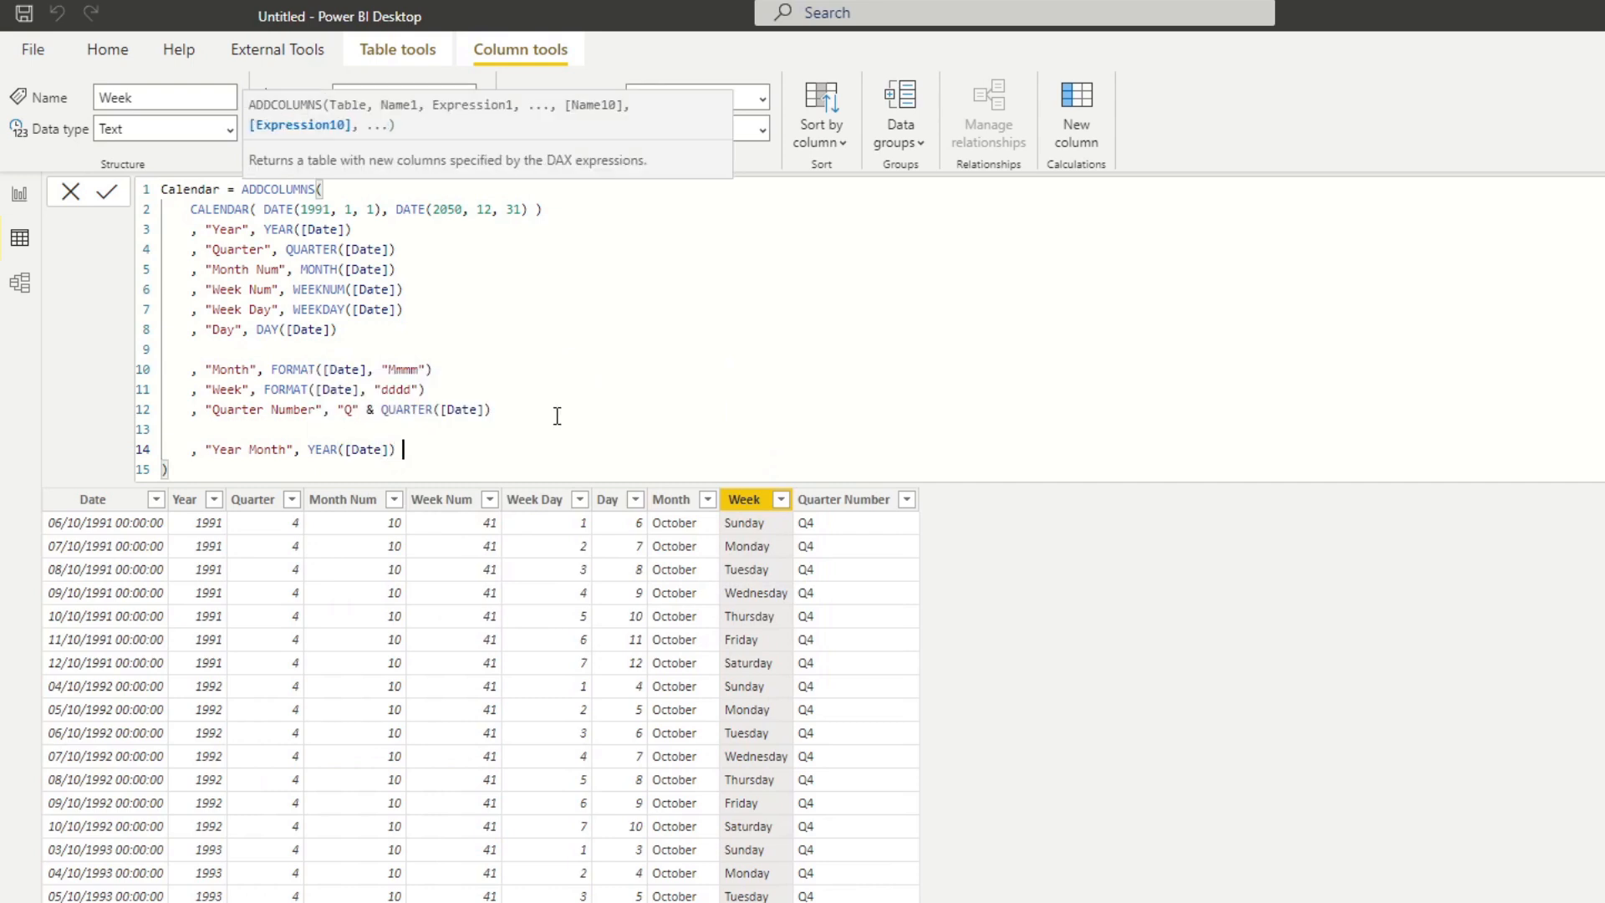
{"action": "type", "text": "\"-"}
{"action": "key", "text": "BackSpace"}
{"action": "type", "text": "7"}
{"action": "key", "text": "BackSpace"}
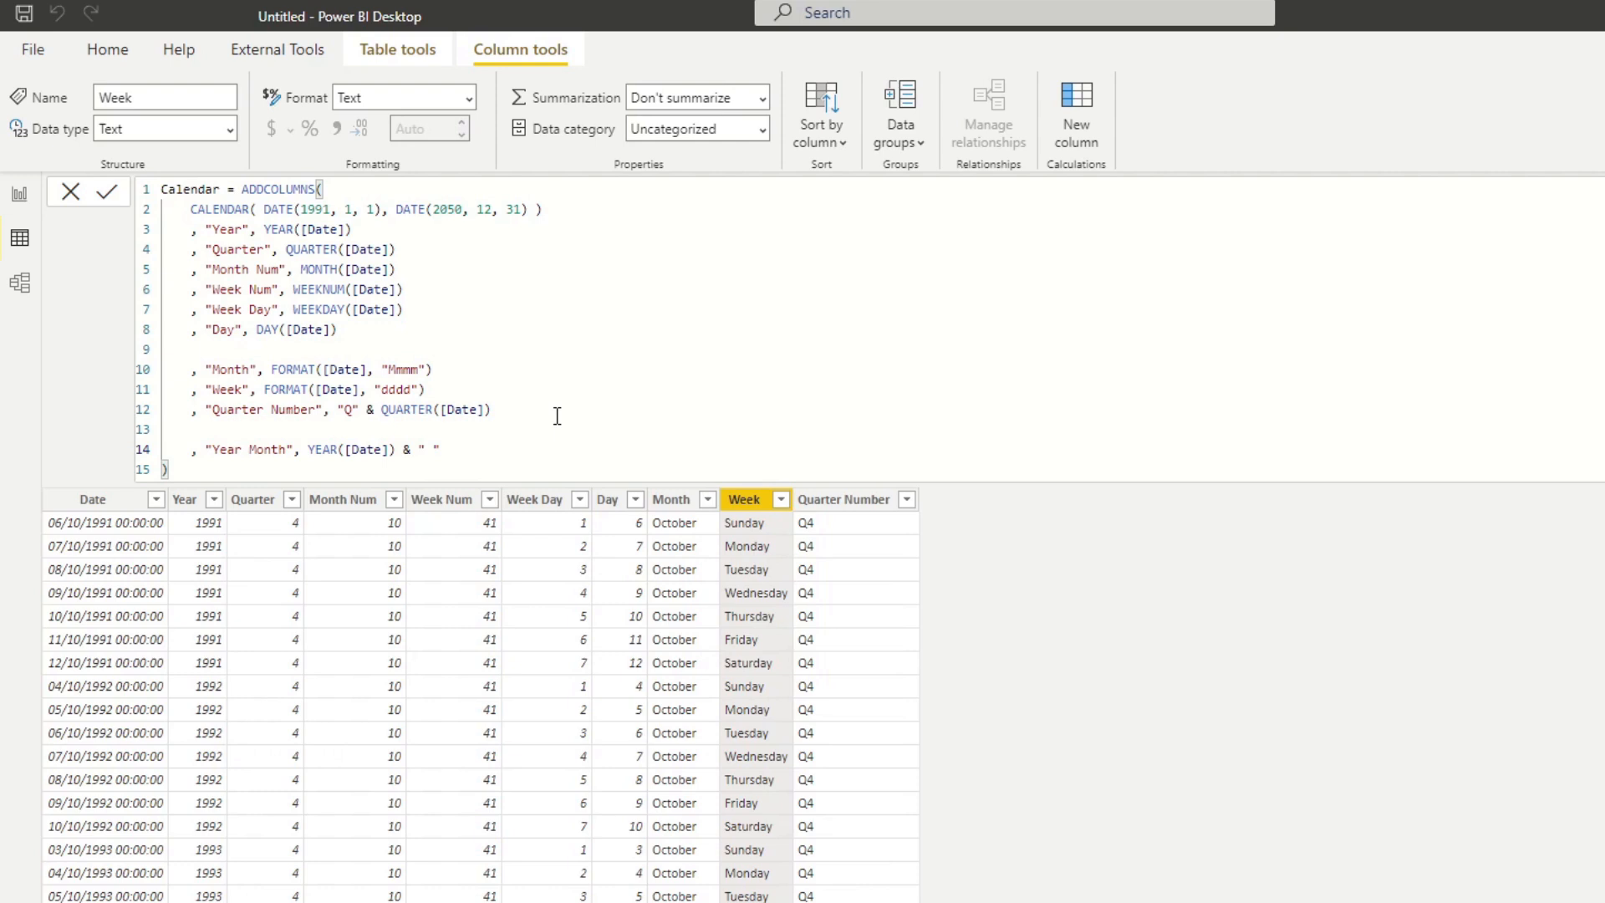
Append a copy of Month's FORMAT([Date], "Mmmm") expression to Year Month with & and apply the formula.
{"action": "left_click_drag", "start_coordinate": [451, 351], "coordinate": [270, 369]}
{"action": "key", "text": "ctrl+c"}
{"action": "left_click", "coordinate": [485, 449]}
{"action": "type", "text": "&"}
{"action": "key", "text": "ctrl+v"}
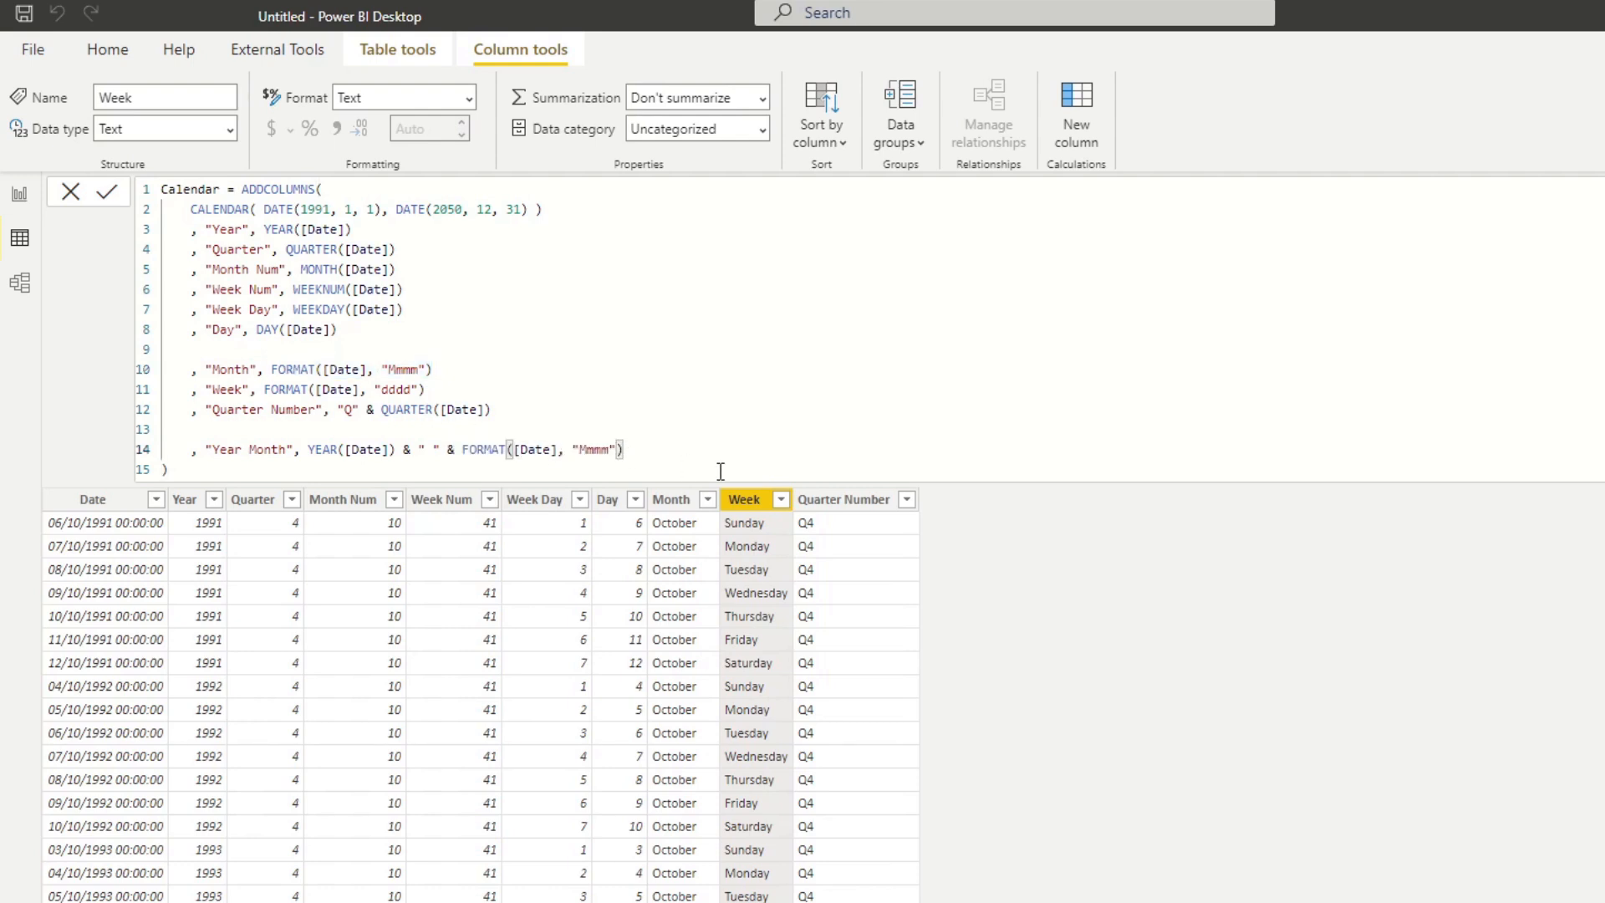
{"action": "key", "text": "Return"}
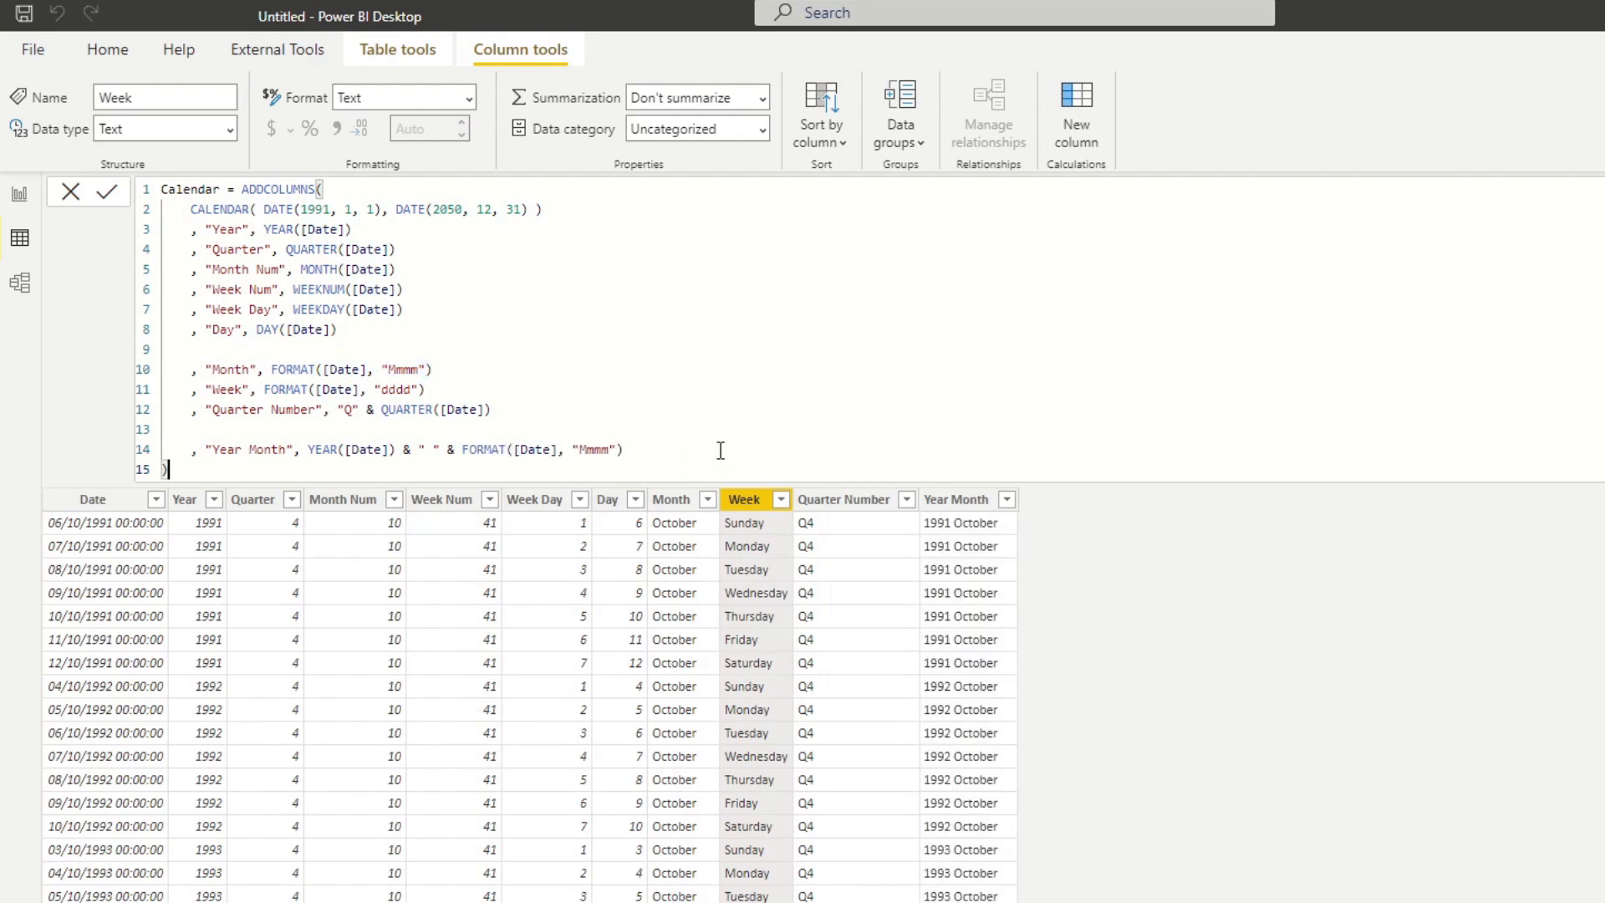
Add the Calendar table's Year Month field to the blank report canvas as a table visual.
{"action": "left_click", "coordinate": [1000, 548]}
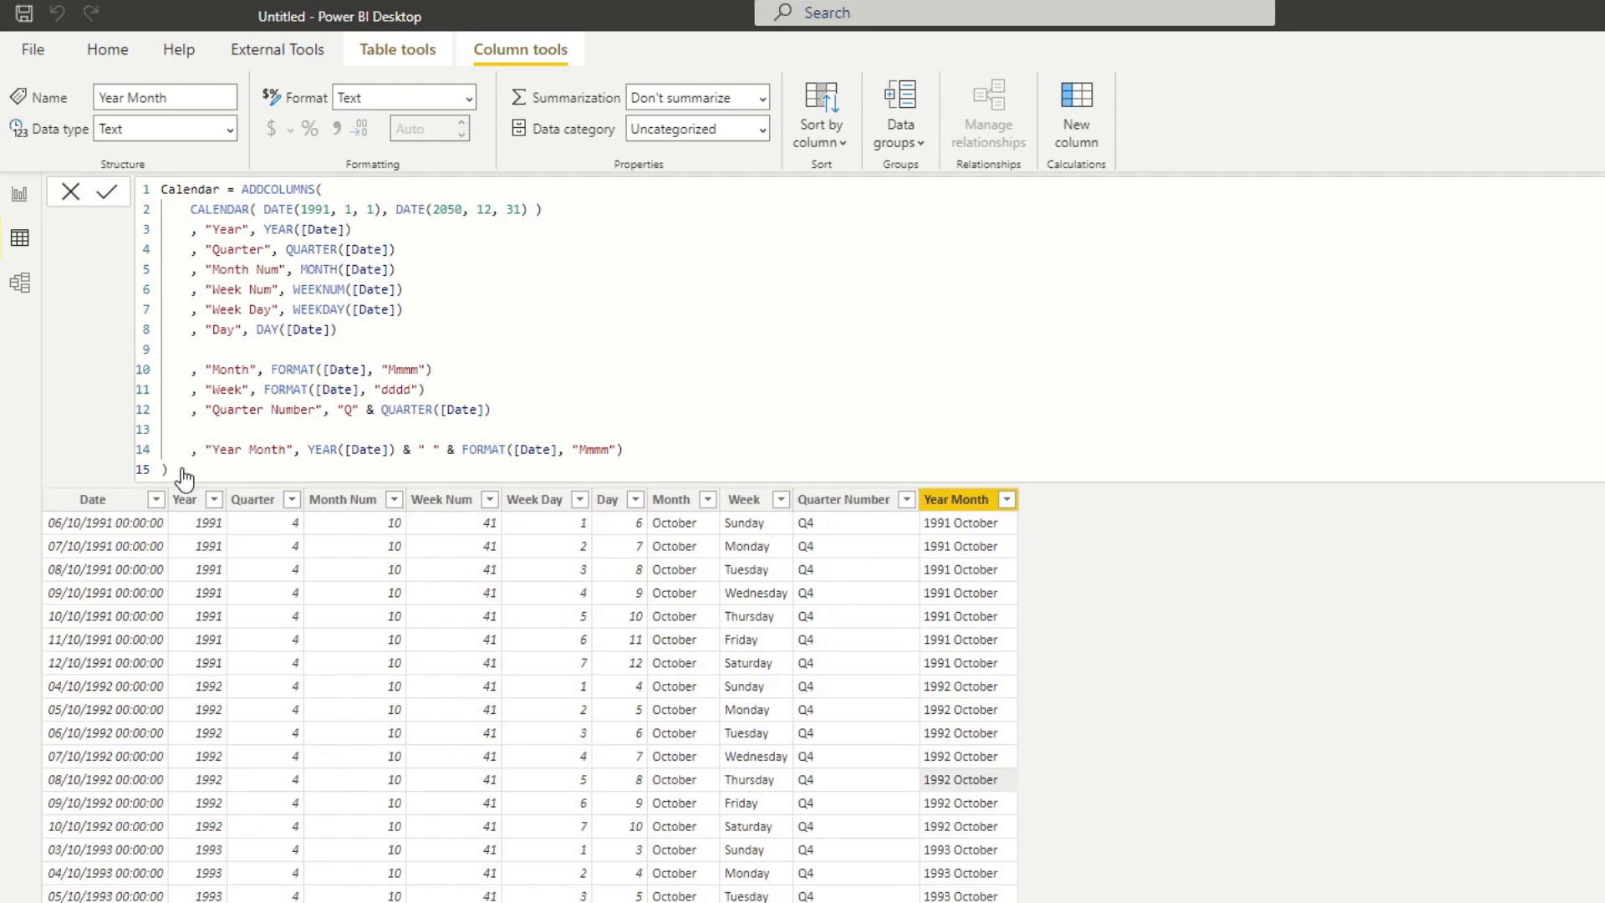
{"action": "left_click", "coordinate": [19, 193]}
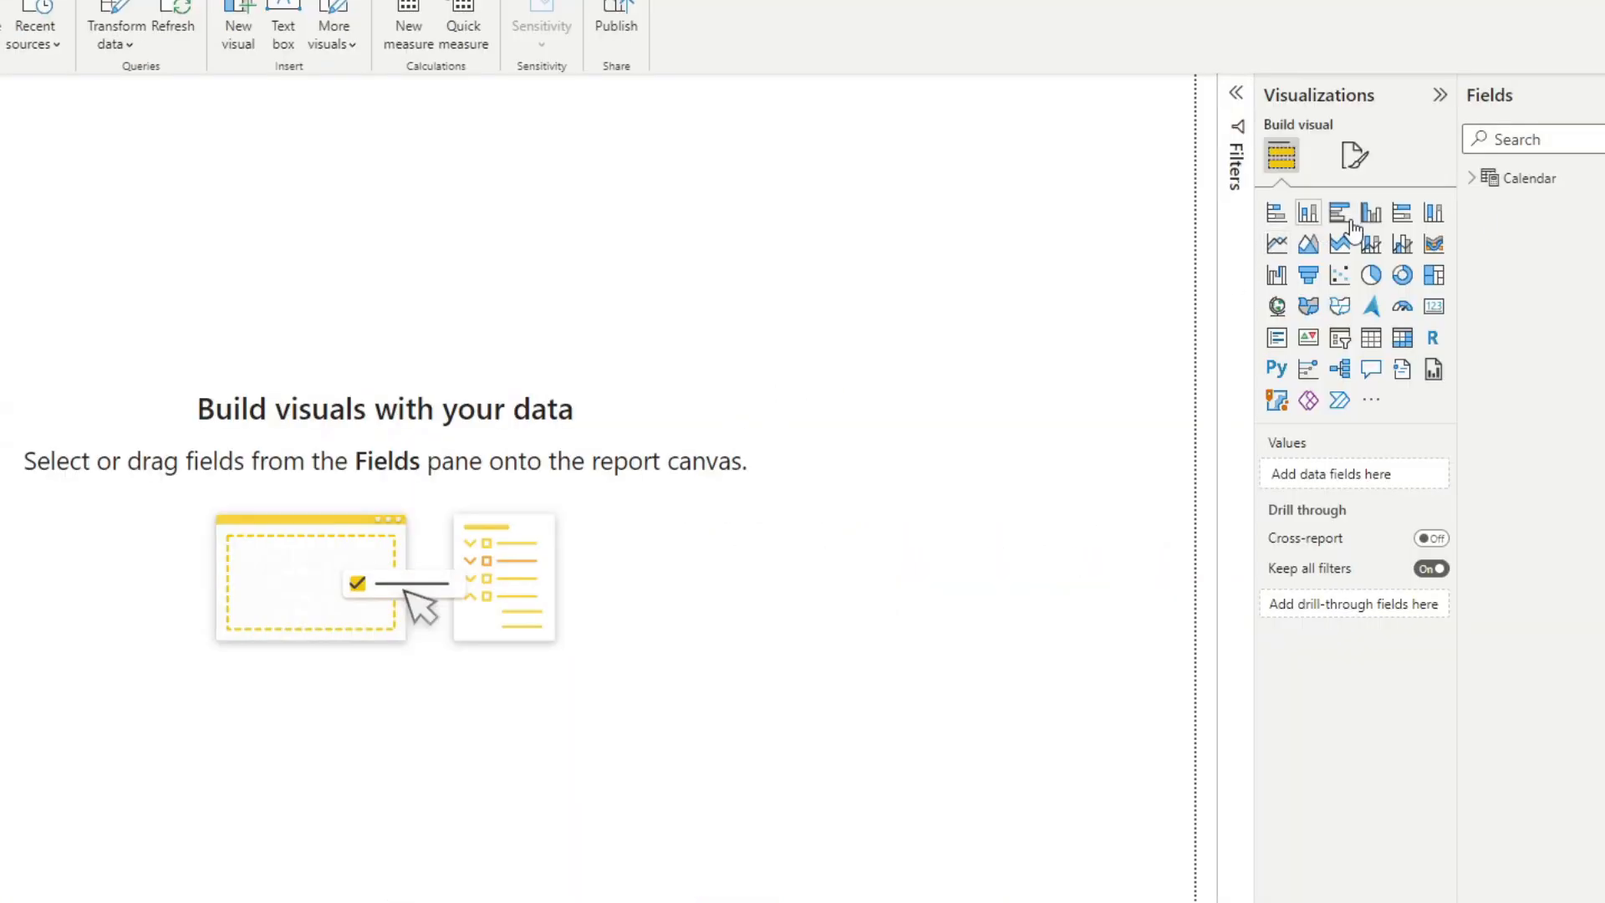
{"action": "left_click", "coordinate": [1471, 178]}
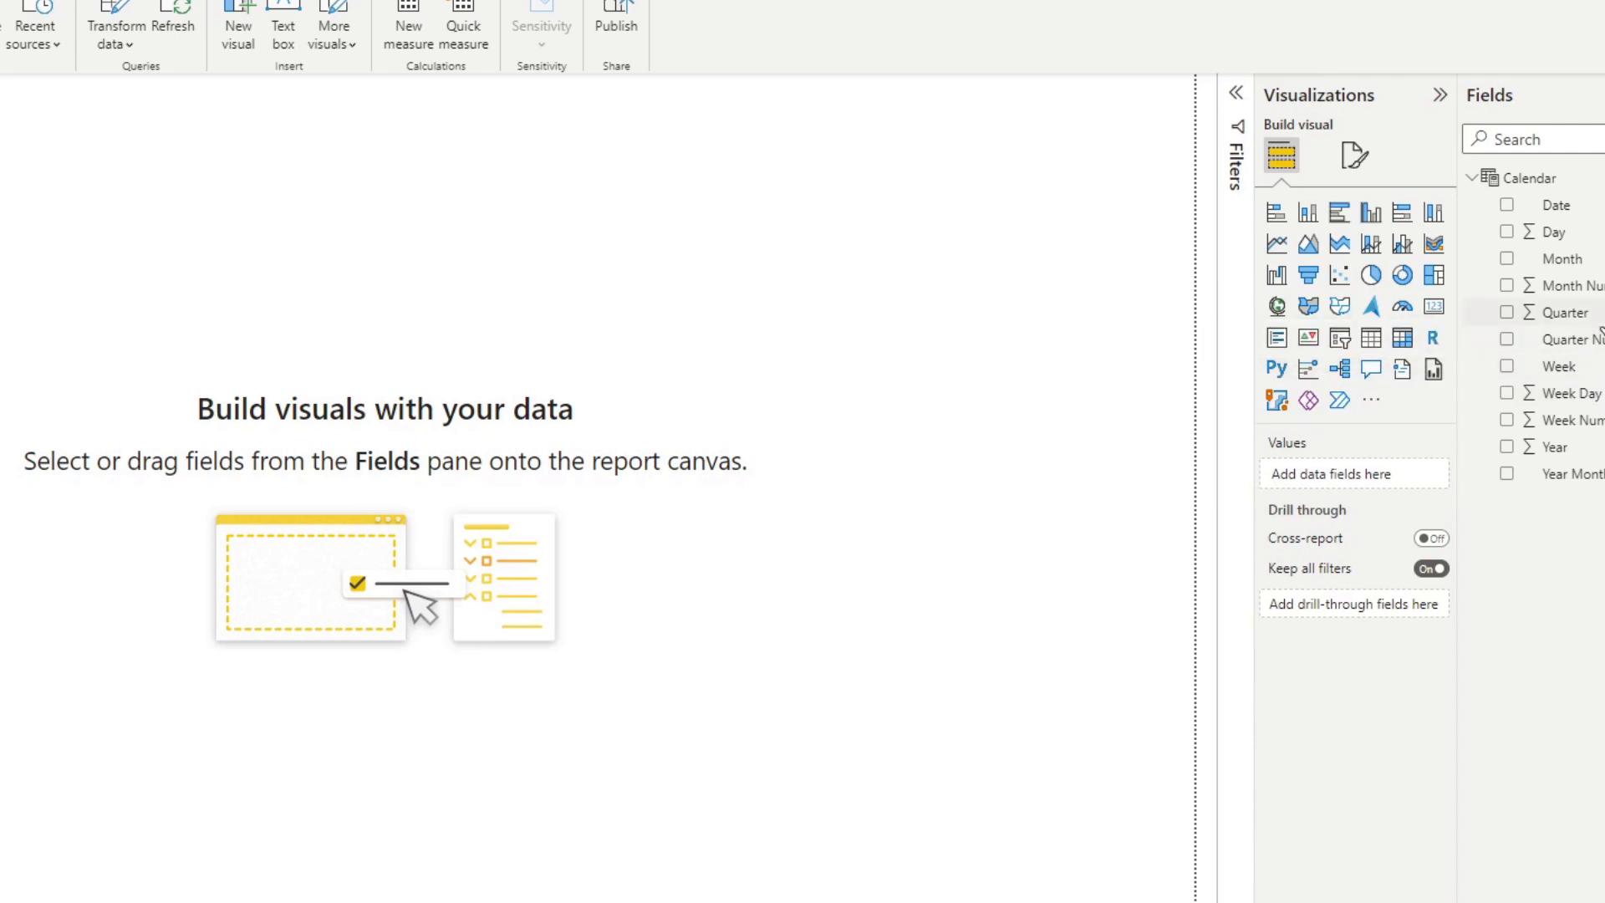
{"action": "left_click", "coordinate": [1582, 459]}
{"action": "left_click", "coordinate": [1058, 569]}
{"action": "left_click_drag", "start_coordinate": [1555, 476], "coordinate": [795, 398]}
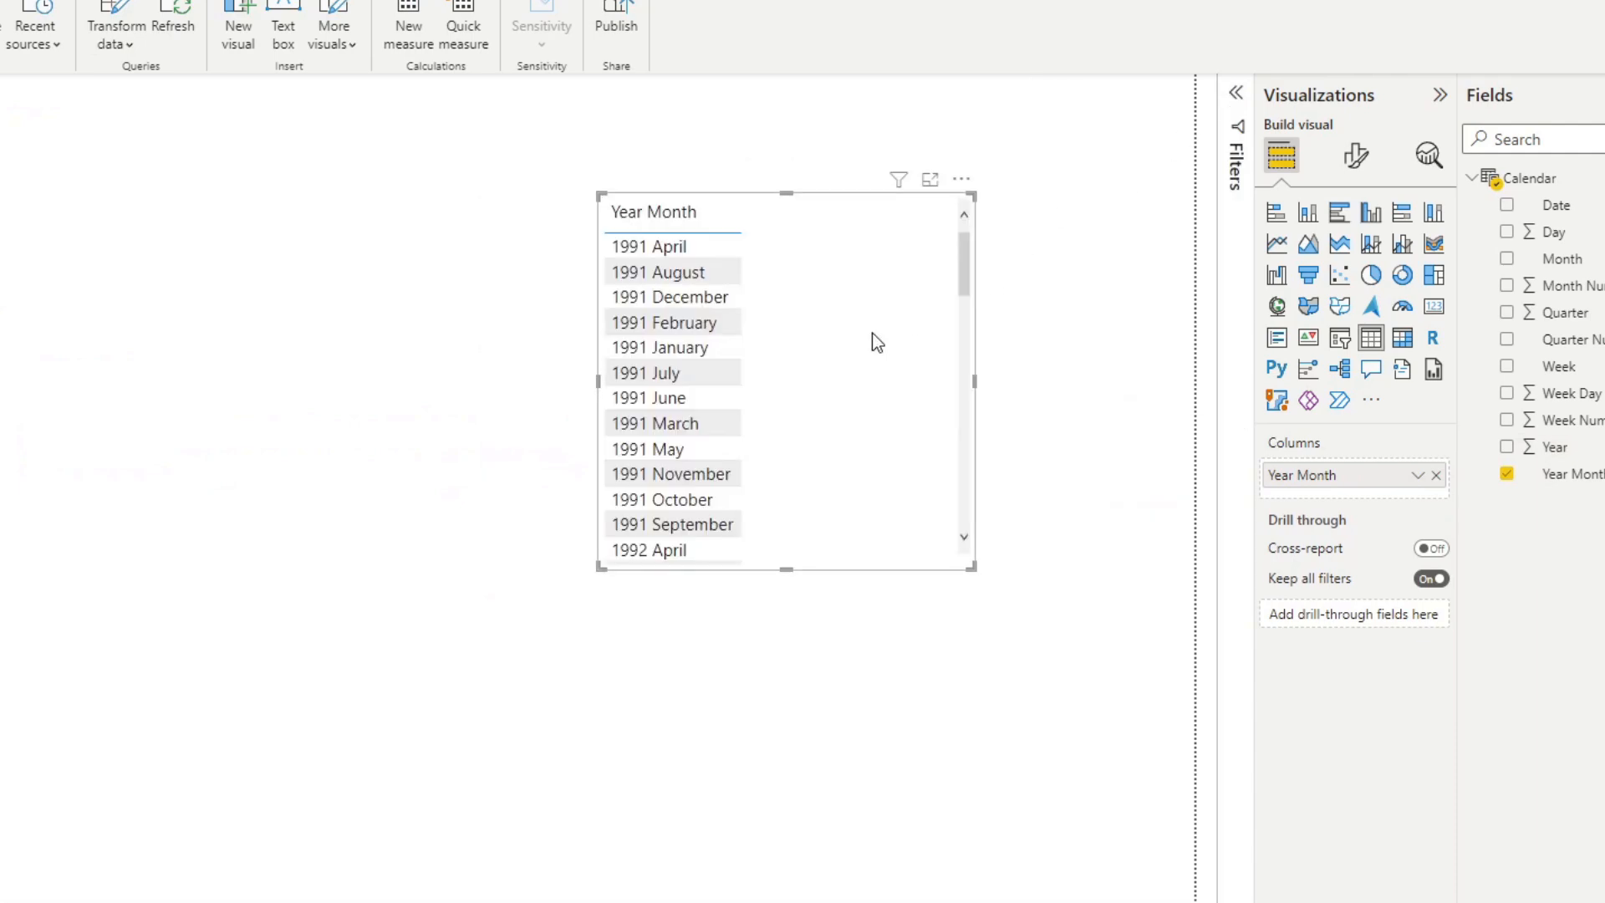
Add Year as a filter on the Year Month table visual and use basic filtering to keep only 2022.
{"action": "left_click_drag", "start_coordinate": [1509, 447], "coordinate": [1241, 118]}
{"action": "left_click", "coordinate": [1237, 96]}
{"action": "left_click_drag", "start_coordinate": [1556, 454], "coordinate": [1170, 292]}
{"action": "left_click", "coordinate": [1147, 311]}
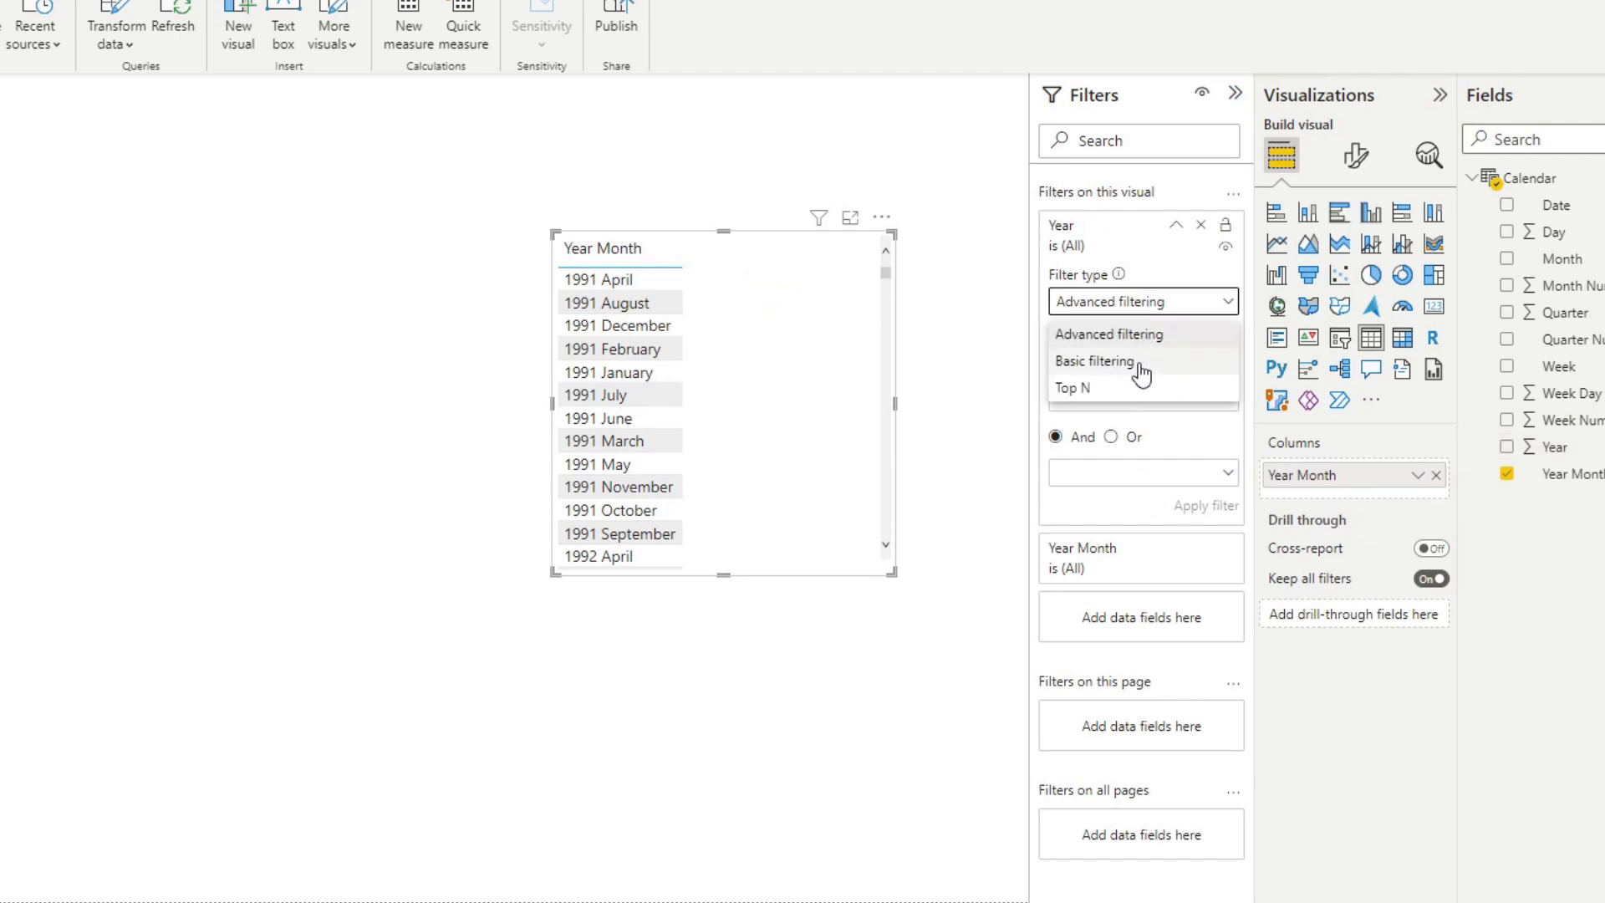
{"action": "left_click", "coordinate": [1139, 360]}
{"action": "scroll", "coordinate": [1154, 423], "scroll_direction": "down", "scroll_amount": 6}
{"action": "scroll", "coordinate": [1154, 425], "scroll_direction": "down", "scroll_amount": 5}
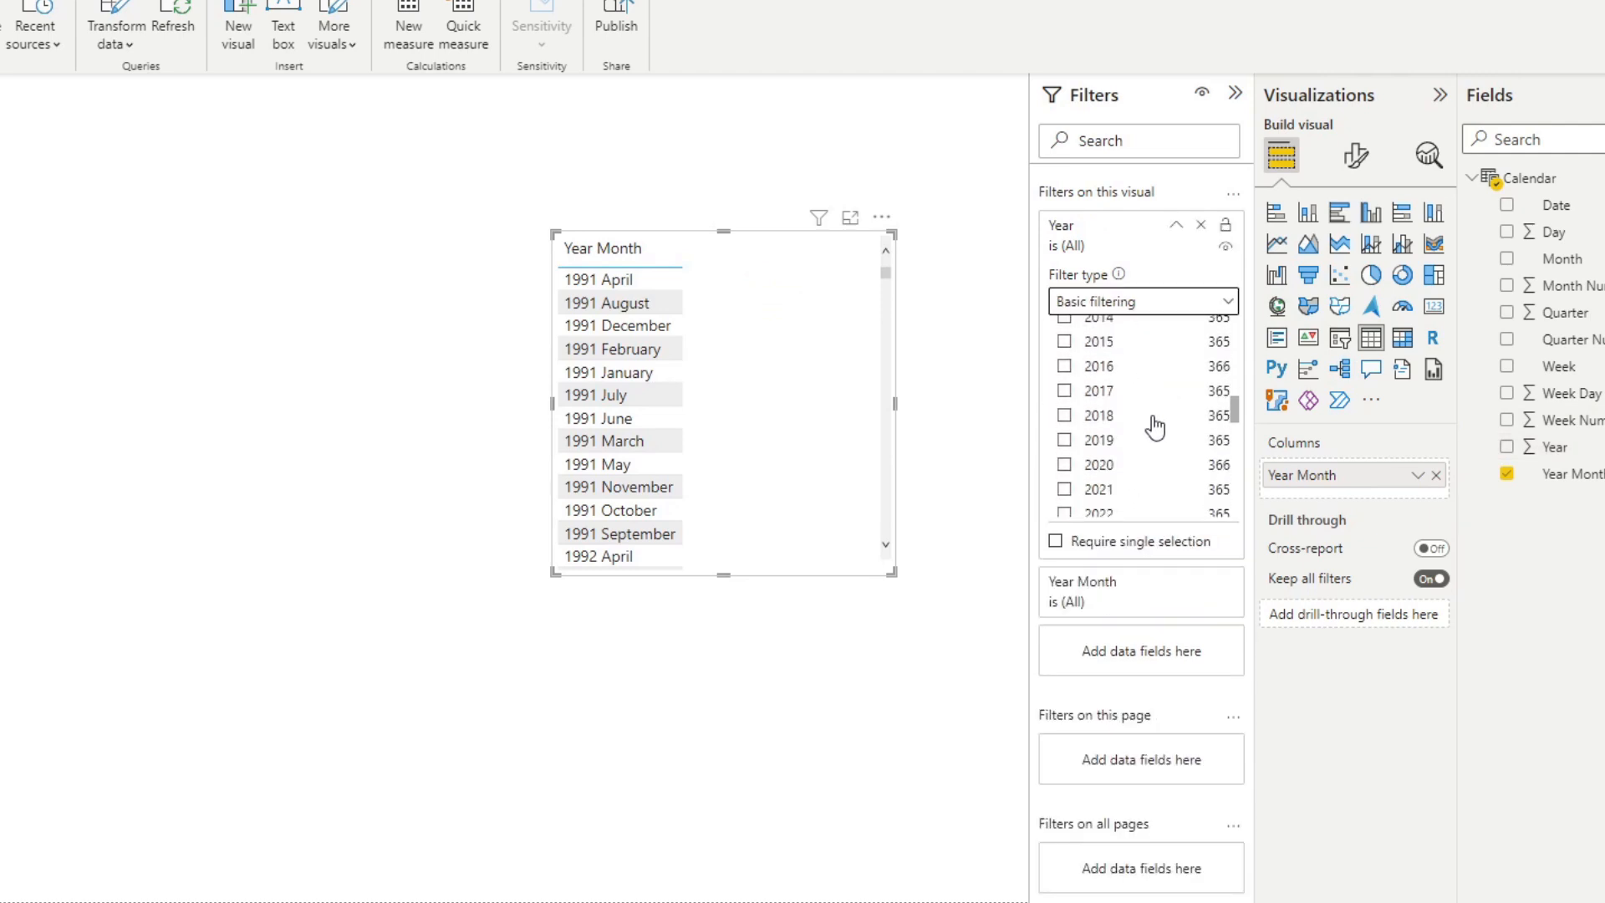
{"action": "left_click", "coordinate": [1123, 460]}
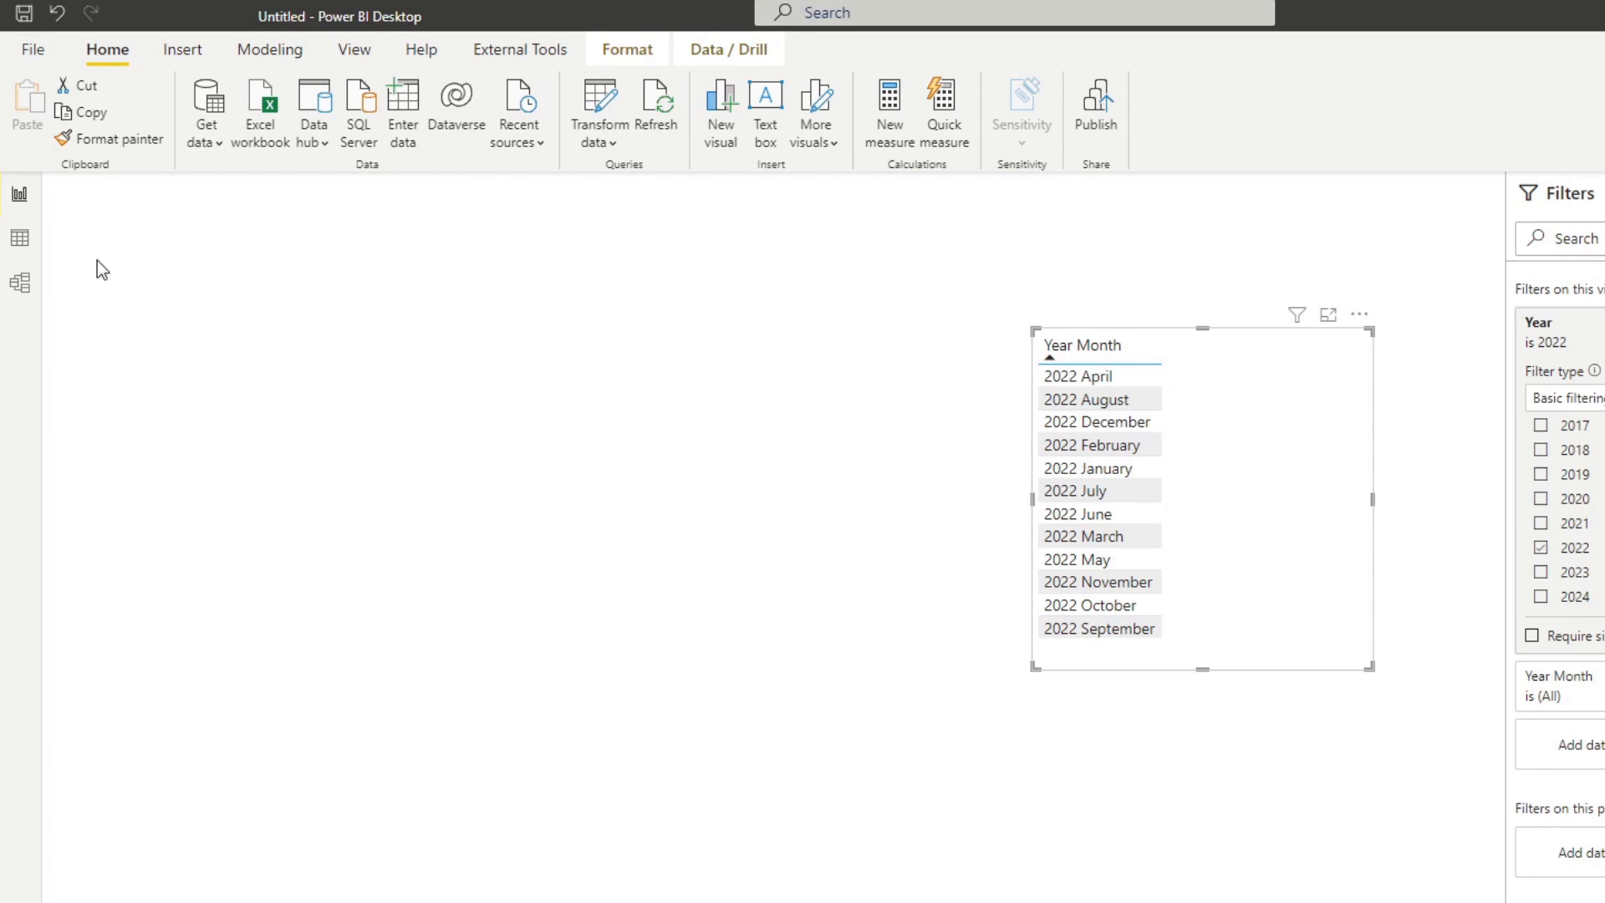
Return to the Calendar formula and start a new column named "Year Month Sort" after the Year Month definition.
{"action": "left_click", "coordinate": [37, 255]}
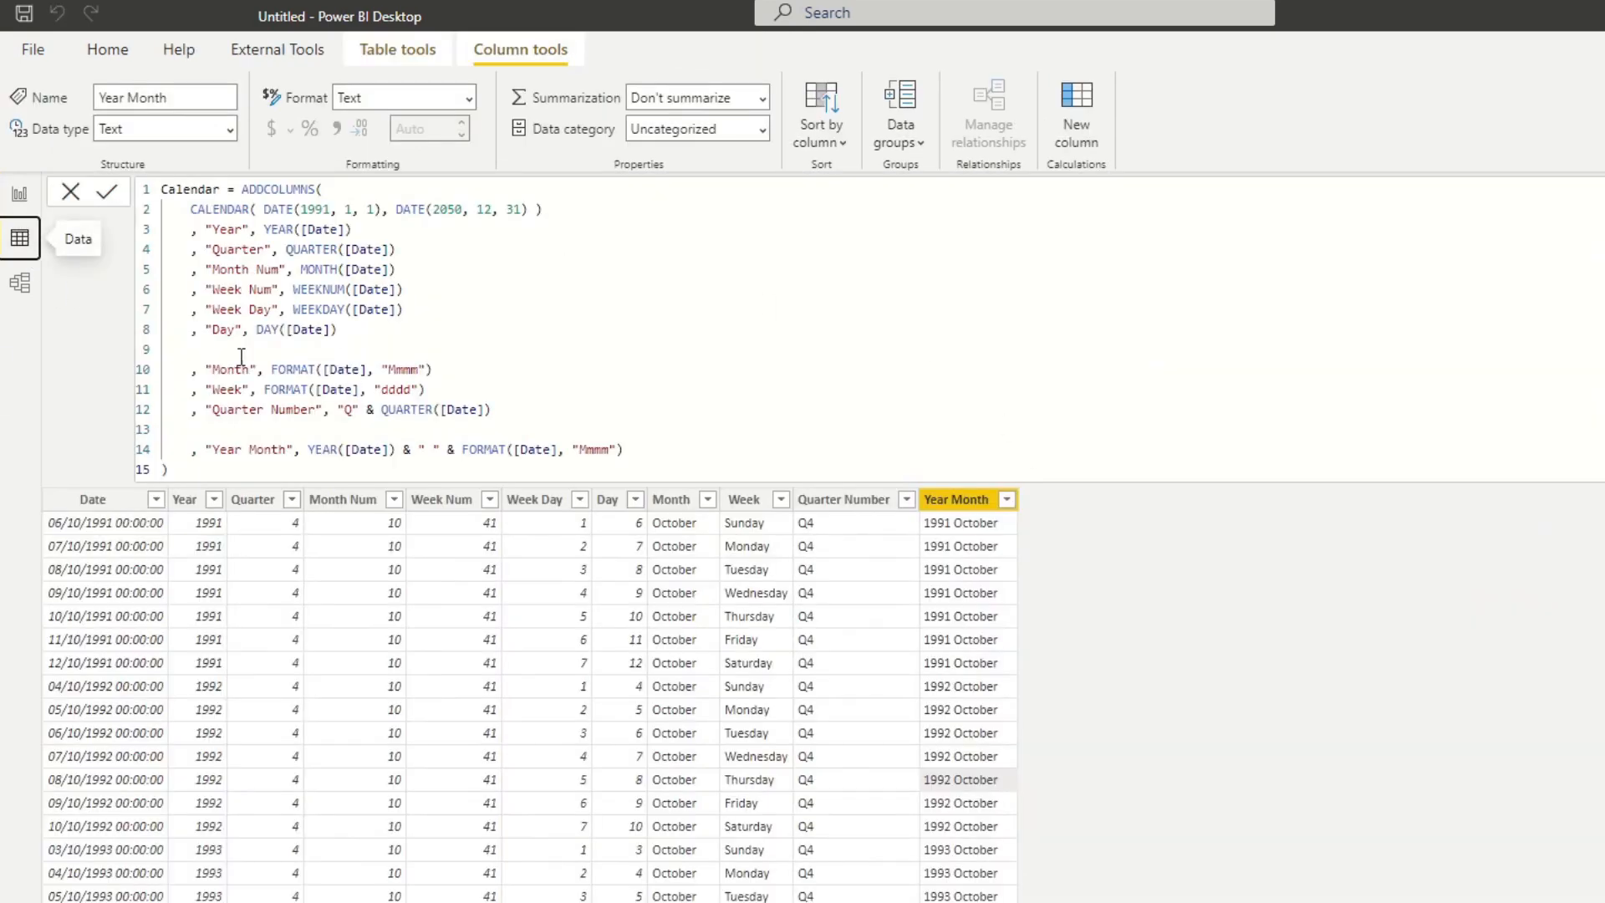
{"action": "left_click", "coordinate": [685, 451]}
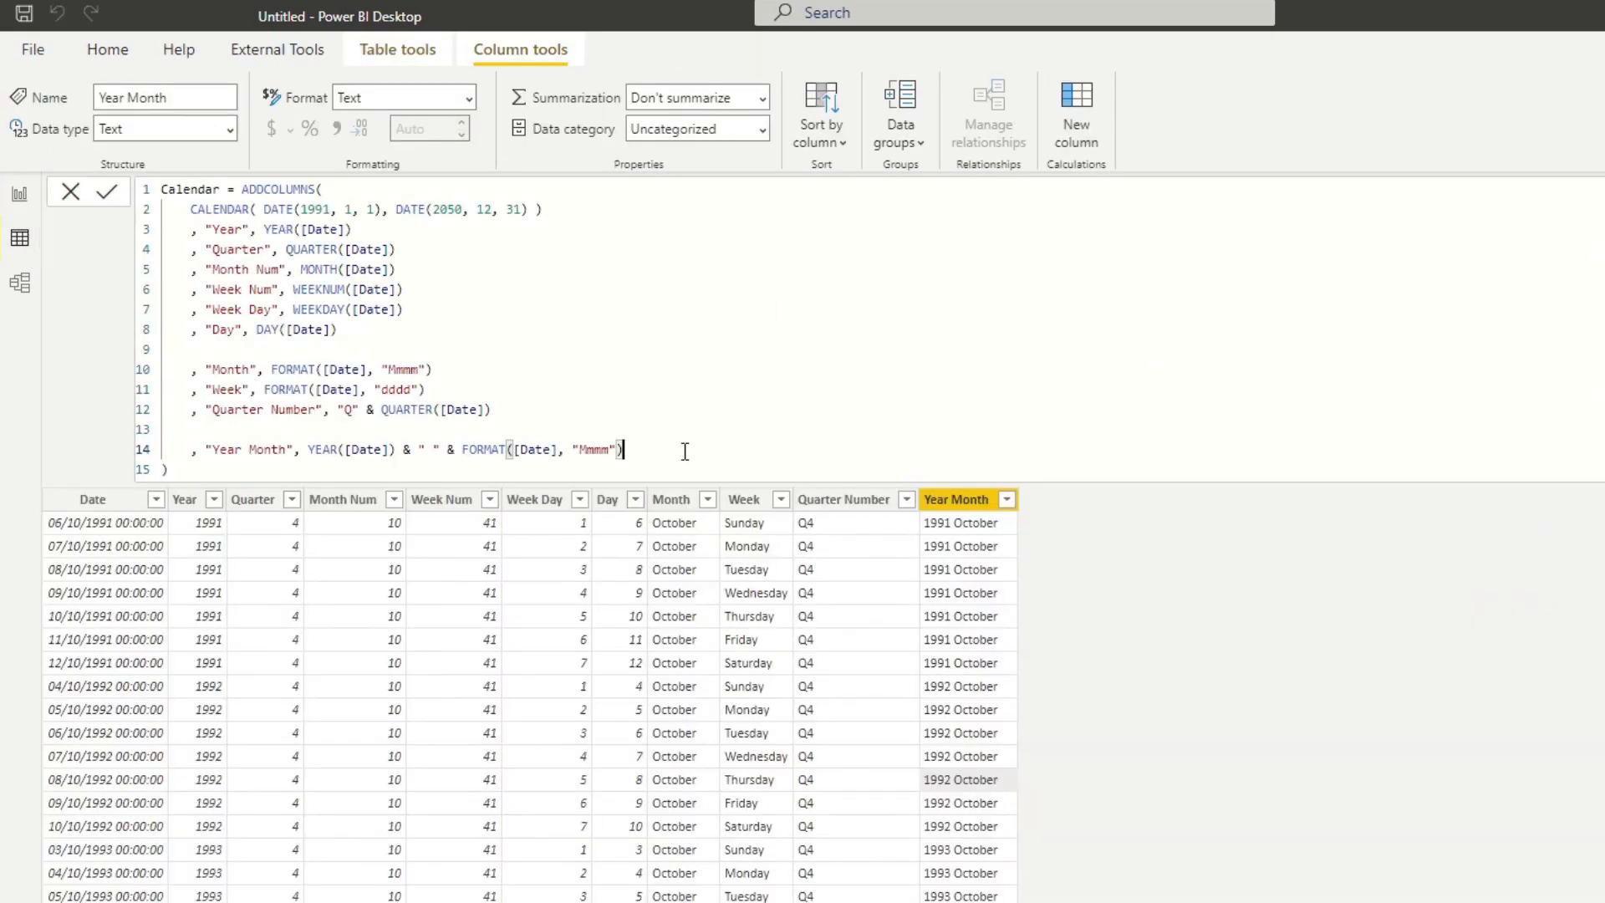
{"action": "key", "text": "shift+Return"}
{"action": "type", "text": ", \"Year Month Sort\", "}
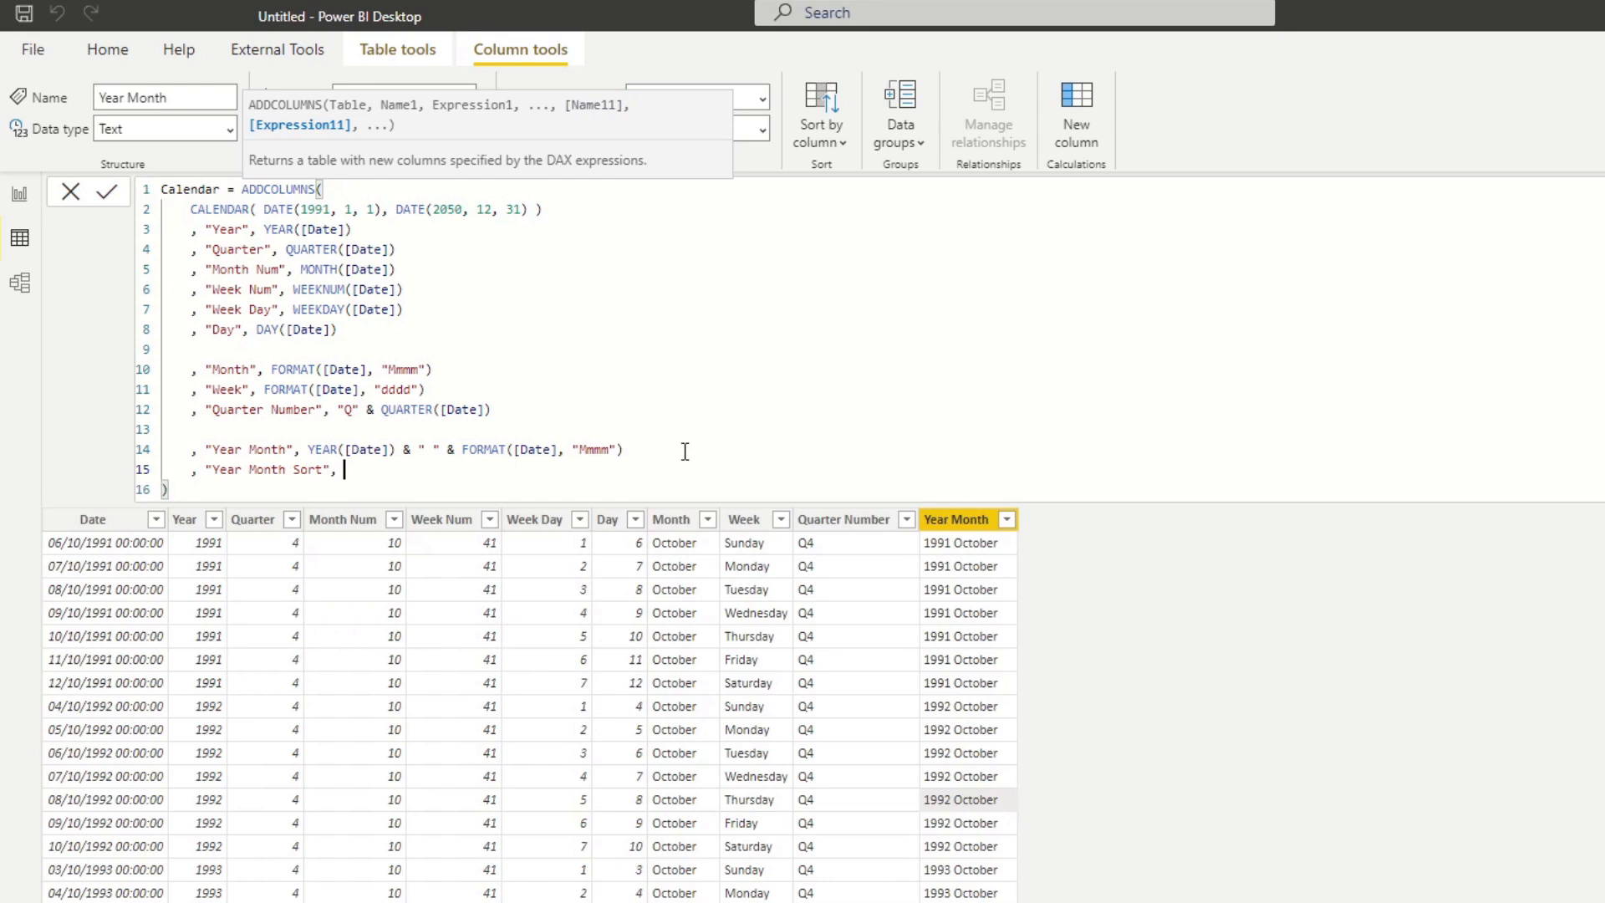
{"action": "type", "text": "YEAR(["}
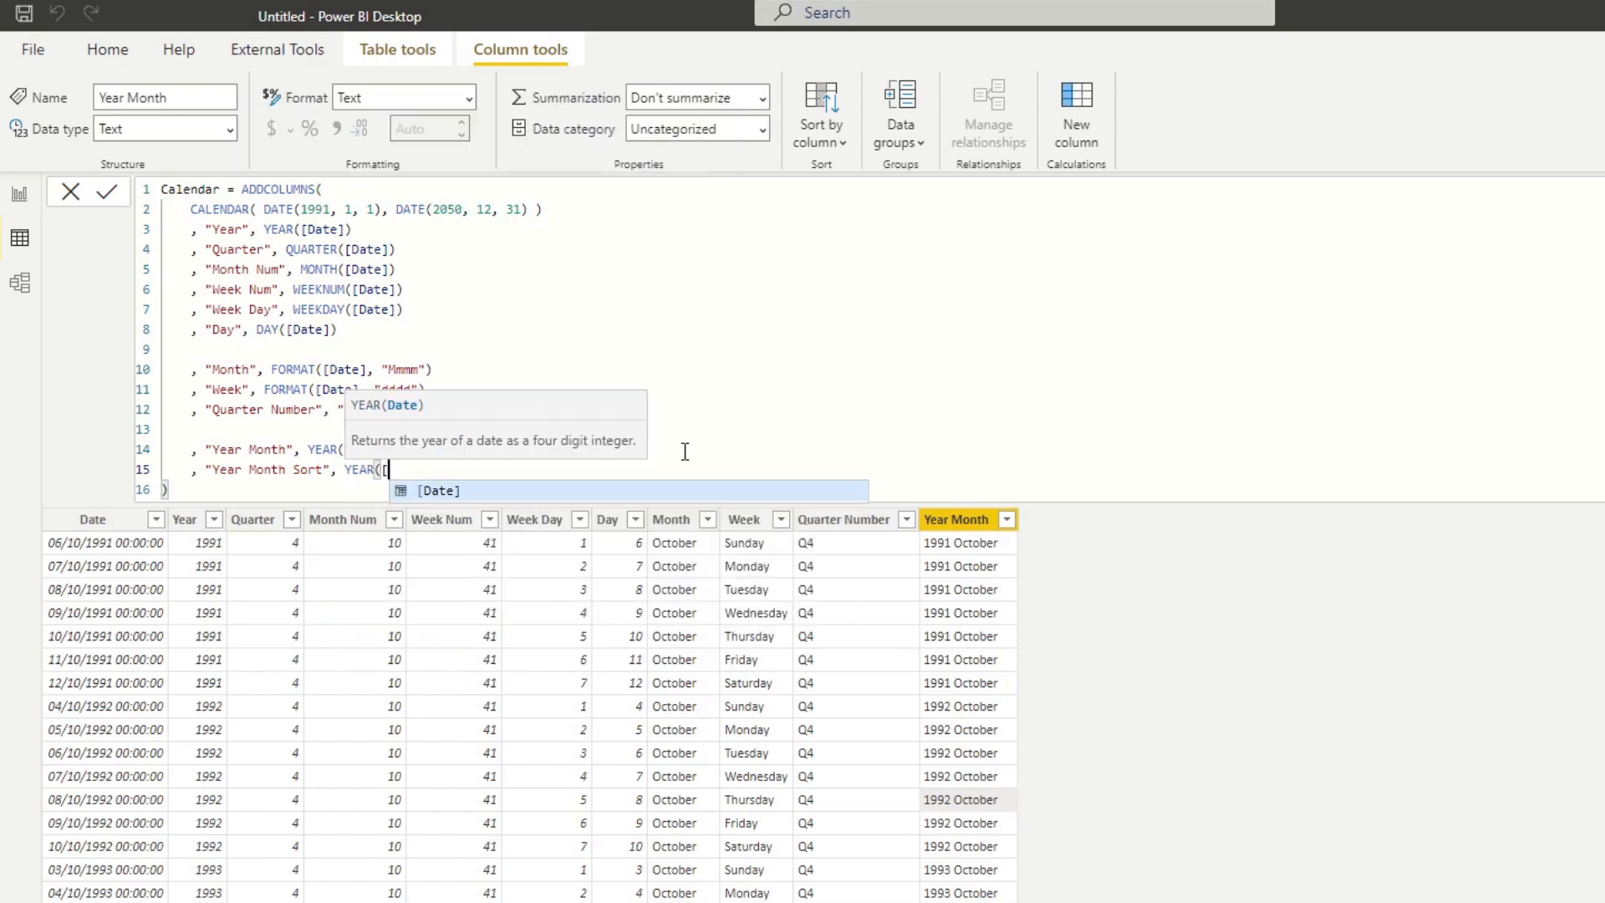
Define Year Month Sort as YEAR([Date]) & MONTH([Date]) and apply the formula.
{"action": "key", "text": "BackSpace"}
{"action": "type", "text": "D"}
{"action": "key", "text": "BackSpace"}
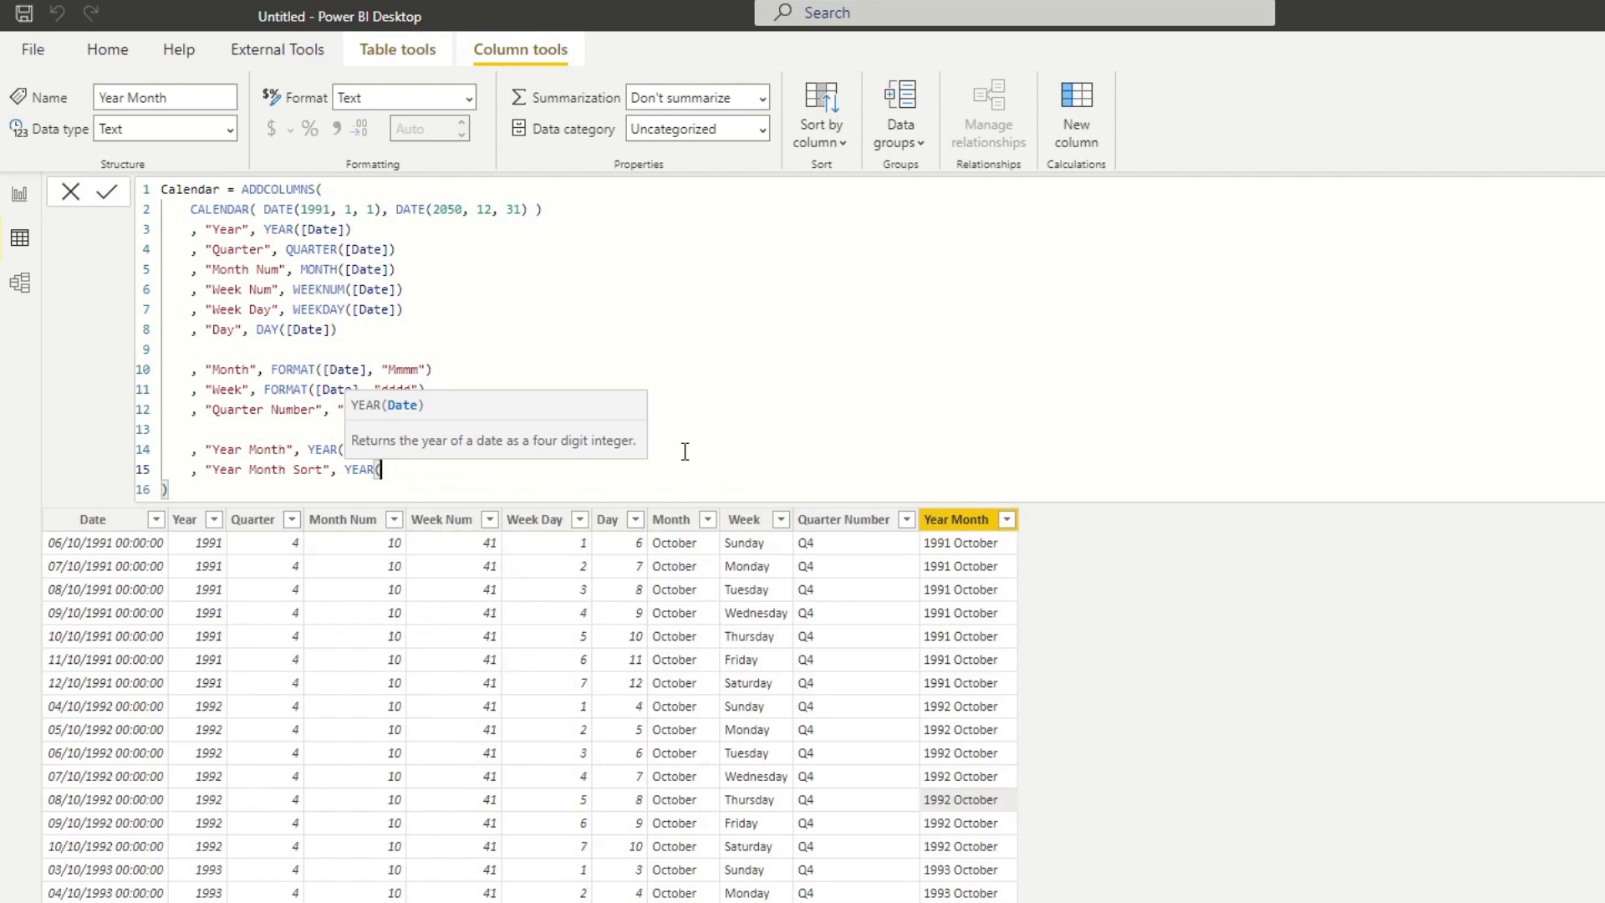
{"action": "type", "text": "["}
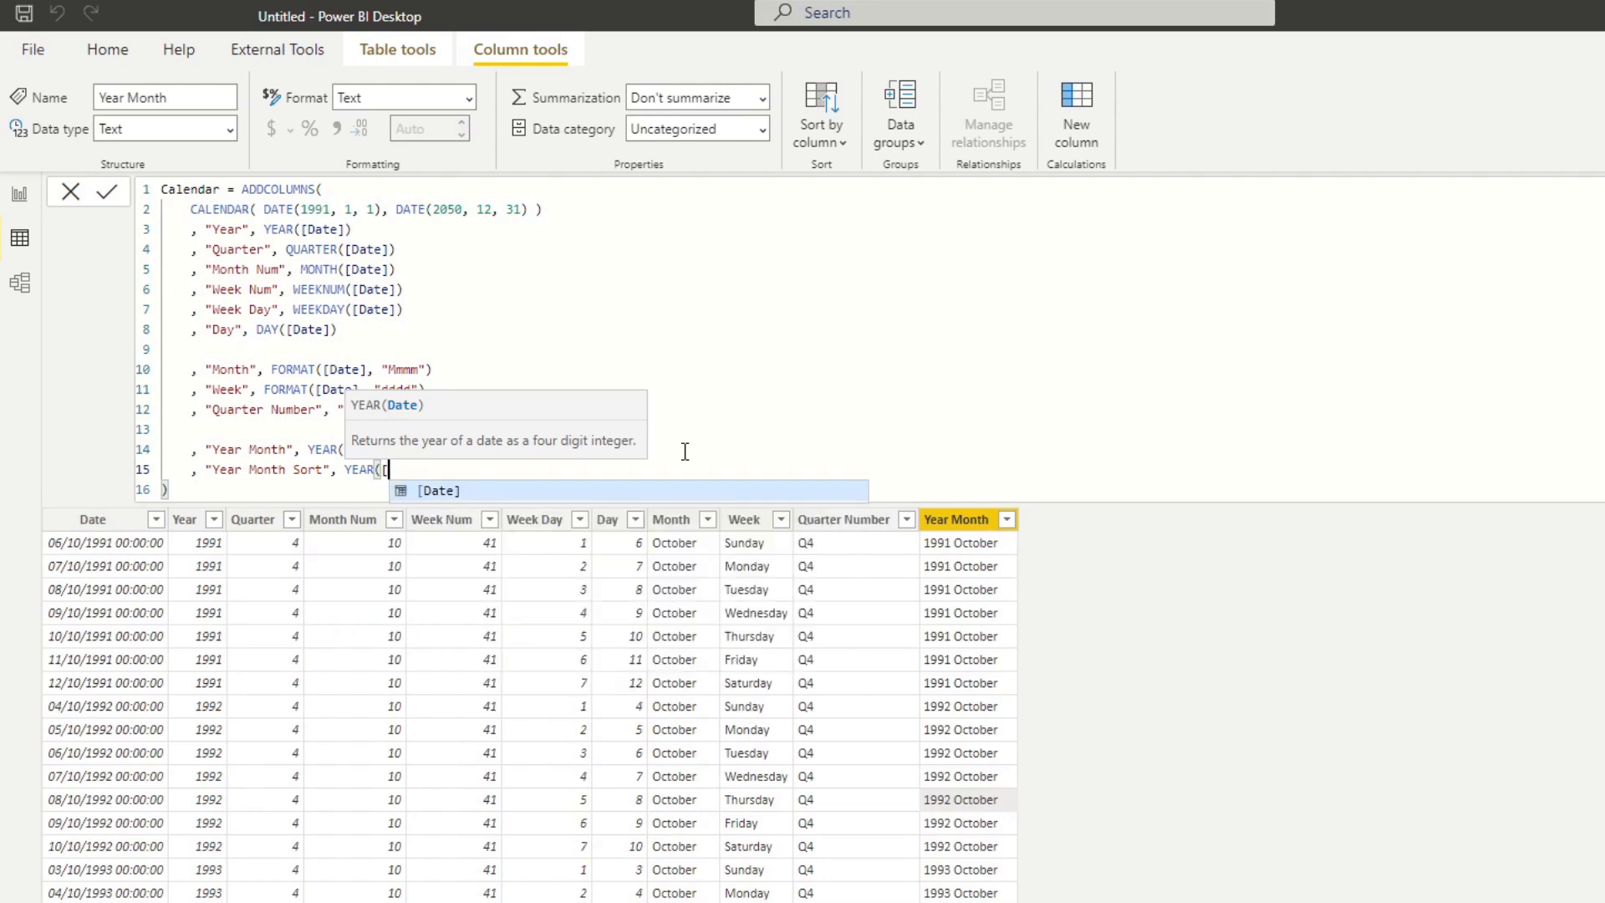
{"action": "type", "text": "Date]) & "}
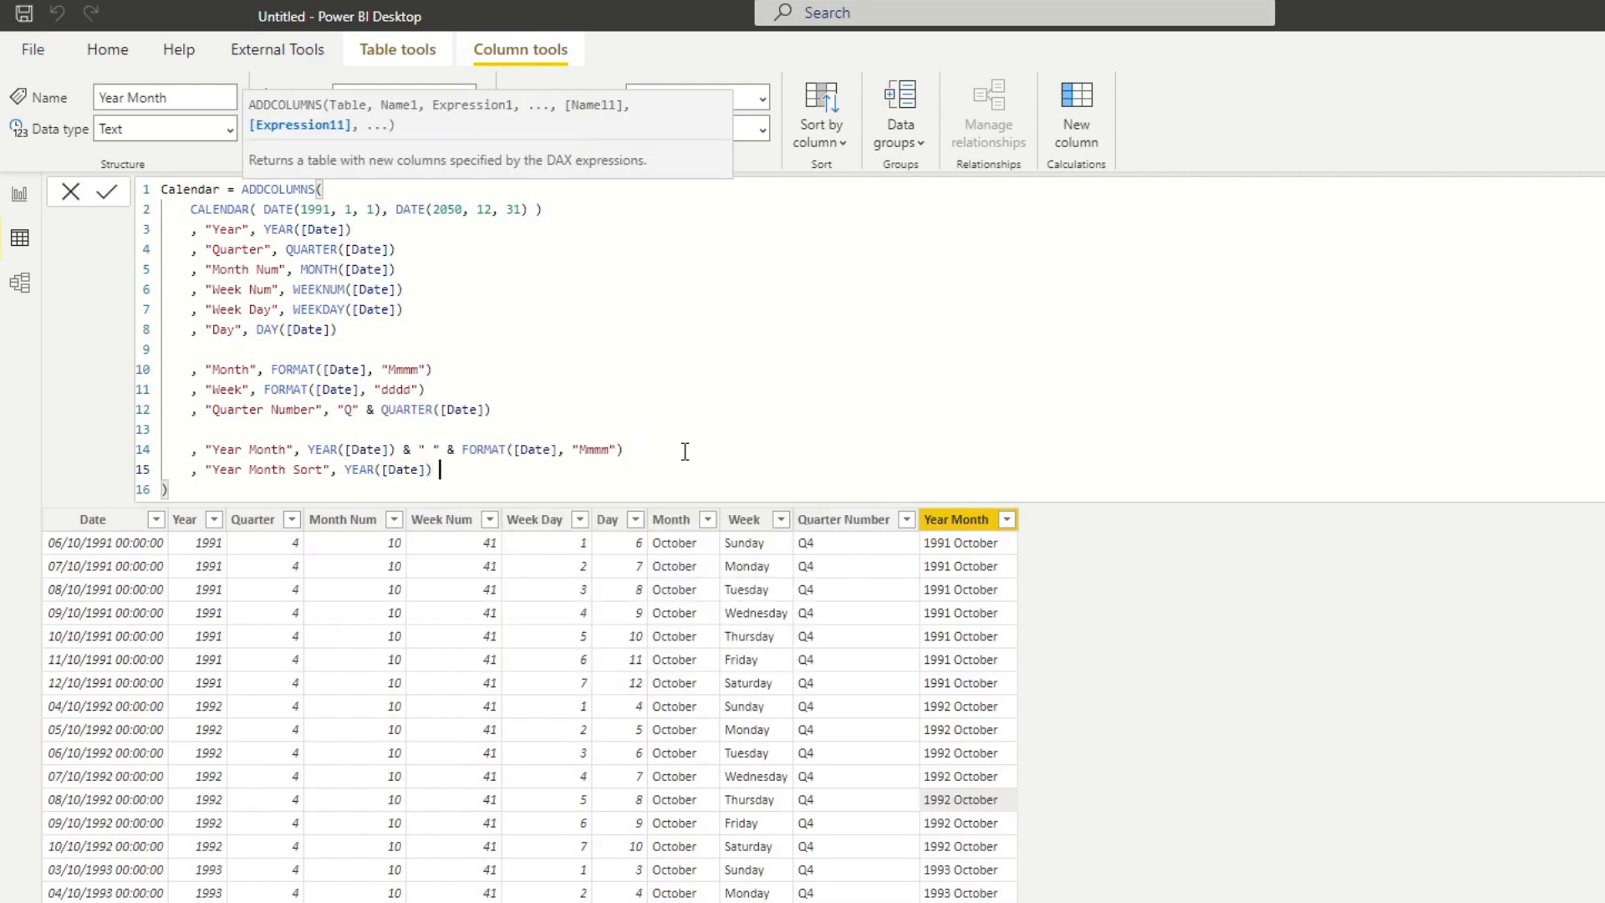
{"action": "type", "text": "MONTH"}
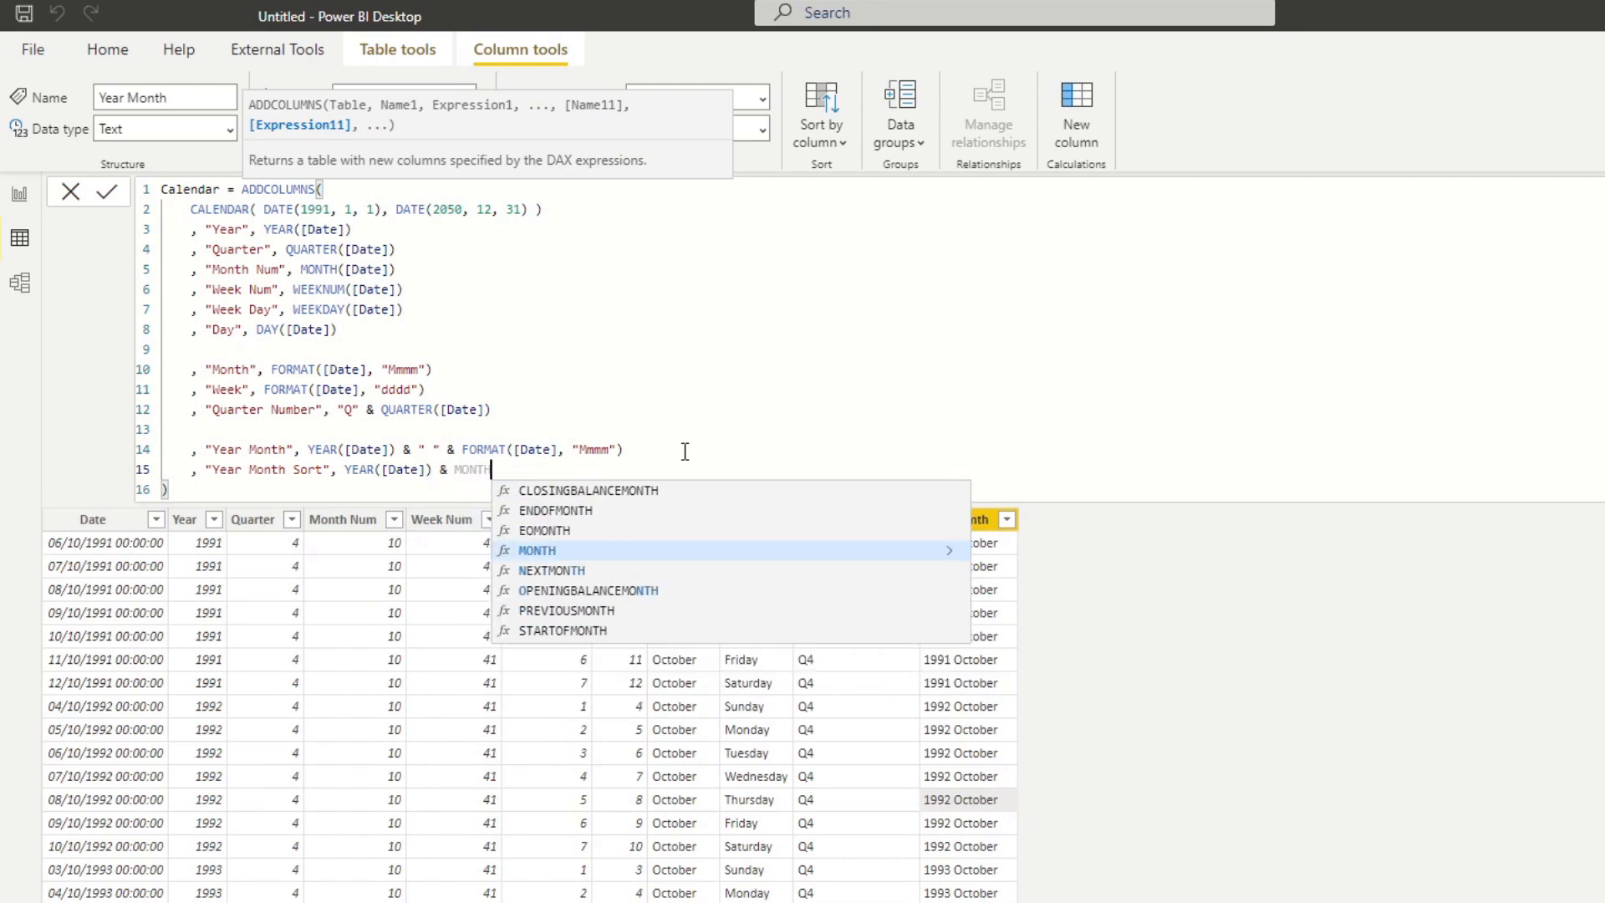
{"action": "type", "text": "([Date])"}
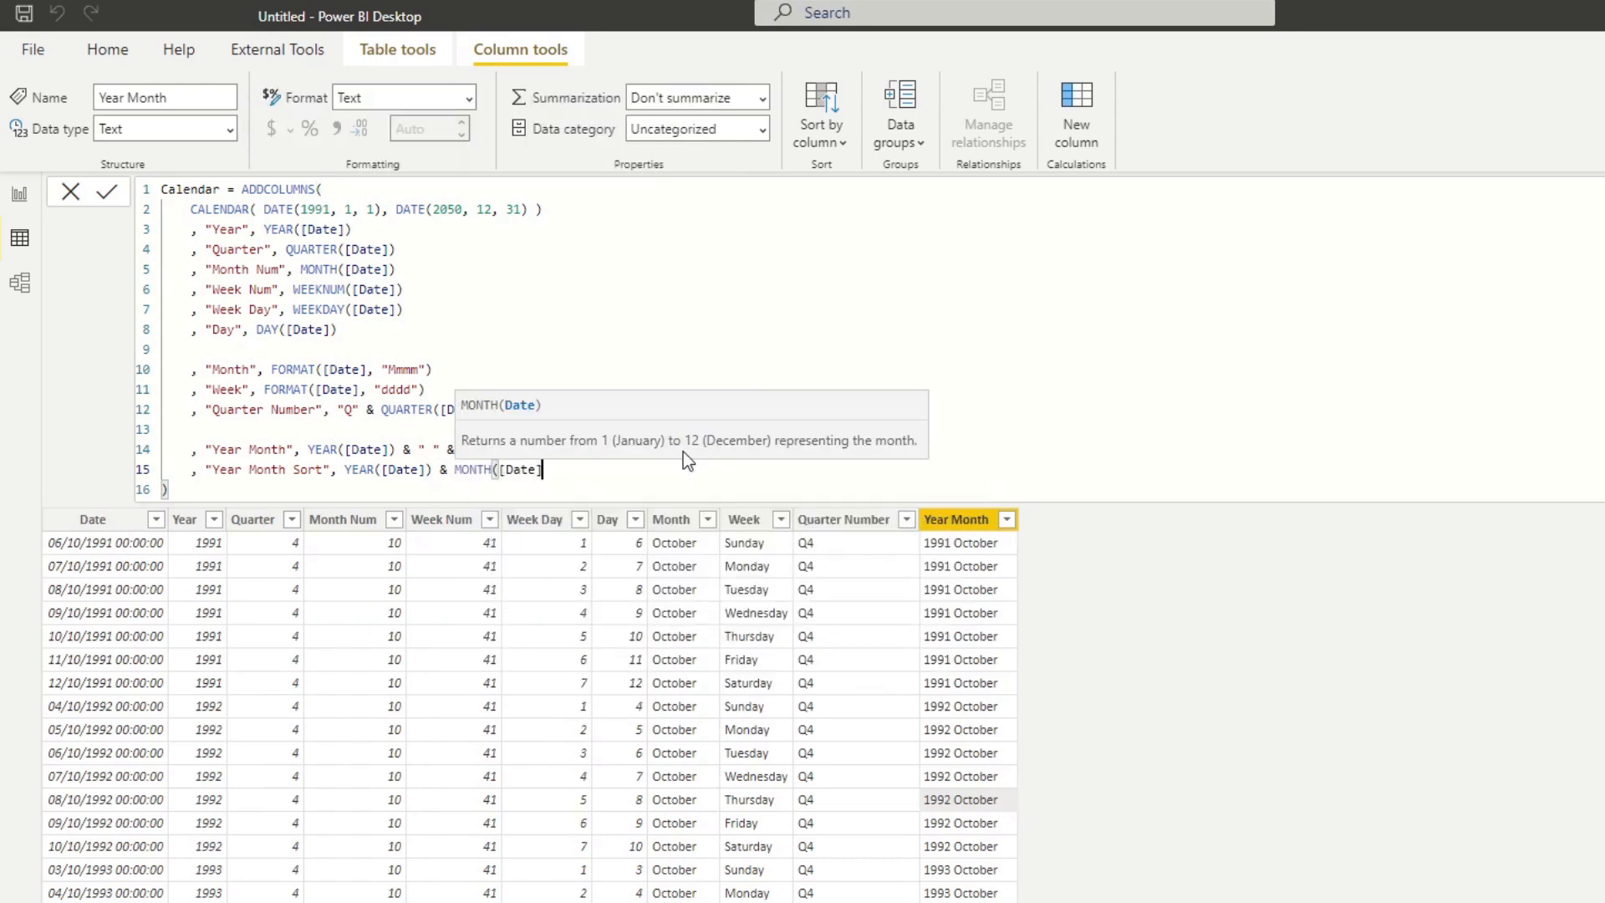
{"action": "key", "text": "Return"}
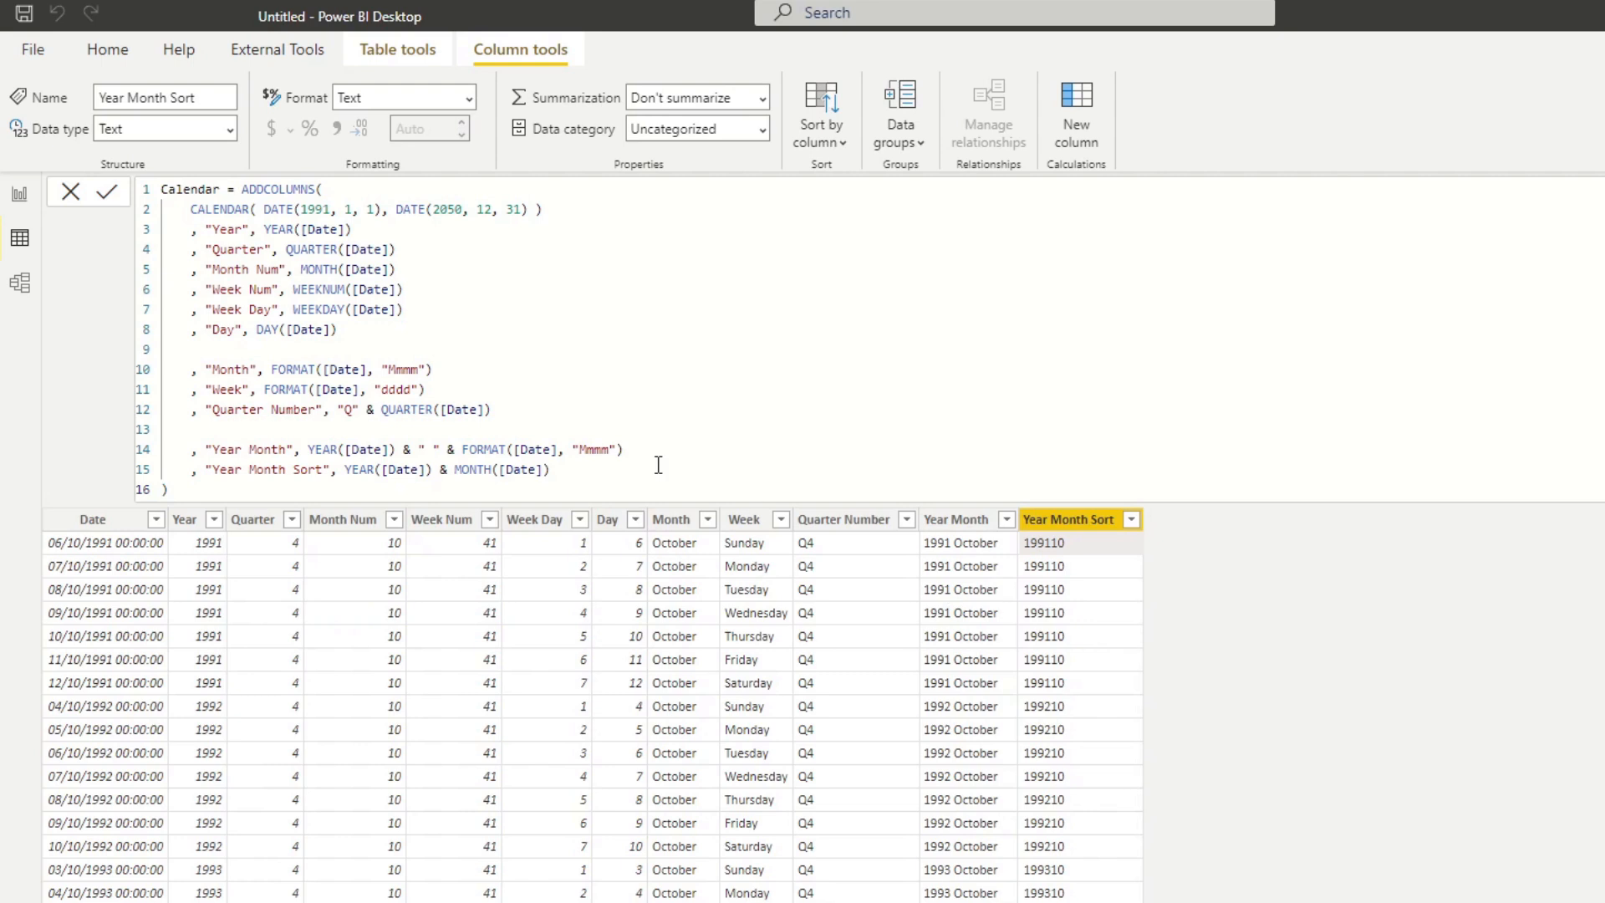
Set the Year Month column to sort by Year Month Sort.
{"action": "left_click", "coordinate": [974, 521]}
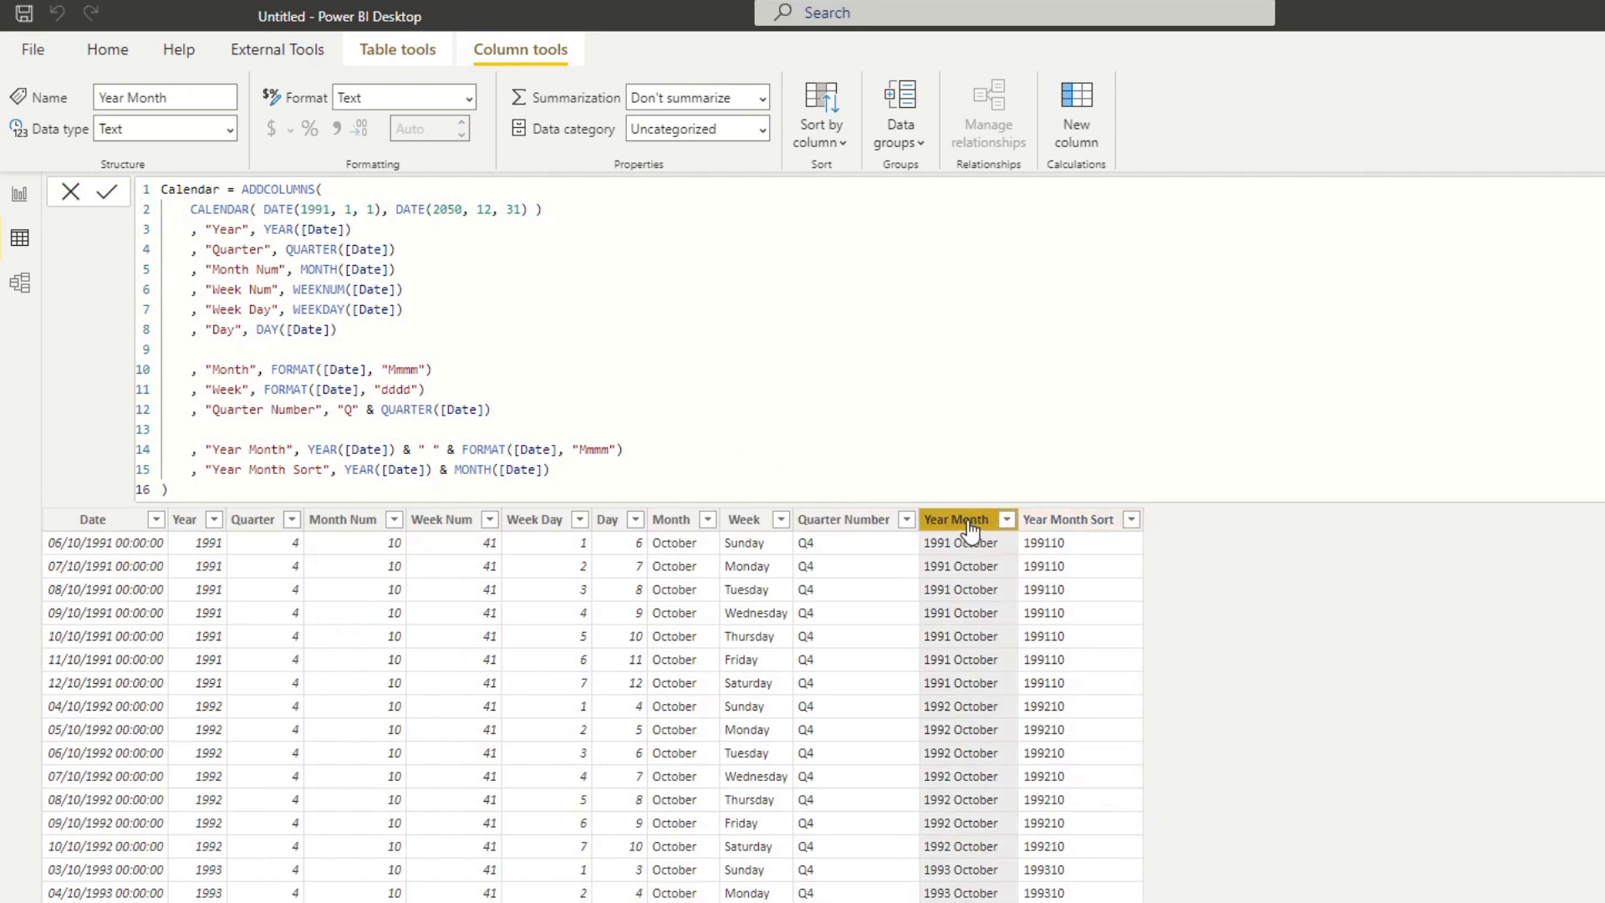
{"action": "left_click", "coordinate": [840, 152]}
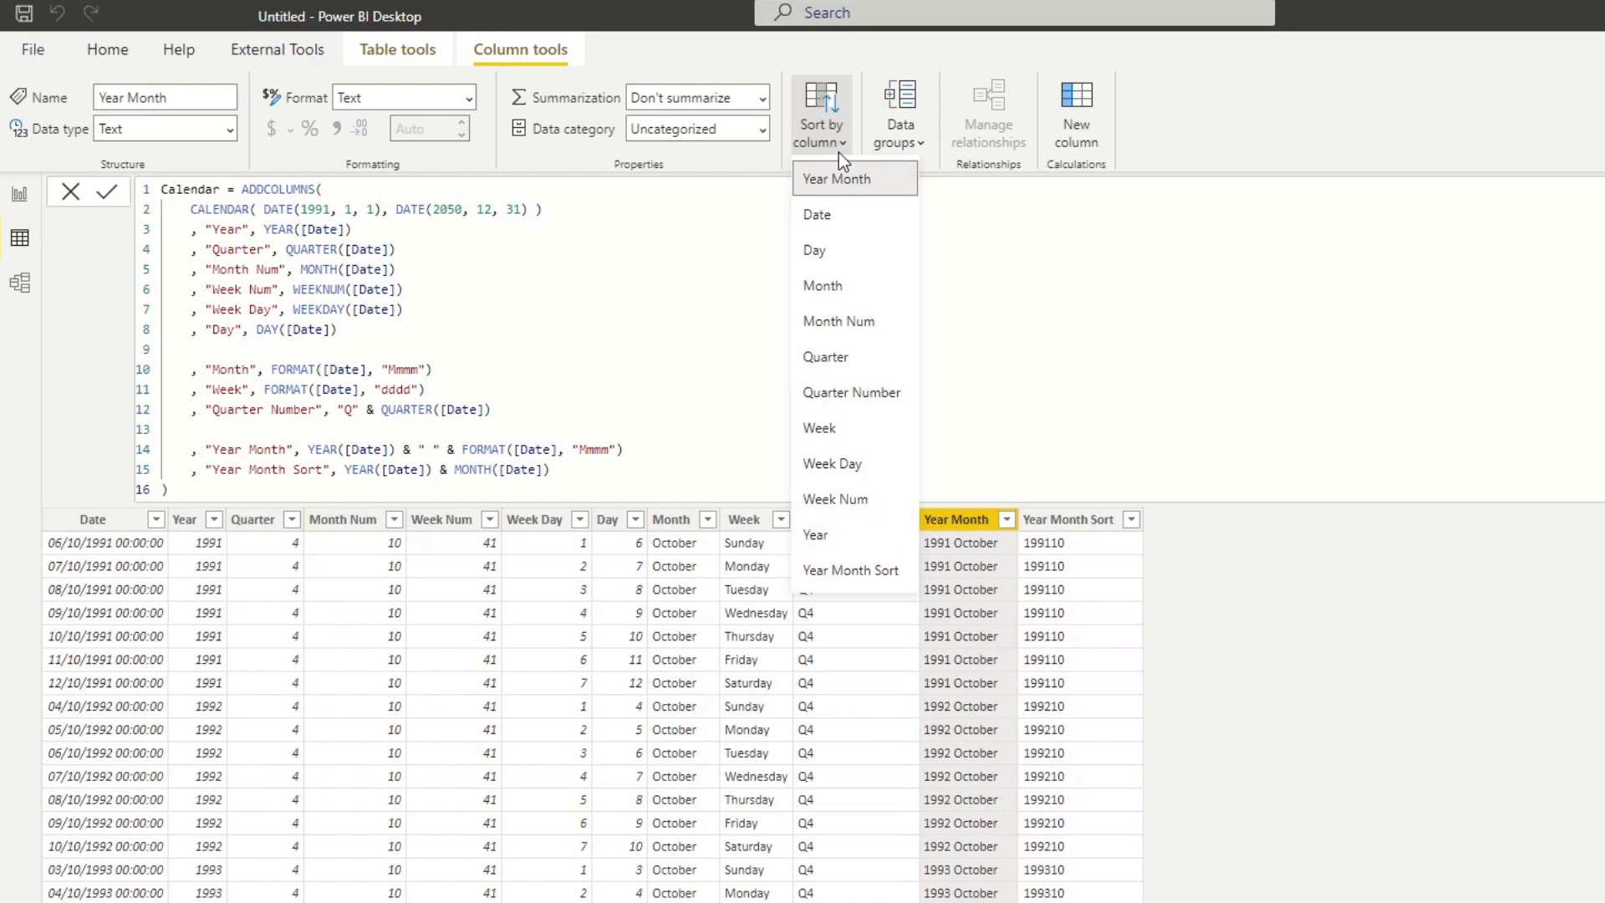
{"action": "left_click", "coordinate": [874, 570]}
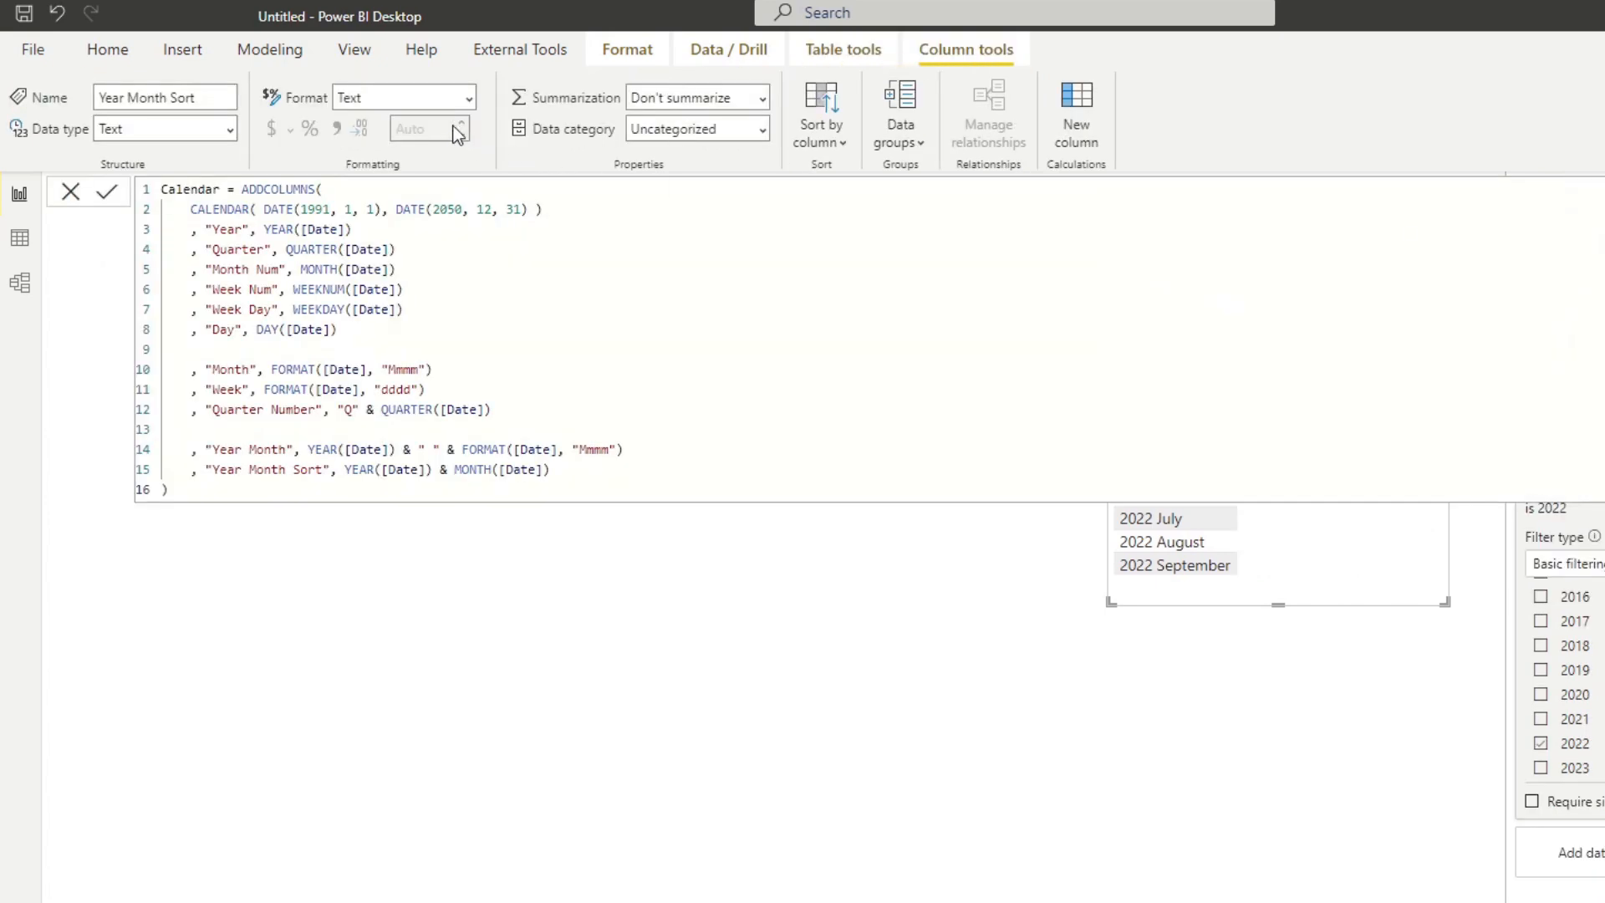
Change the Year Month Sort column's data type to Whole number and accept the data type change.
{"action": "left_click", "coordinate": [229, 129]}
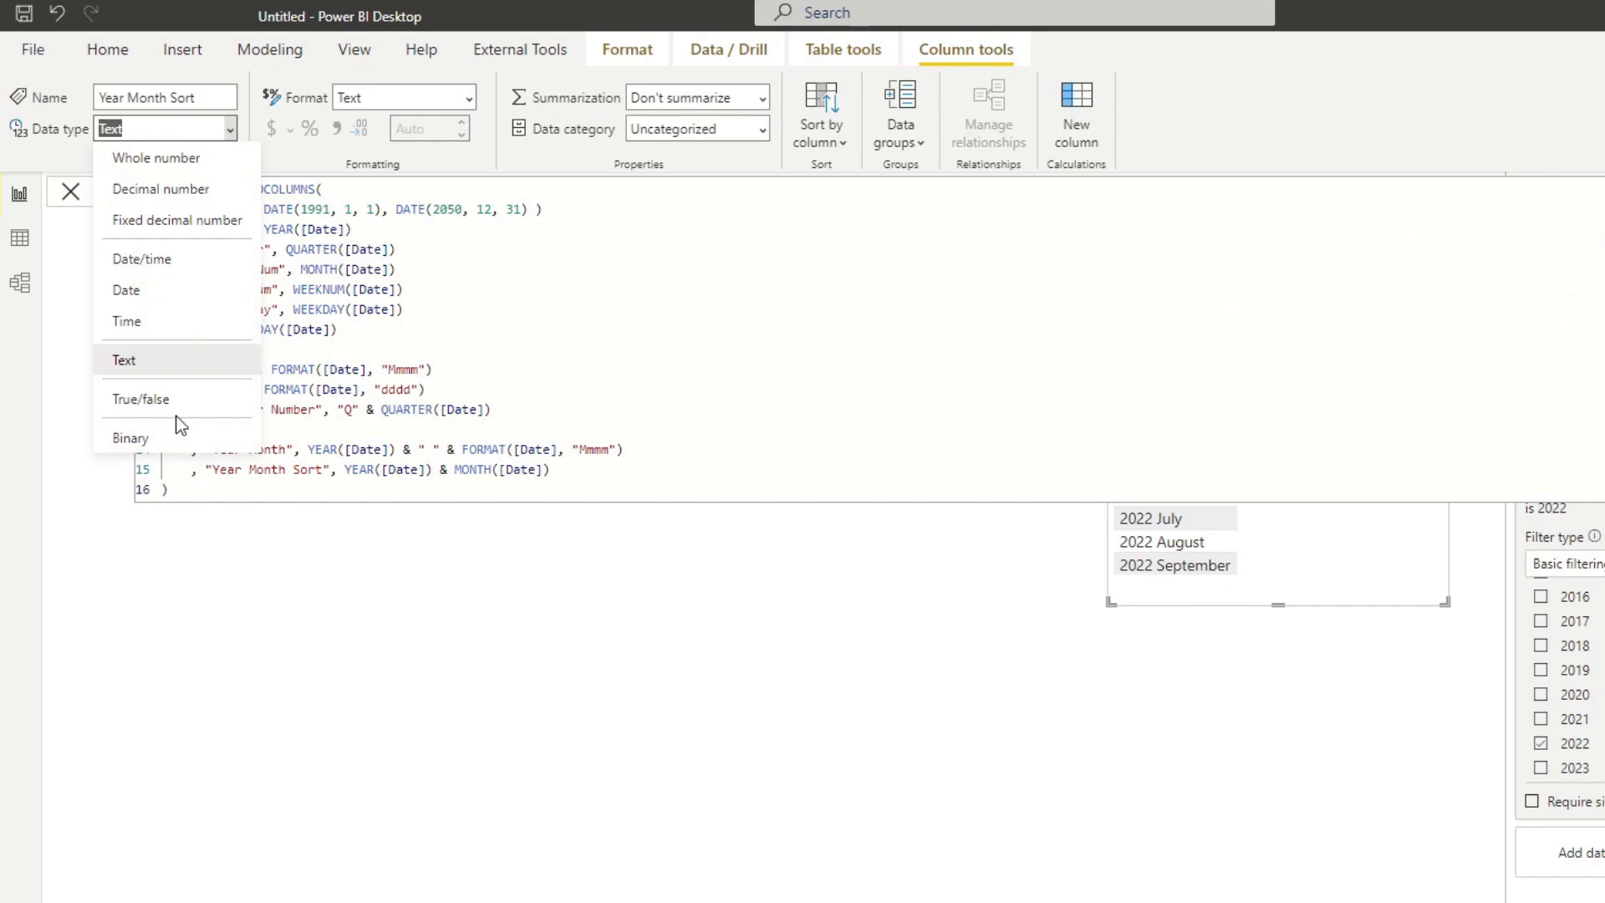
{"action": "left_click", "coordinate": [167, 159]}
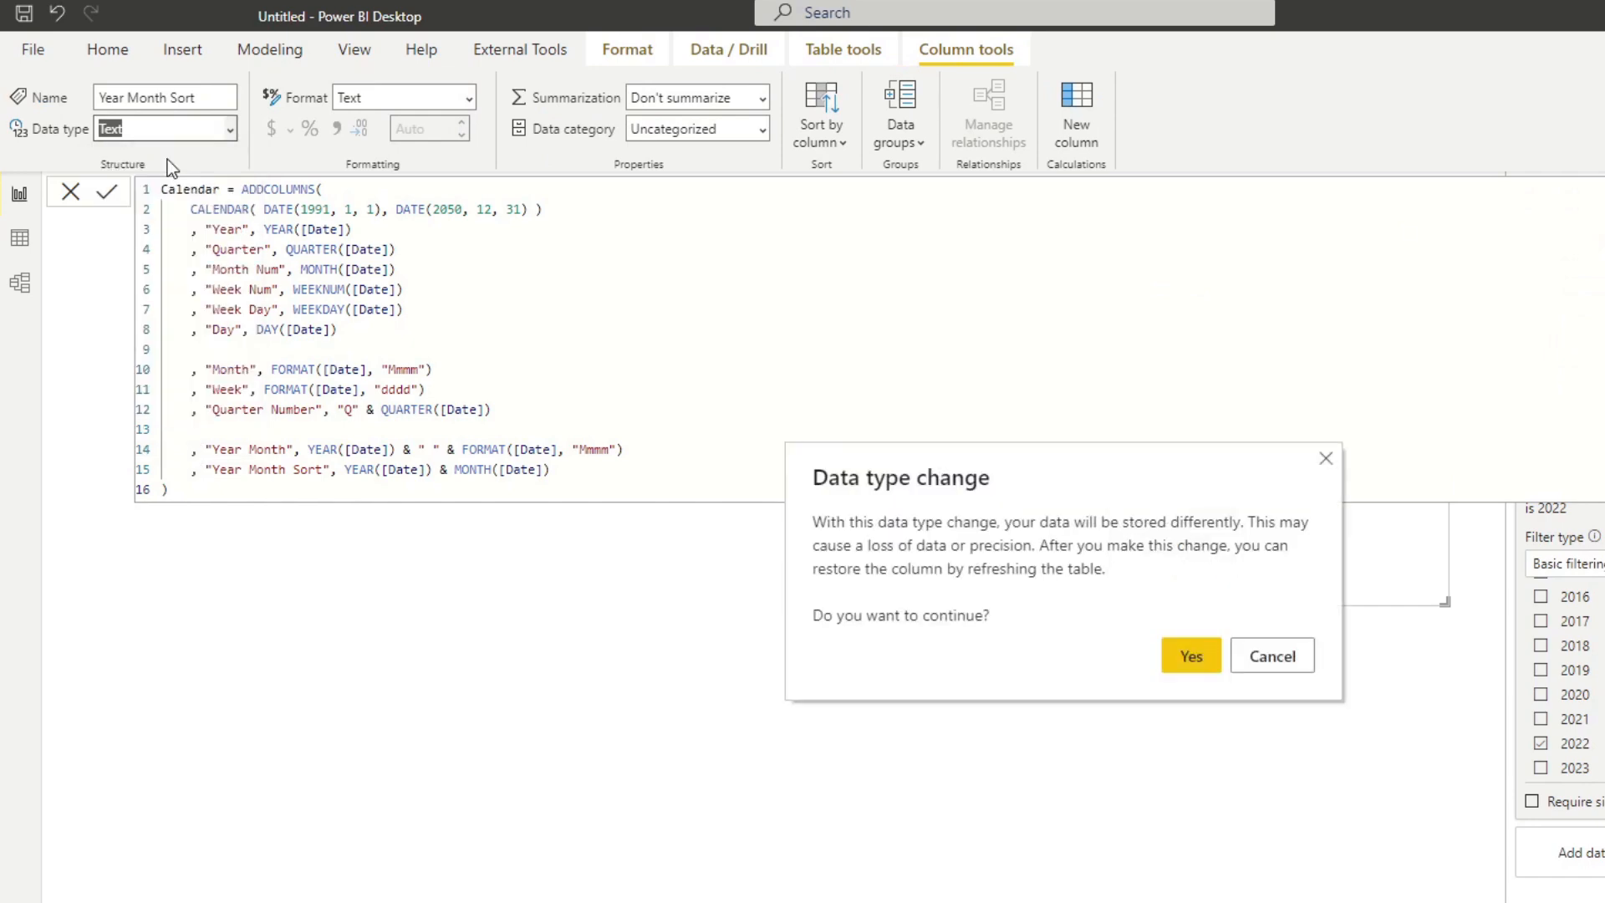
{"action": "left_click", "coordinate": [1175, 660]}
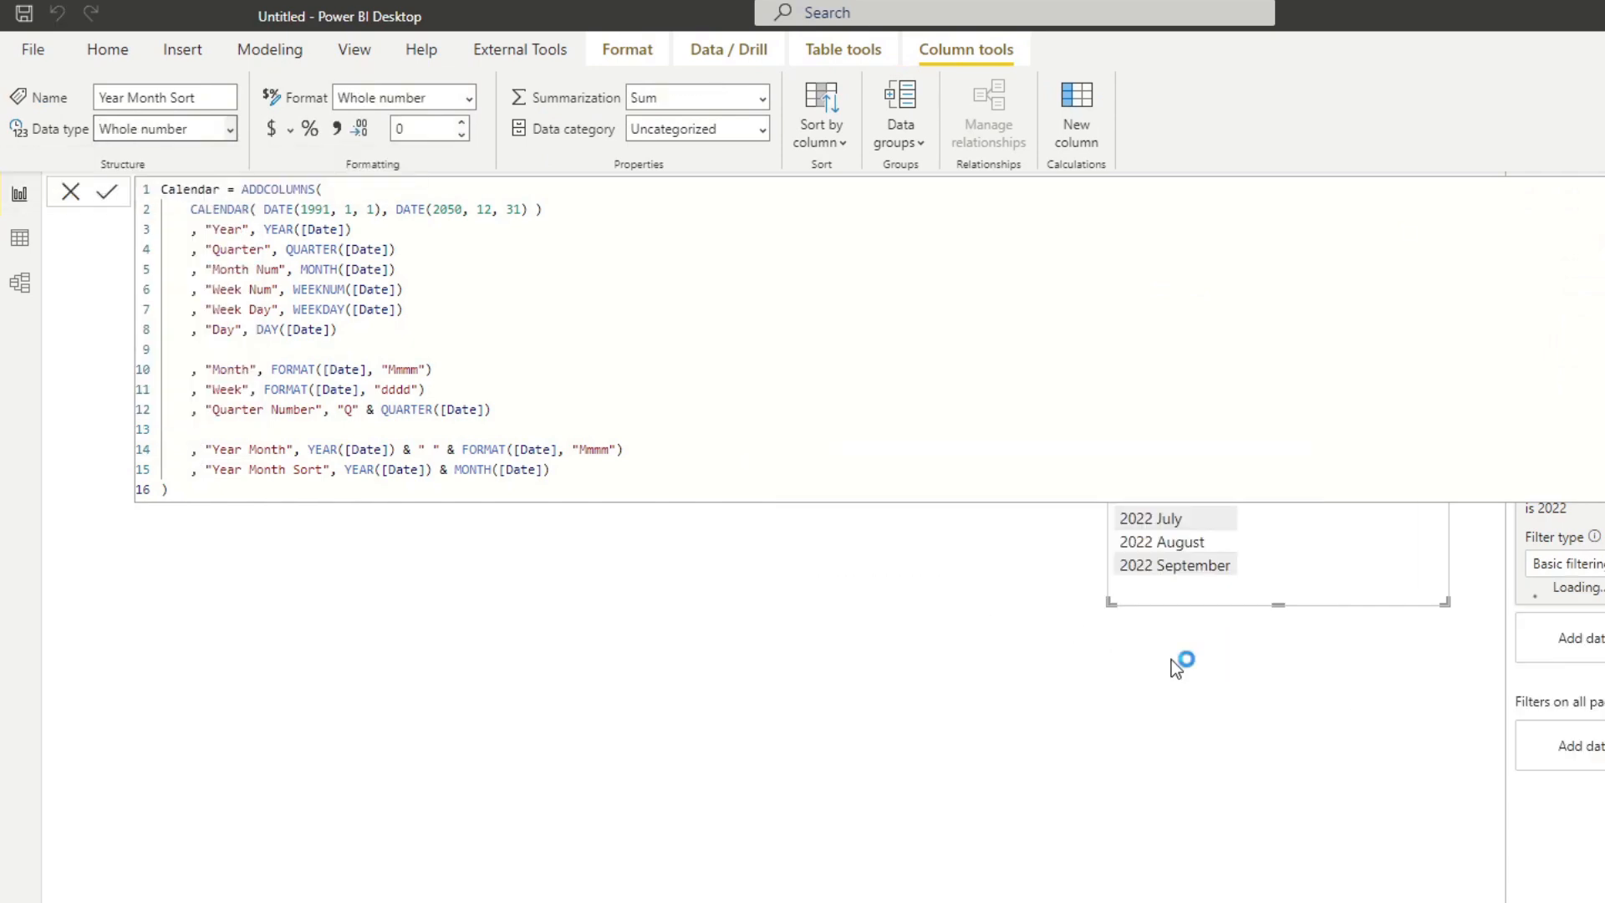
{"action": "left_click", "coordinate": [926, 691]}
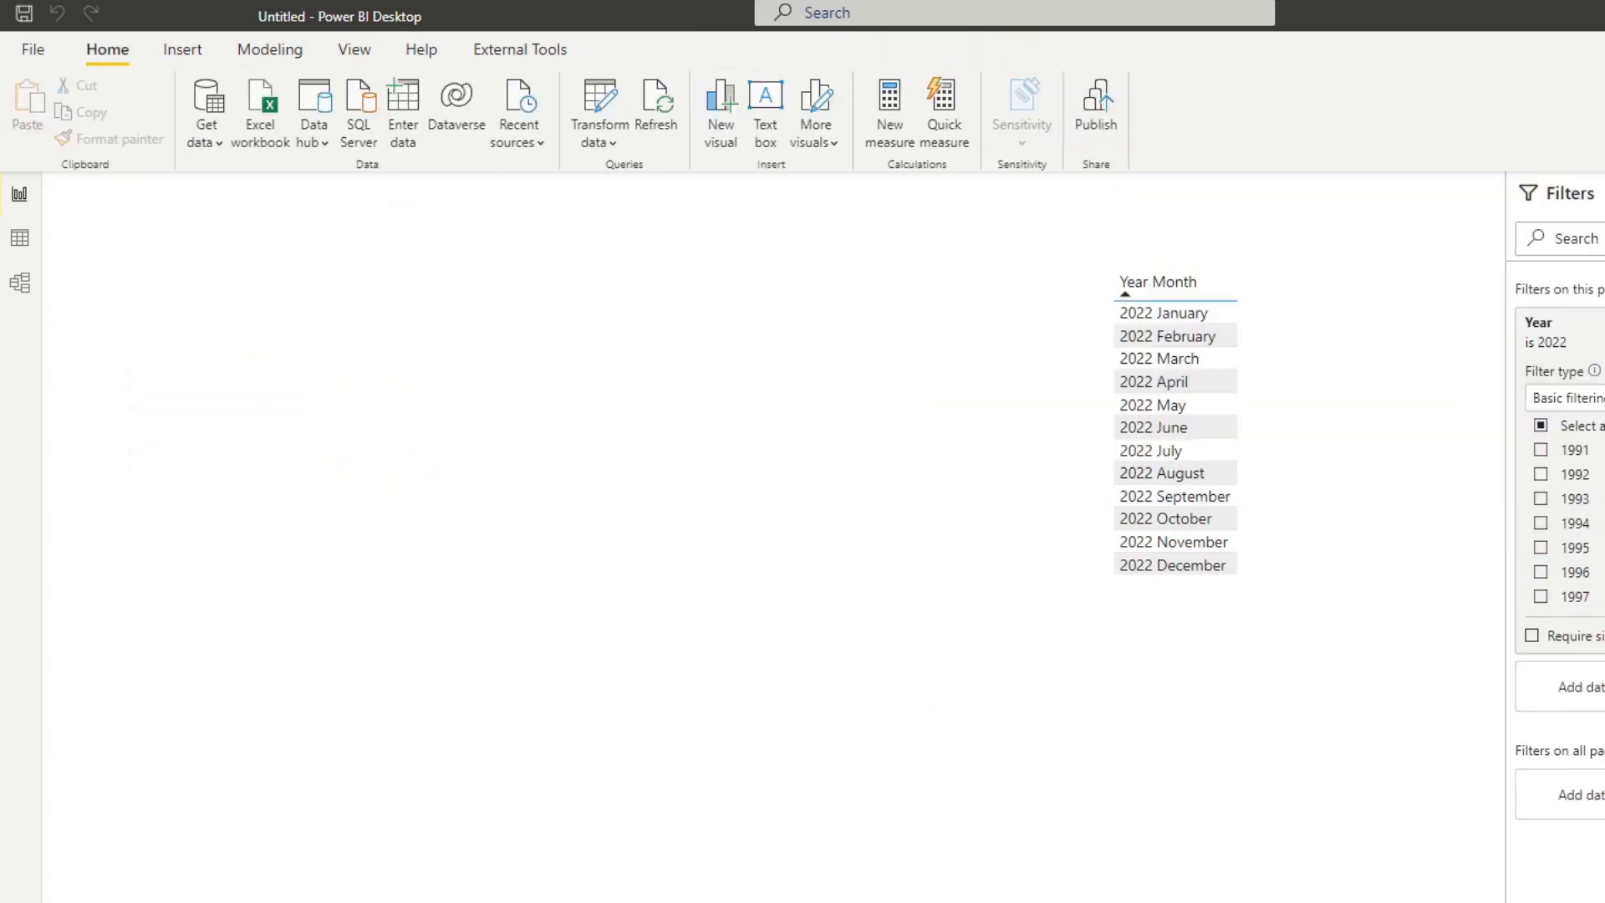
Try adding Year Month Sort to the Year Month table visual, and undo the addition.
{"action": "left_click", "coordinate": [1267, 368]}
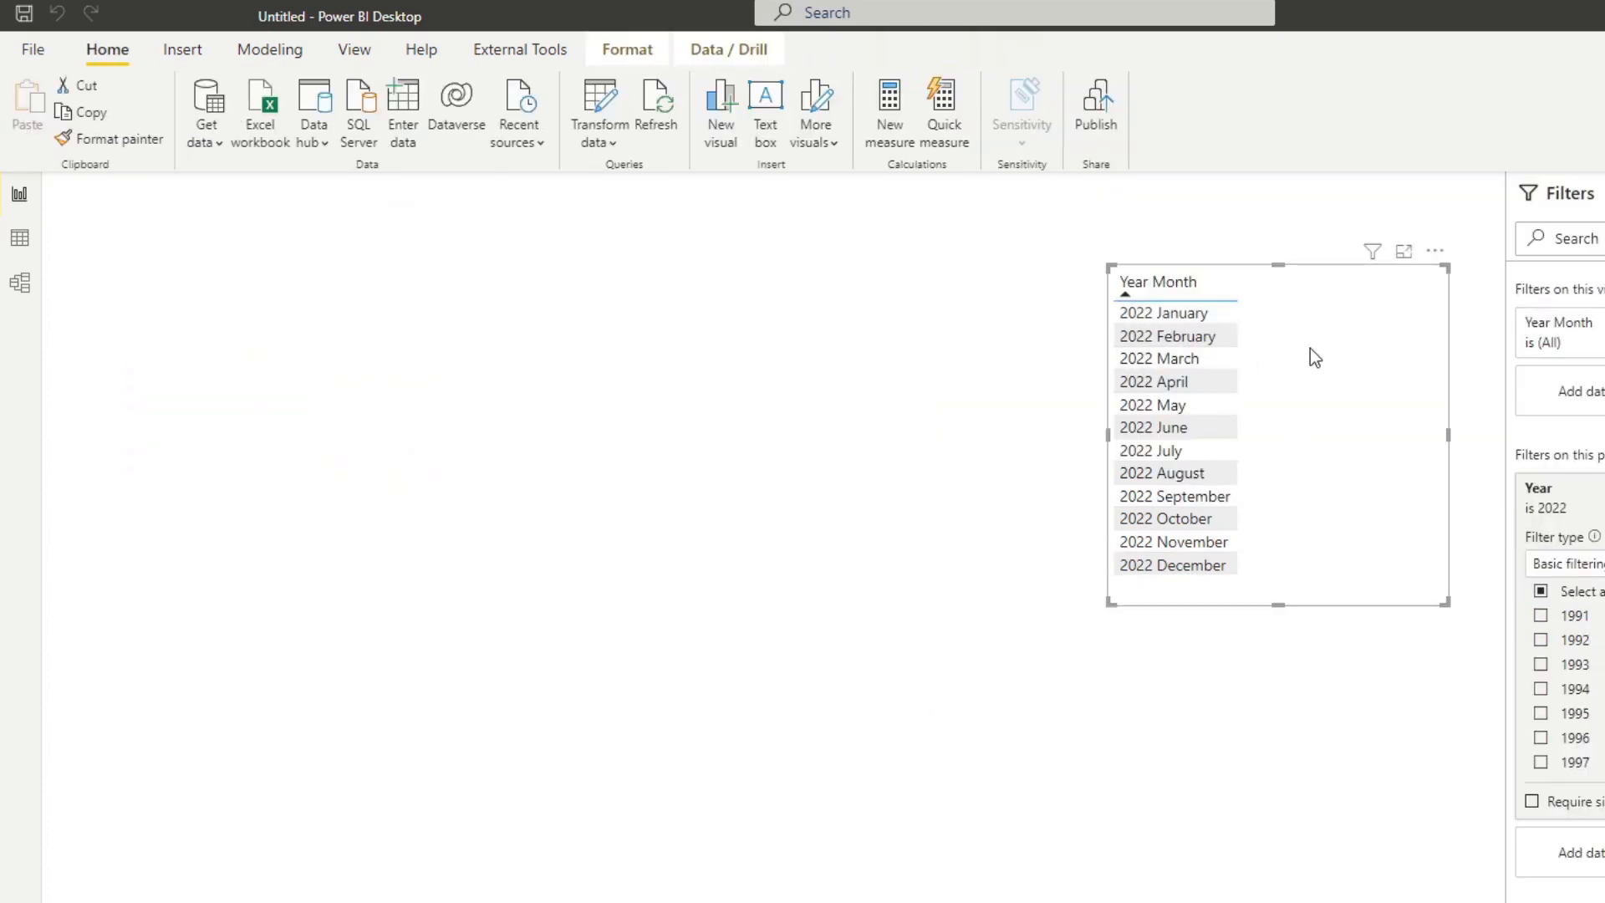
{"action": "left_click_drag", "start_coordinate": [1604, 478], "coordinate": [1348, 480]}
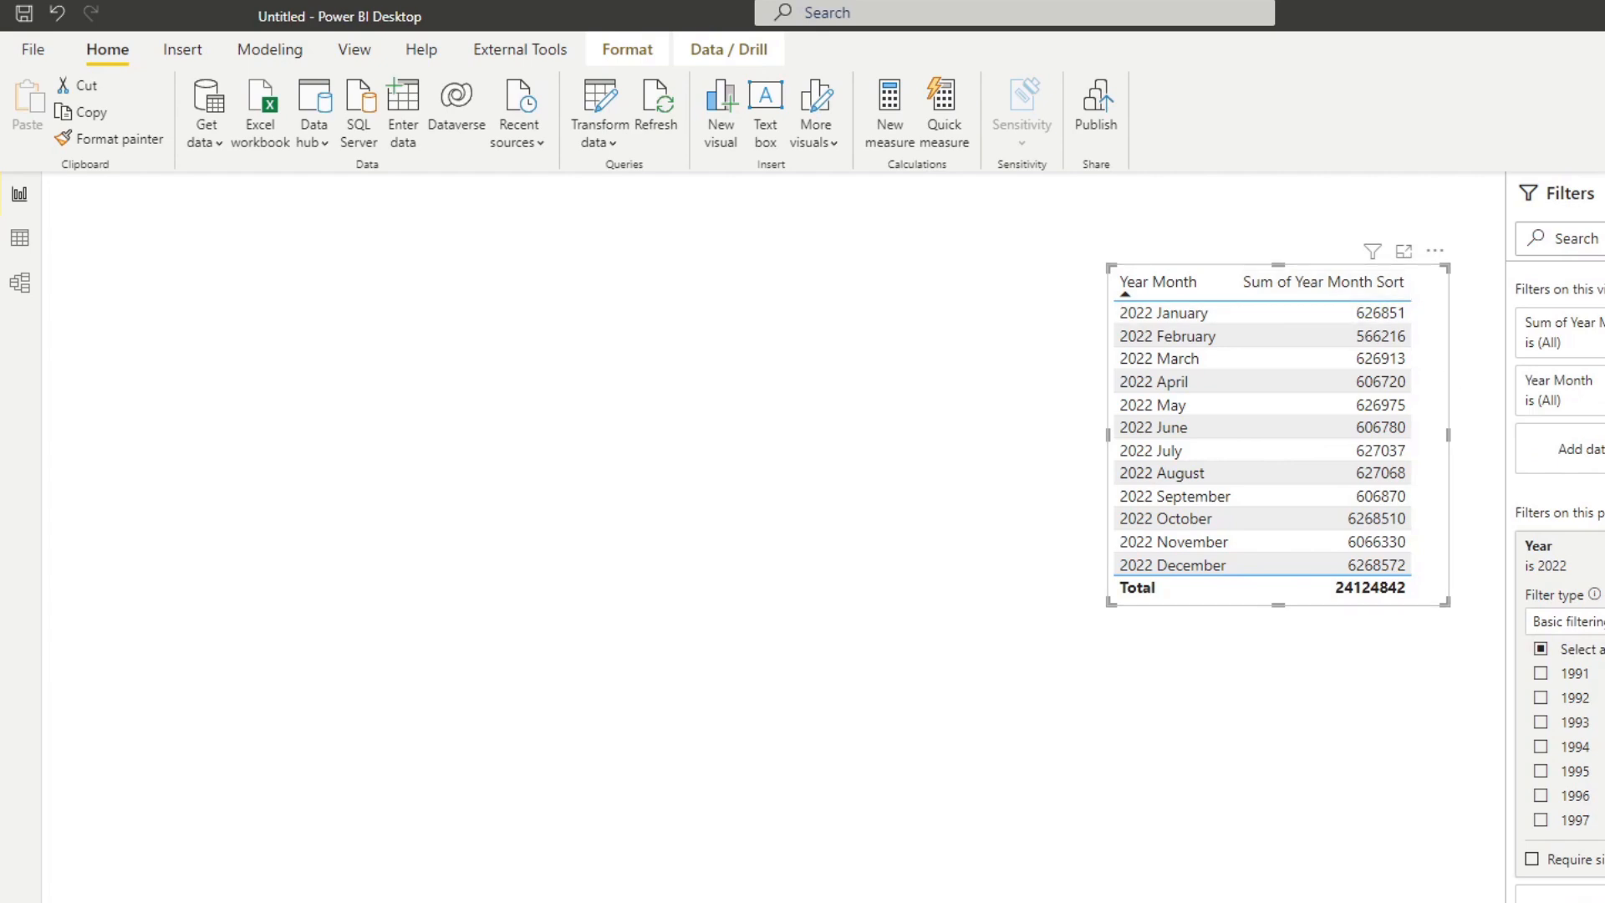
{"action": "key", "text": "ctrl+z"}
Shift the Year Month table visual slightly down and check its order in descending and ascending sort.
{"action": "left_click_drag", "start_coordinate": [1271, 374], "coordinate": [1302, 430]}
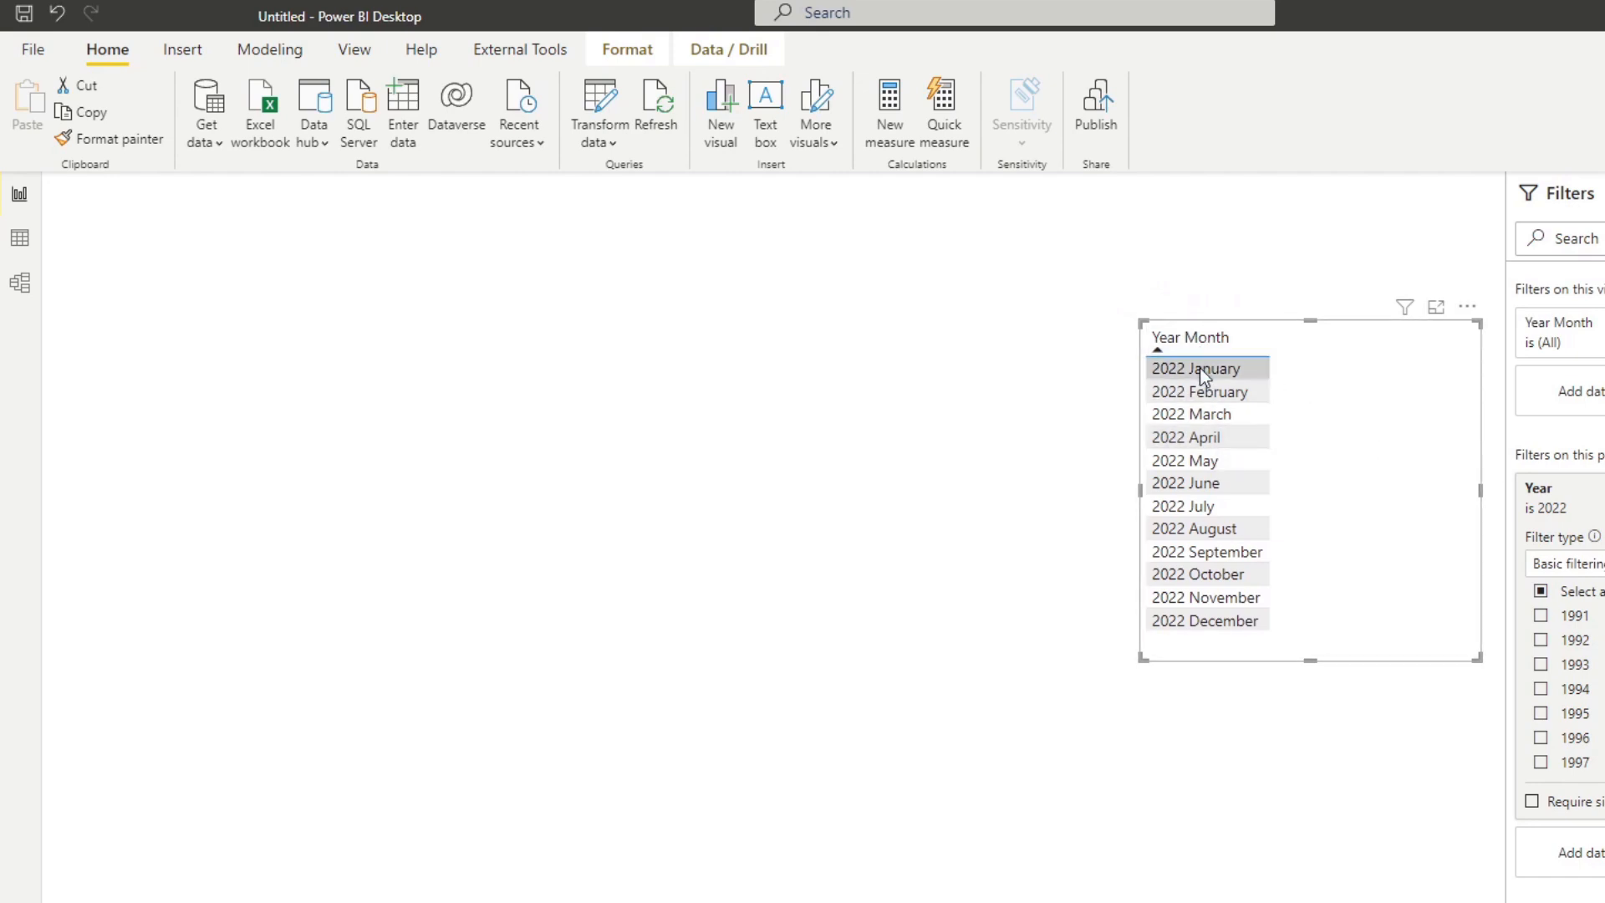
{"action": "left_click", "coordinate": [1231, 338]}
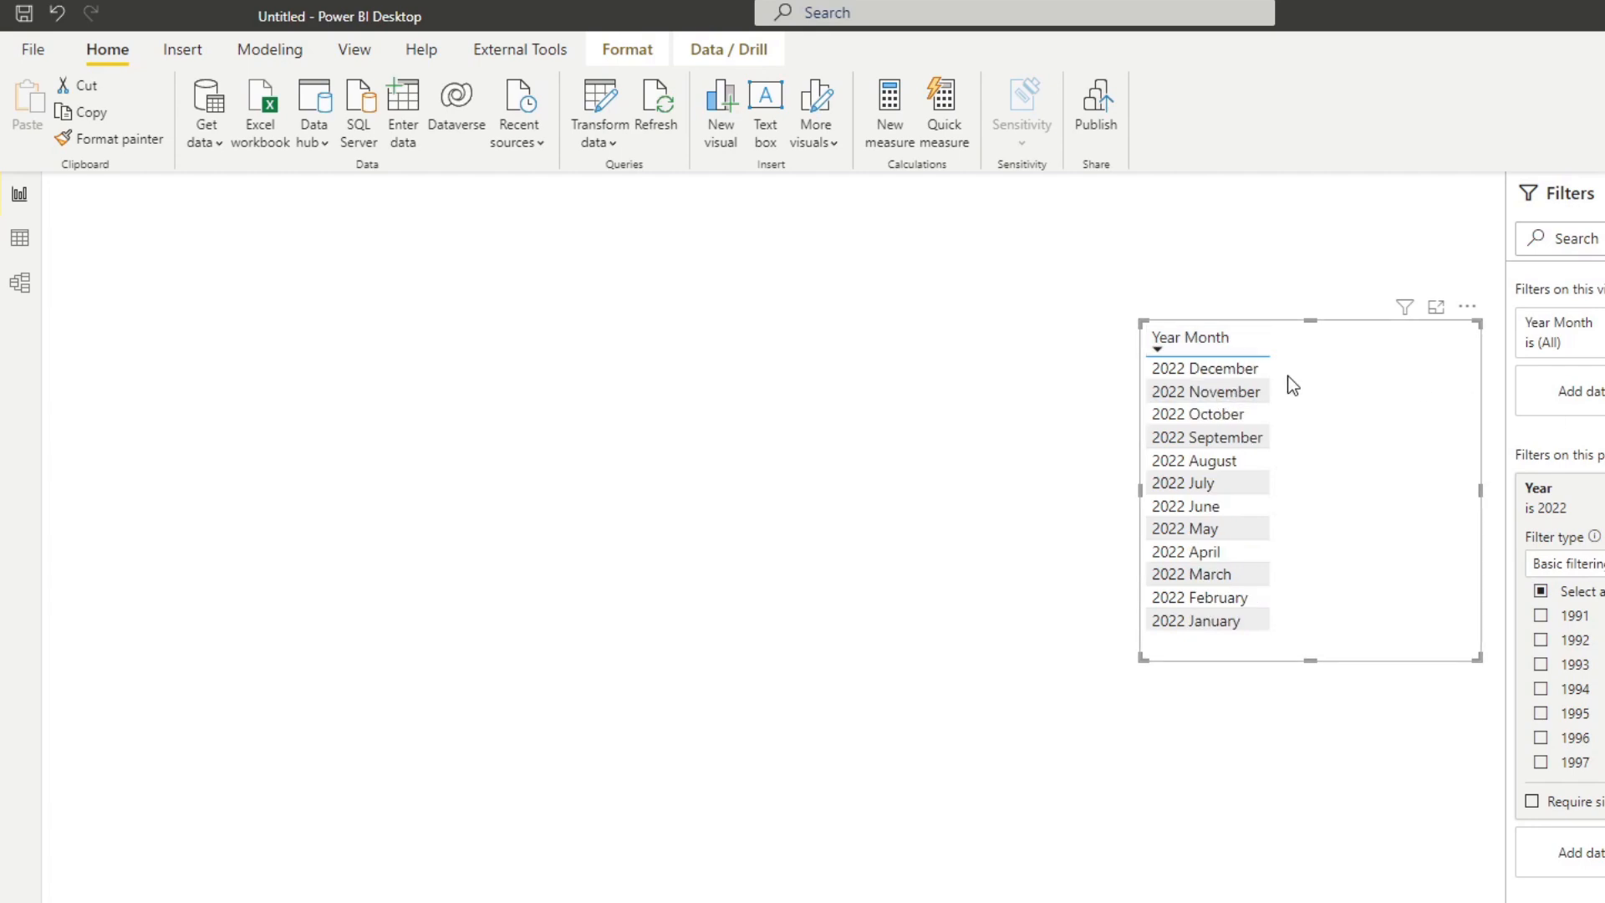
{"action": "left_click", "coordinate": [1250, 338]}
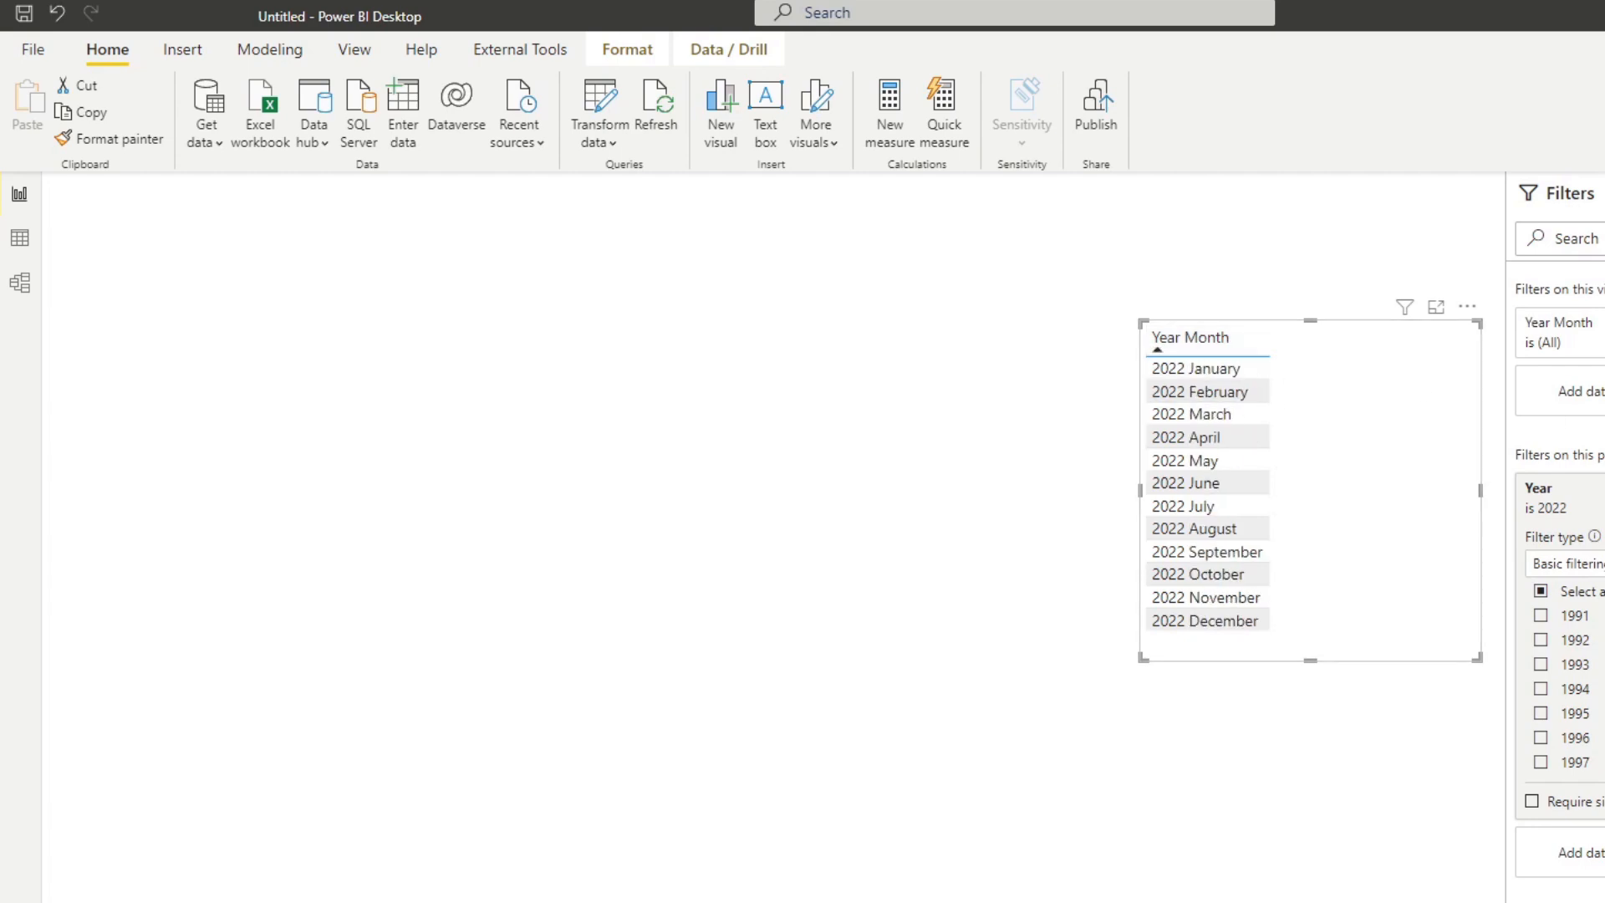
Hide the Year Month Sort column of the Calendar table from the report fields.
{"action": "left_click", "coordinate": [20, 284]}
{"action": "left_click", "coordinate": [1604, 582]}
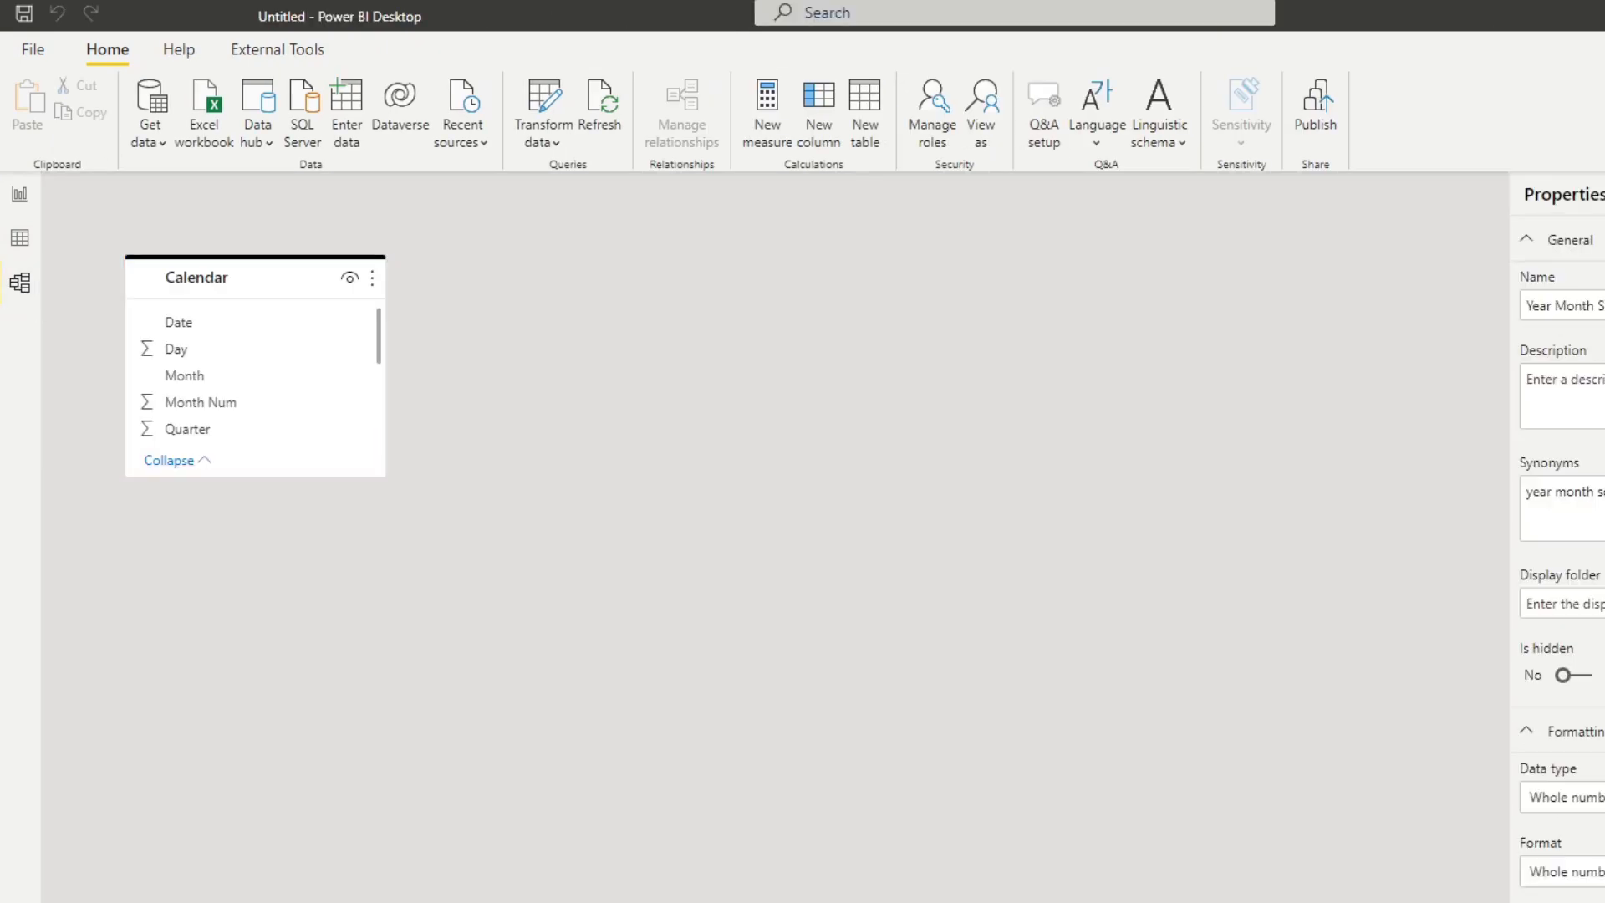
{"action": "left_click", "coordinate": [19, 238]}
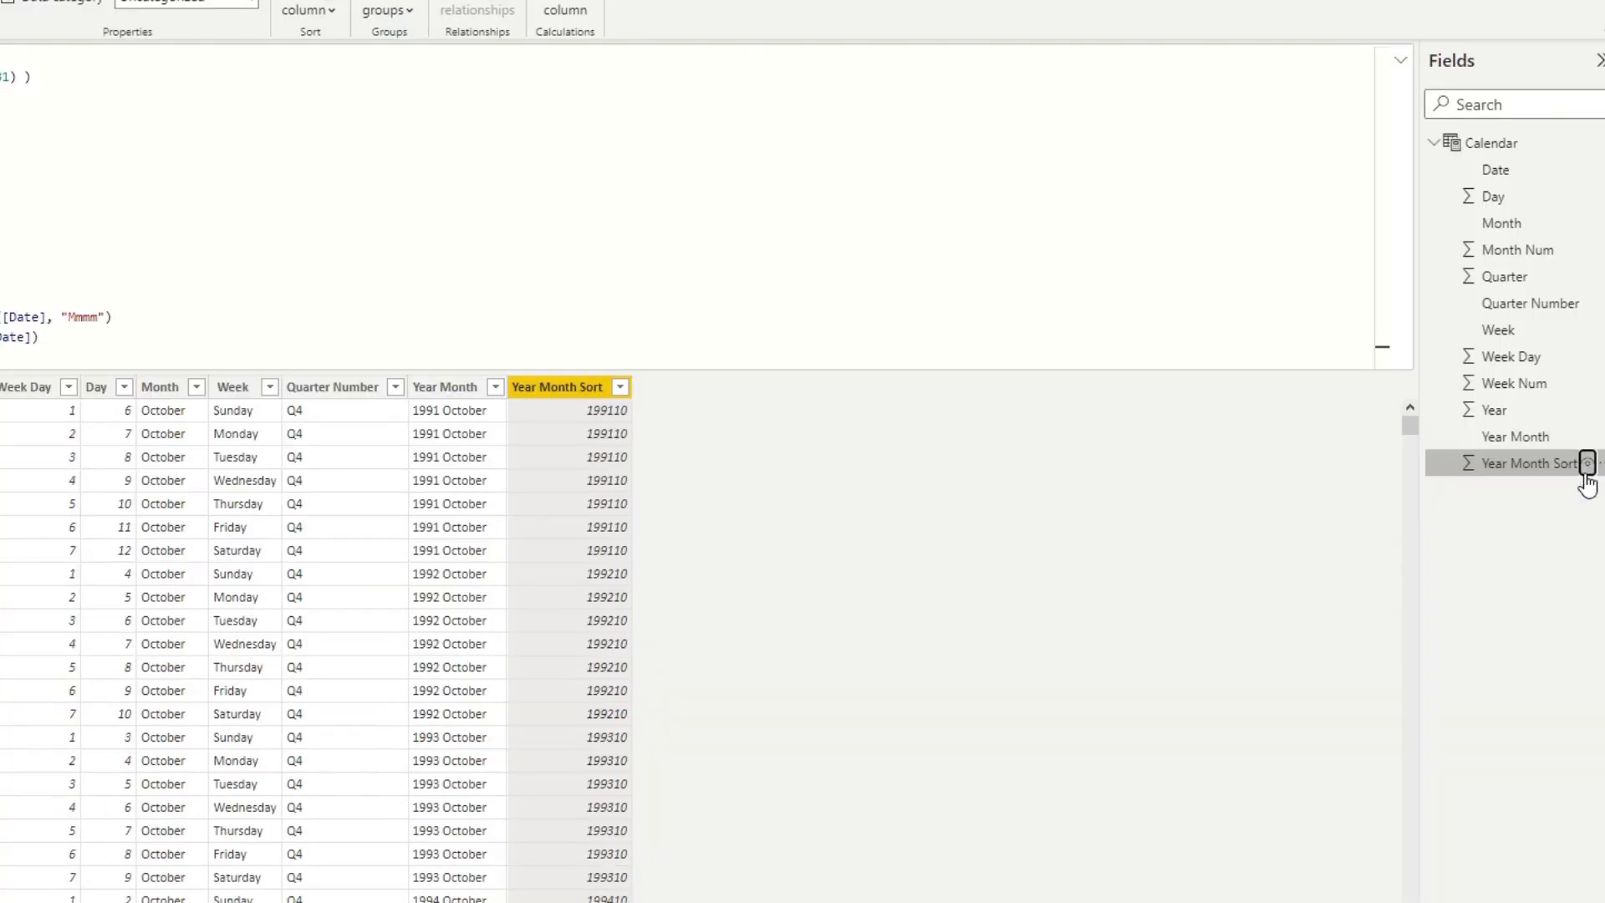
{"action": "left_click", "coordinate": [1586, 468]}
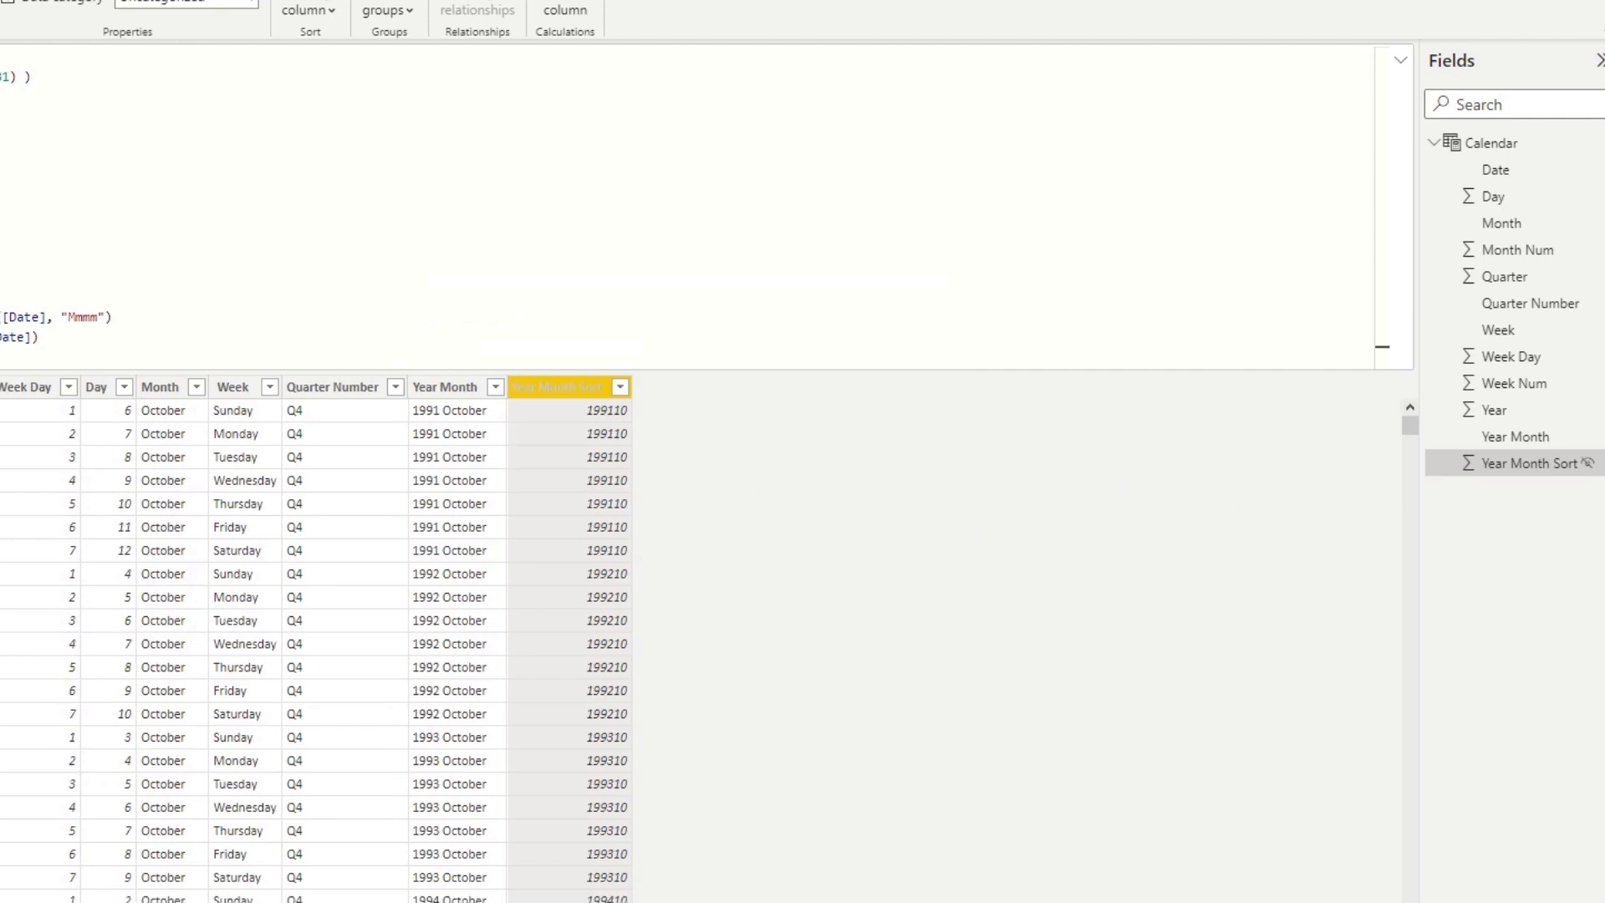
Return to the report, narrow the Year Month table visual and reposition it on the canvas.
{"action": "left_click", "coordinate": [0, 68]}
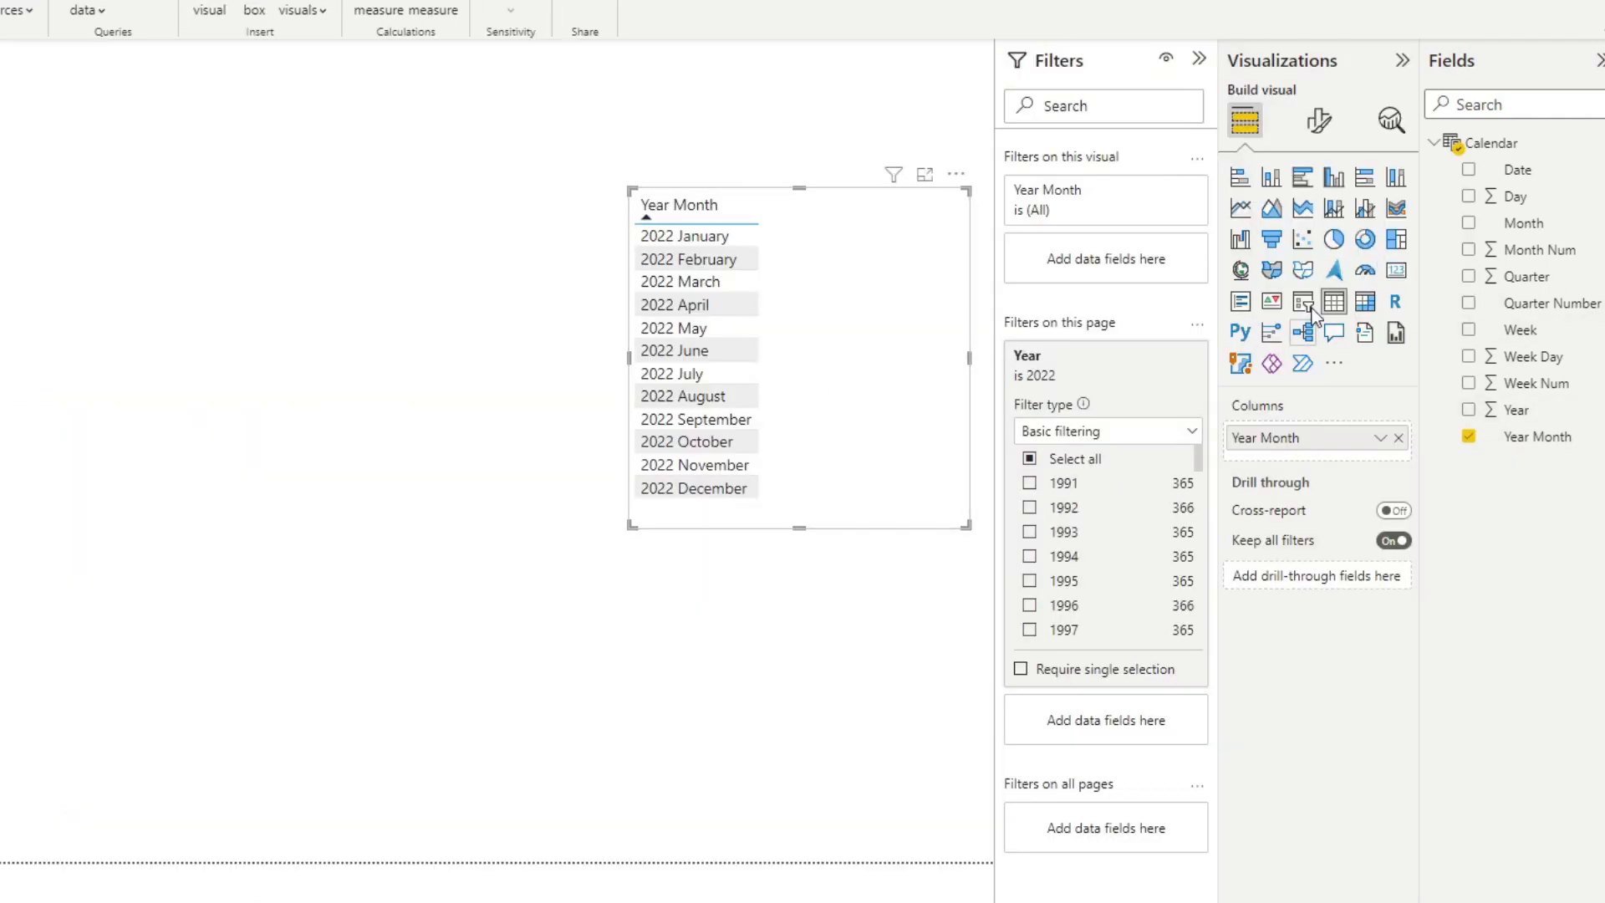
{"action": "left_click_drag", "start_coordinate": [824, 263], "coordinate": [839, 286]}
{"action": "left_click_drag", "start_coordinate": [983, 380], "coordinate": [842, 382]}
{"action": "left_click_drag", "start_coordinate": [815, 299], "coordinate": [924, 334]}
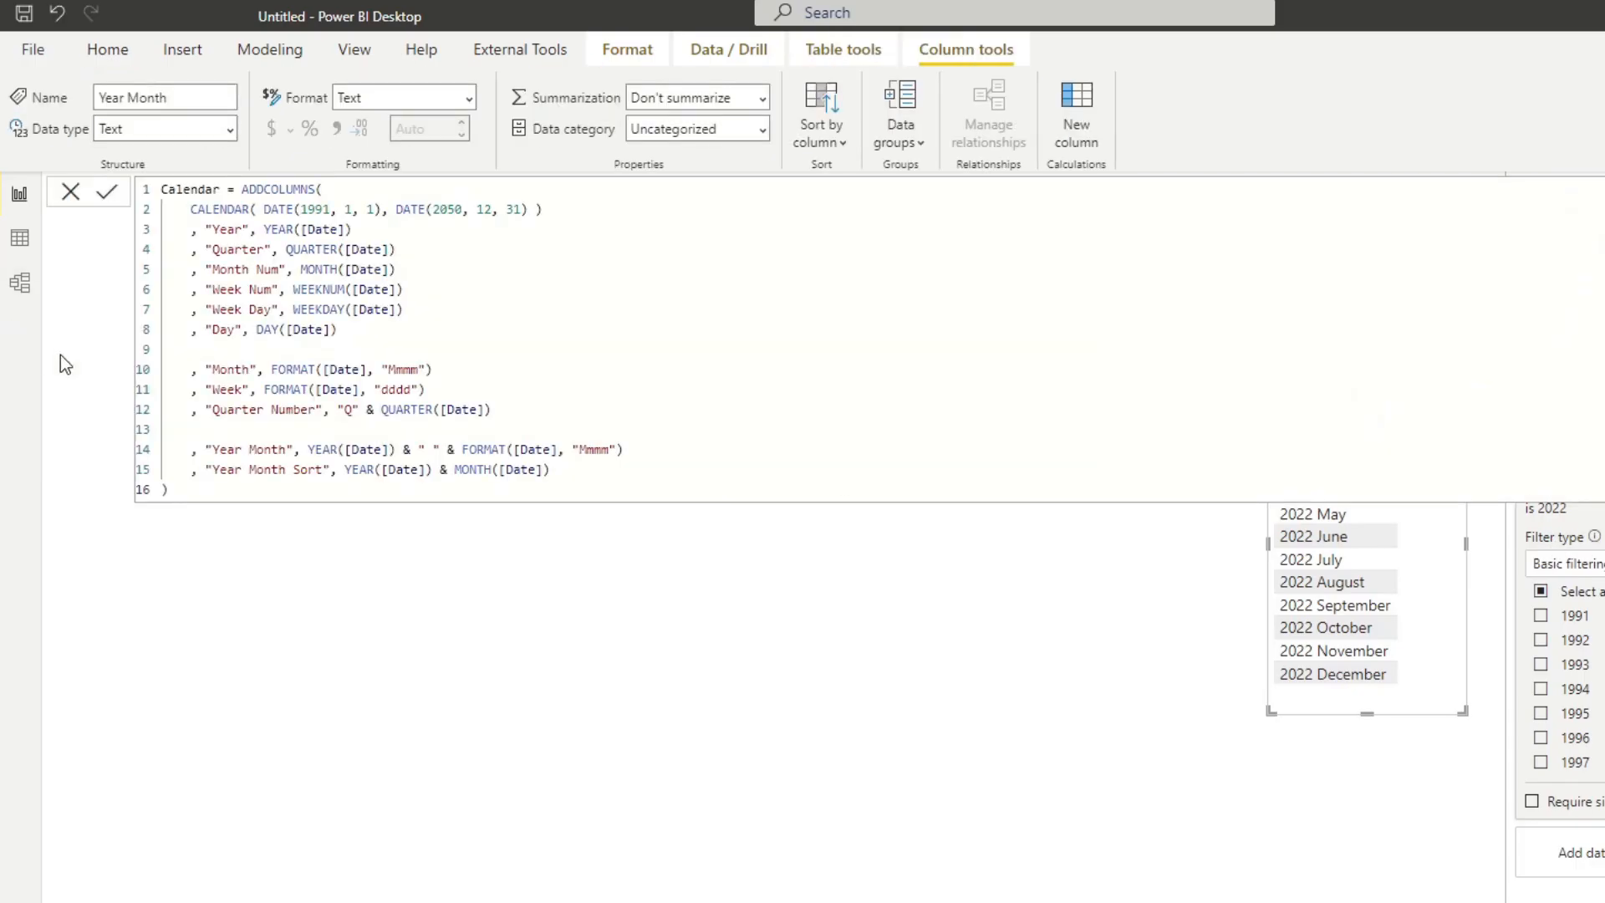
In the data view, start a new "Year Quarter" column in the Calendar formula, below Year Month Sort.
{"action": "left_click", "coordinate": [19, 241]}
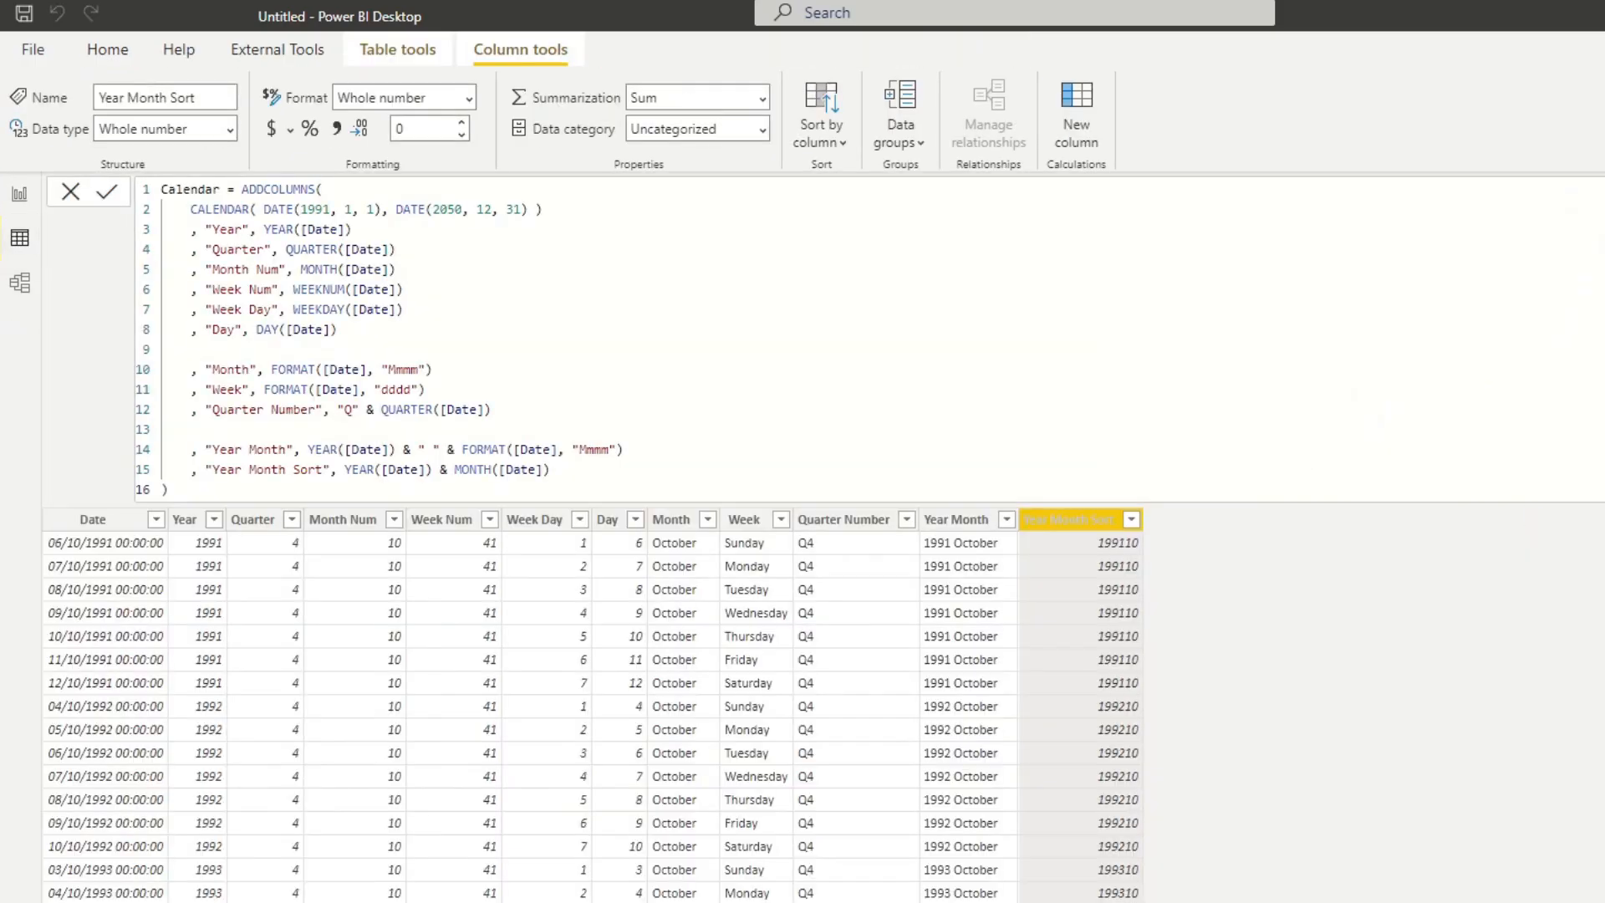
{"action": "left_click", "coordinate": [587, 469]}
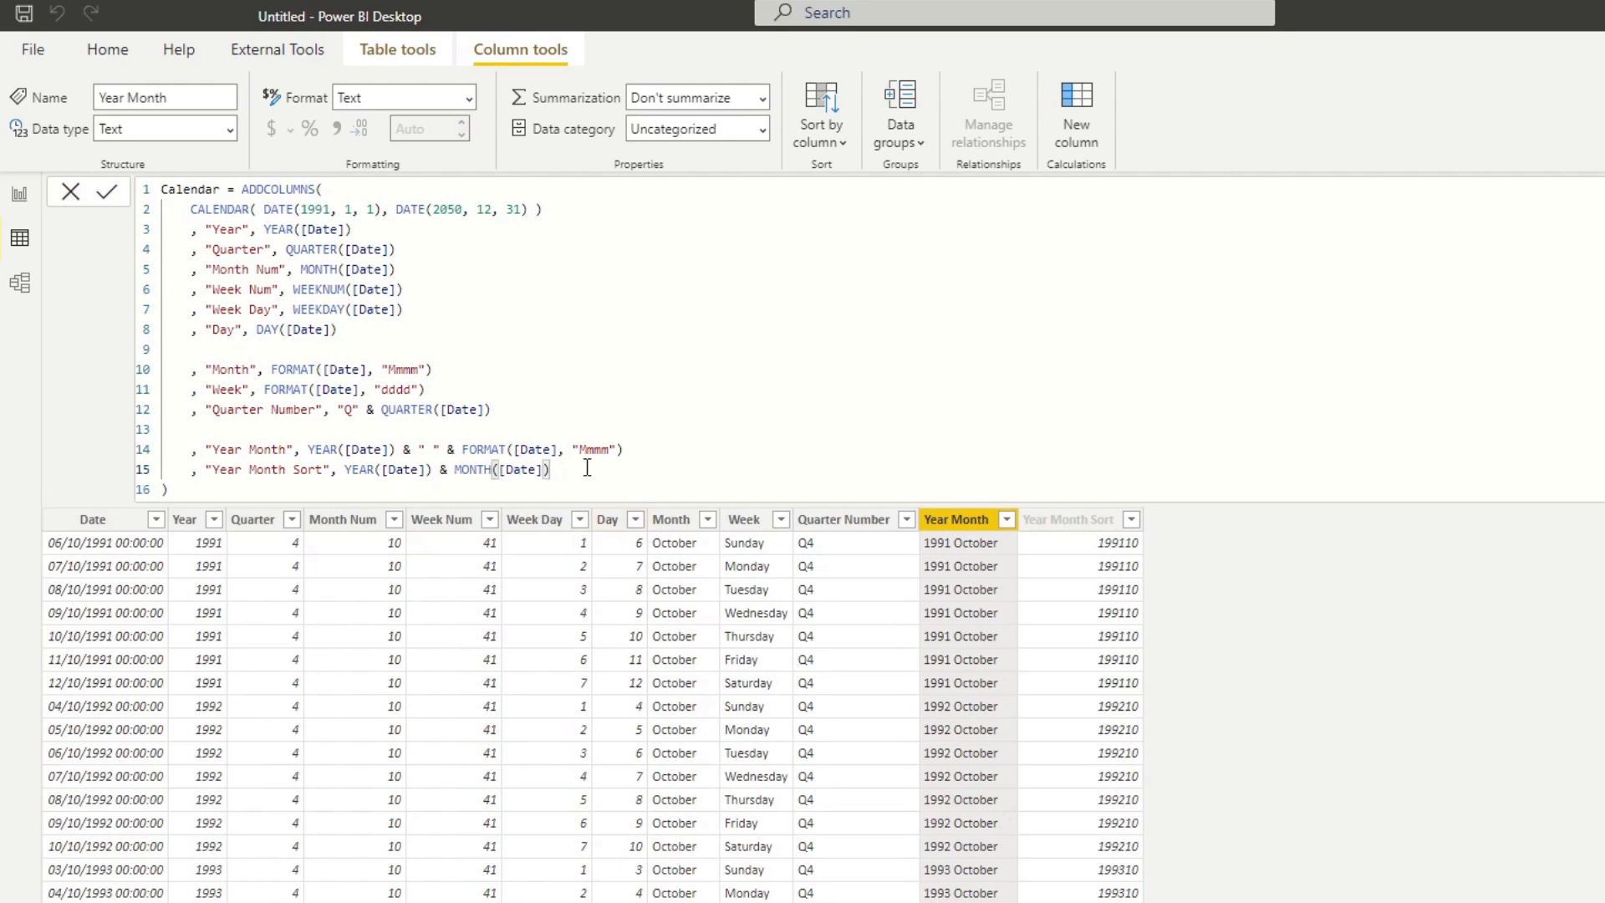
{"action": "key", "text": "Return"}
{"action": "key", "text": "Return"}
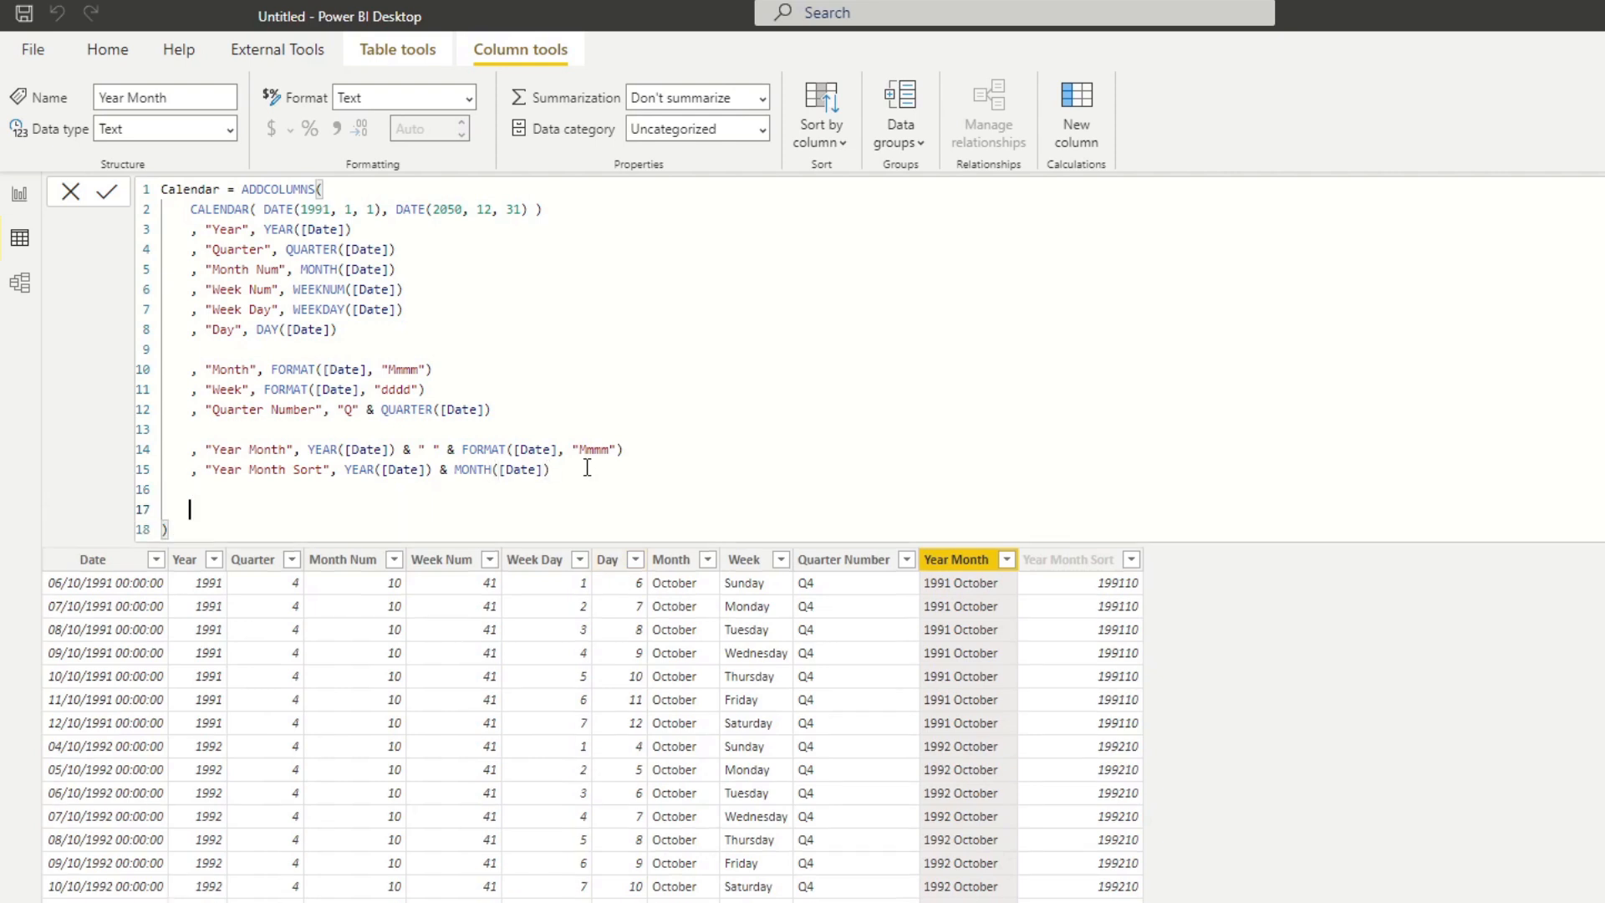
{"action": "type", "text": ", \"Yea"}
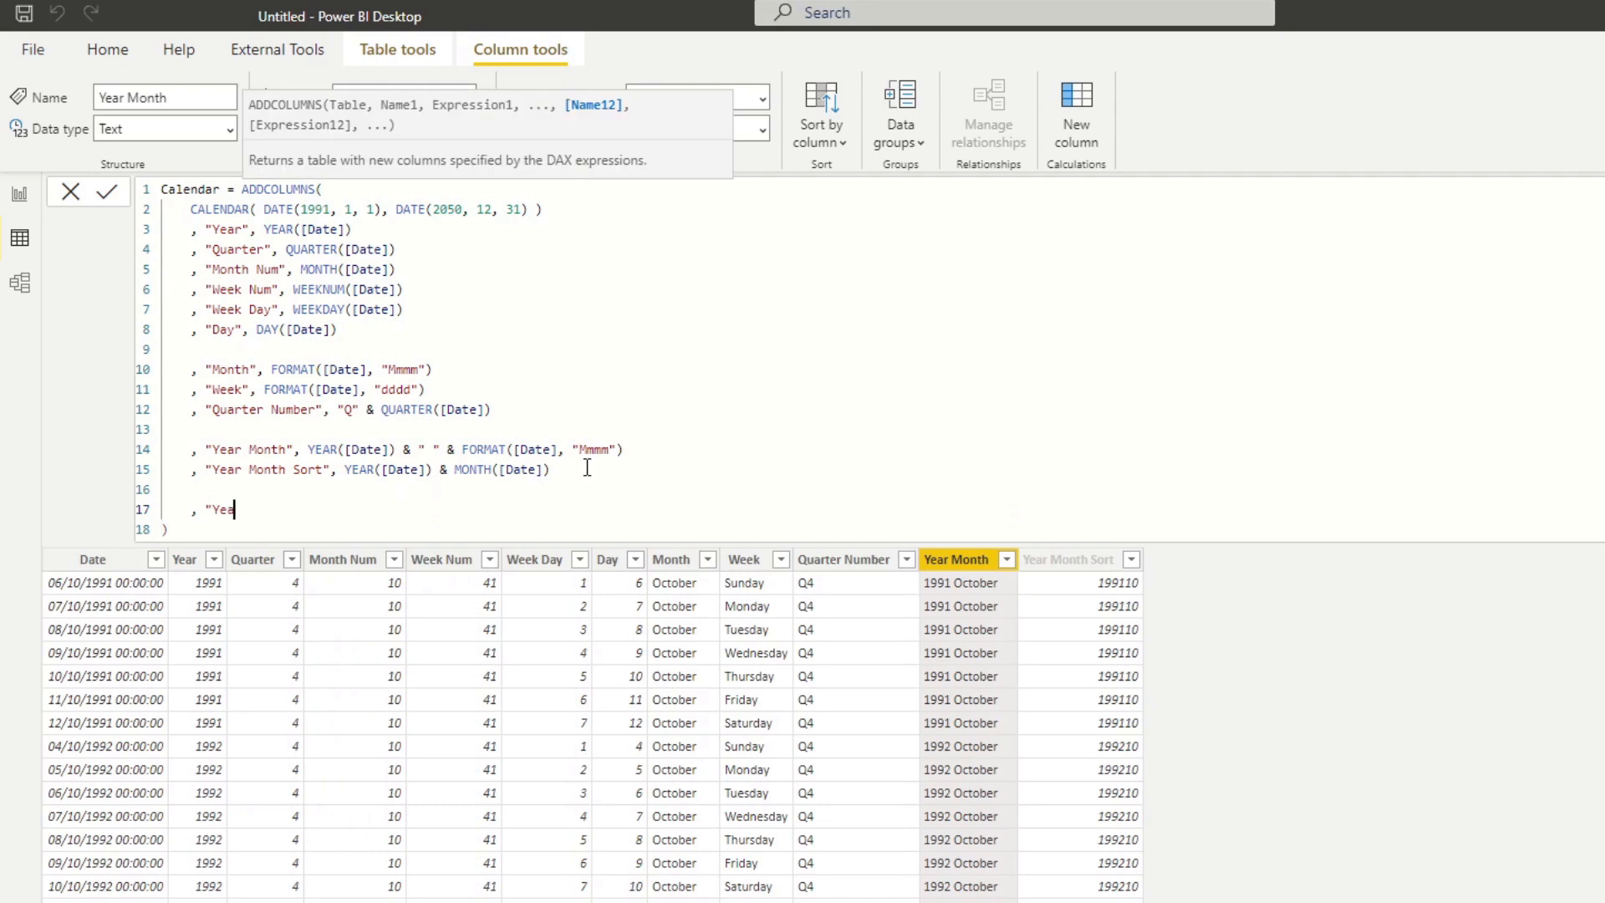
{"action": "type", "text": "r Quare"}
{"action": "key", "text": "BackSpace"}
{"action": "type", "text": "ter \","}
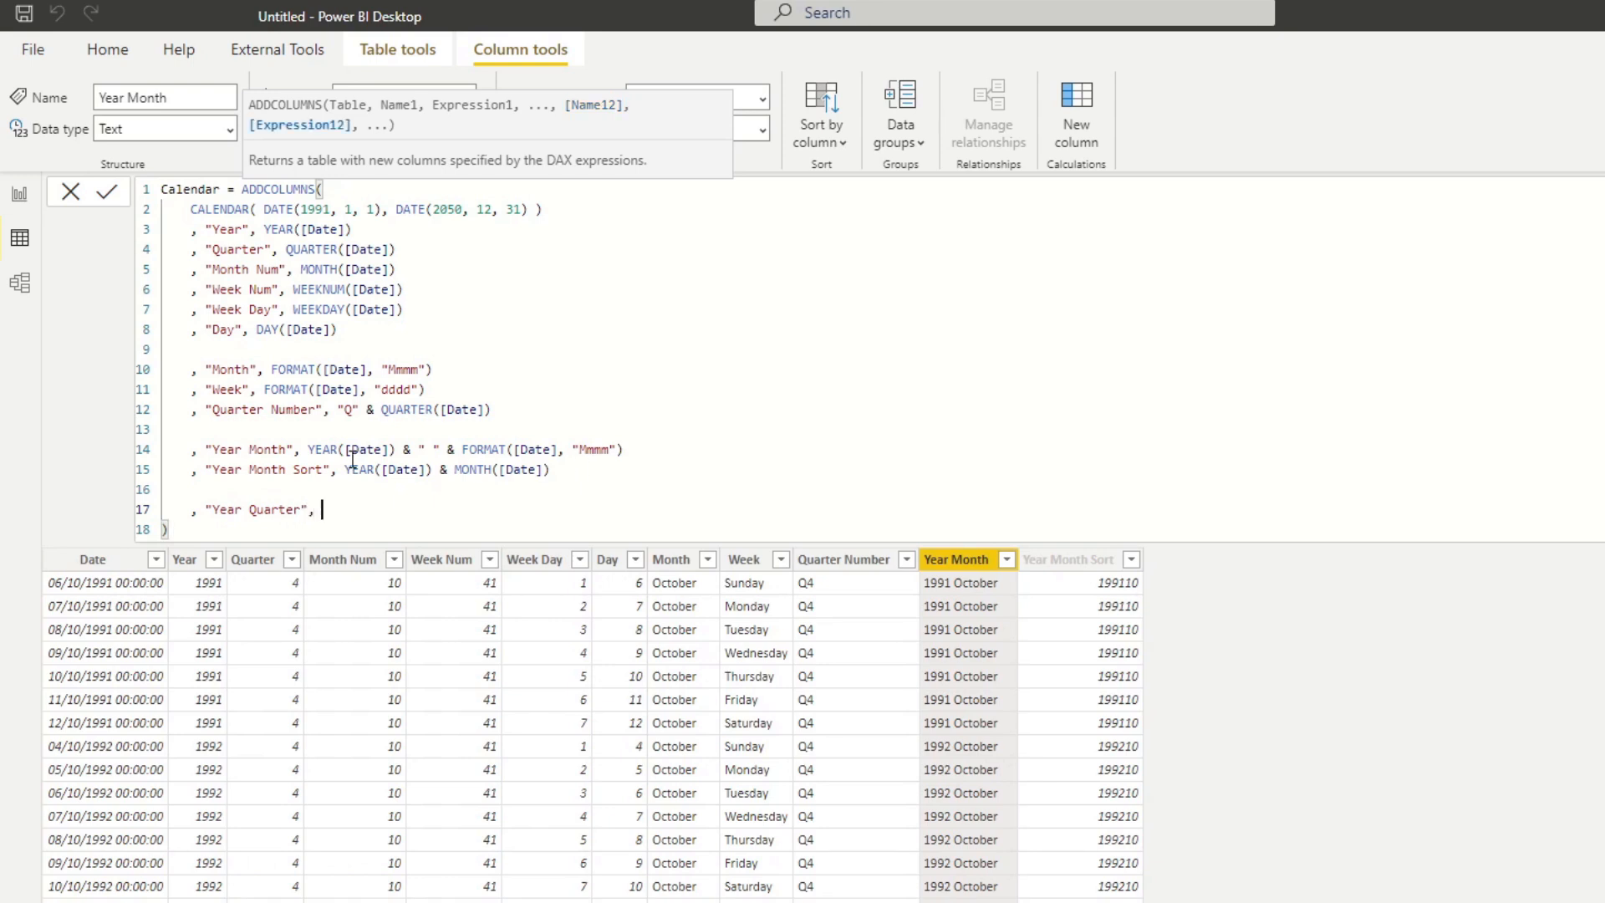
Define Year Quarter as YEAR([Date]) & " " & "Q" & QUARTER([Date]), reusing the existing expressions, and commit the formula.
{"action": "mouse_move", "coordinate": [308, 449]}
{"action": "left_mouse_down"}
{"action": "mouse_move", "coordinate": [461, 452]}
{"action": "mouse_move", "coordinate": [314, 455]}
{"action": "left_mouse_up"}
{"action": "key", "text": "ctrl+c"}
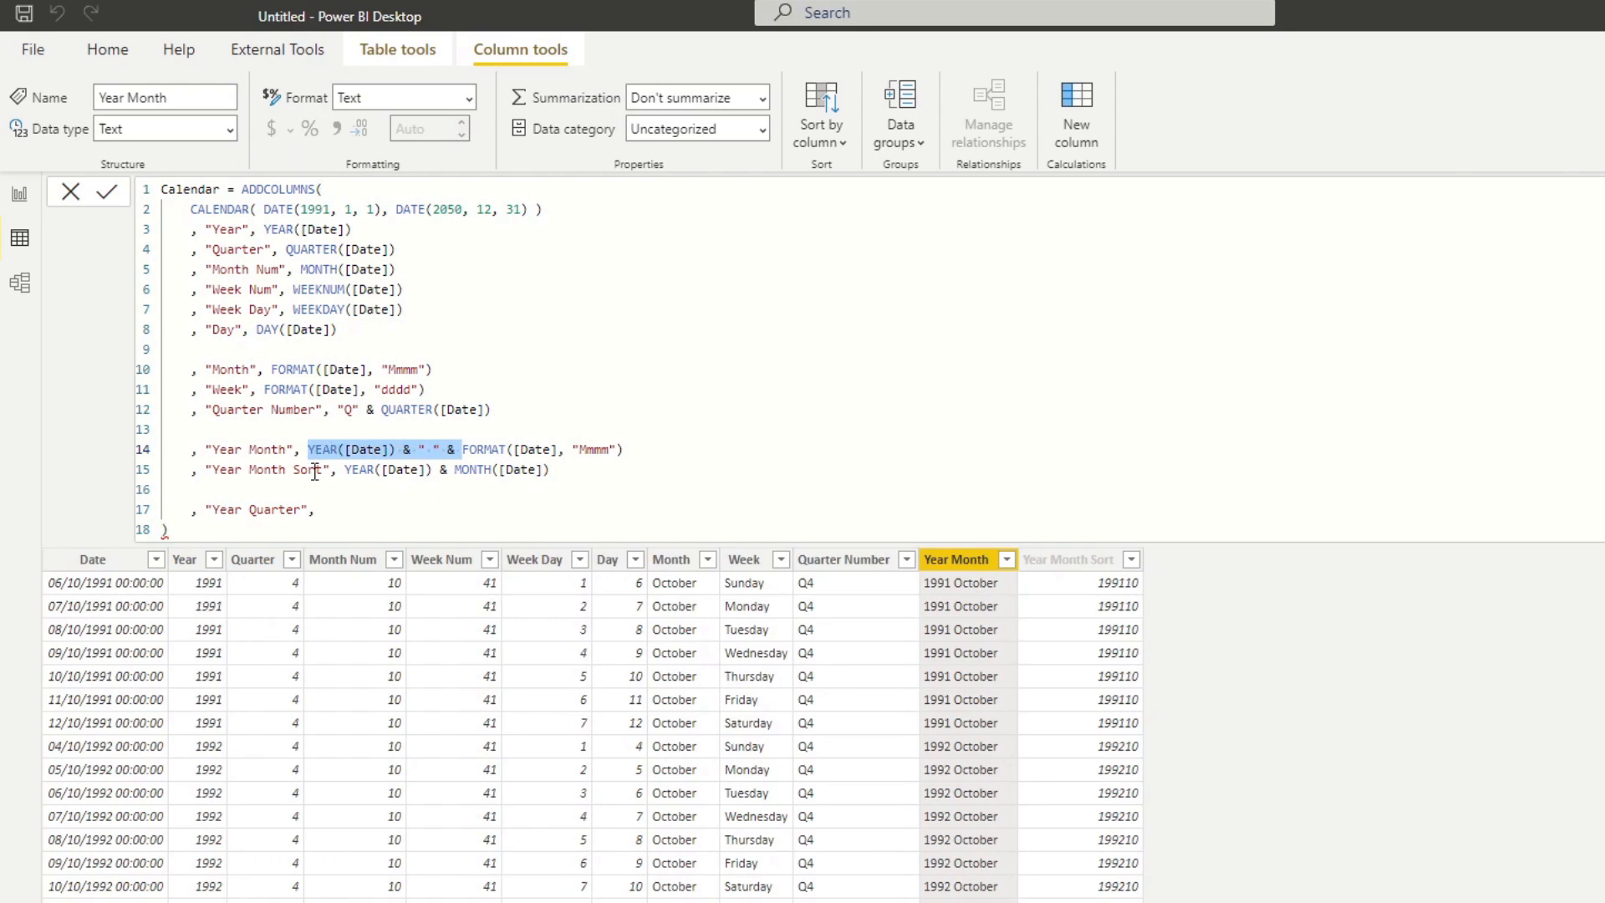
{"action": "left_click", "coordinate": [318, 509]}
{"action": "key", "text": "ctrl+v"}
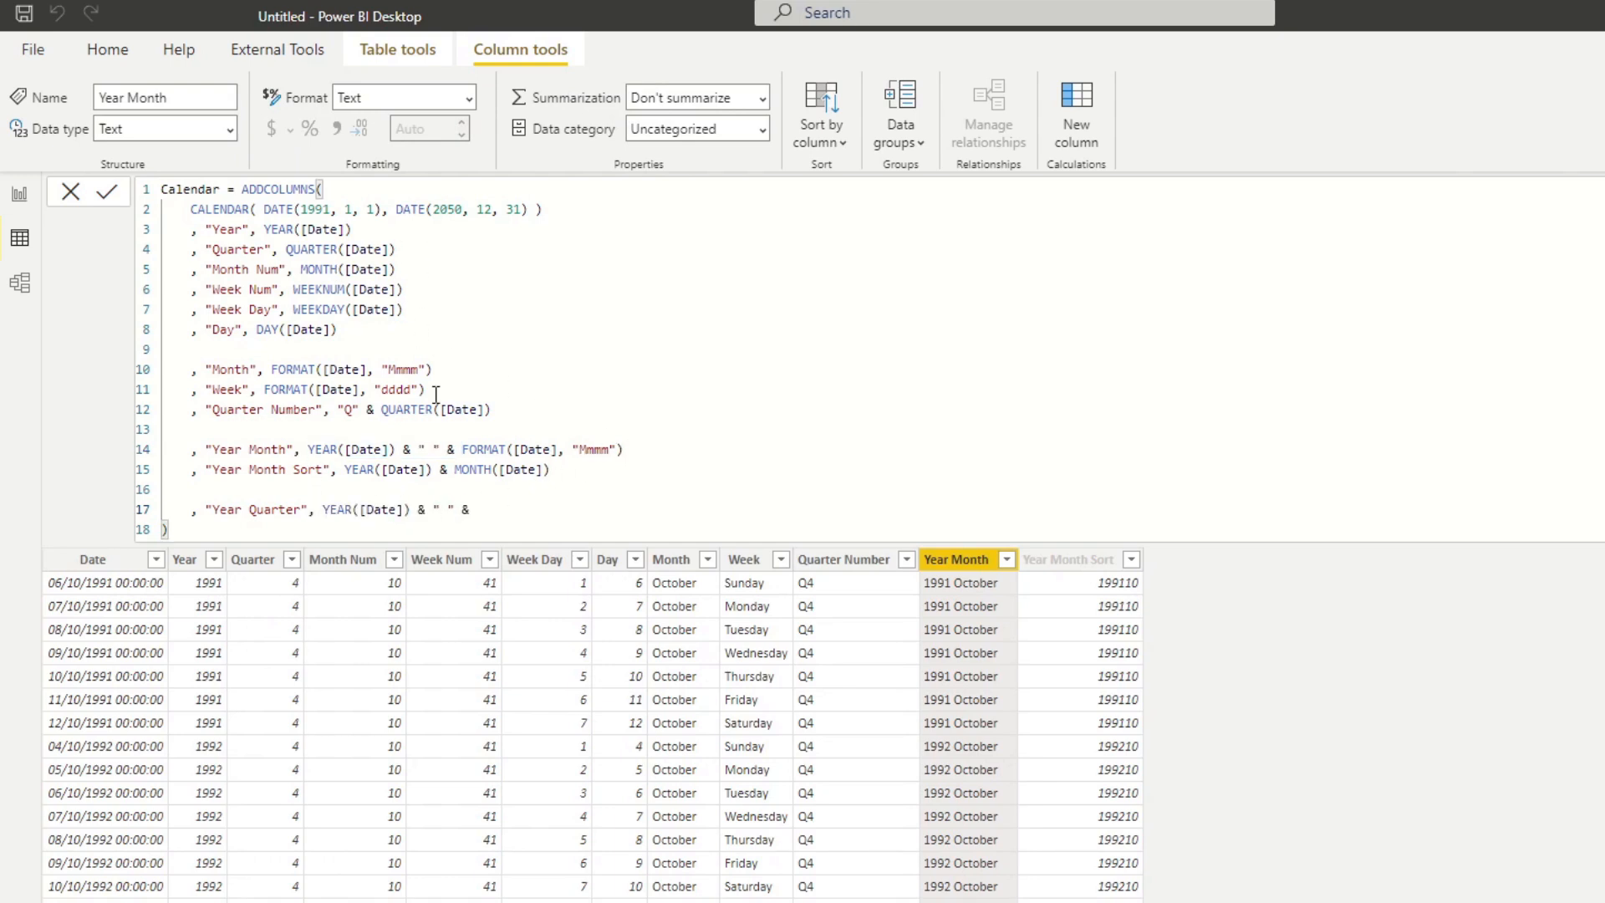
{"action": "left_click_drag", "start_coordinate": [502, 409], "coordinate": [339, 410]}
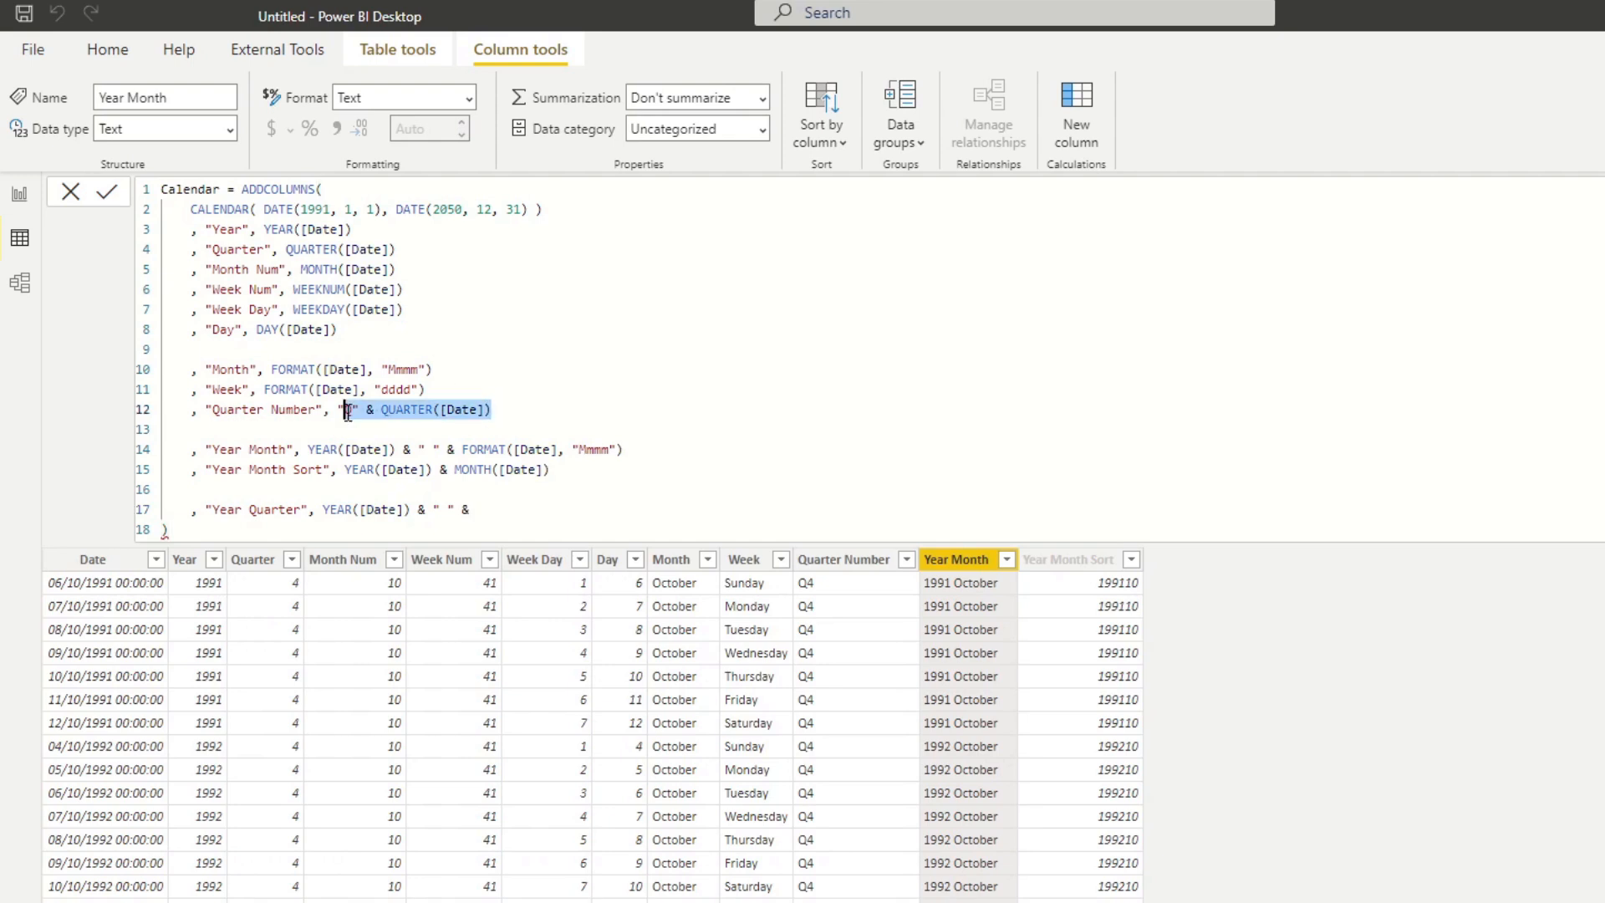
{"action": "key", "text": "ctrl+c"}
{"action": "left_click", "coordinate": [510, 508]}
{"action": "key", "text": "ctrl+v"}
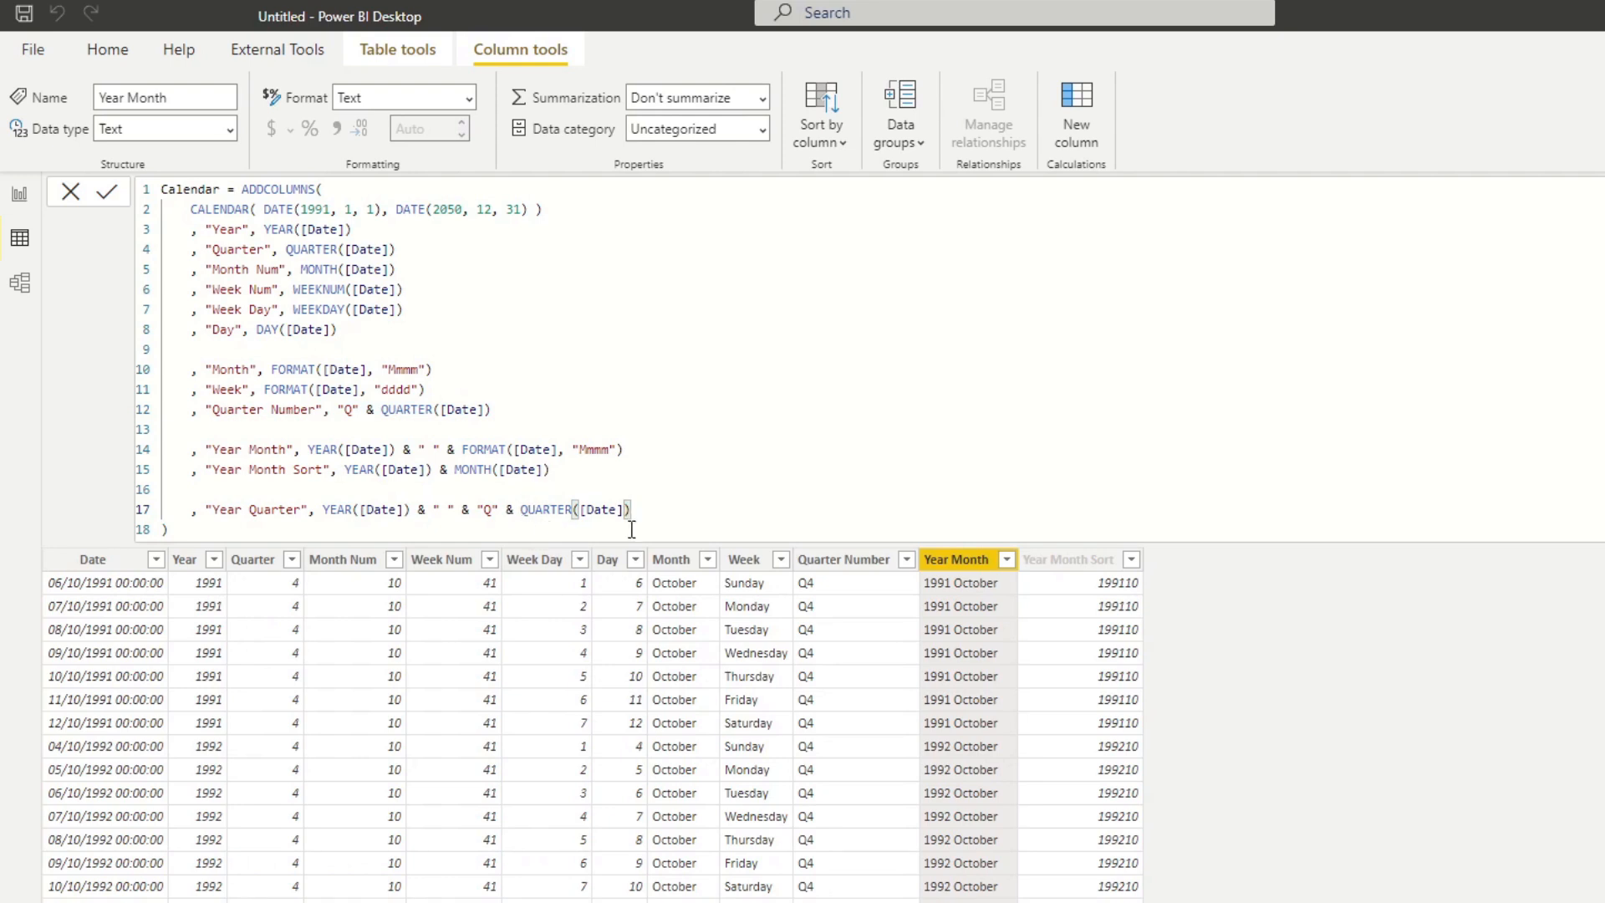
{"action": "key", "text": "Return"}
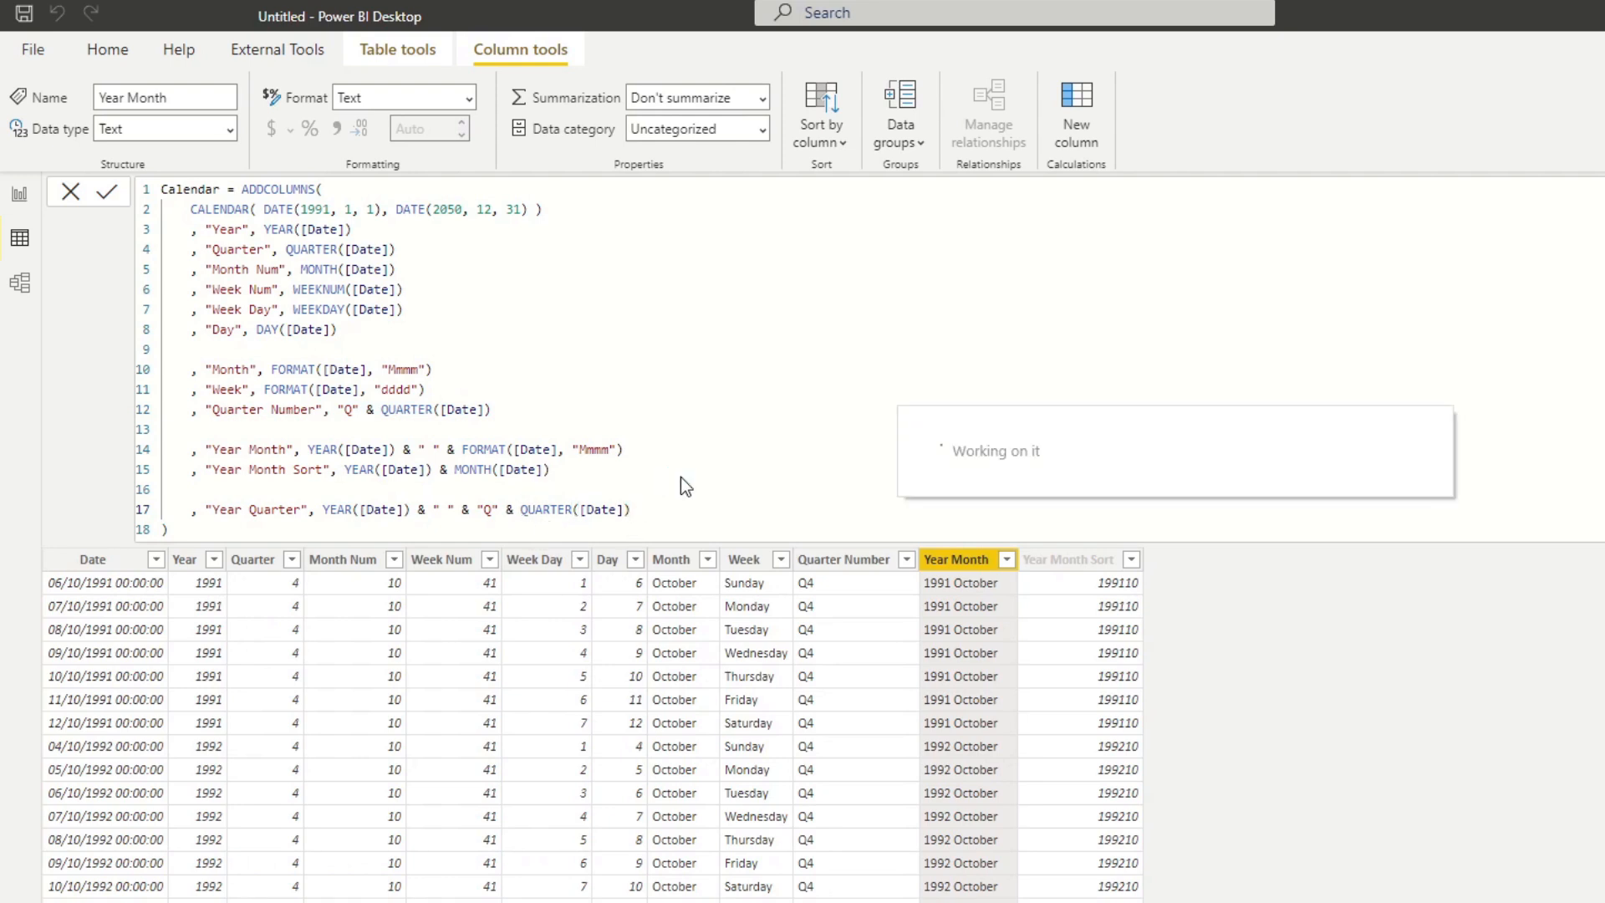
Copy the Year Month Sort column definition onto a new line below Year Quarter in the Calendar formula.
{"action": "left_click", "coordinate": [649, 510]}
{"action": "mouse_move", "coordinate": [691, 515]}
{"action": "left_mouse_down"}
{"action": "mouse_move", "coordinate": [443, 516]}
{"action": "mouse_move", "coordinate": [667, 518]}
{"action": "left_mouse_up"}
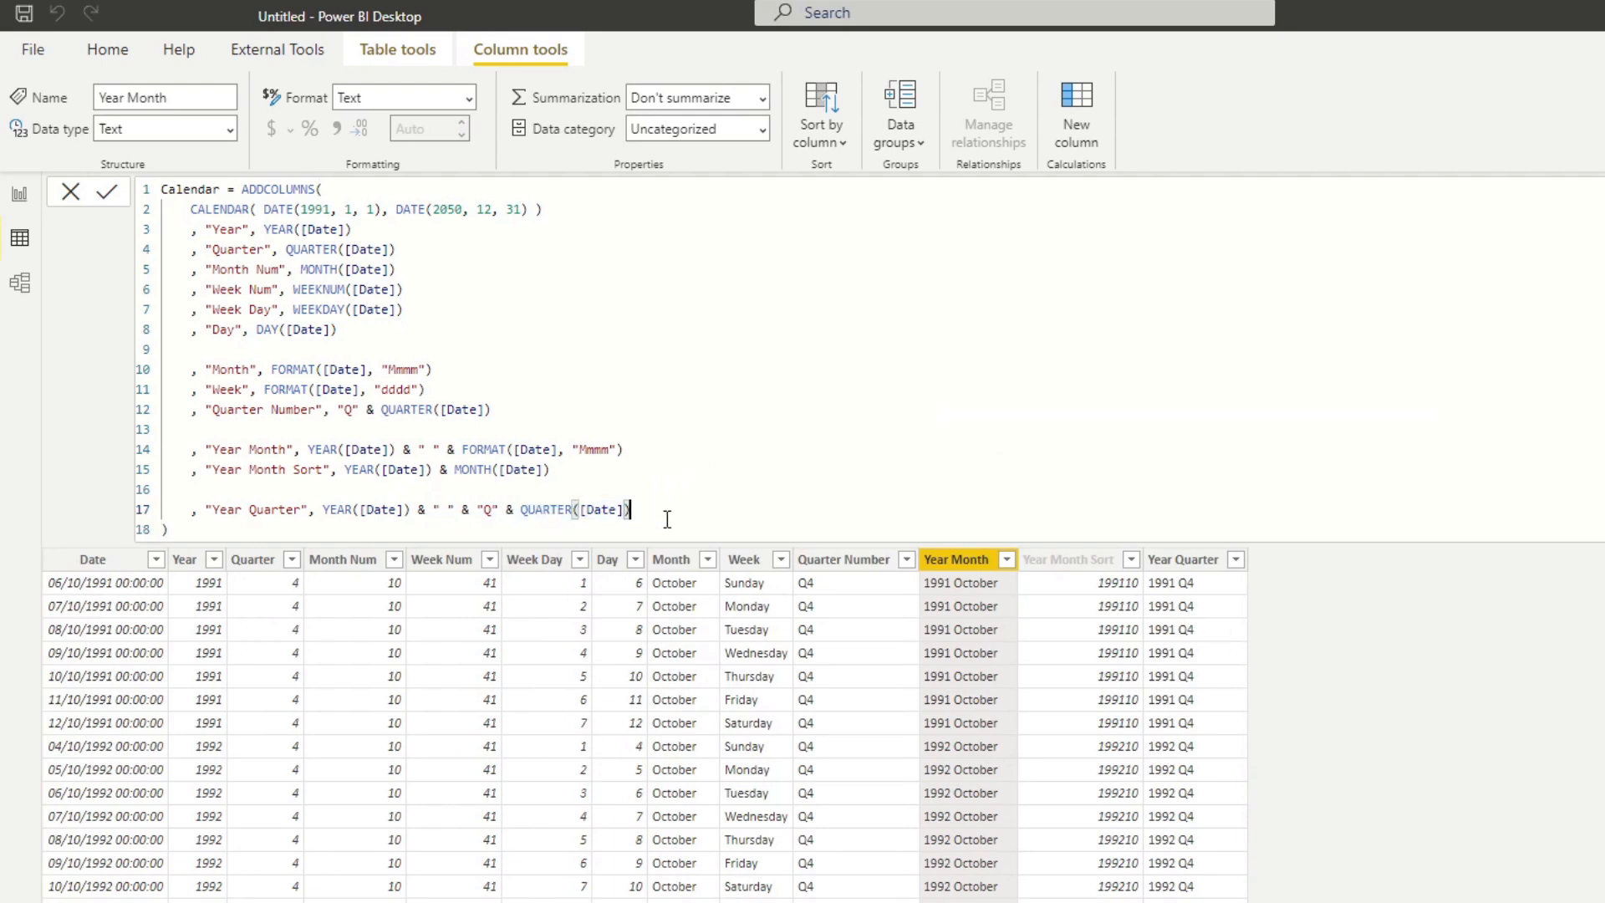
{"action": "left_click_drag", "start_coordinate": [585, 469], "coordinate": [205, 469]}
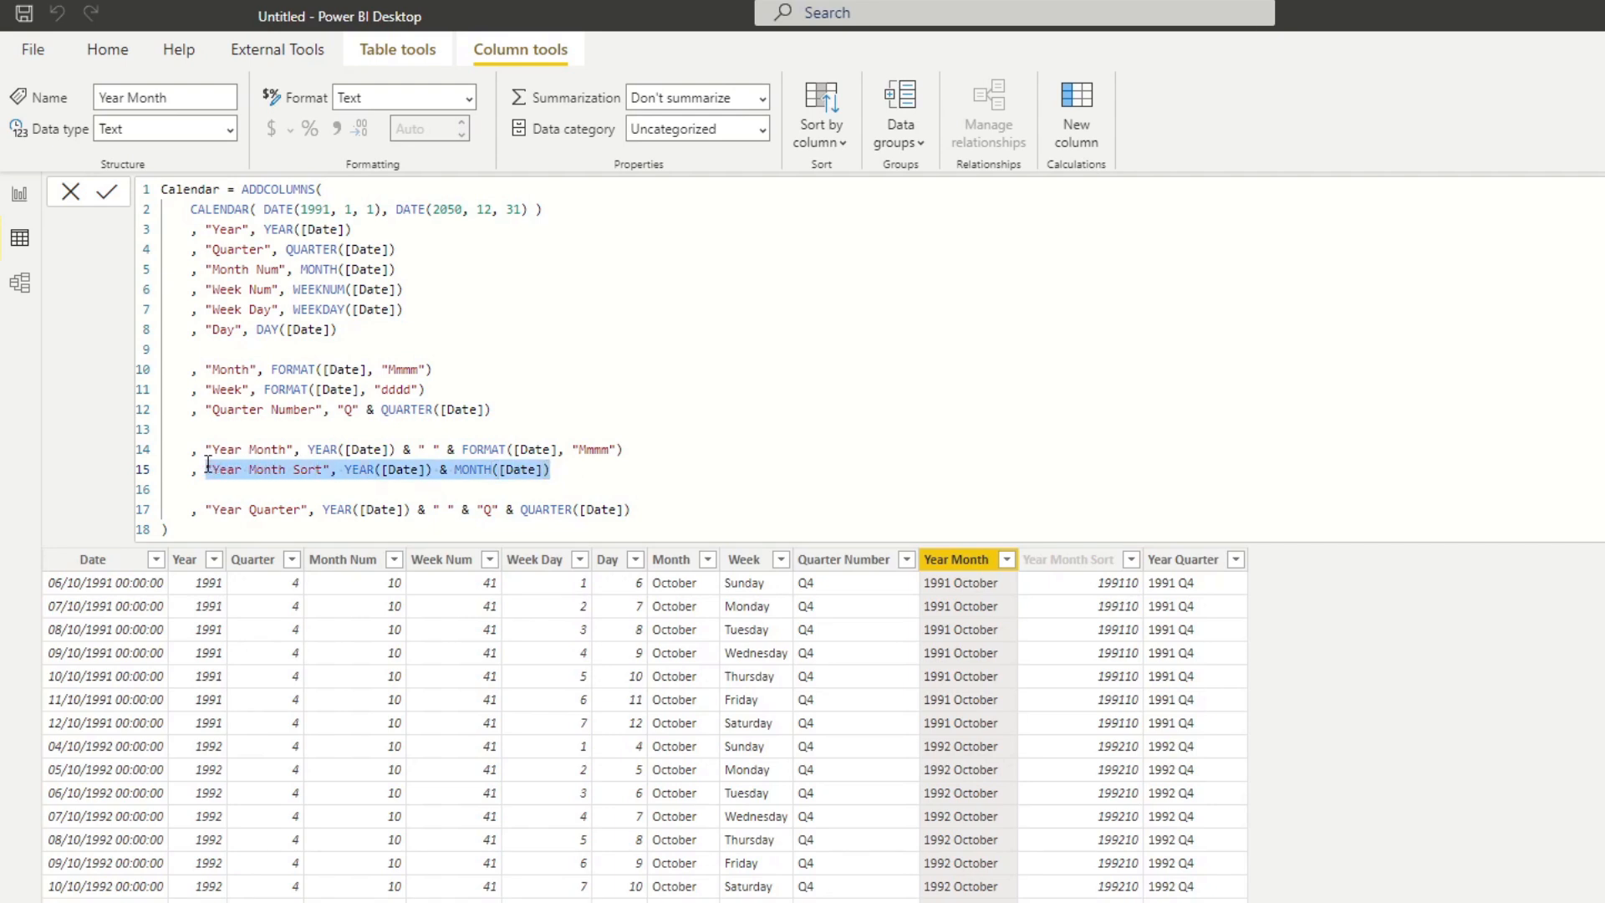
{"action": "left_click", "coordinate": [666, 507]}
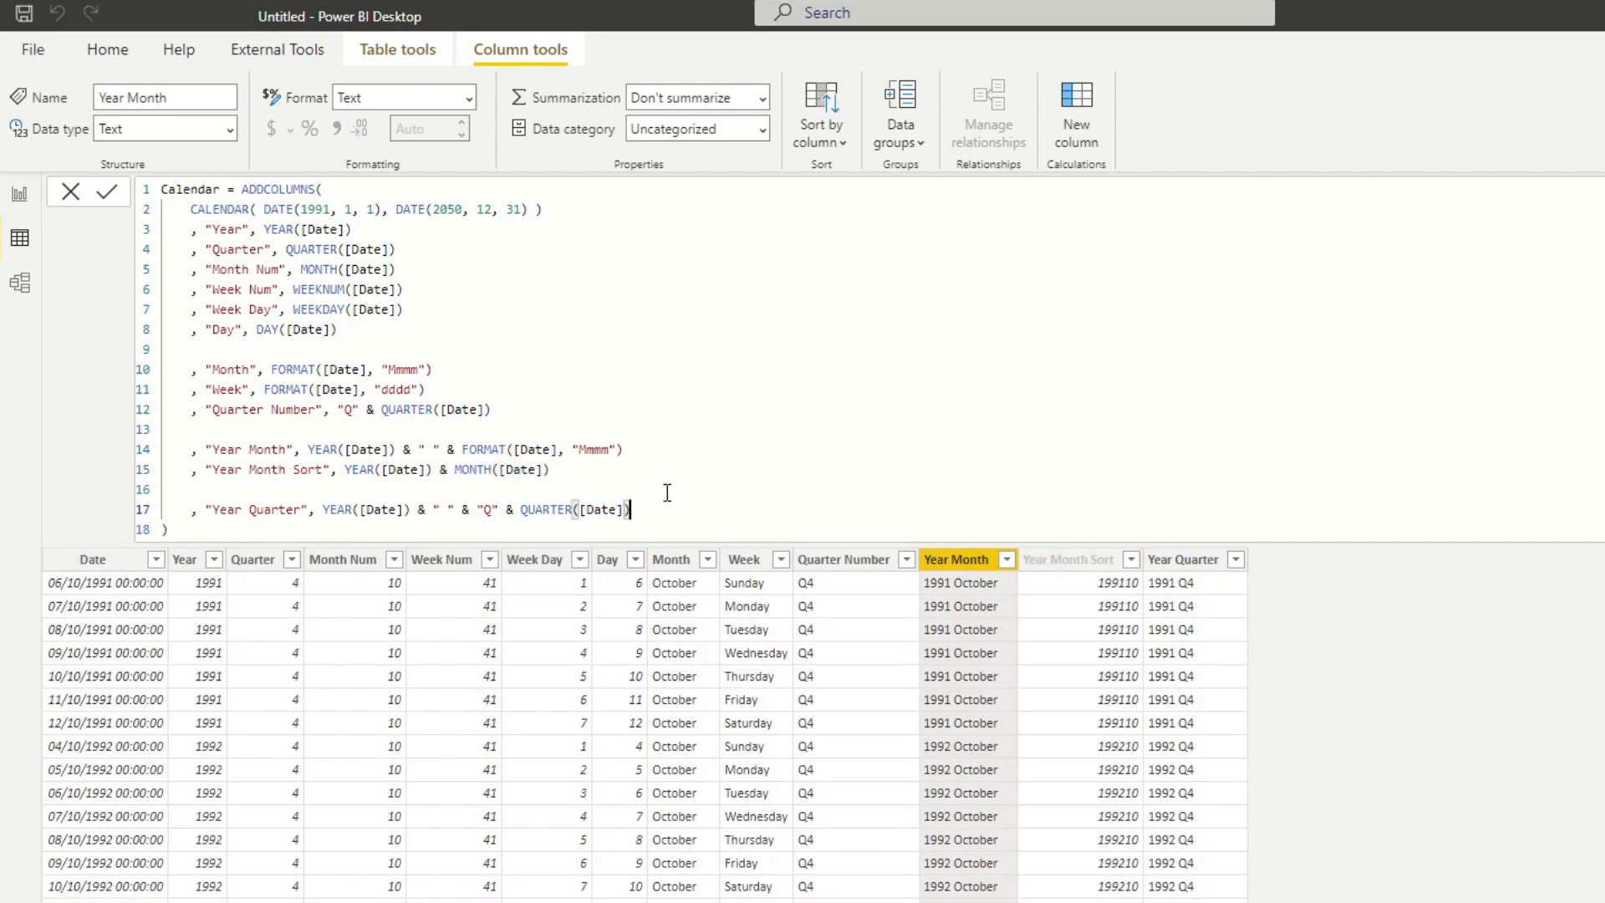
{"action": "key", "text": "Return"}
{"action": "type", "text": ","}
{"action": "key", "text": "ctrl+v"}
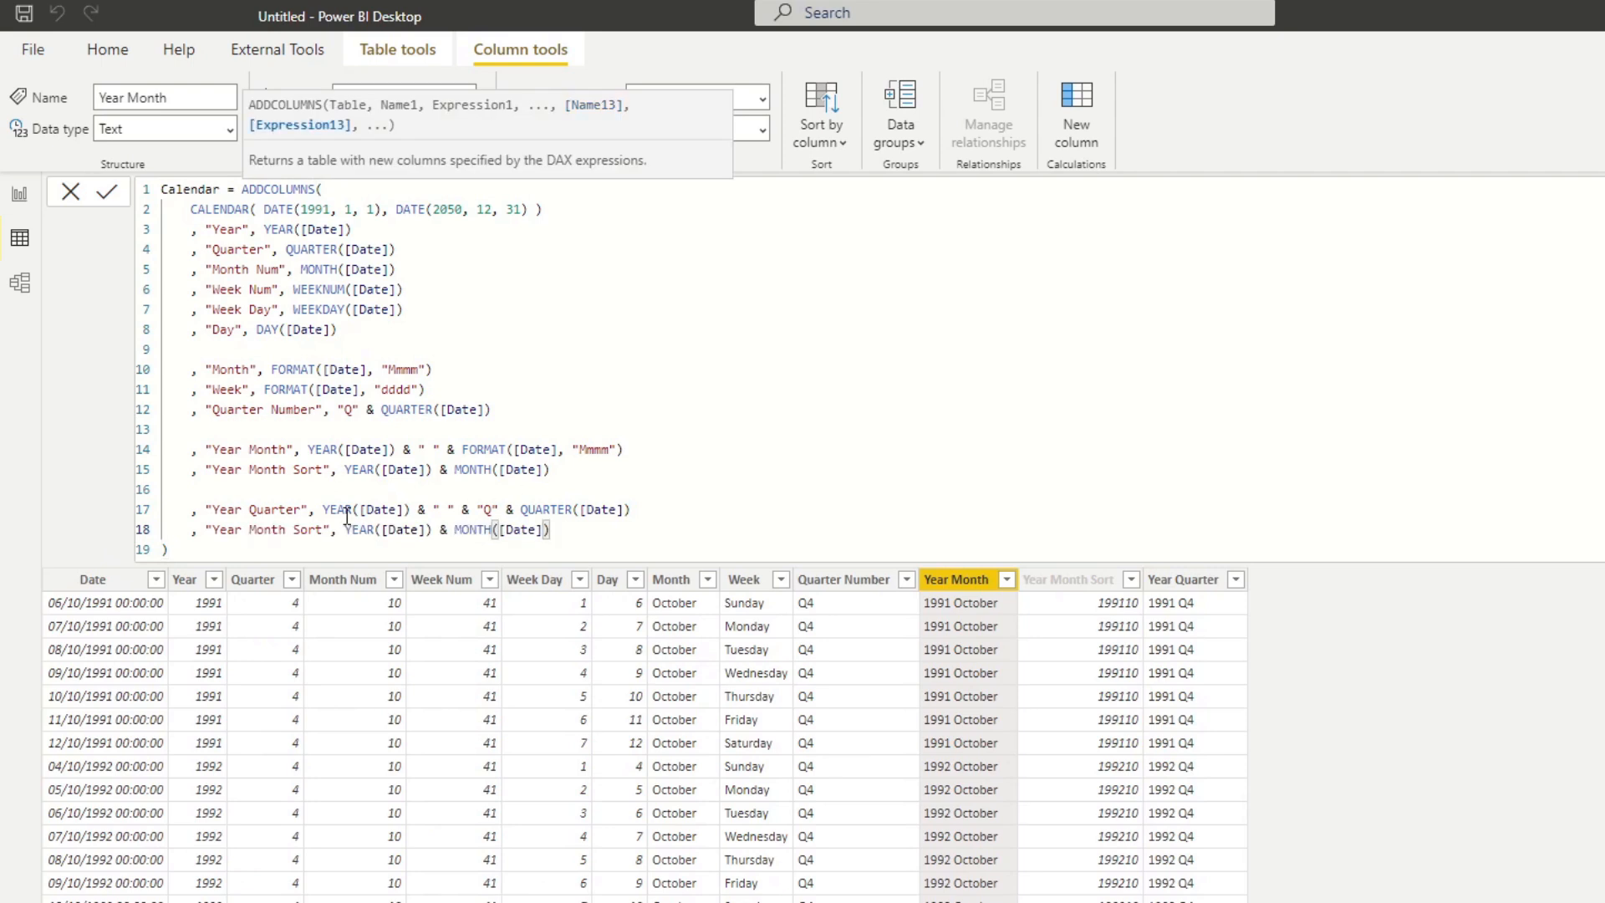
Turn the copied definition into "Year Quarter Sort", YEAR([Date]) & QUARTER([Date]), and commit the formula.
{"action": "double_click", "coordinate": [227, 532]}
{"action": "double_click", "coordinate": [267, 527]}
{"action": "type", "text": "Quarter"}
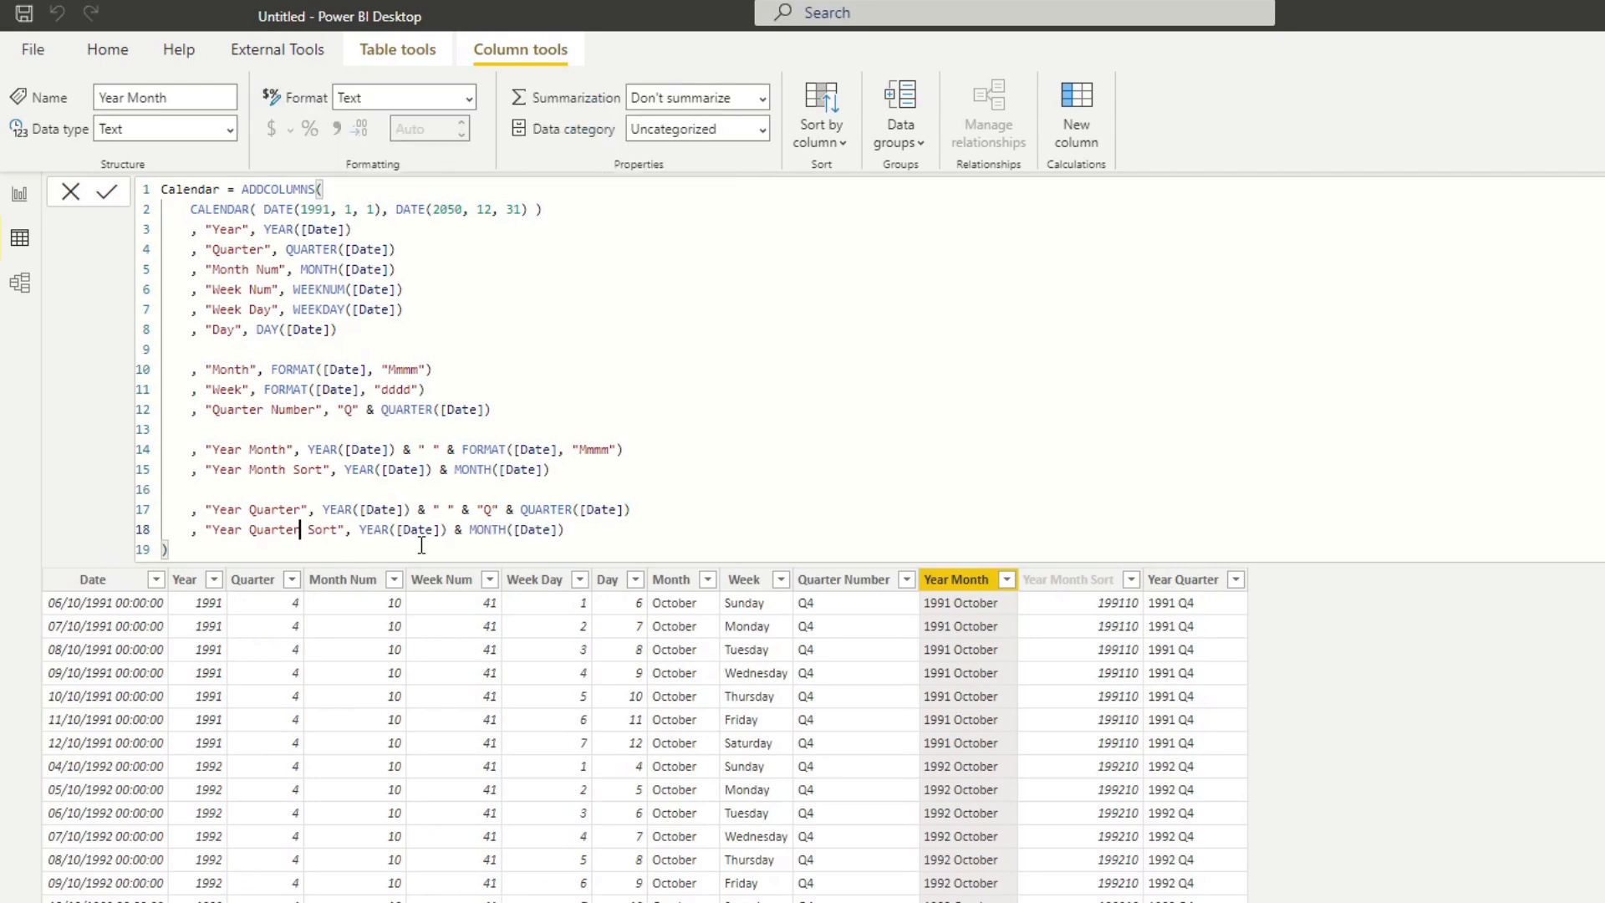
{"action": "double_click", "coordinate": [490, 530]}
{"action": "type", "text": "QUARTE"}
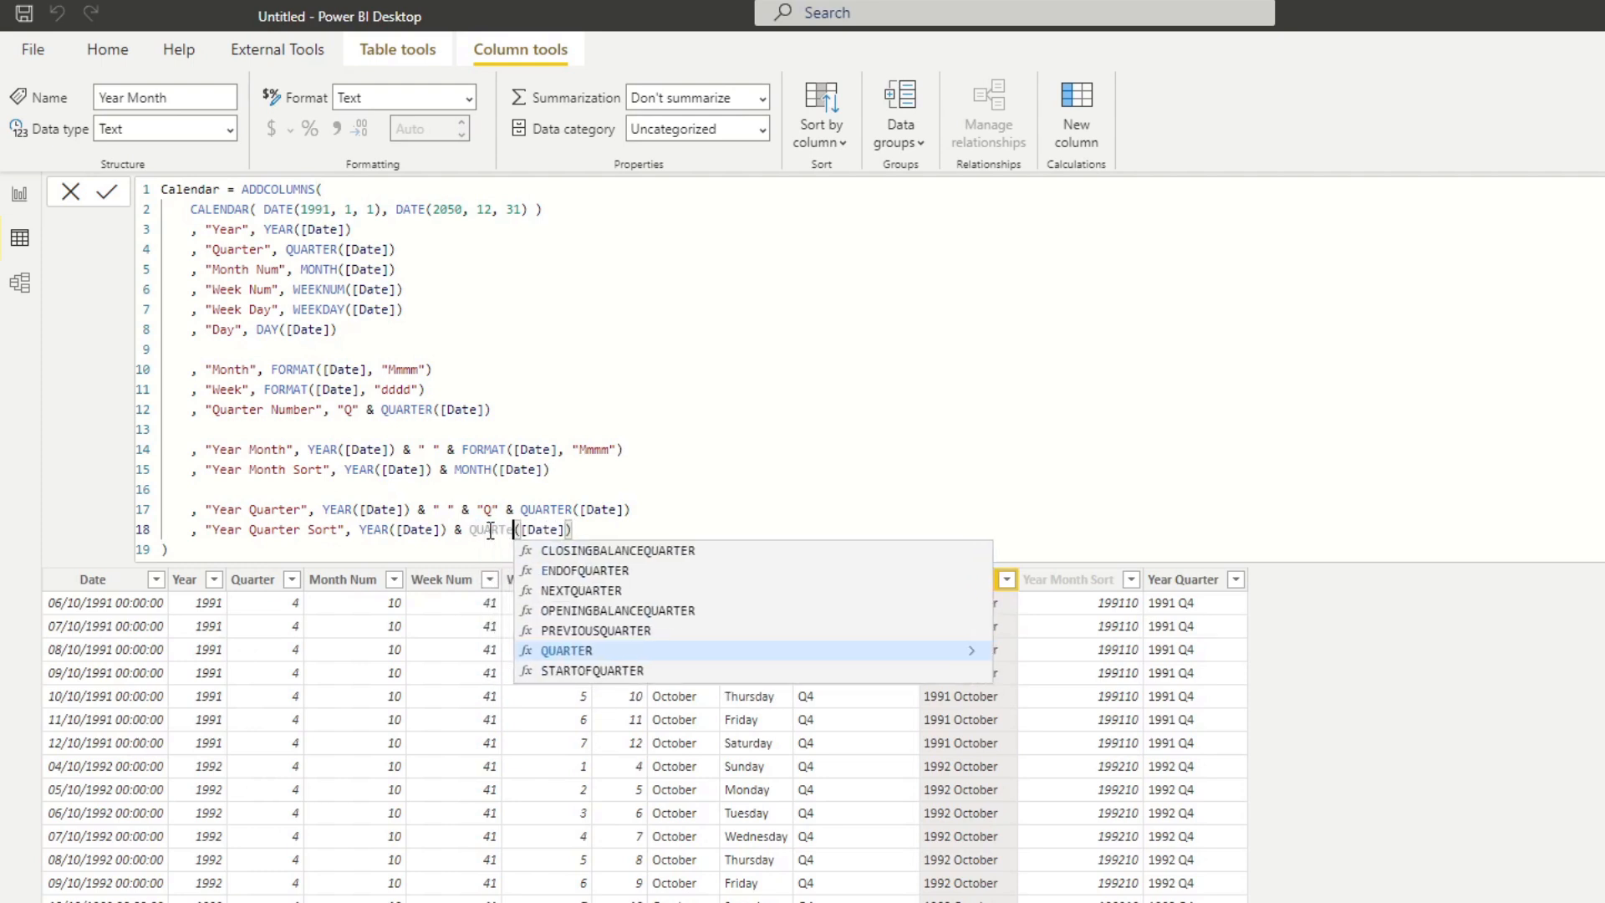
{"action": "key", "text": "Tab"}
{"action": "left_click", "coordinate": [643, 527]}
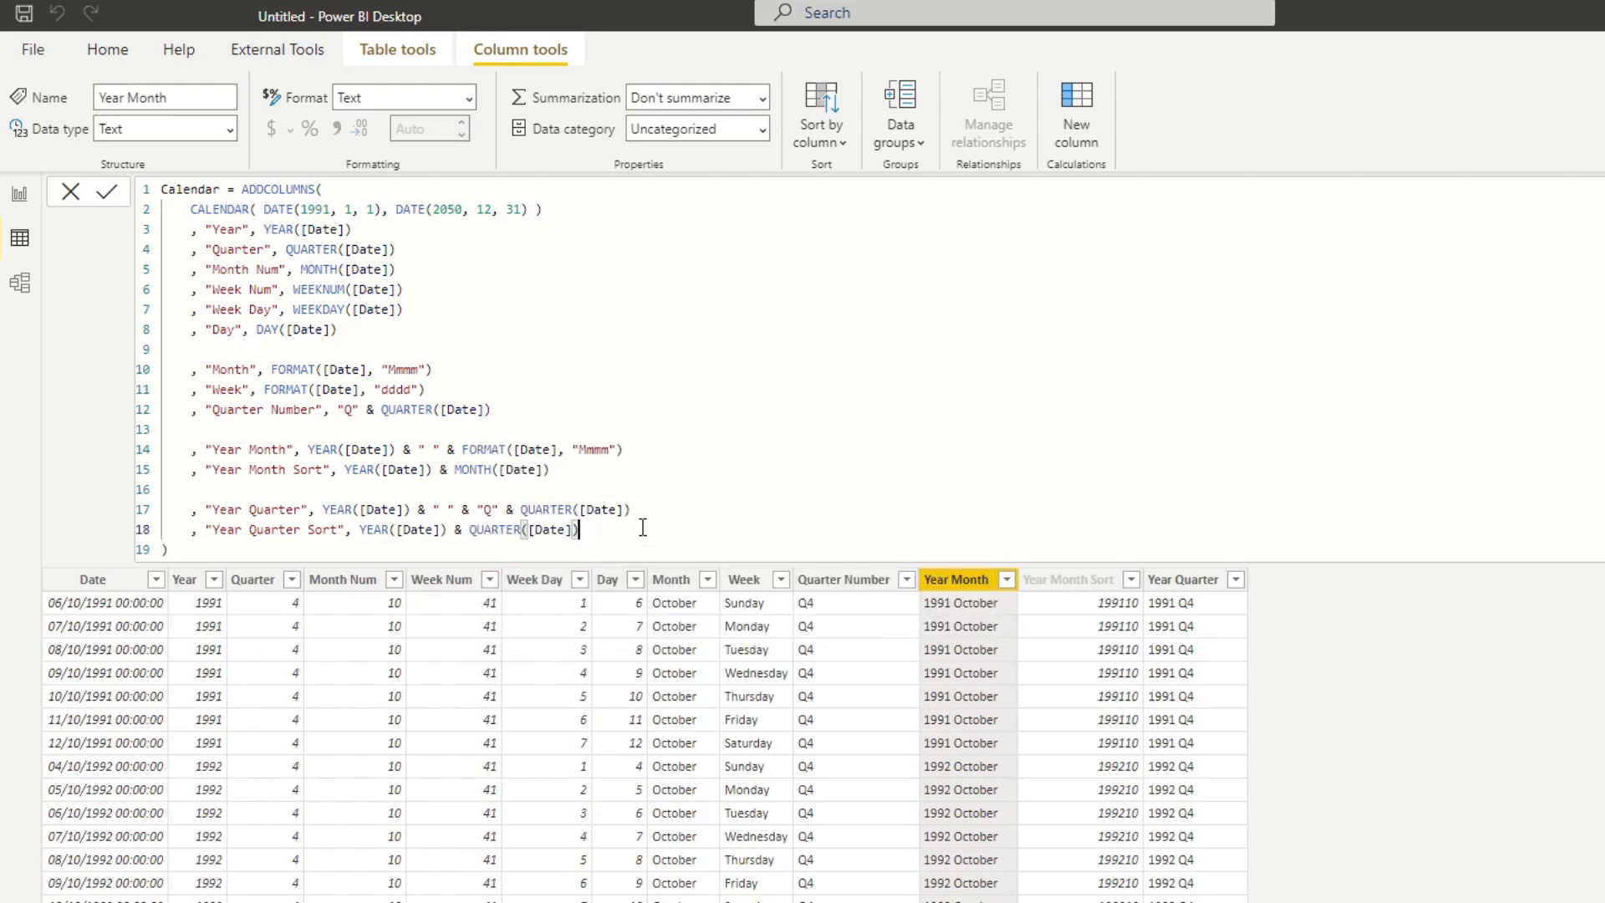
{"action": "key", "text": "Return"}
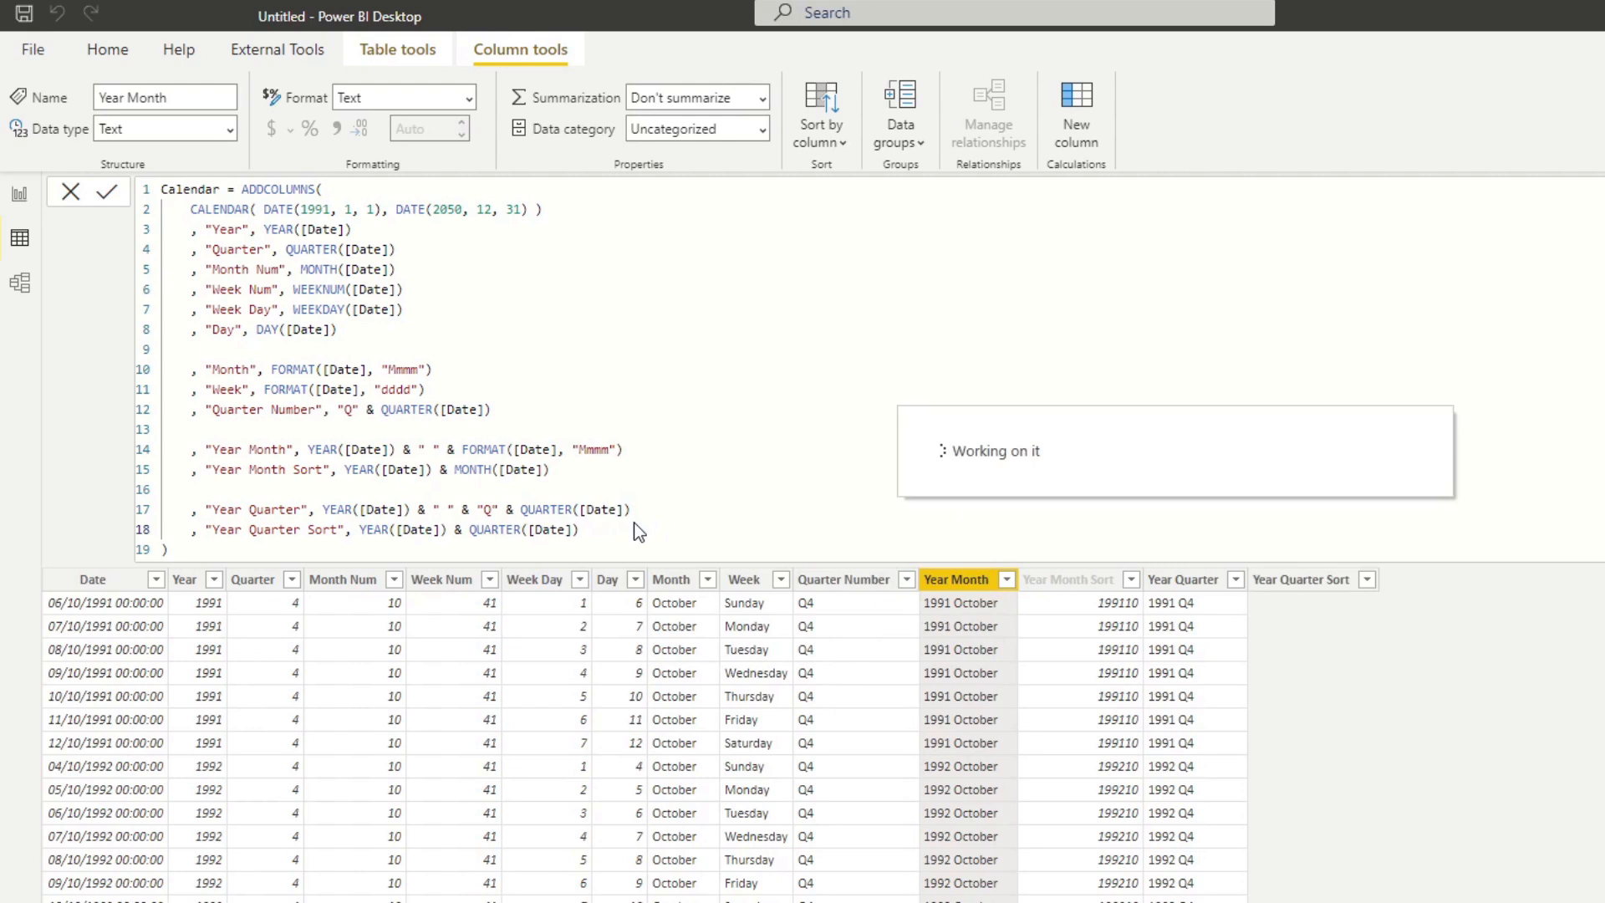
Change the data type of the Year Quarter Sort column to Whole number.
{"action": "left_click", "coordinate": [1279, 579]}
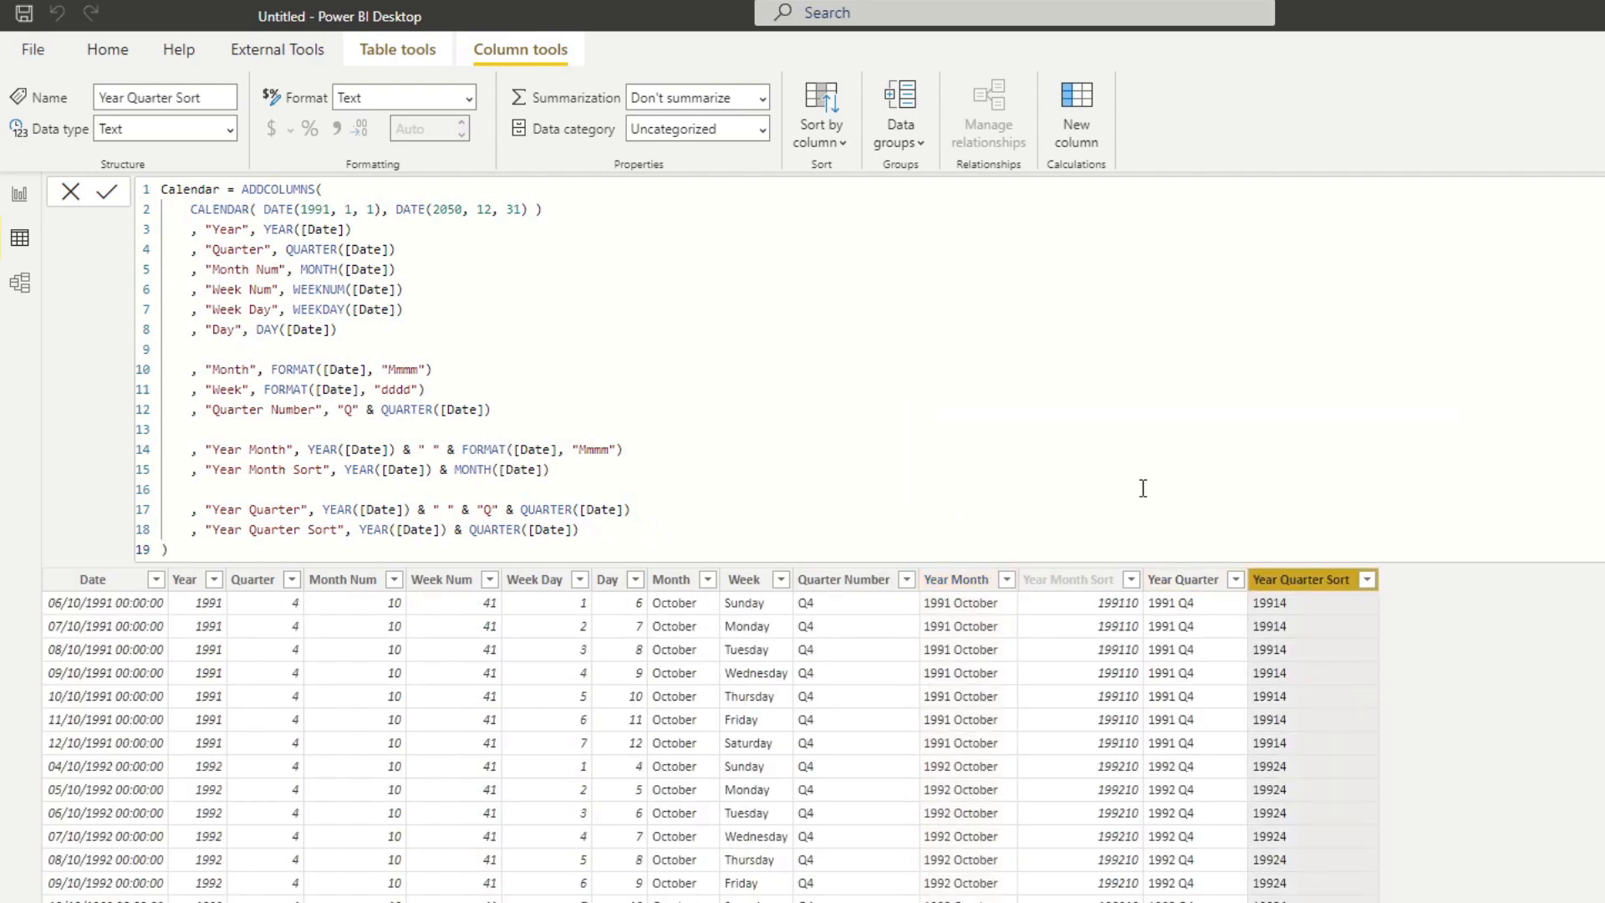
{"action": "left_click", "coordinate": [229, 129]}
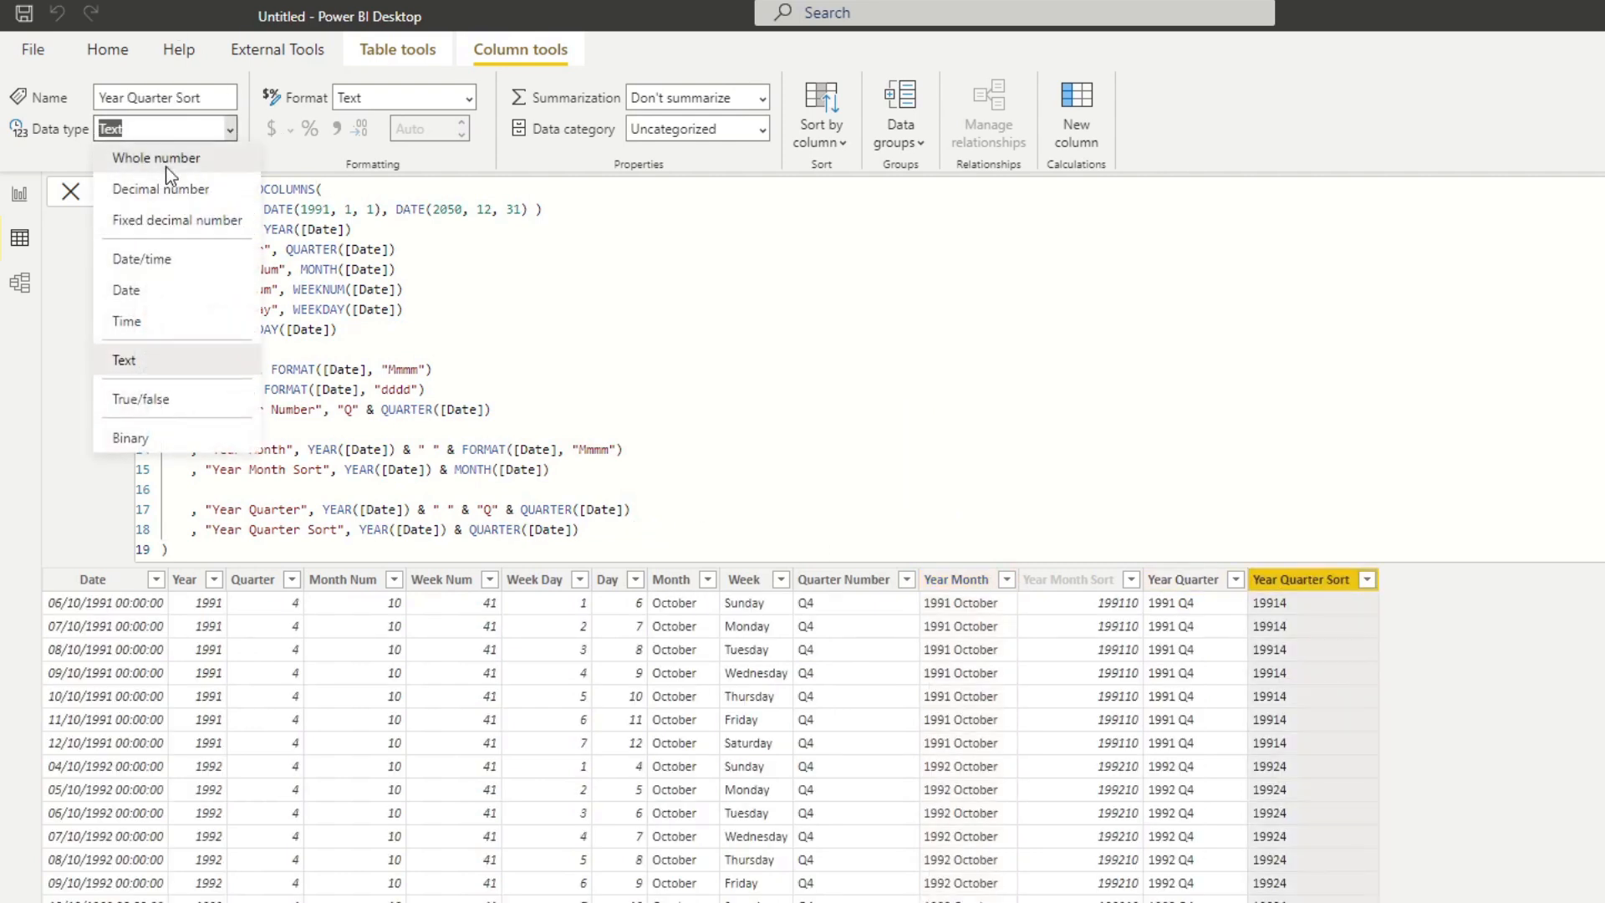
{"action": "left_click", "coordinate": [168, 171]}
{"action": "left_click", "coordinate": [1162, 644]}
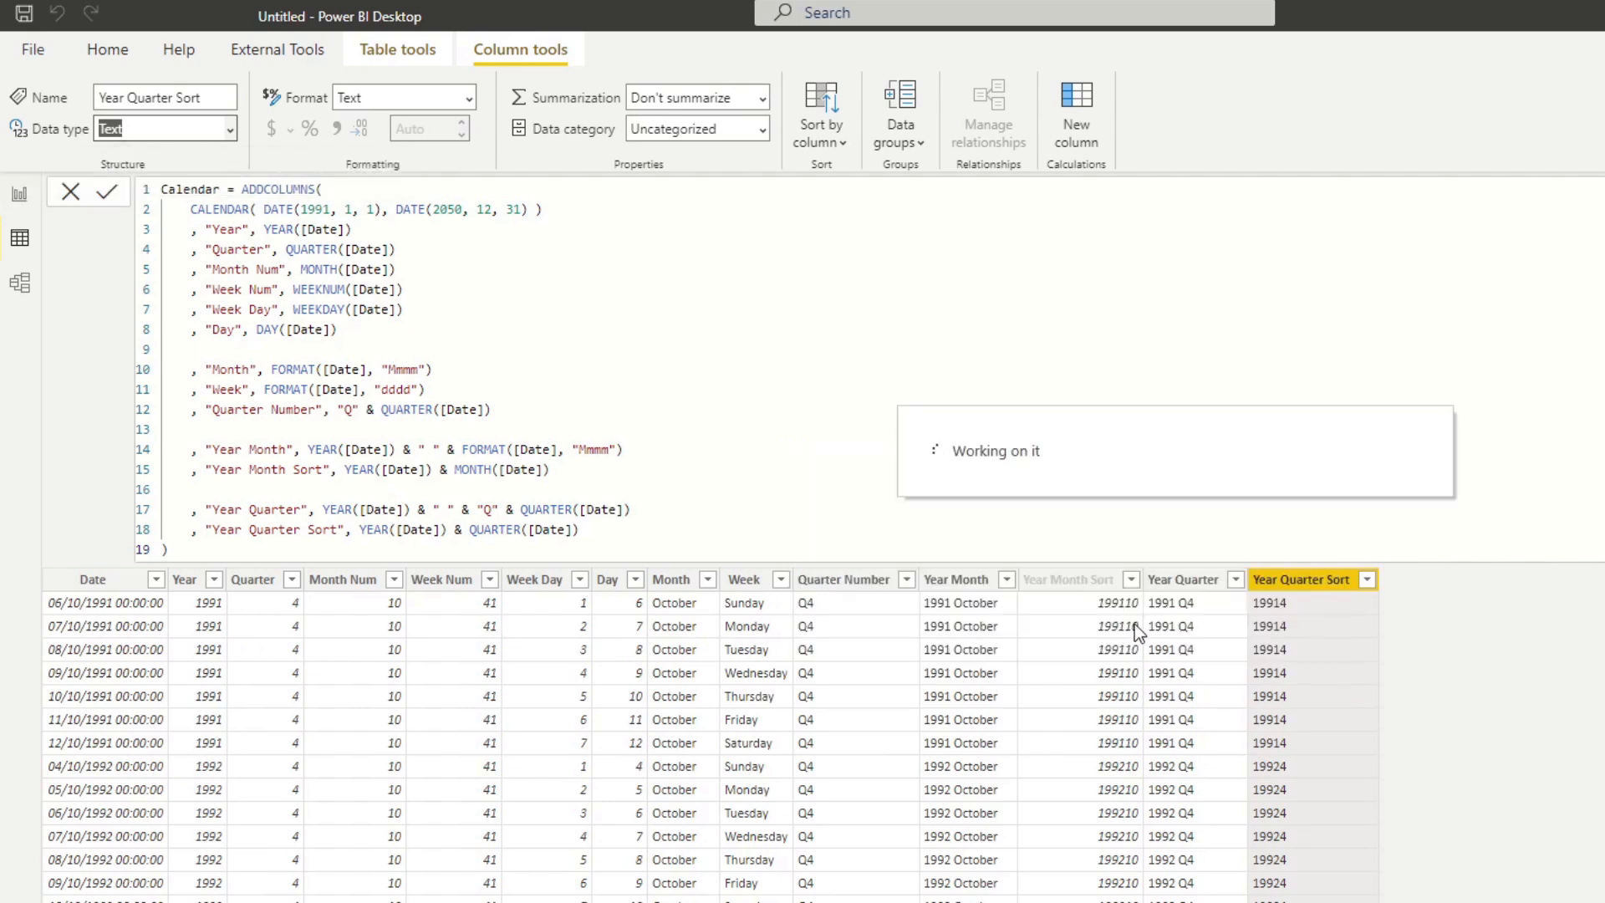
Sort the Year Quarter column by Year Quarter Sort, and select the Year Quarter Sort column.
{"action": "left_click", "coordinate": [1191, 589]}
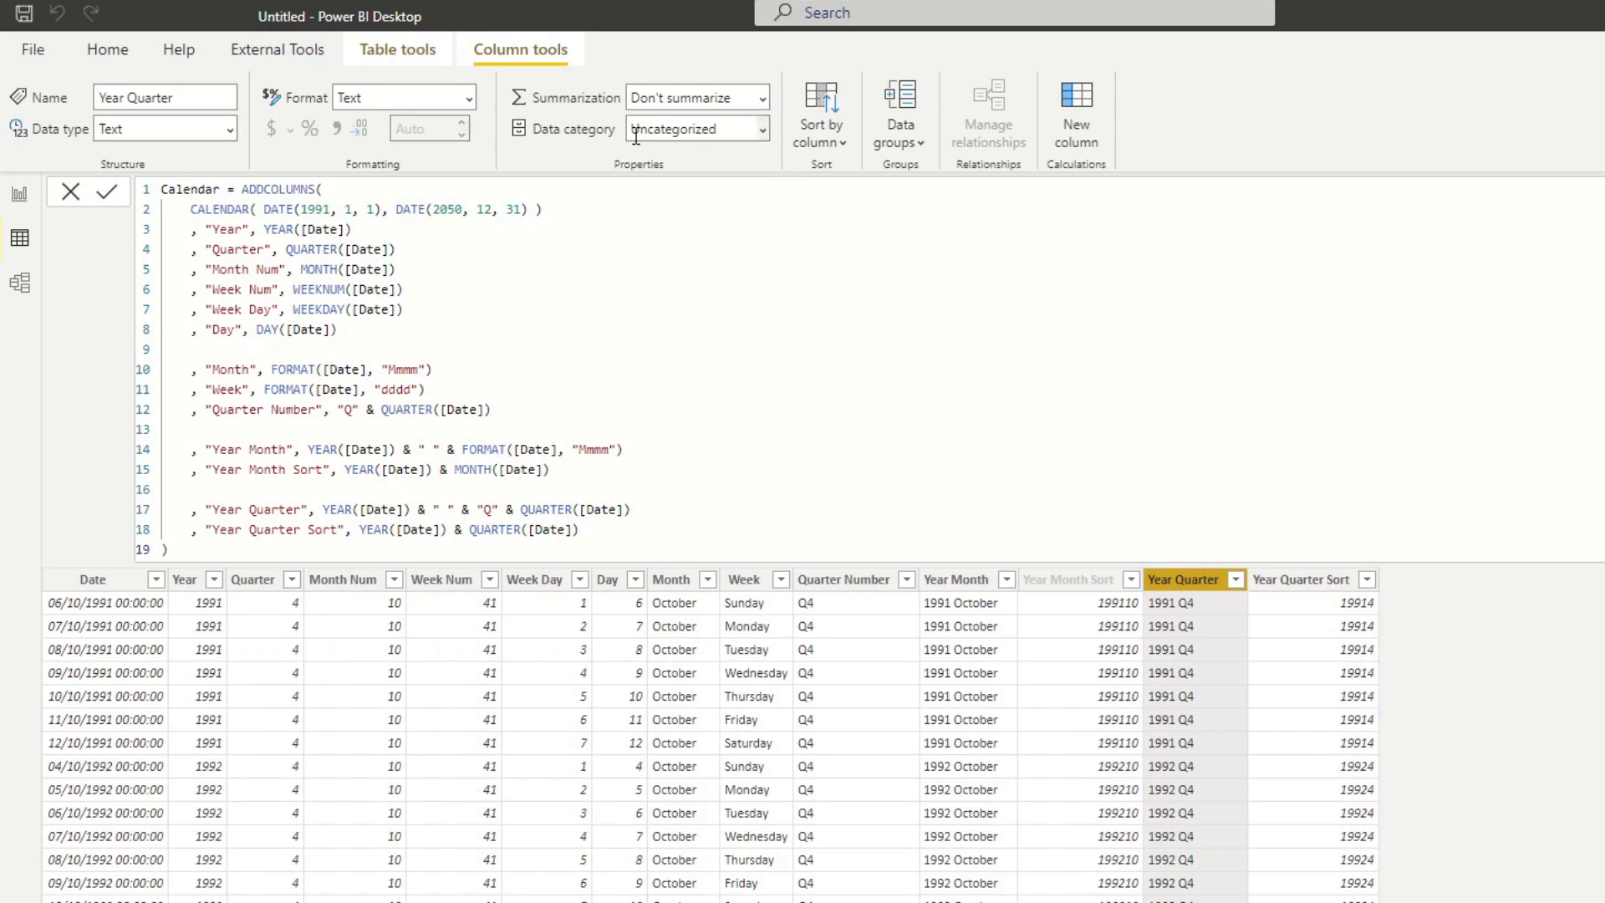
{"action": "left_click", "coordinate": [821, 129]}
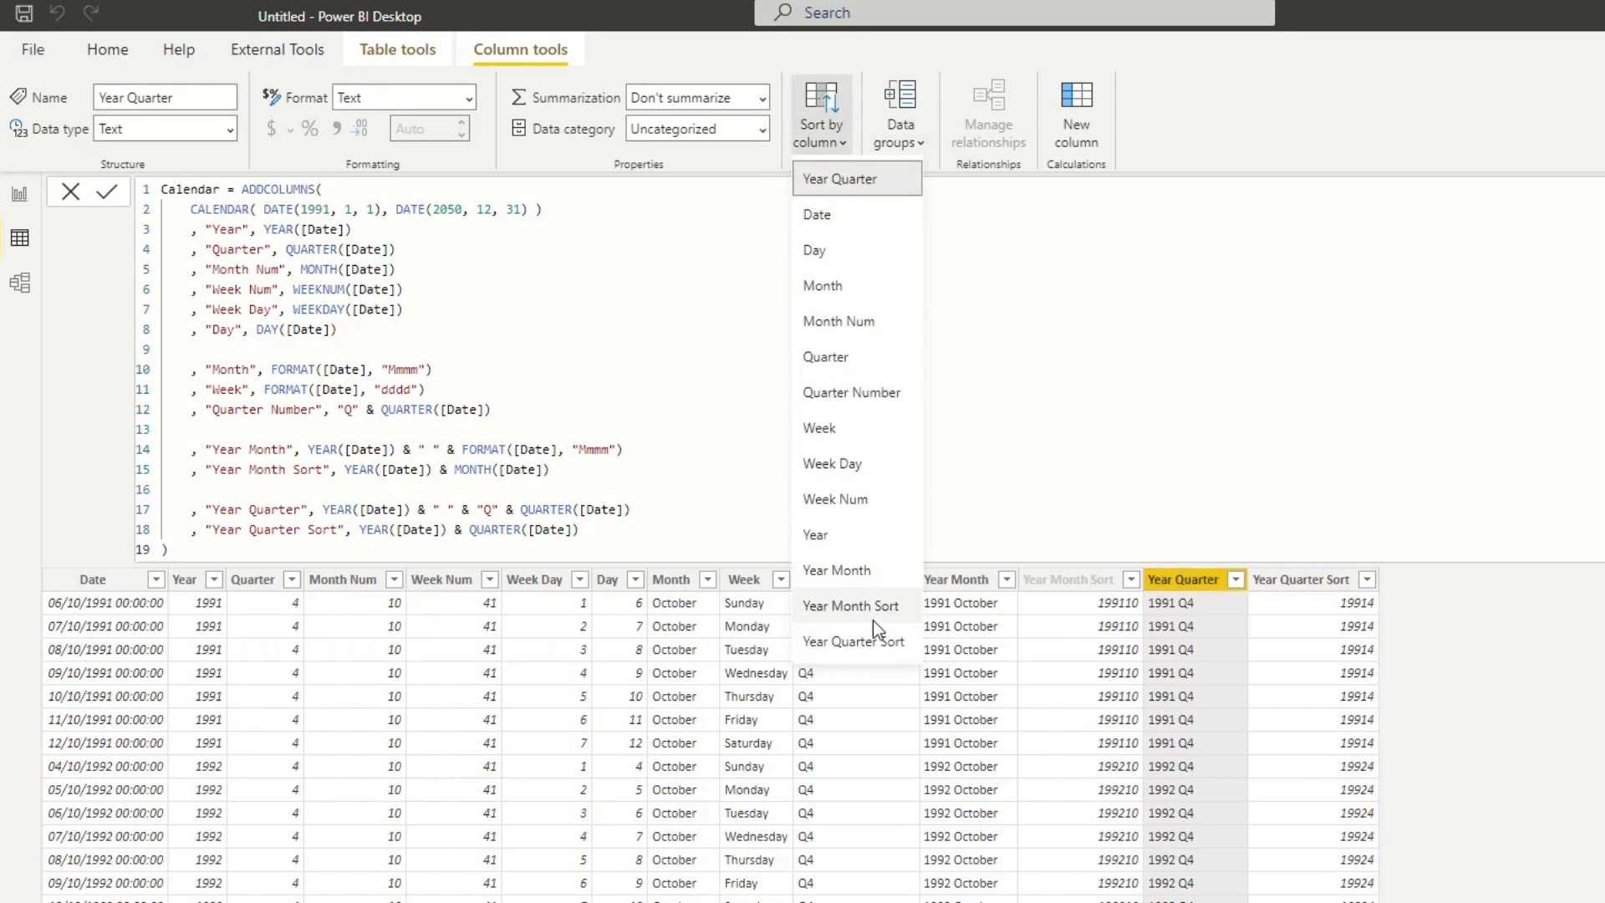
{"action": "left_click", "coordinate": [869, 642]}
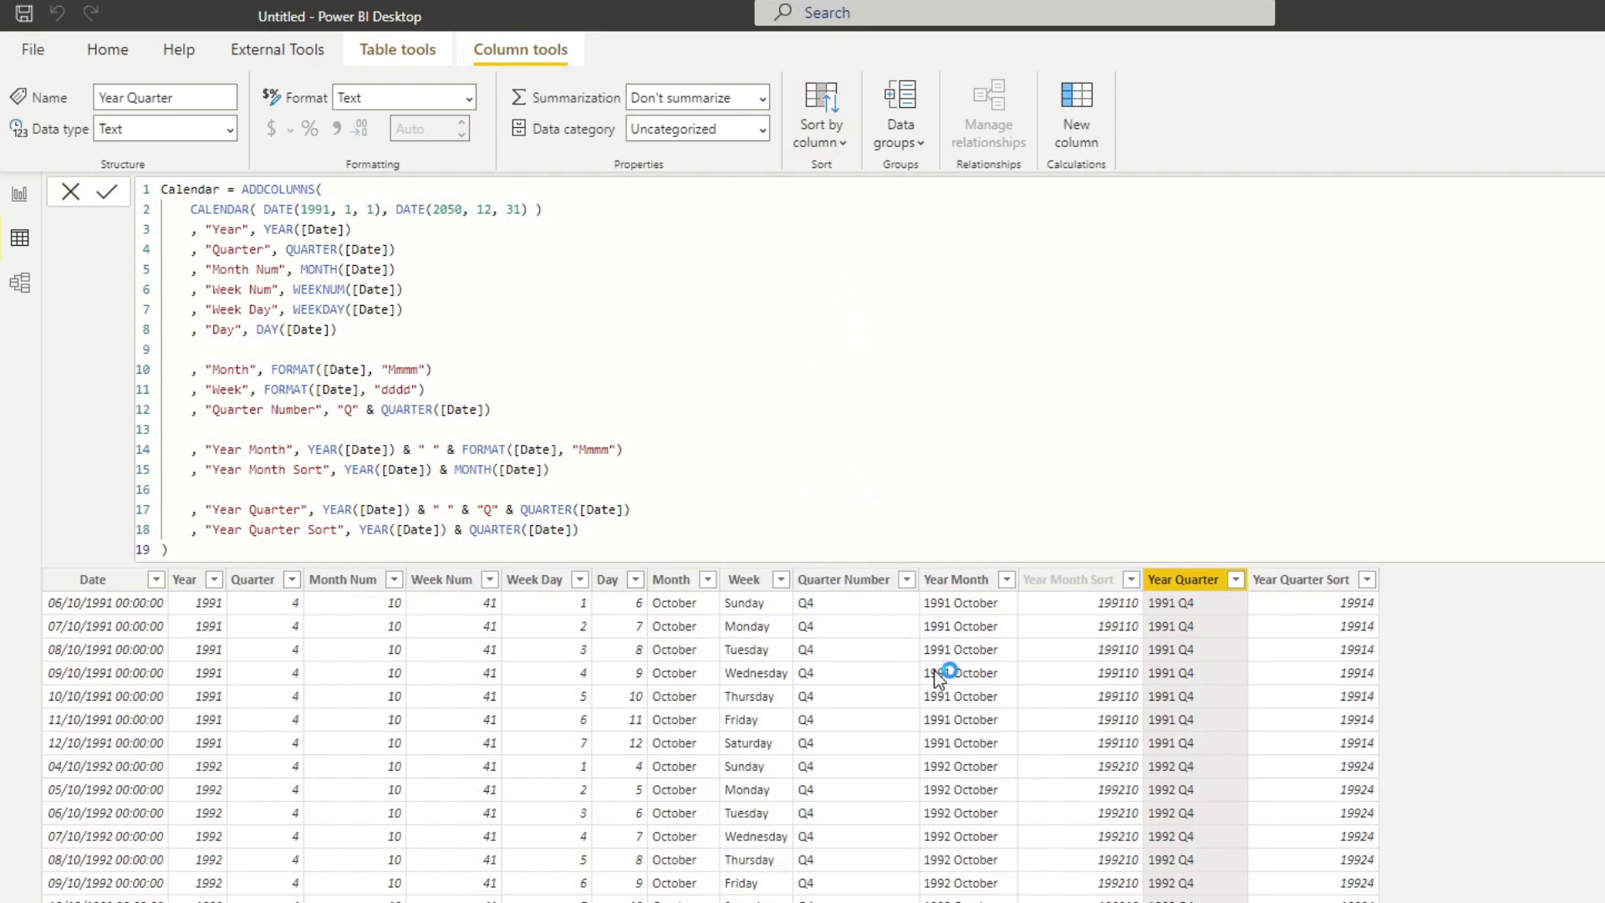
{"action": "left_click", "coordinate": [1292, 595]}
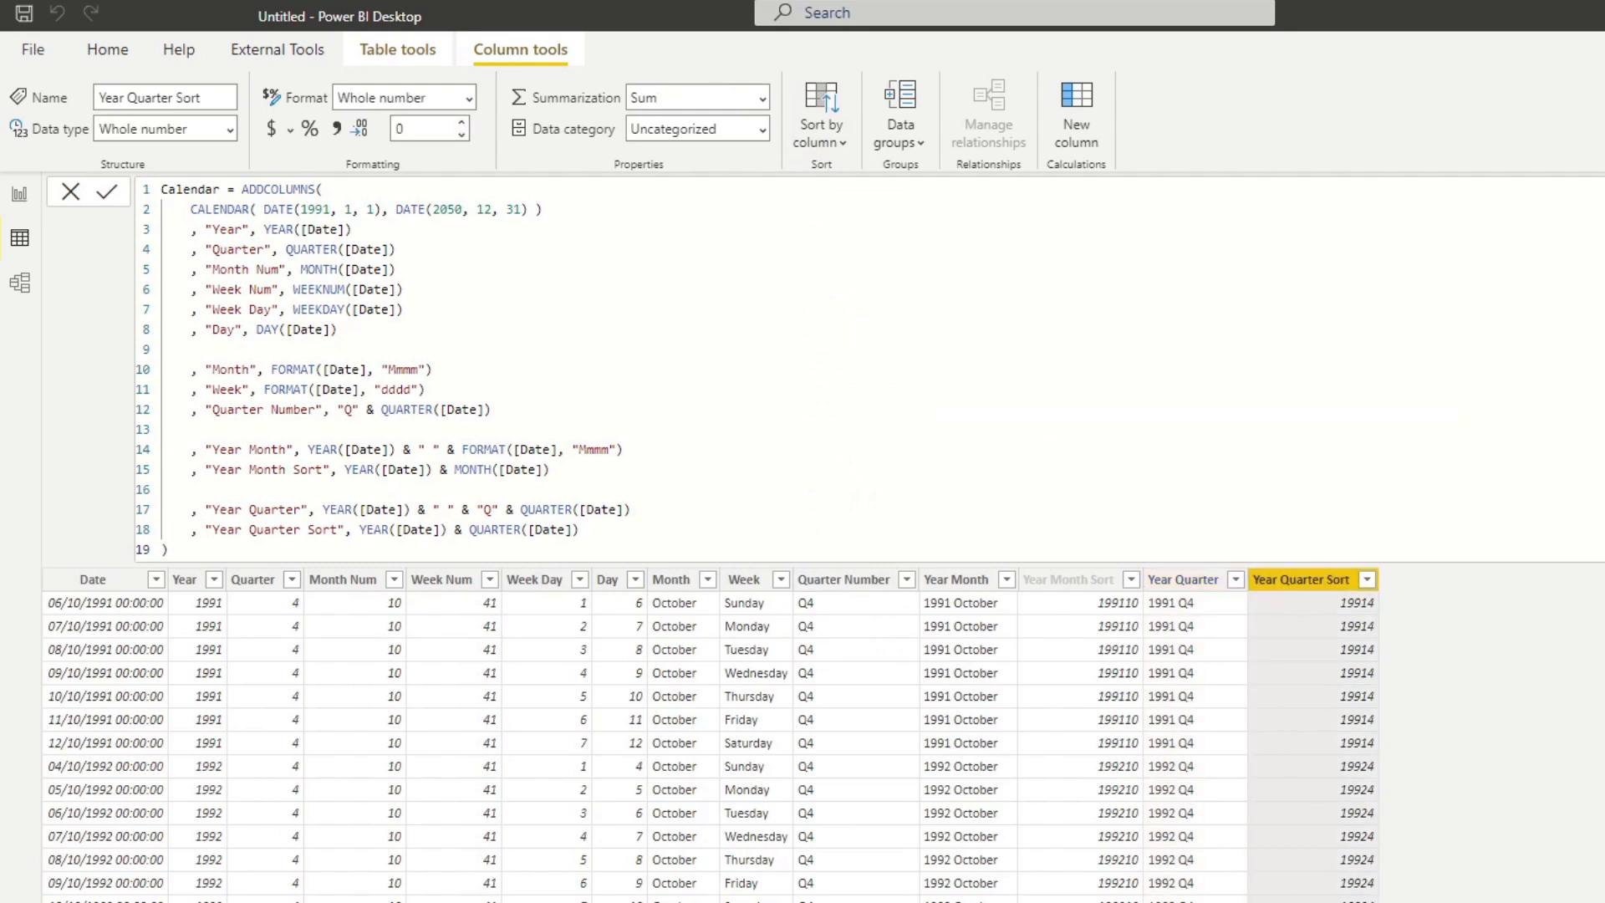
On the report page, move the Year Month table visual toward the canvas middle and place a Year Quarter table visual beside it.
{"action": "left_click", "coordinate": [20, 204]}
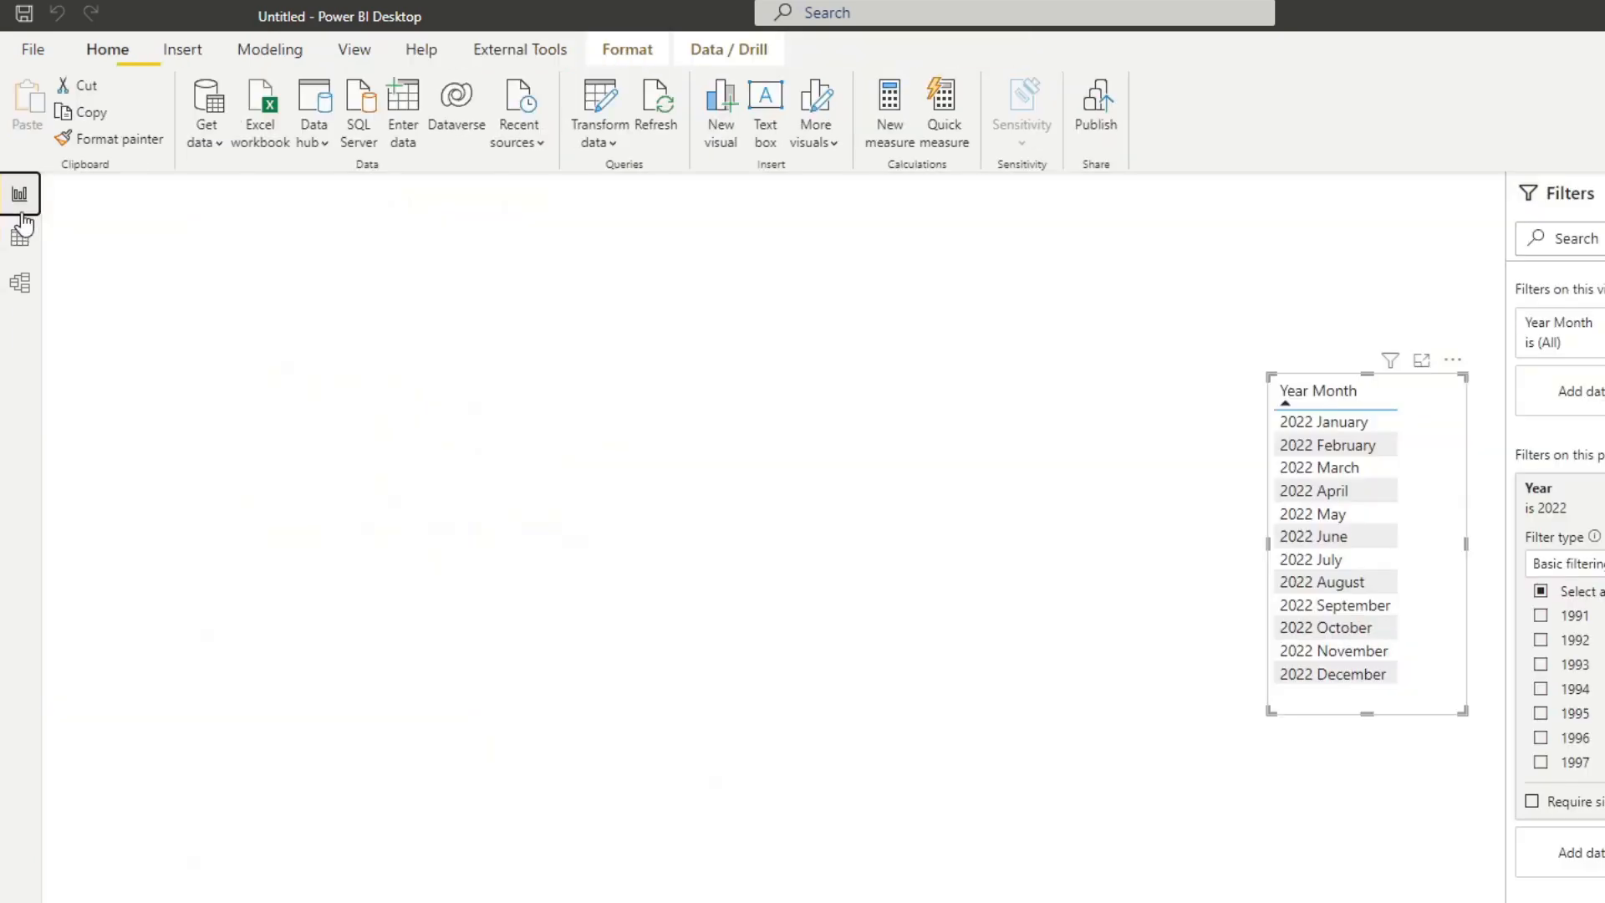
{"action": "left_click_drag", "start_coordinate": [1429, 469], "coordinate": [942, 505]}
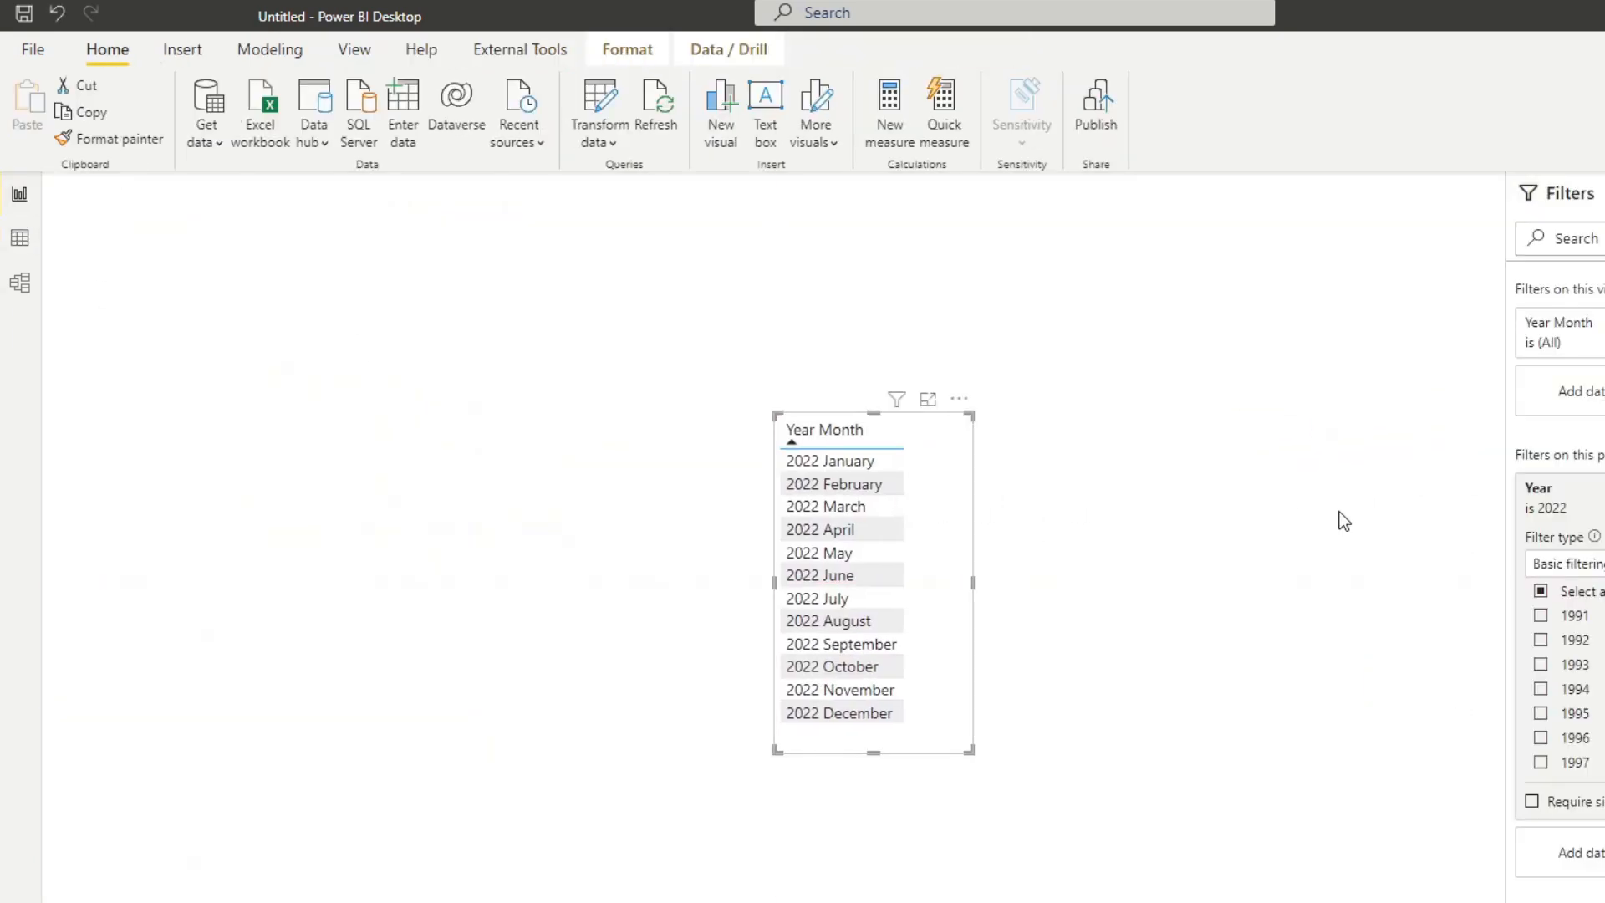
{"action": "left_click_drag", "start_coordinate": [1601, 494], "coordinate": [1322, 484]}
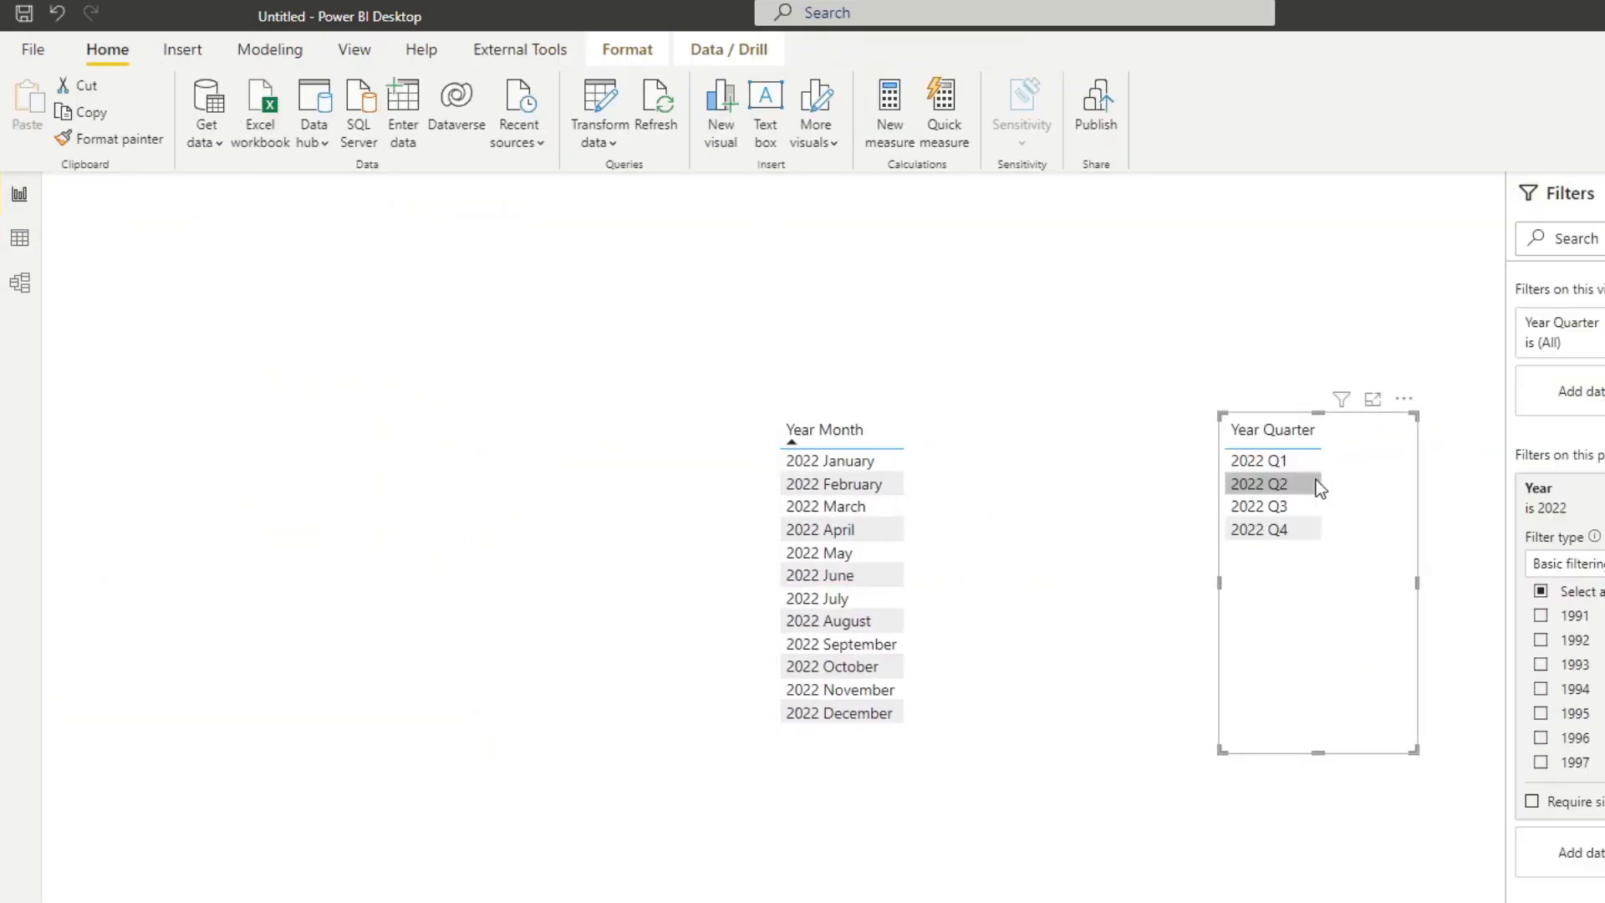
{"action": "left_click", "coordinate": [1269, 460]}
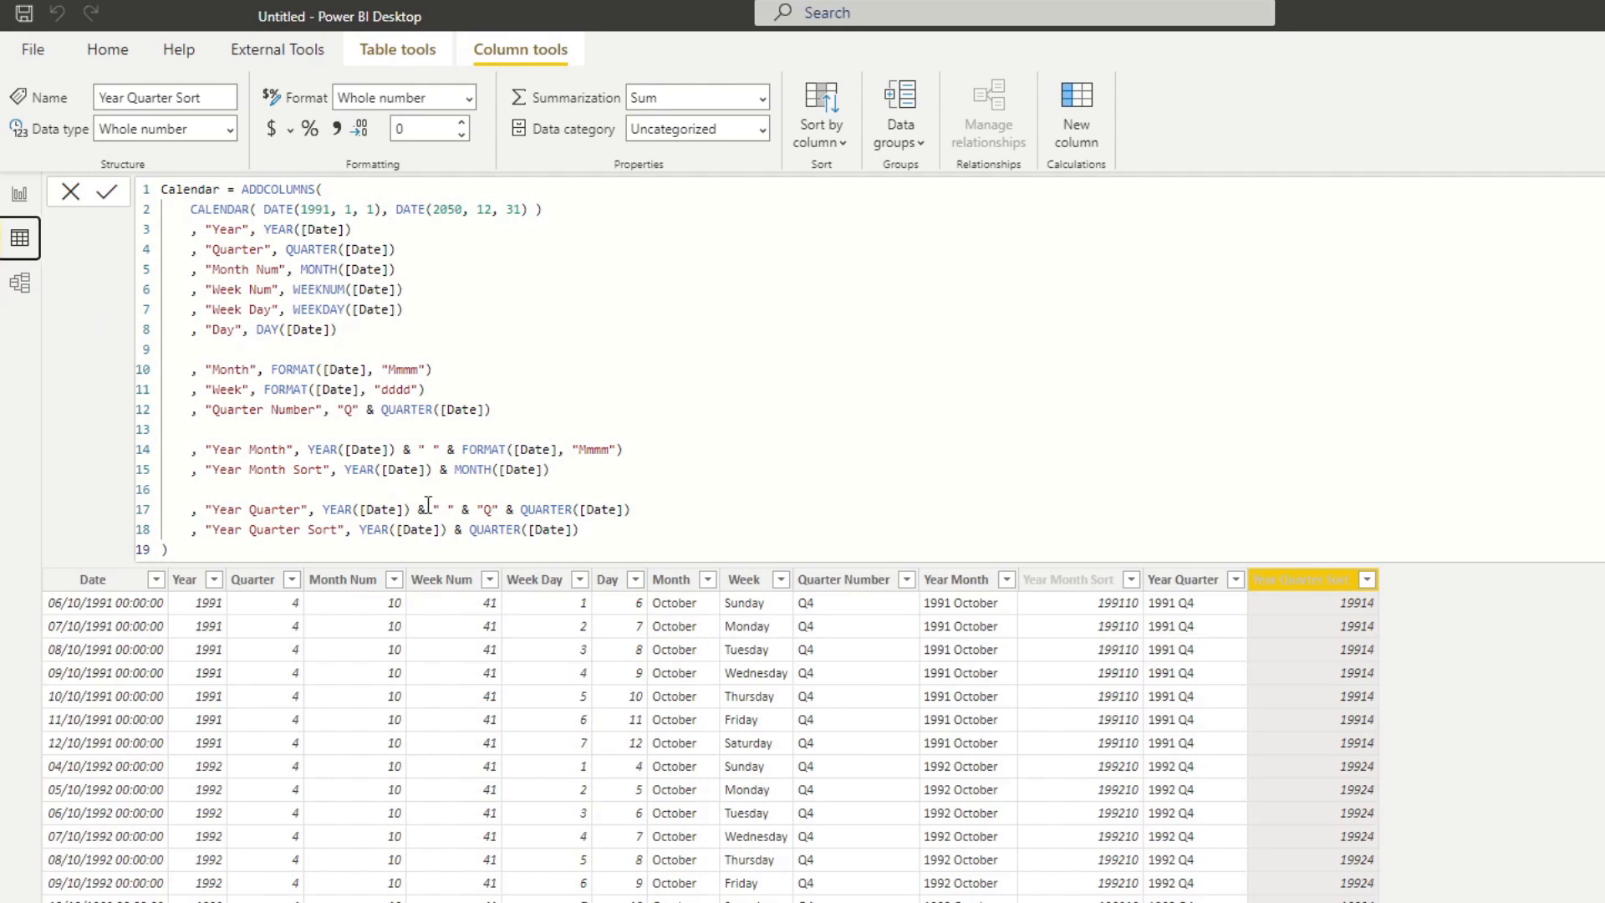
Start a new "Fiscal Year" column in the Calendar formula, separated by a blank line from Year Quarter Sort.
{"action": "left_click", "coordinate": [638, 537]}
{"action": "key", "text": "shift+Return"}
{"action": "key", "text": "shift+Return"}
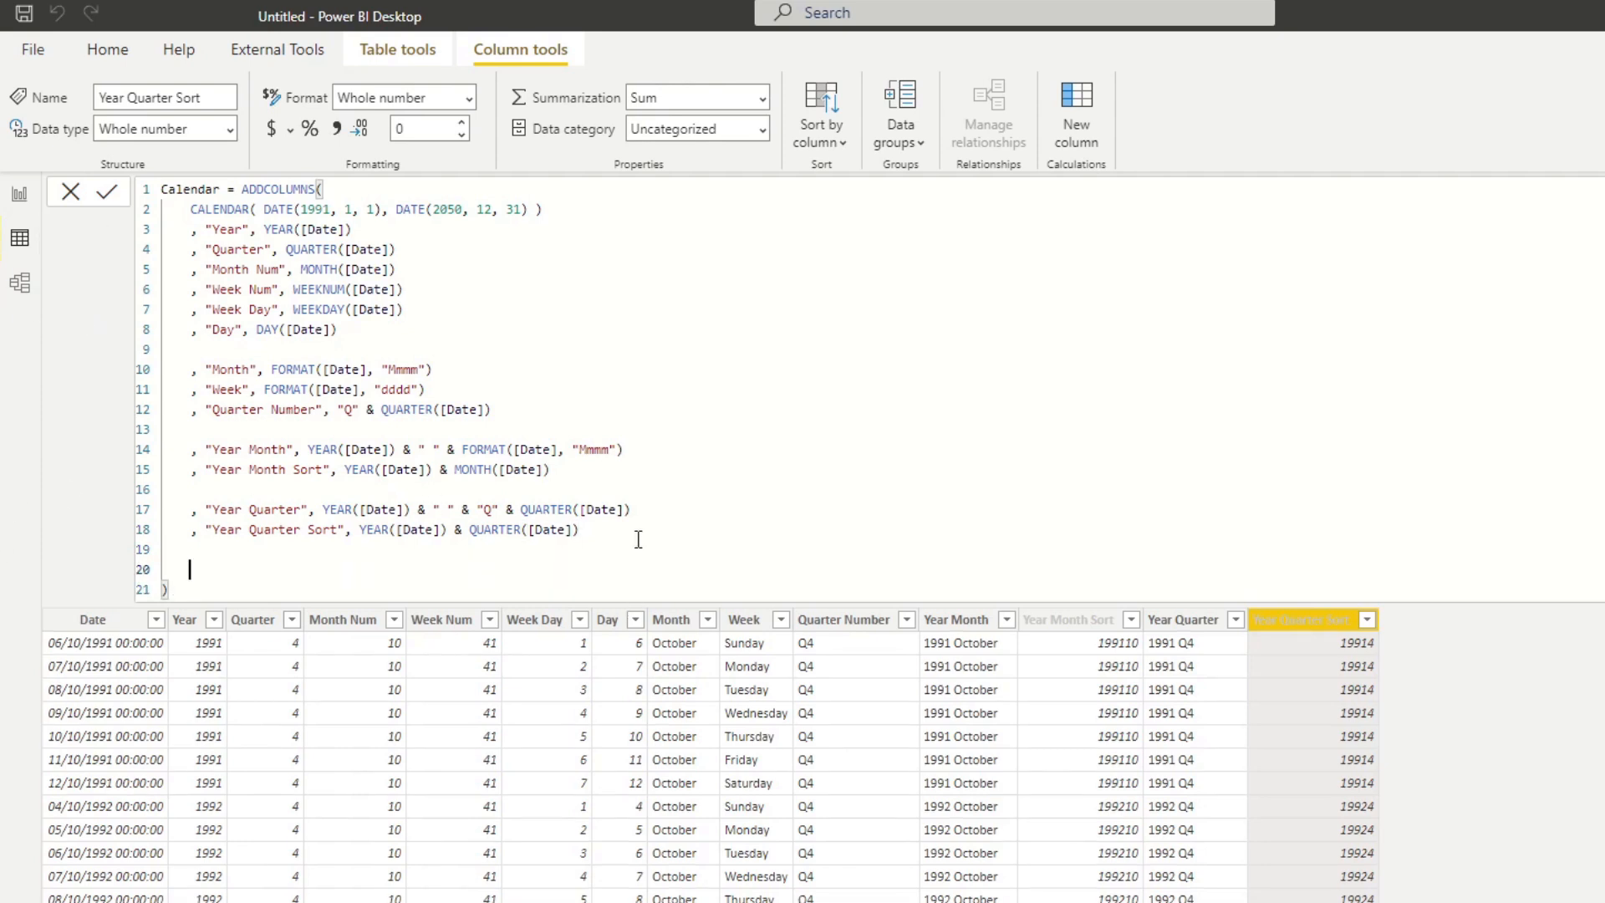
{"action": "type", "text": ", \"Fi"}
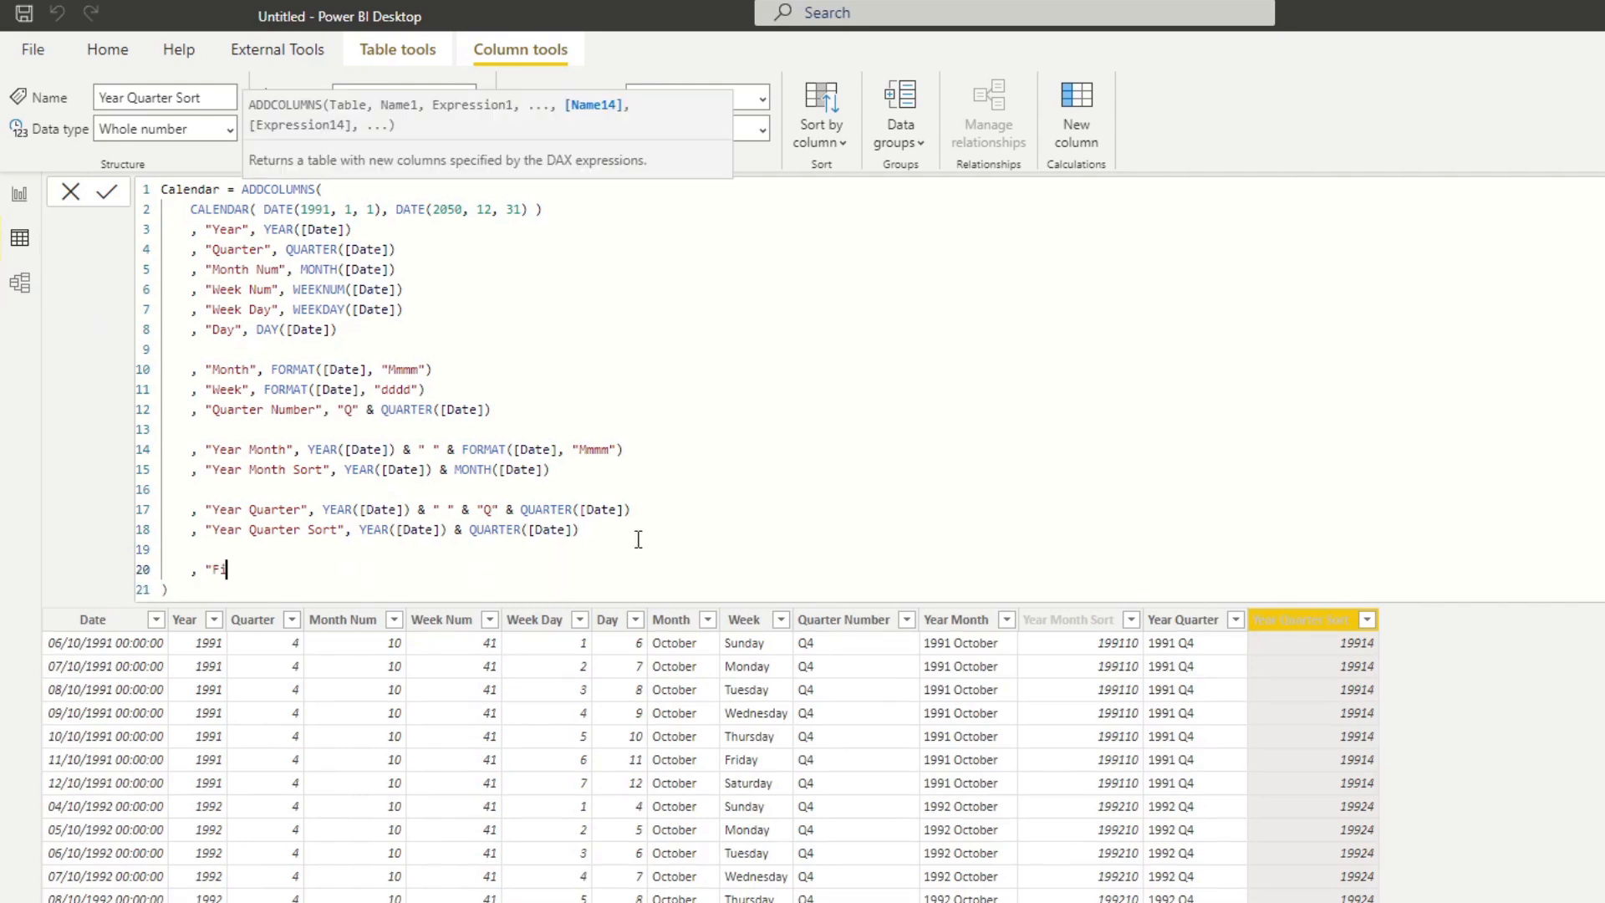
{"action": "type", "text": "scal Year\", "}
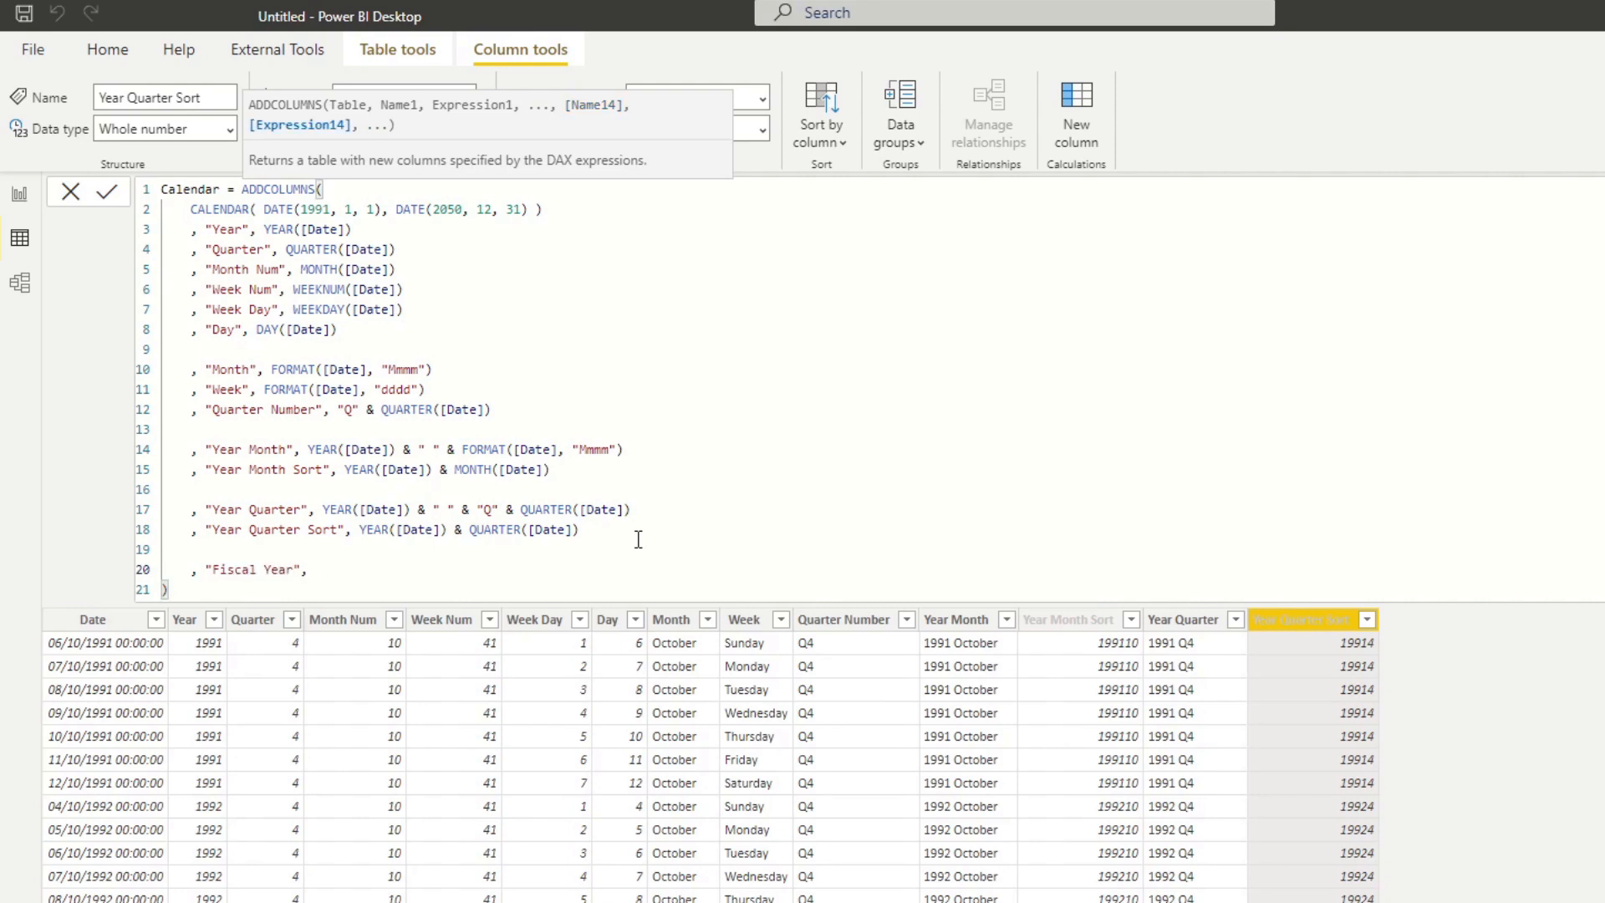
{"action": "type", "text": "EDATE("}
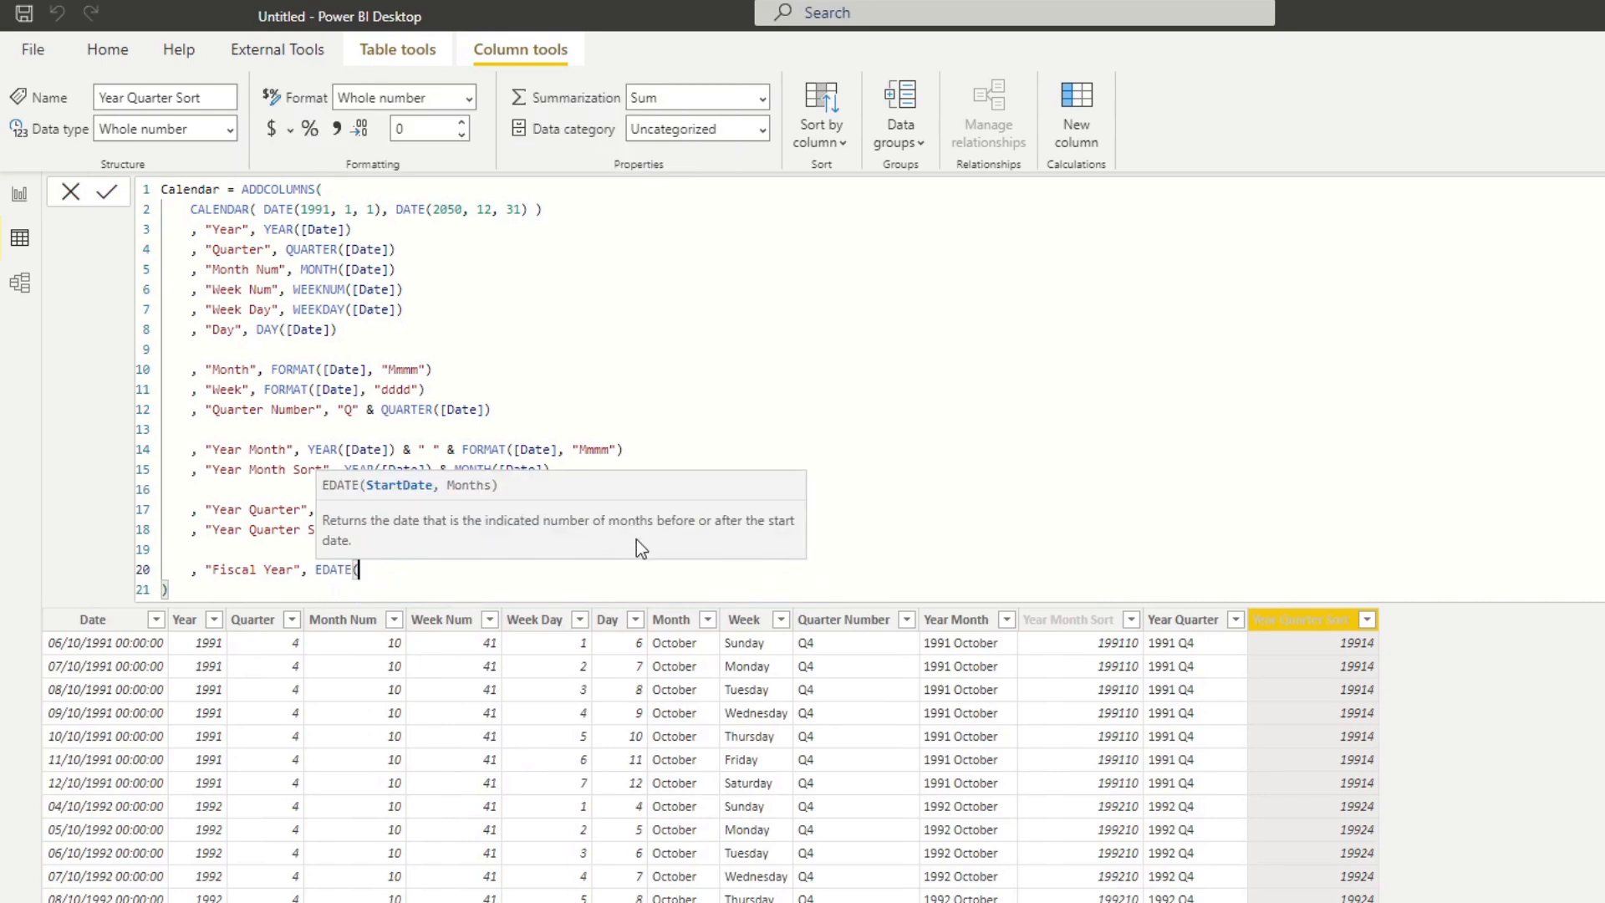
{"action": "type", "text": "[da"}
Define Fiscal Year as EDATE([Date], 11) and commit the Calendar formula.
{"action": "key", "text": "Tab"}
{"action": "type", "text": ", 11)"}
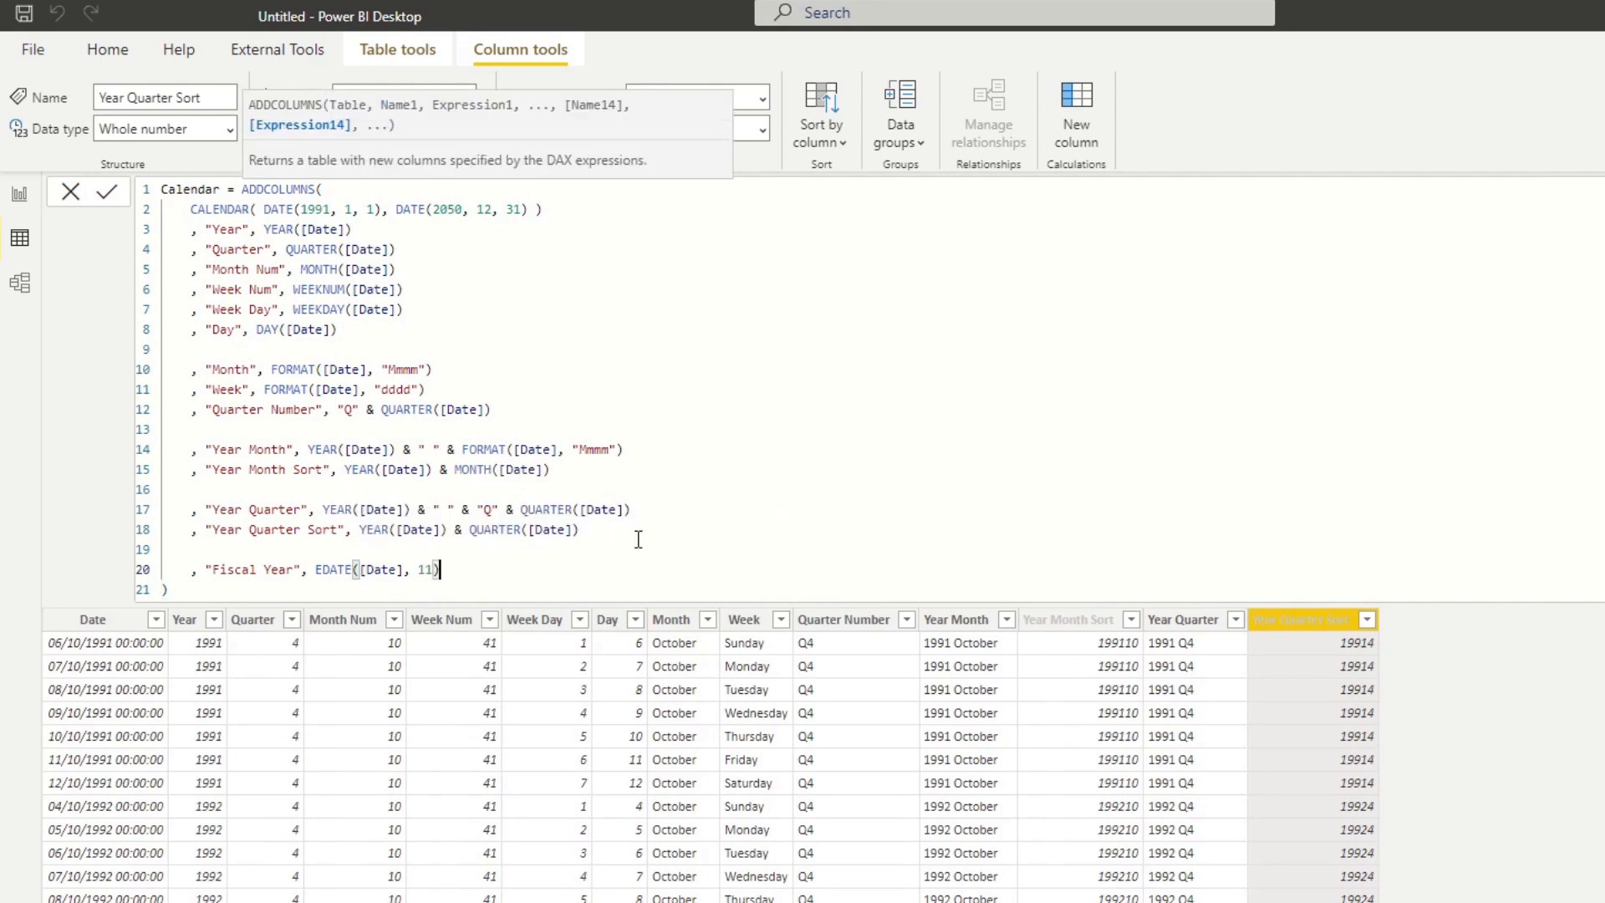
{"action": "key", "text": "Return"}
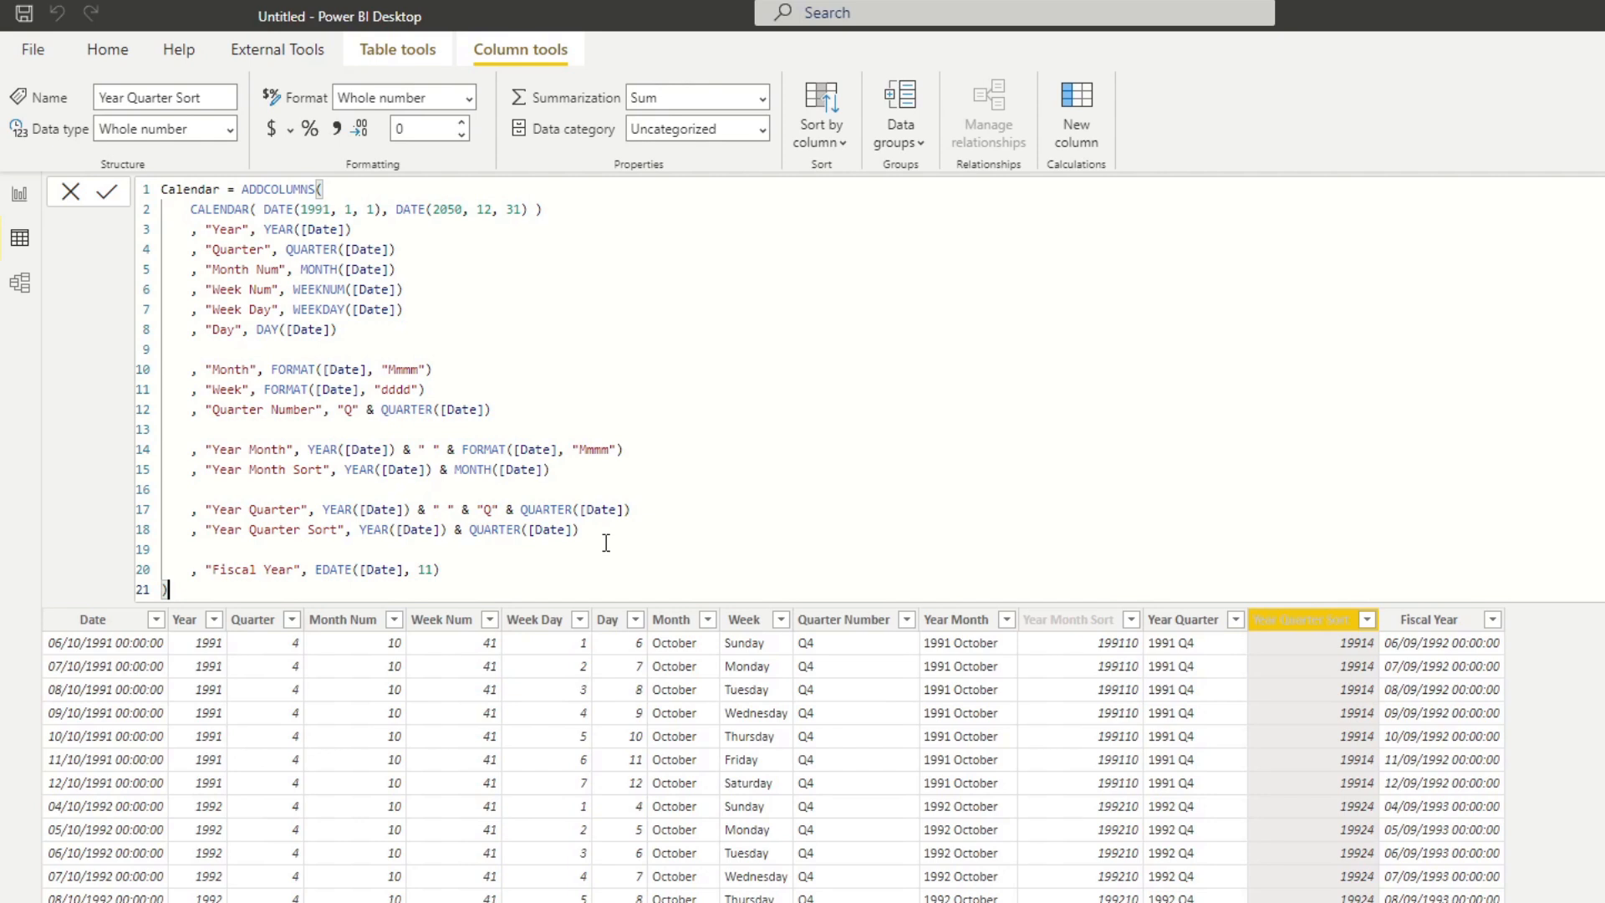
Wrap the Fiscal Year expression in YEAR so it reads YEAR(EDATE([Date], 11)), and commit the Calendar formula.
{"action": "left_click", "coordinate": [454, 563]}
{"action": "left_click", "coordinate": [1461, 643]}
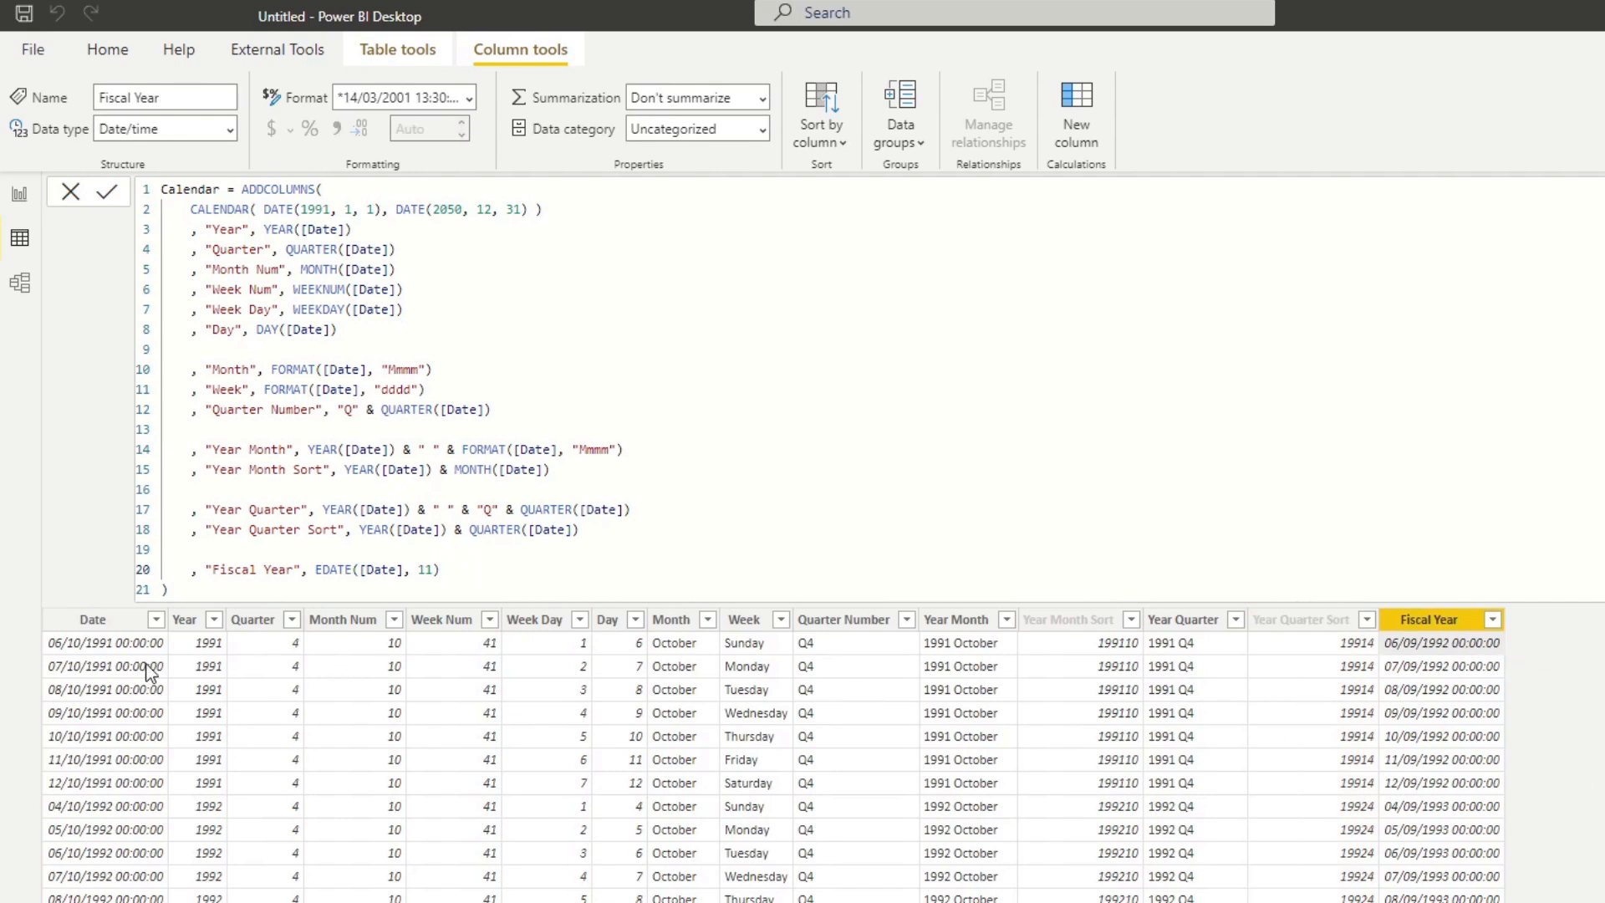
{"action": "left_click", "coordinate": [137, 644]}
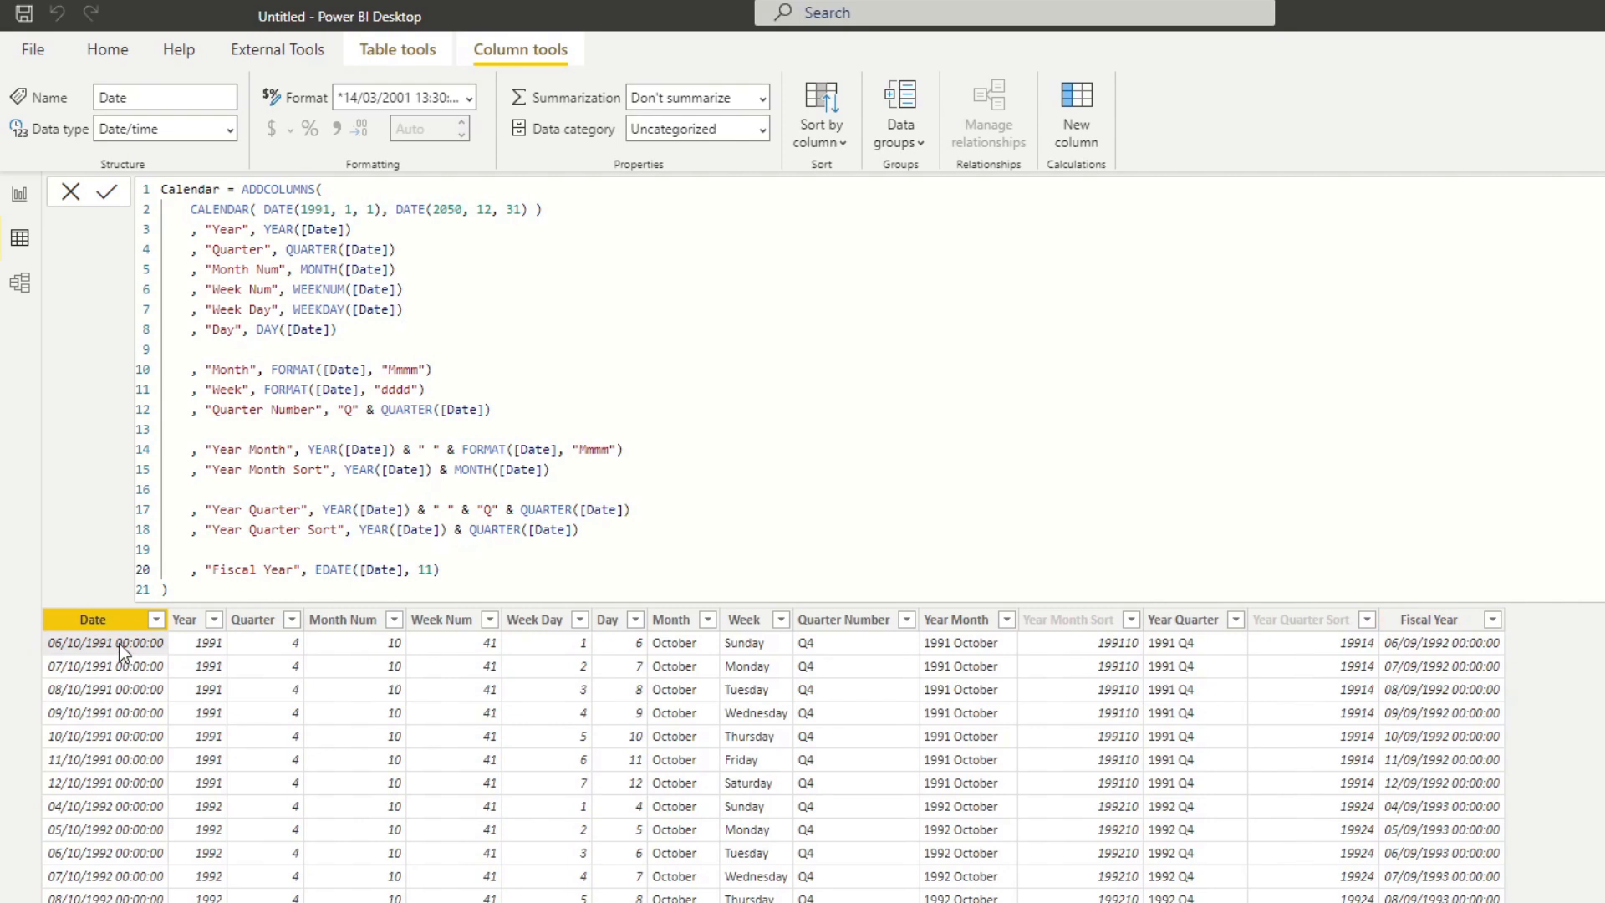
{"action": "left_click", "coordinate": [1431, 644]}
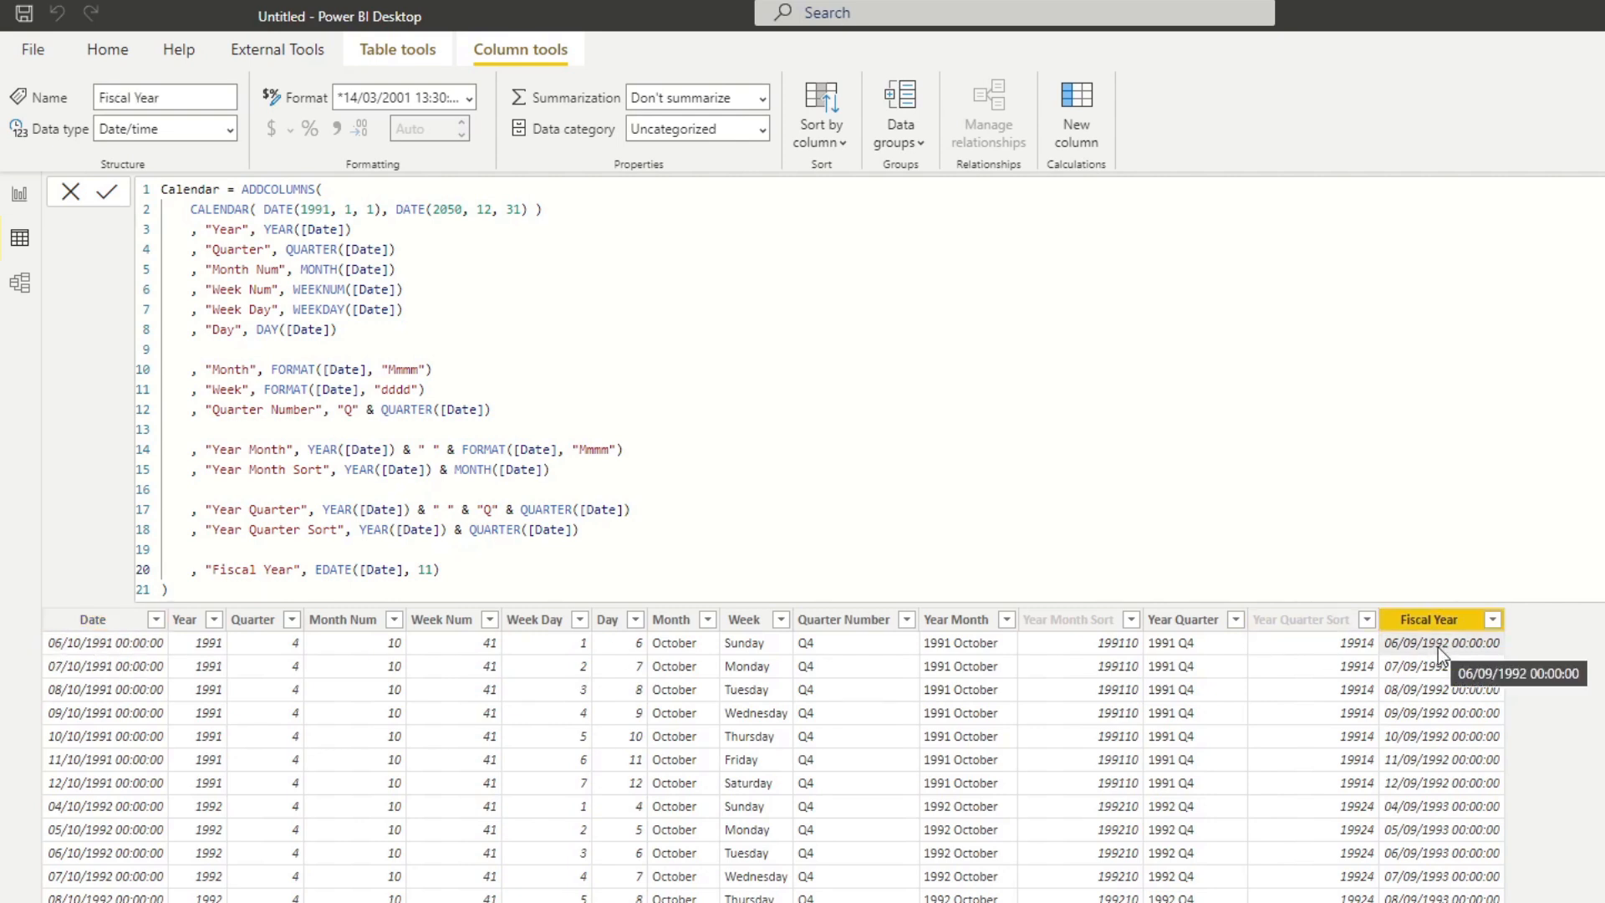
{"action": "left_click", "coordinate": [462, 570]}
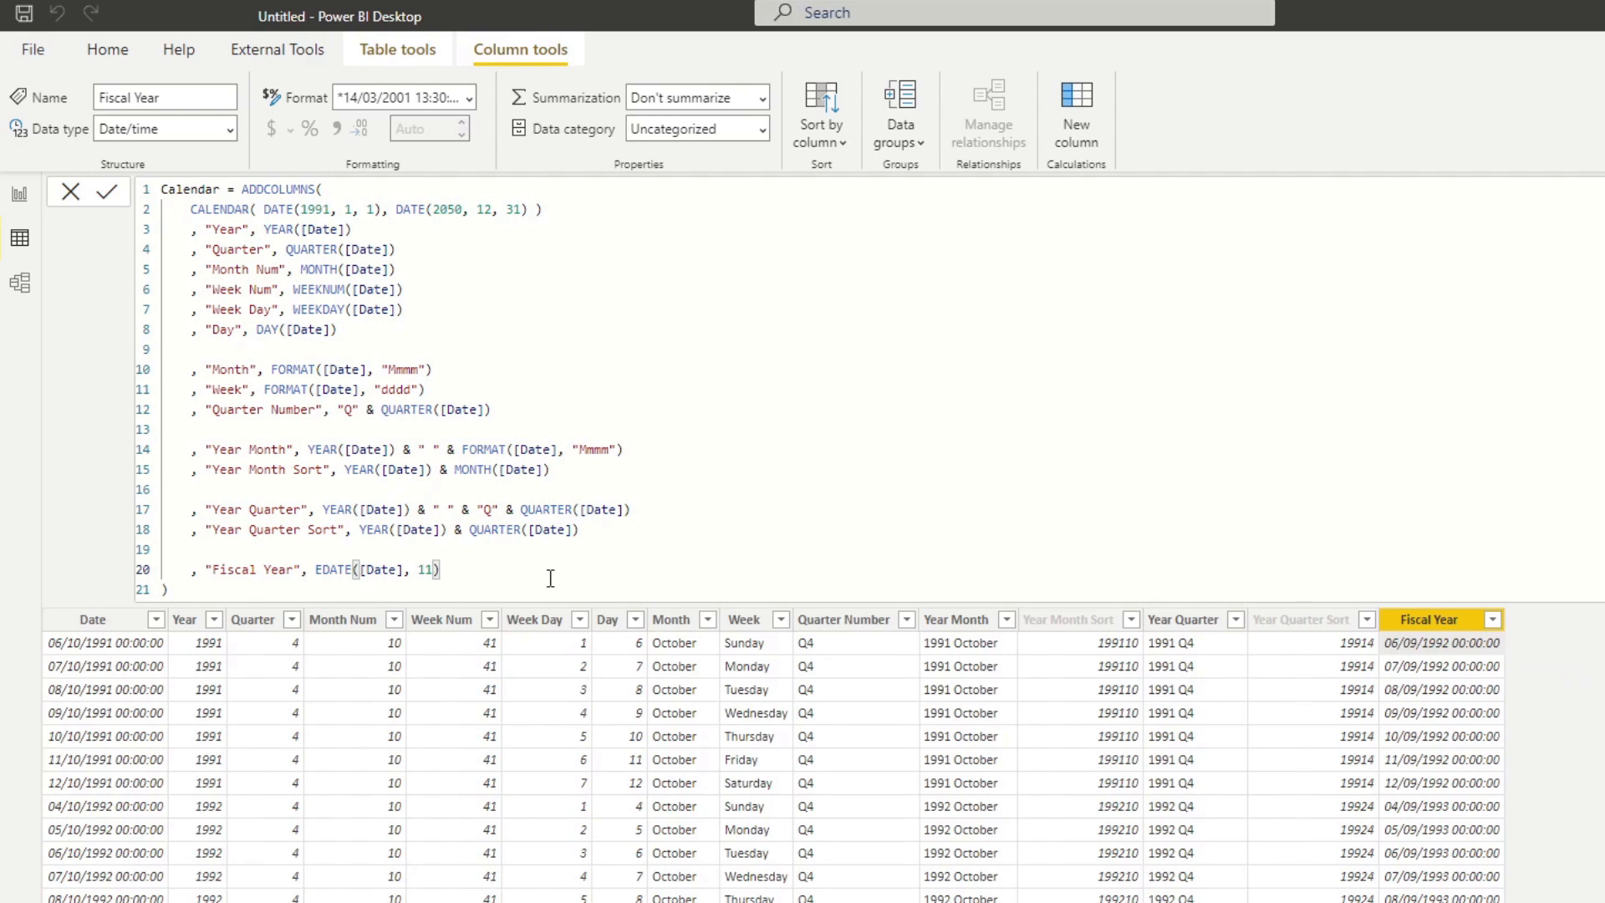
{"action": "left_click", "coordinate": [318, 571]}
{"action": "type", "text": "YEAR("}
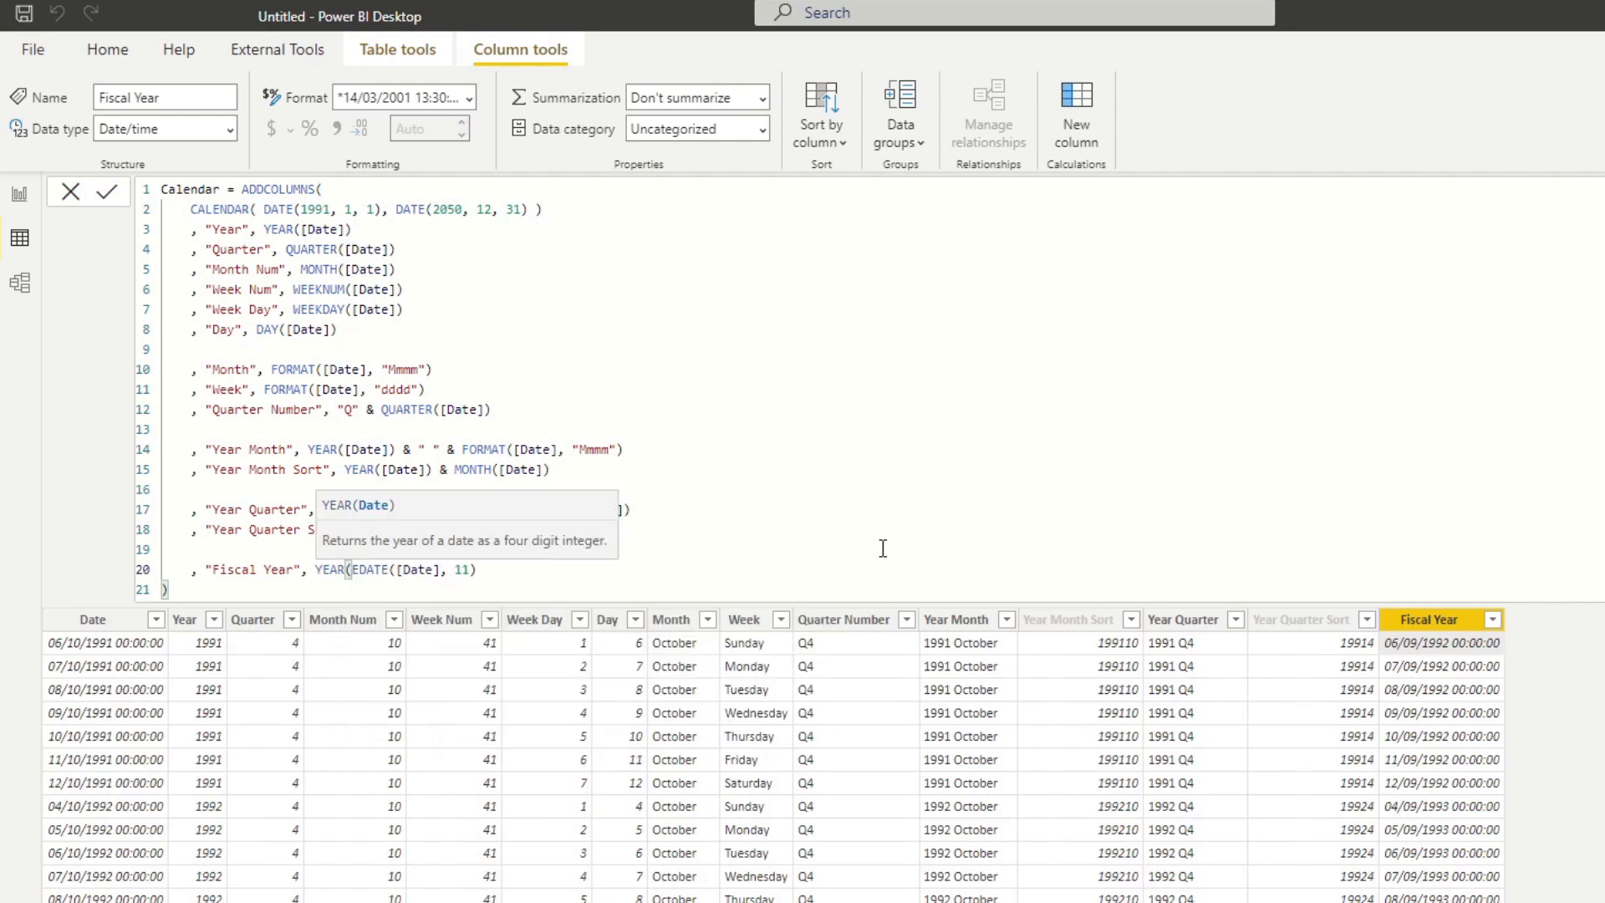
{"action": "left_click", "coordinate": [520, 571]}
{"action": "type", "text": "))"}
{"action": "key", "text": "Return"}
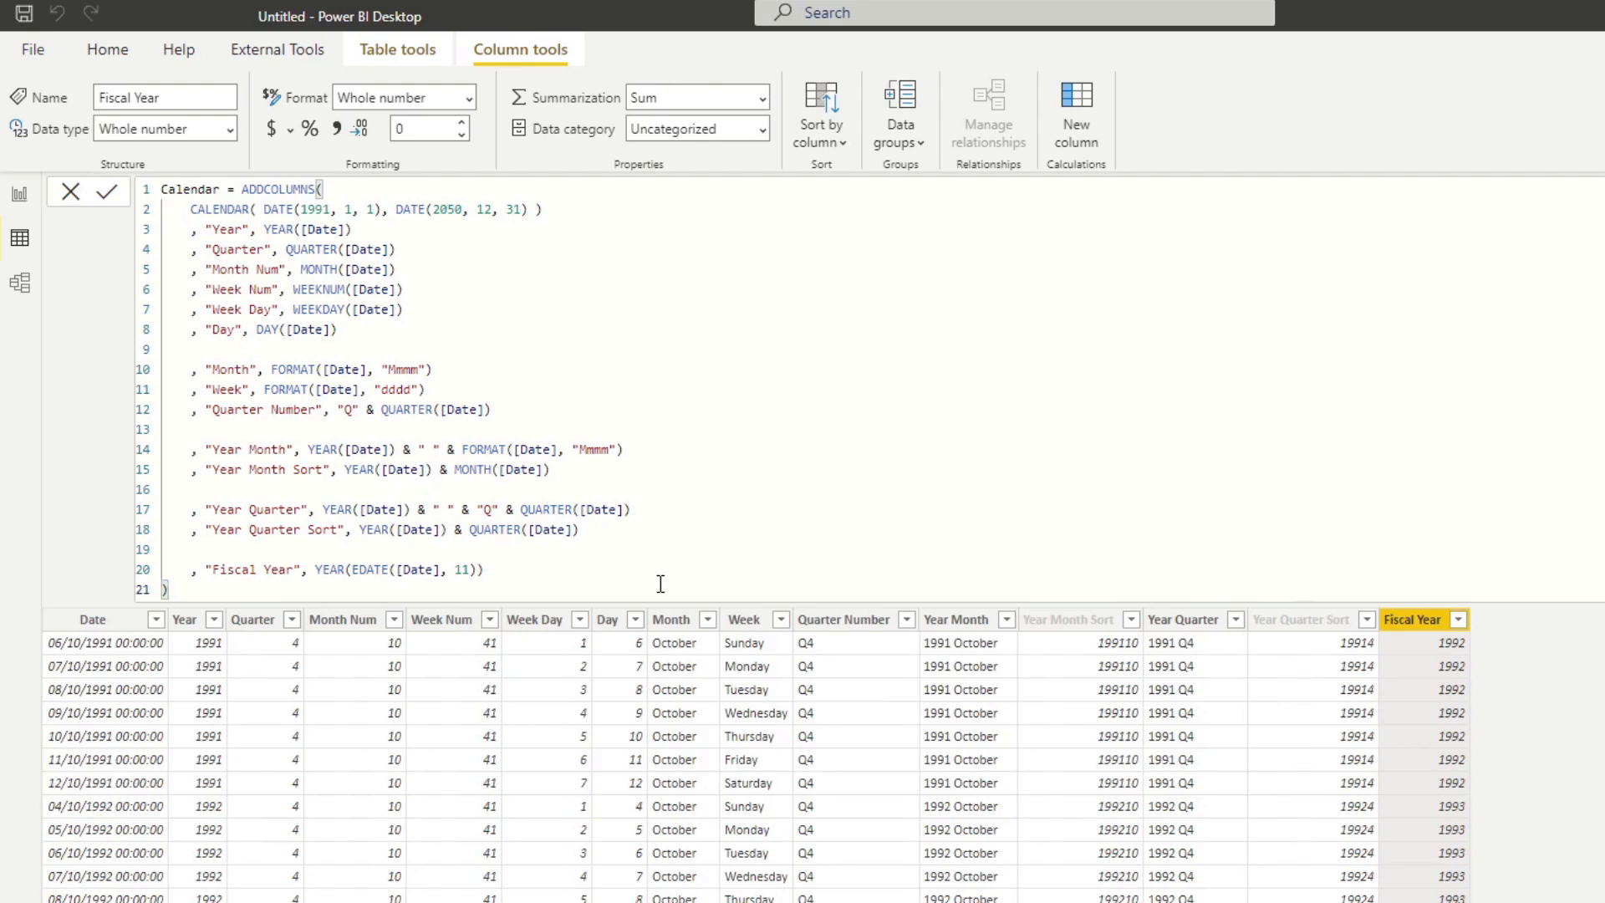
On the report page, clear the Year selection in the page-level filter.
{"action": "left_click", "coordinate": [19, 194]}
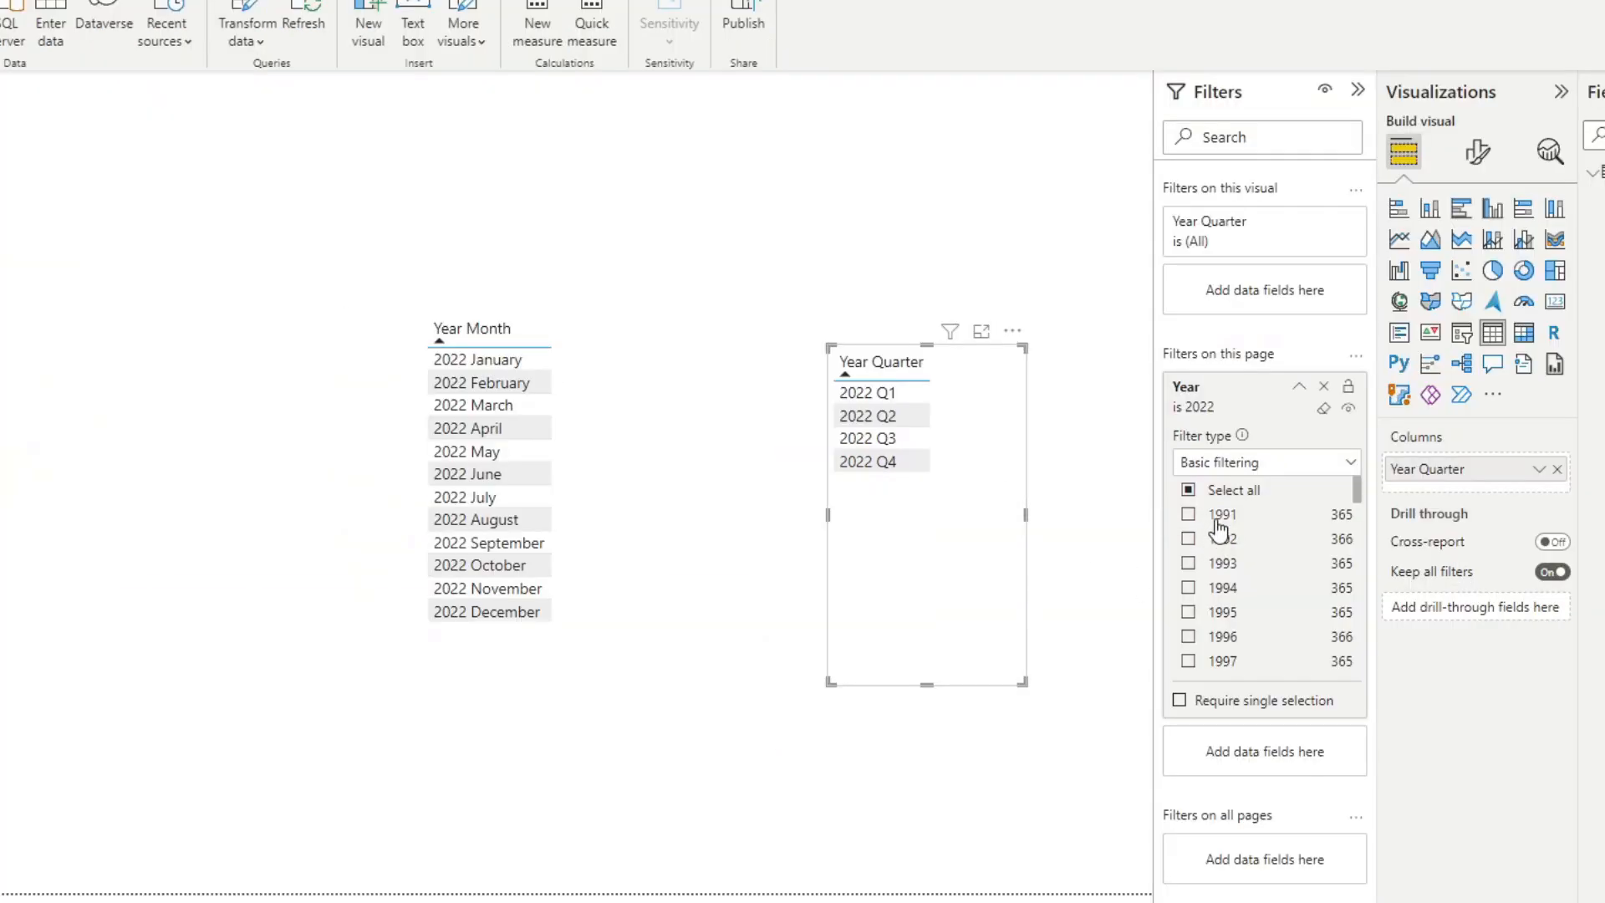
{"action": "scroll", "coordinate": [1571, 628], "scroll_direction": "down", "scroll_amount": 2}
{"action": "left_click", "coordinate": [1326, 409]}
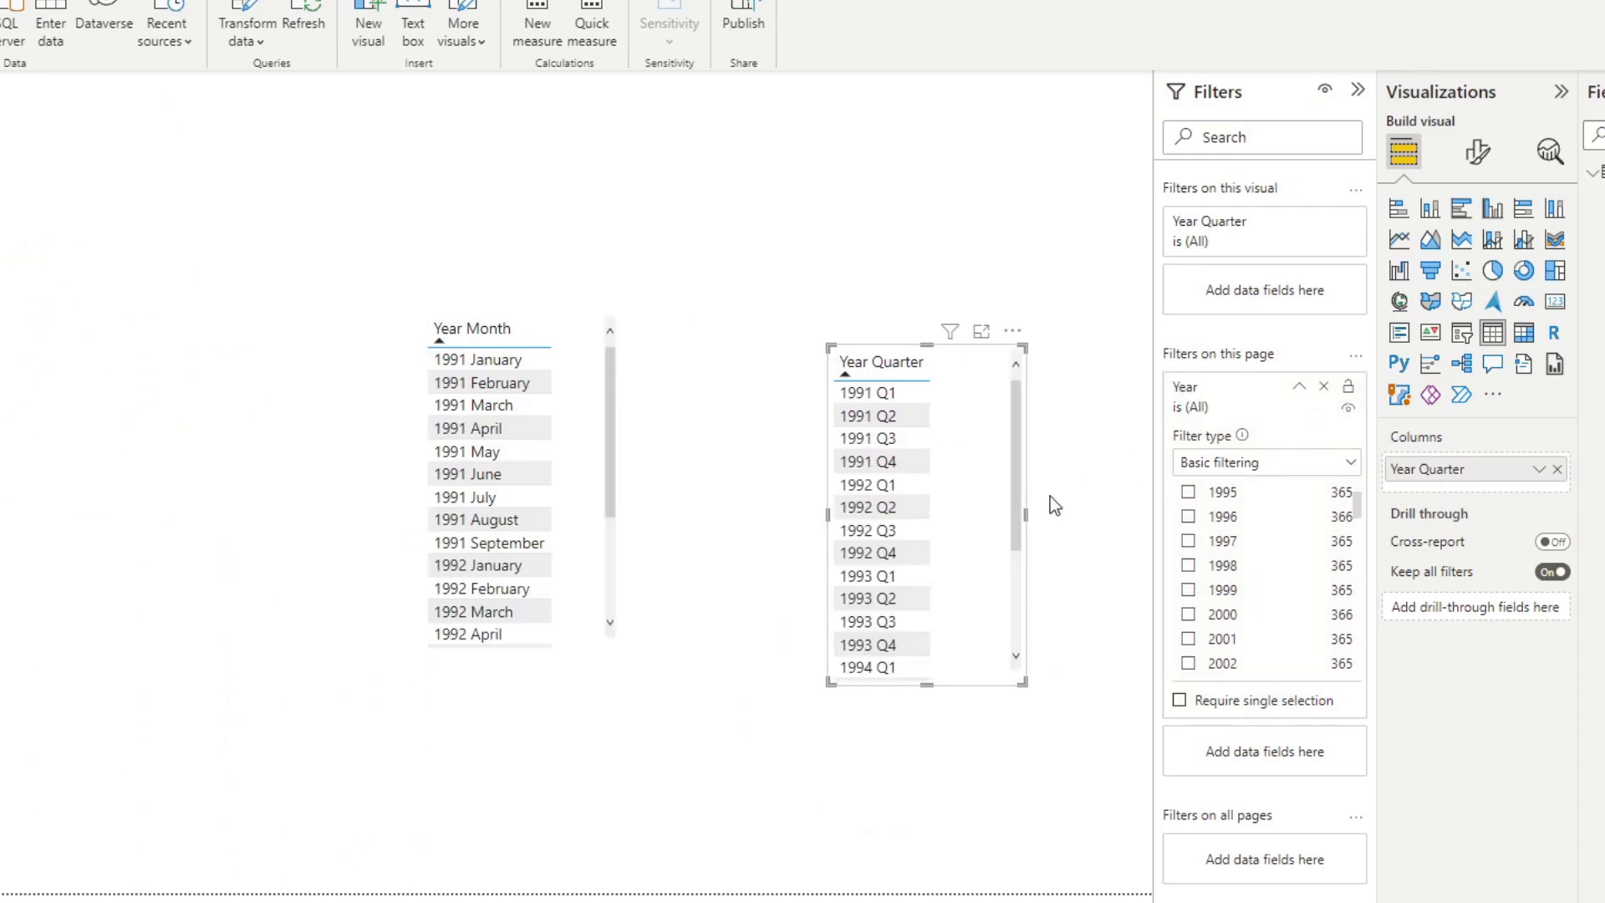
Delete the Year Quarter table visual and move the Year Month table toward the canvas middle.
{"action": "left_click_drag", "start_coordinate": [960, 519], "coordinate": [943, 527]}
{"action": "key", "text": "Delete"}
{"action": "left_click_drag", "start_coordinate": [606, 474], "coordinate": [743, 484]}
Replace the Year page filter with Fiscal Year set to 2022, and sort the Year Month table ascending.
{"action": "left_click_drag", "start_coordinate": [1424, 469], "coordinate": [1275, 753]}
{"action": "scroll", "coordinate": [1331, 741], "scroll_direction": "down", "scroll_amount": 3}
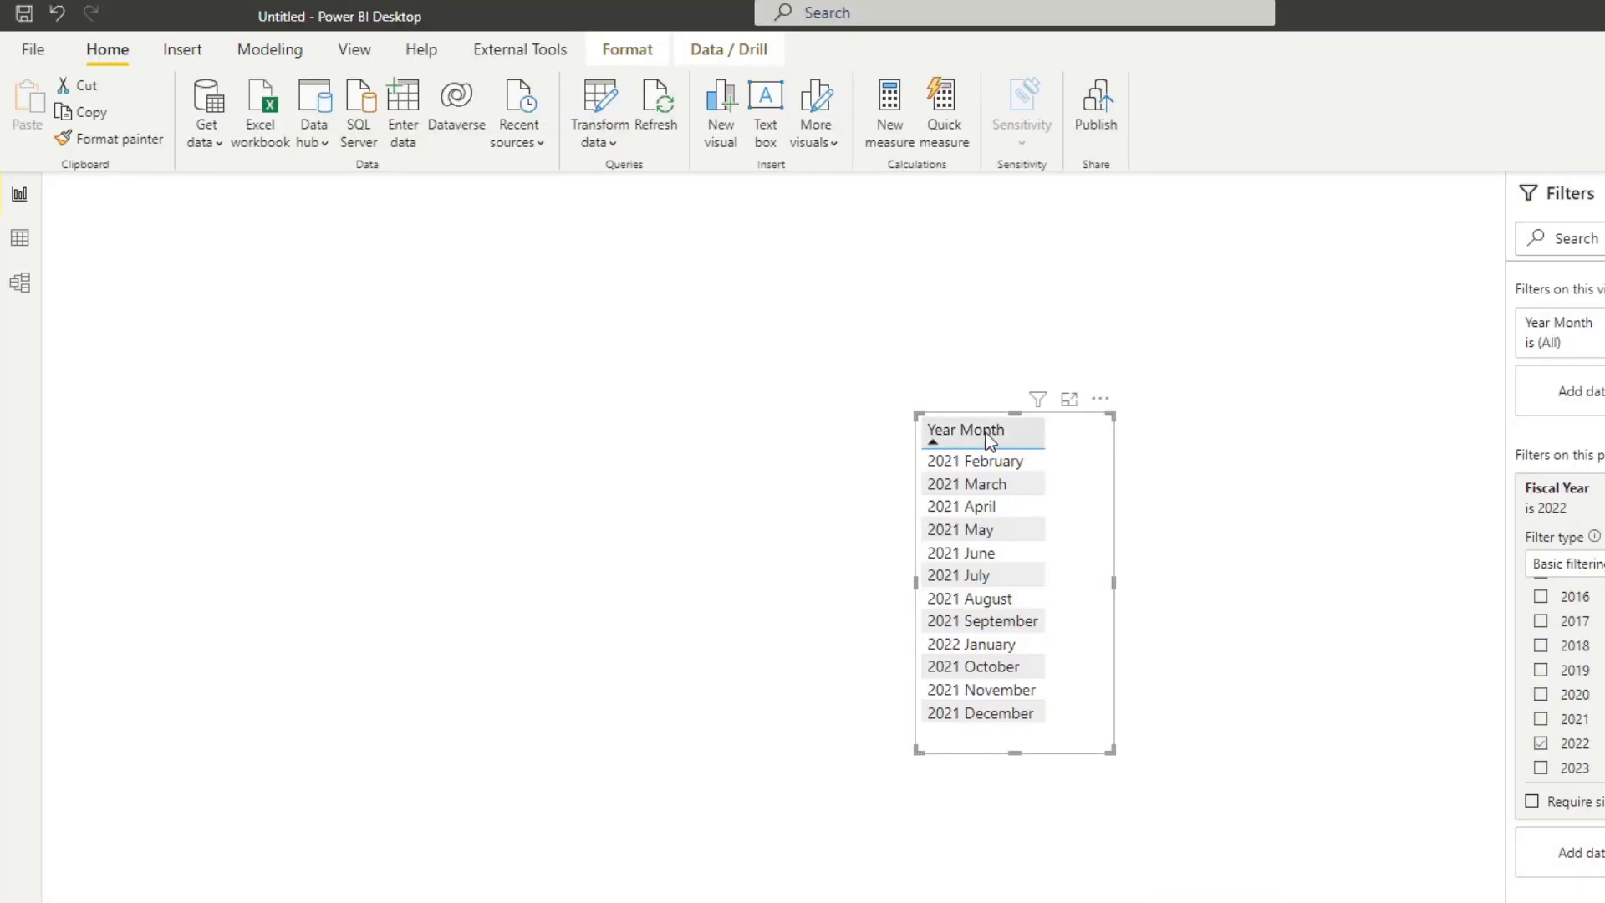
{"action": "left_click", "coordinate": [986, 433]}
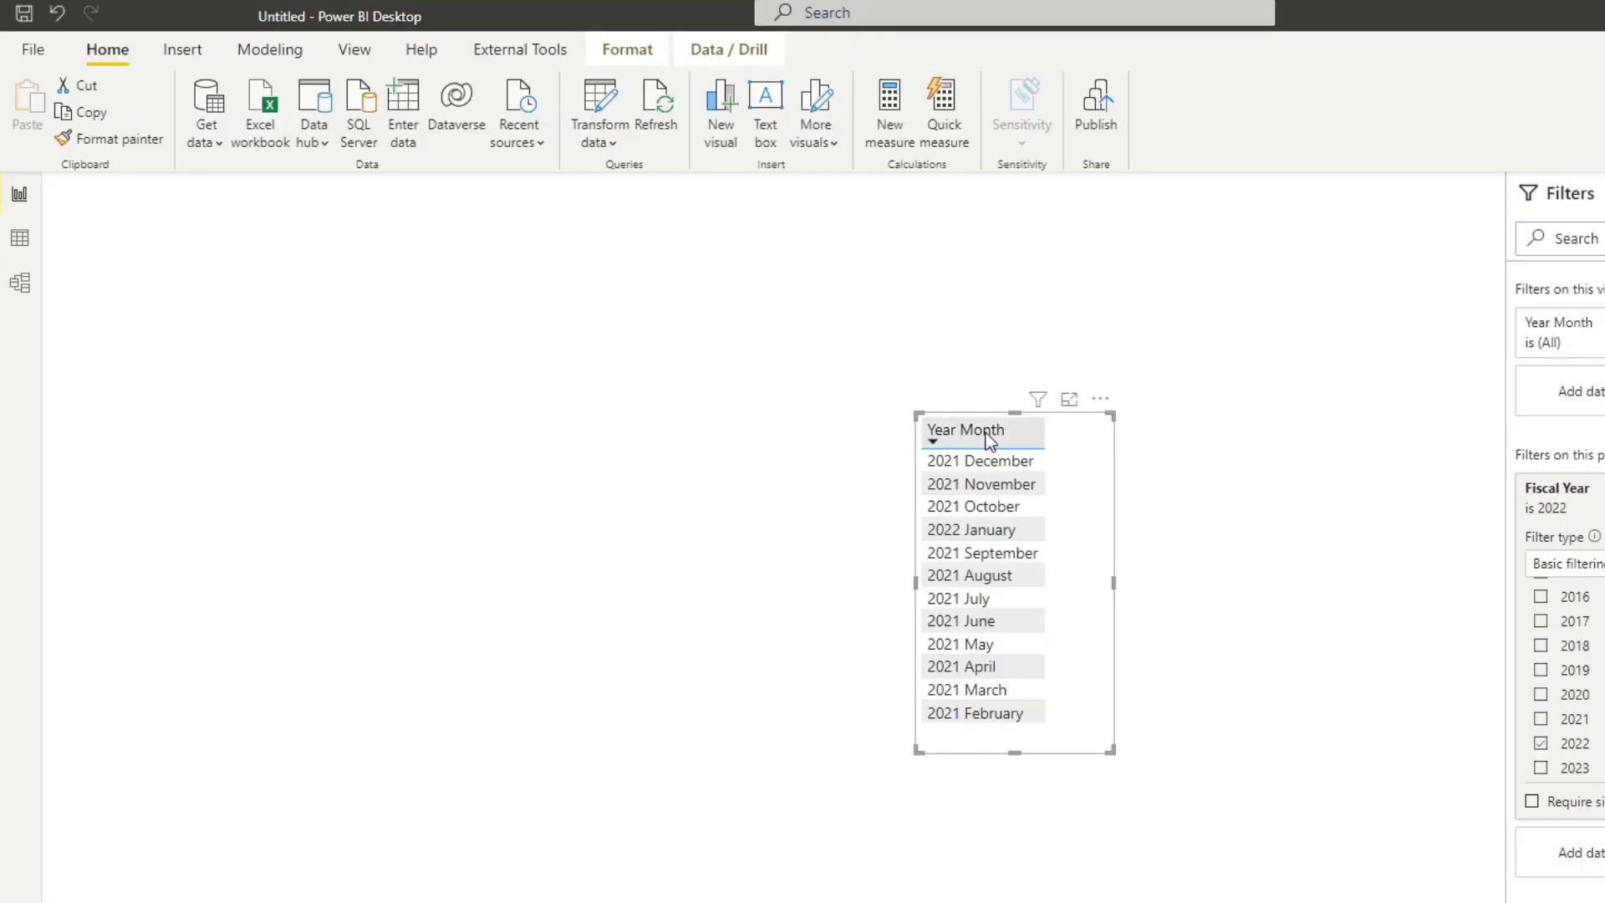
{"action": "left_click", "coordinate": [987, 437]}
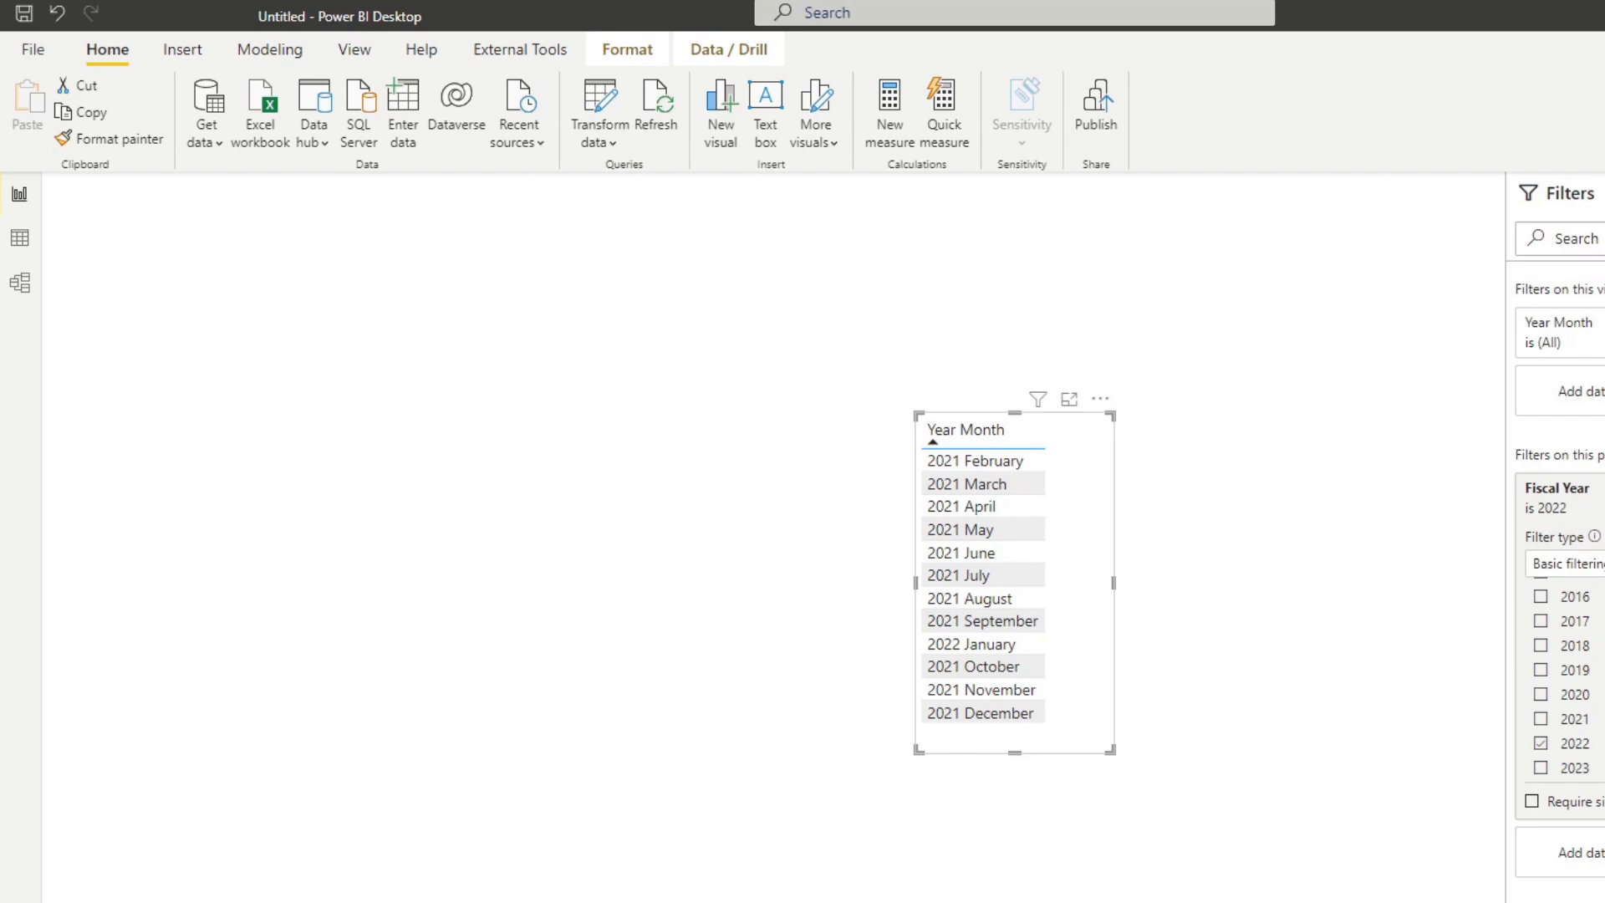
In the Calendar table formula, duplicate the Fiscal Year line as "Fiscal Month" defined as MONTH(EDATE([Date], 11)).
{"action": "left_click", "coordinate": [19, 239]}
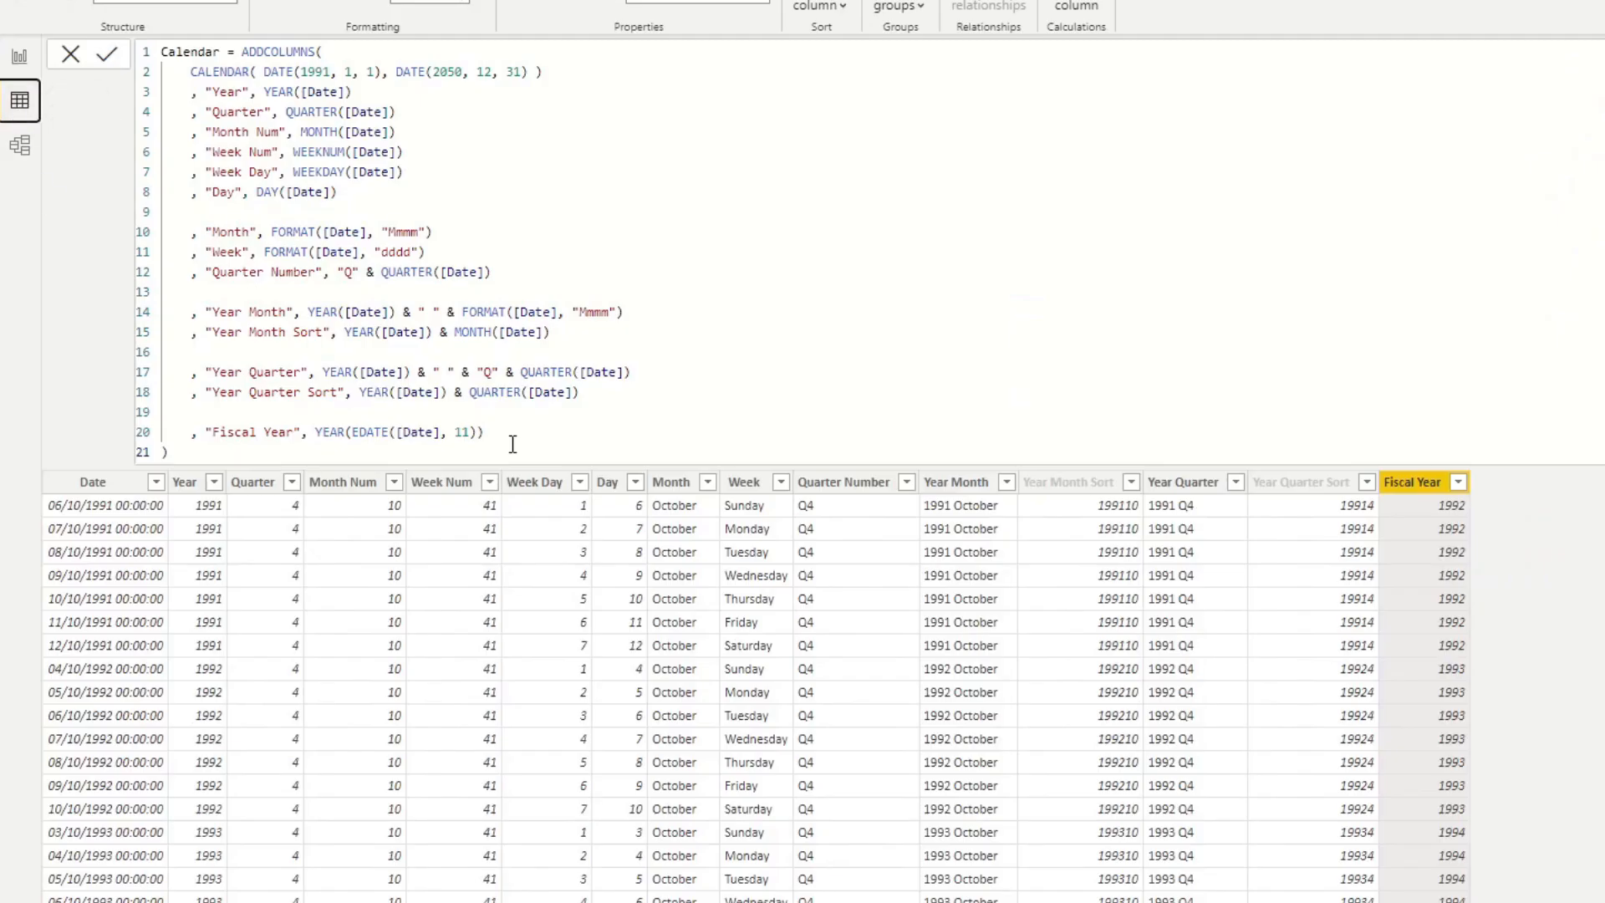
{"action": "left_click_drag", "start_coordinate": [485, 432], "coordinate": [198, 430]}
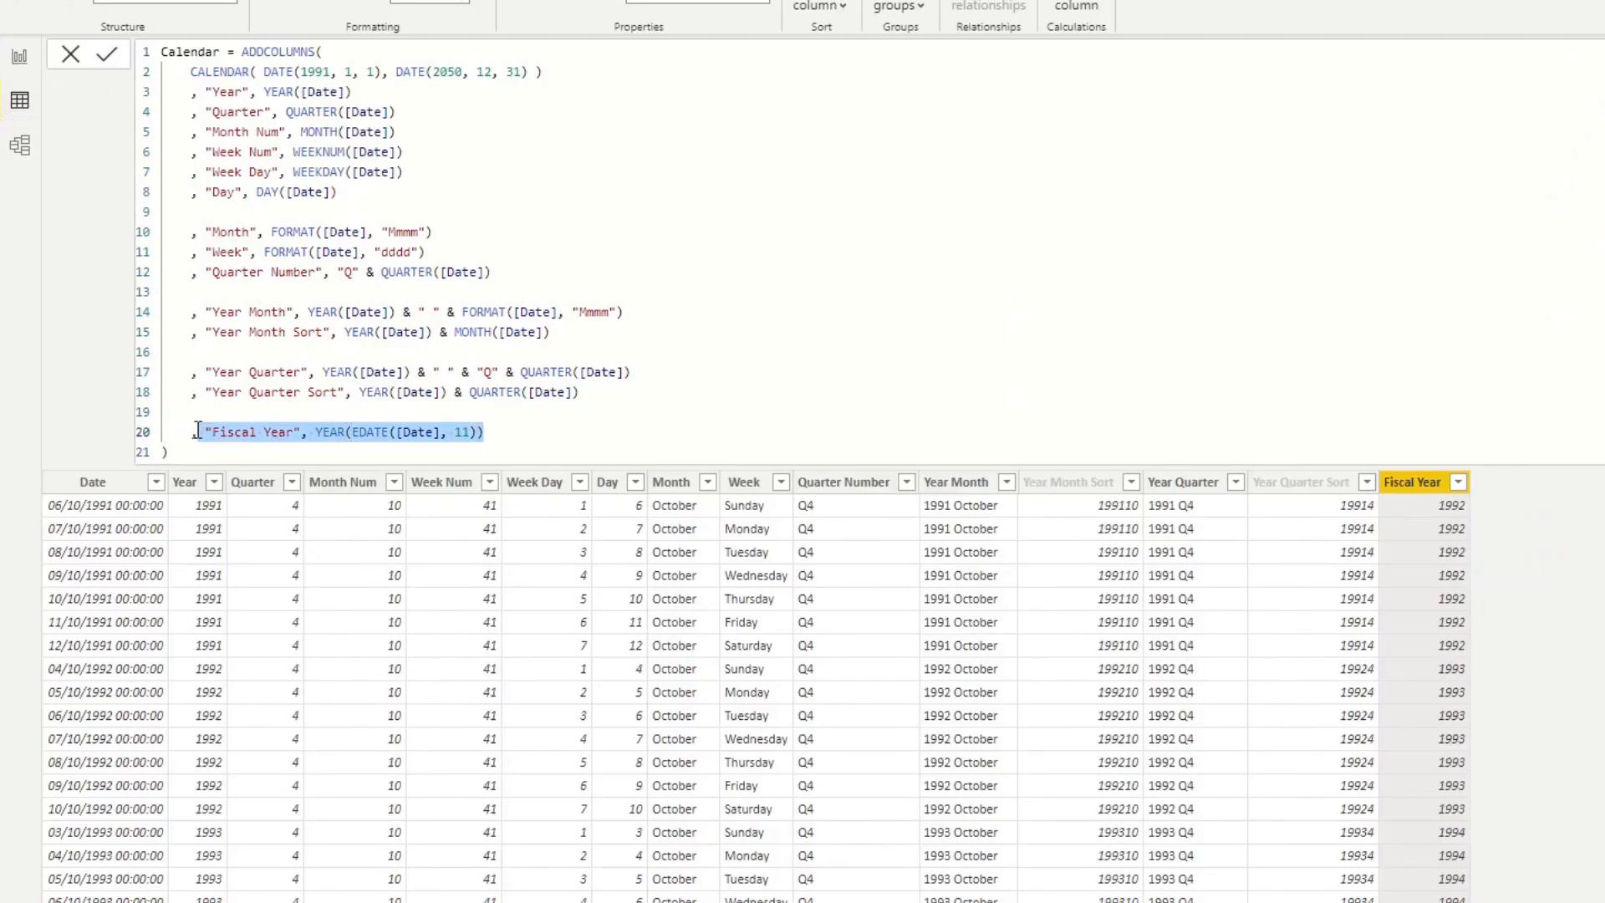
{"action": "left_click", "coordinate": [498, 432]}
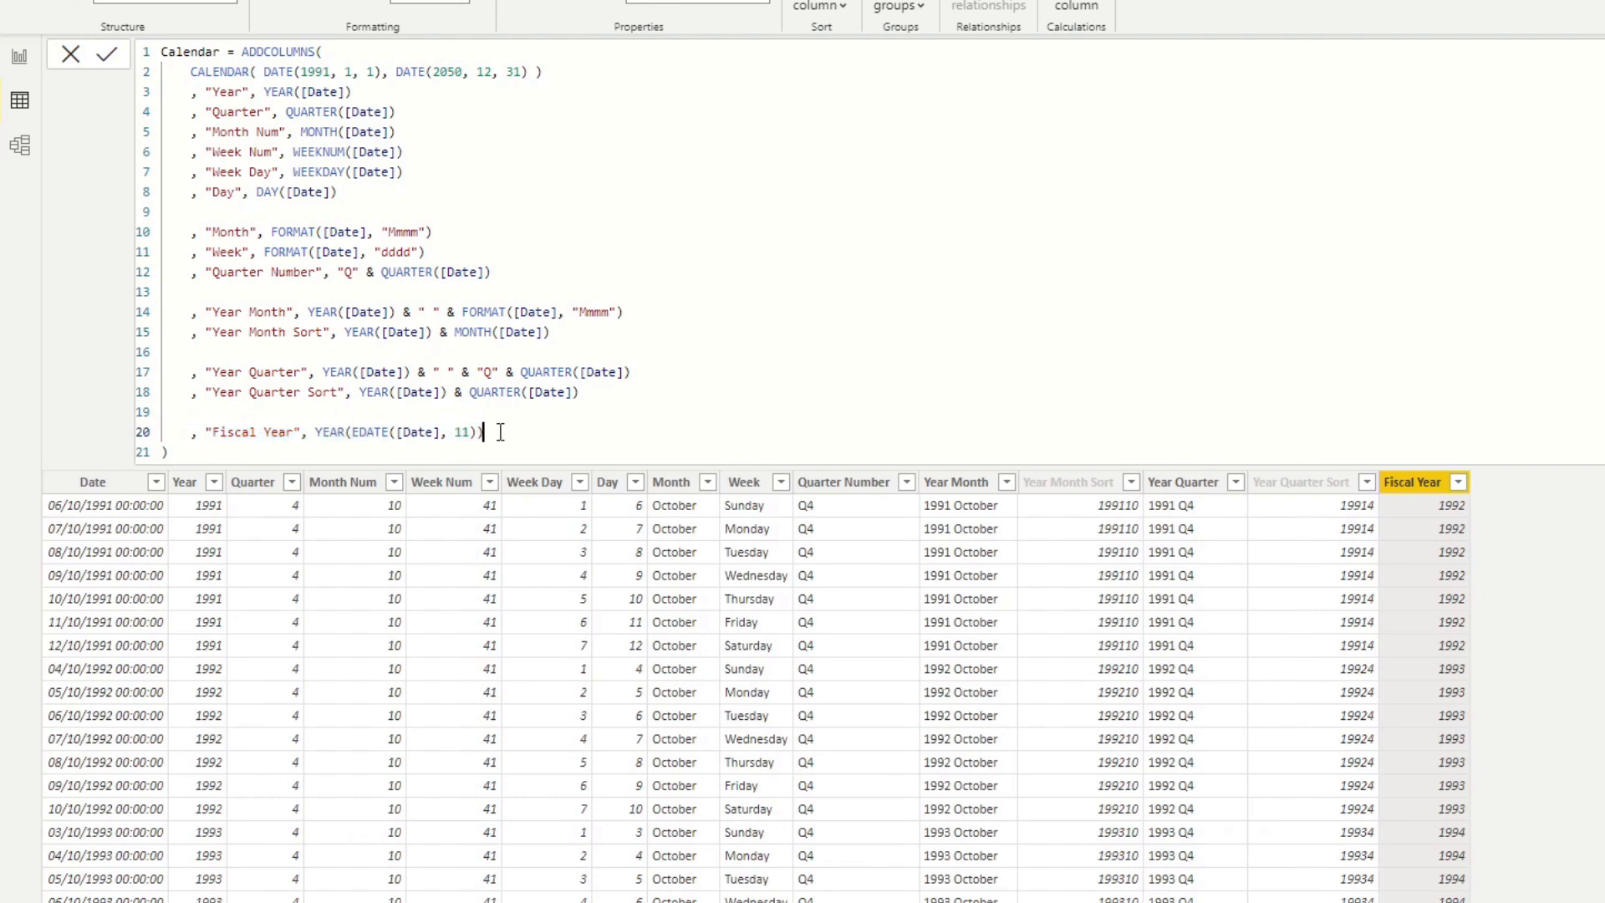
{"action": "key", "text": "shift+Return"}
{"action": "type", "text": ", \"Fiscal Year\", YEAR(EDATE([Date], 11))"}
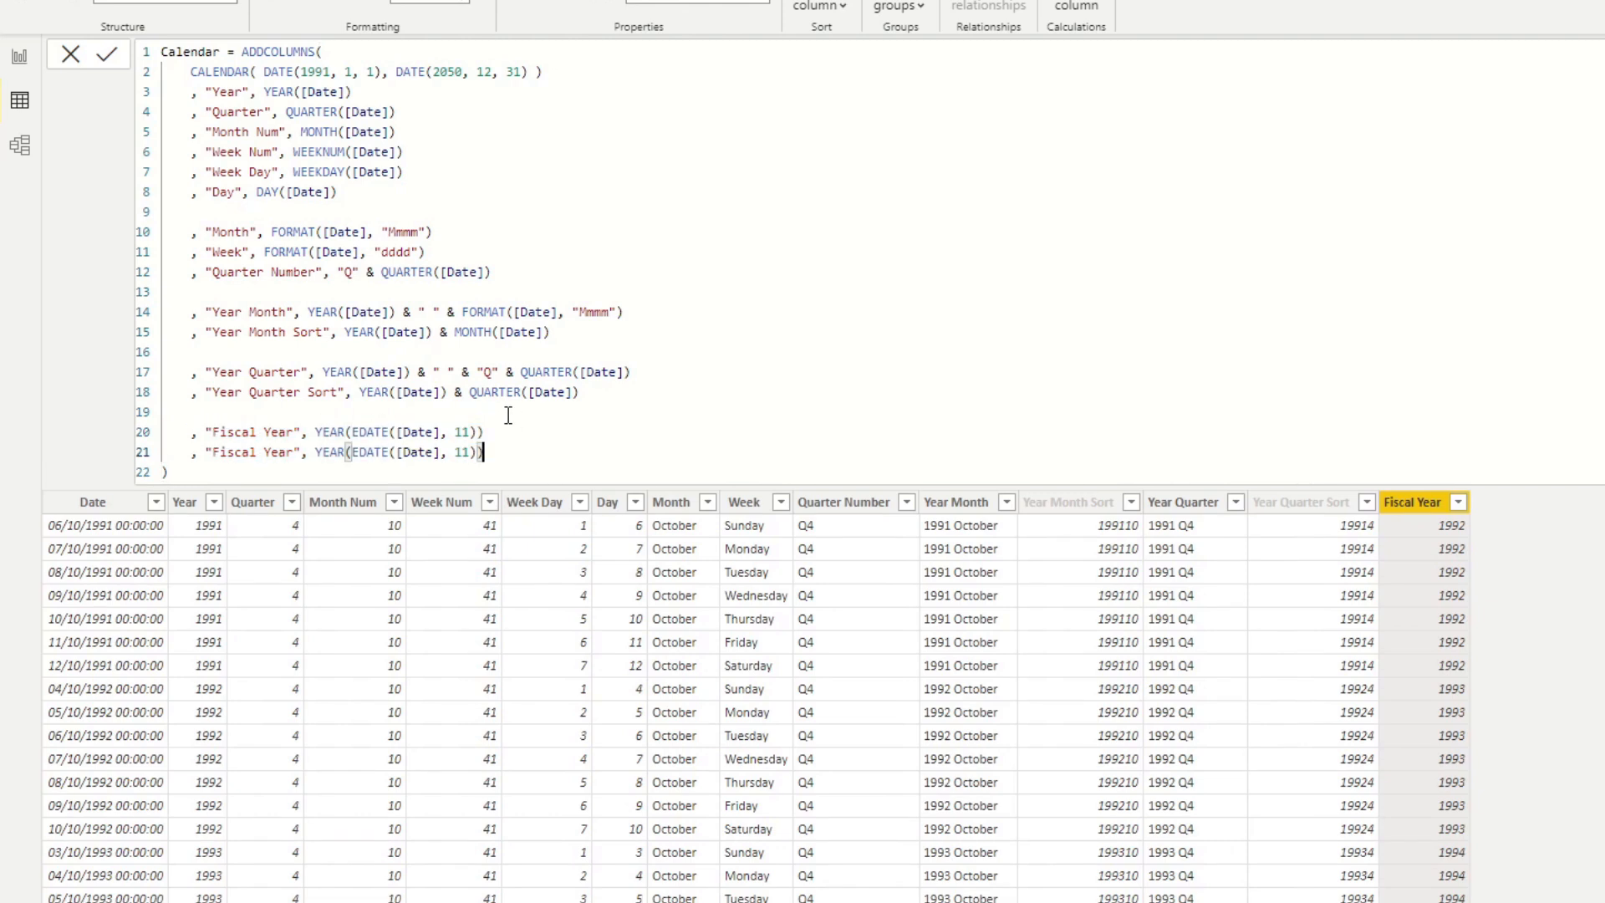
{"action": "double_click", "coordinate": [278, 451]}
{"action": "type", "text": "Month"}
{"action": "double_click", "coordinate": [331, 452]}
{"action": "type", "text": "MONTH"}
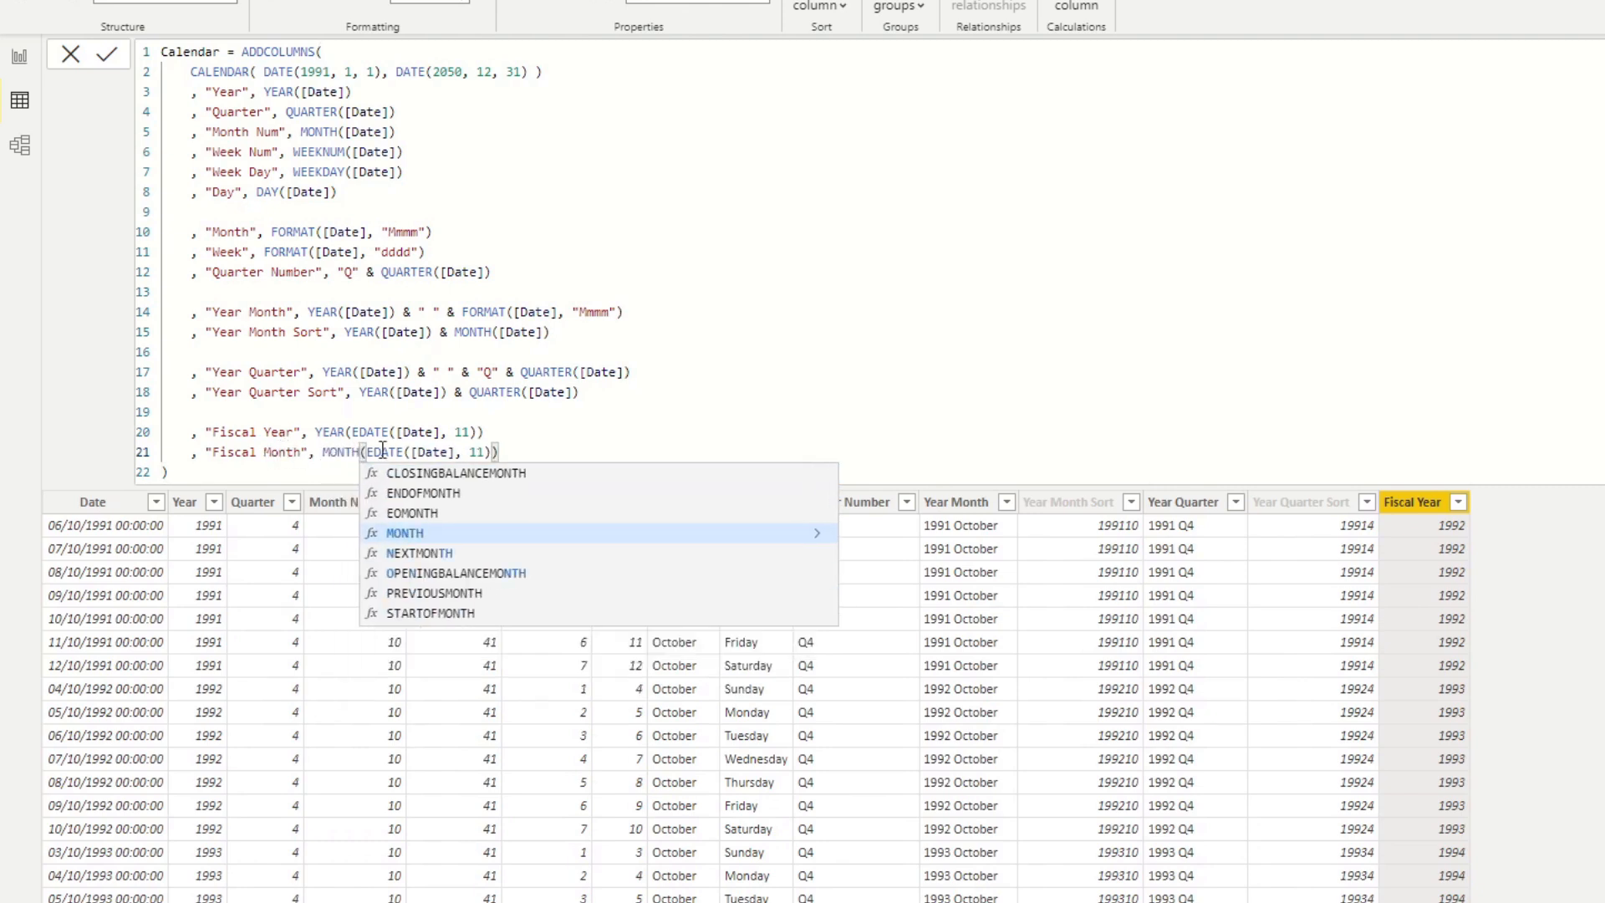
{"action": "left_click", "coordinate": [547, 447]}
Add two more copies of the Fiscal Year line below Fiscal Month, without the duplicated comma.
{"action": "key", "text": "shift+Return"}
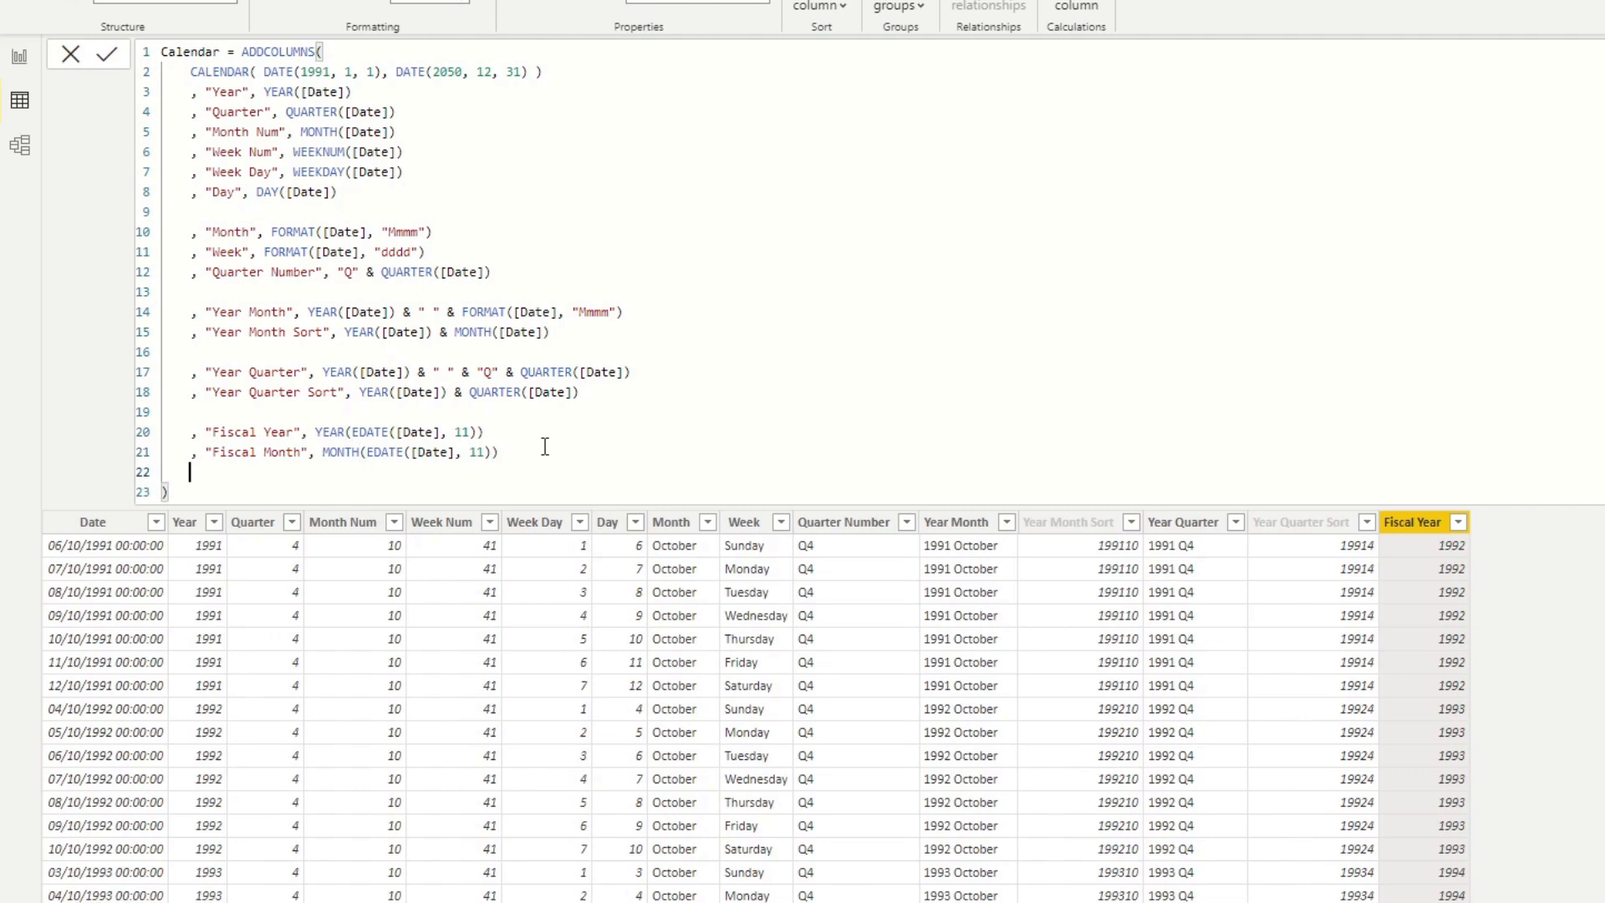
{"action": "type", "text": ","}
{"action": "type", "text": ", \"Fiscal Year\", YEAR(EDATE([Date], 11))"}
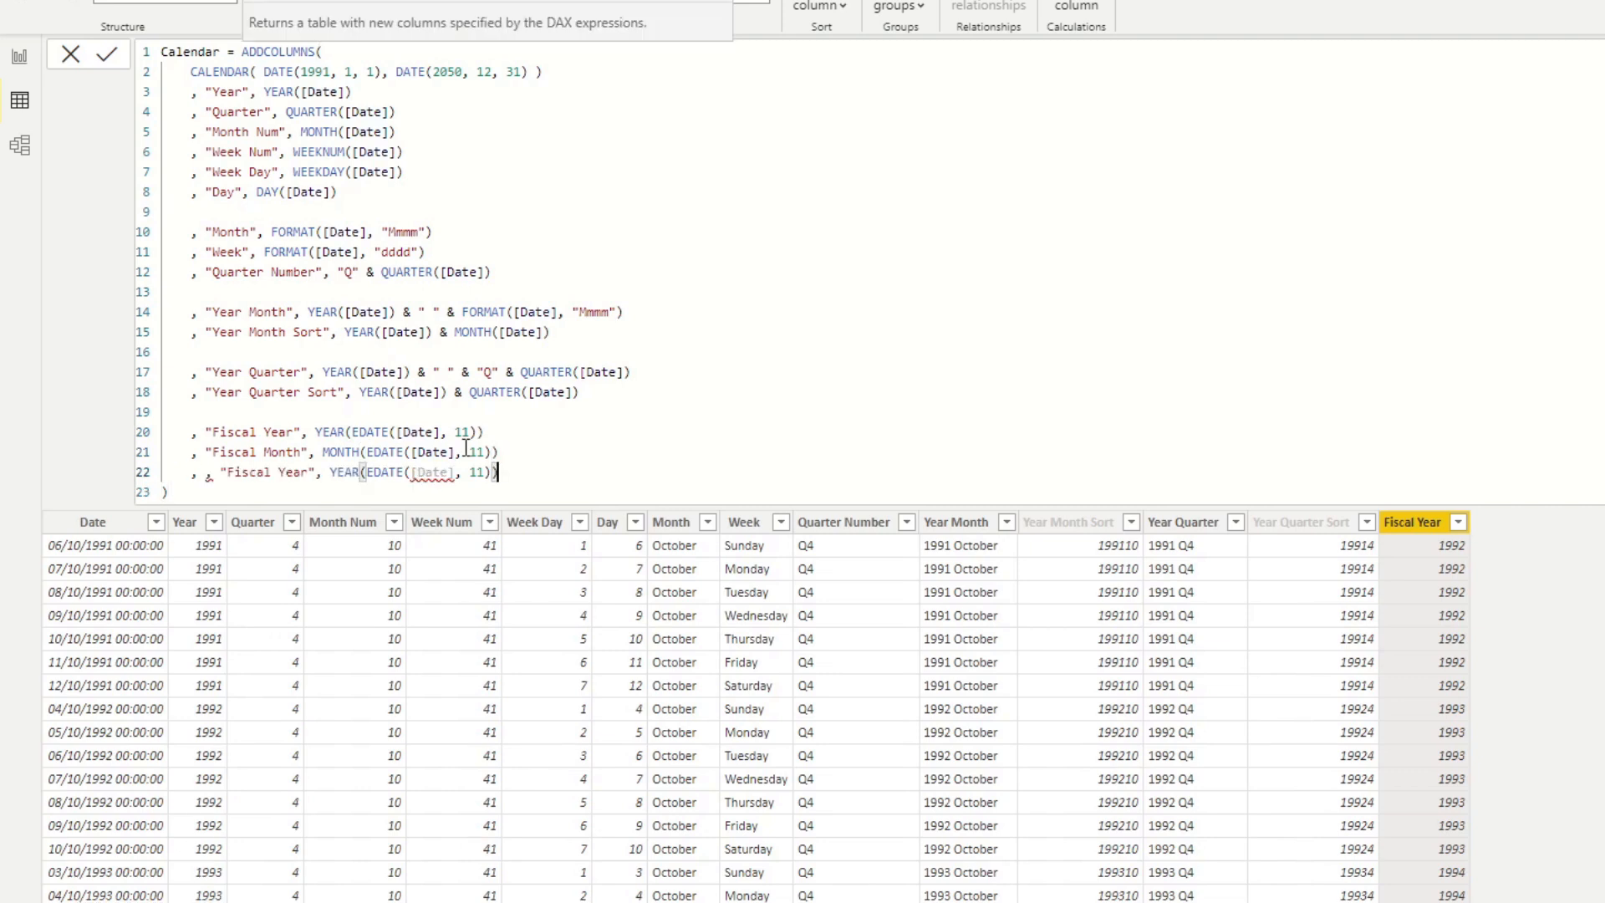
{"action": "left_click", "coordinate": [214, 474]}
{"action": "key", "text": "BackSpace"}
{"action": "key", "text": "BackSpace"}
{"action": "left_click", "coordinate": [498, 470]}
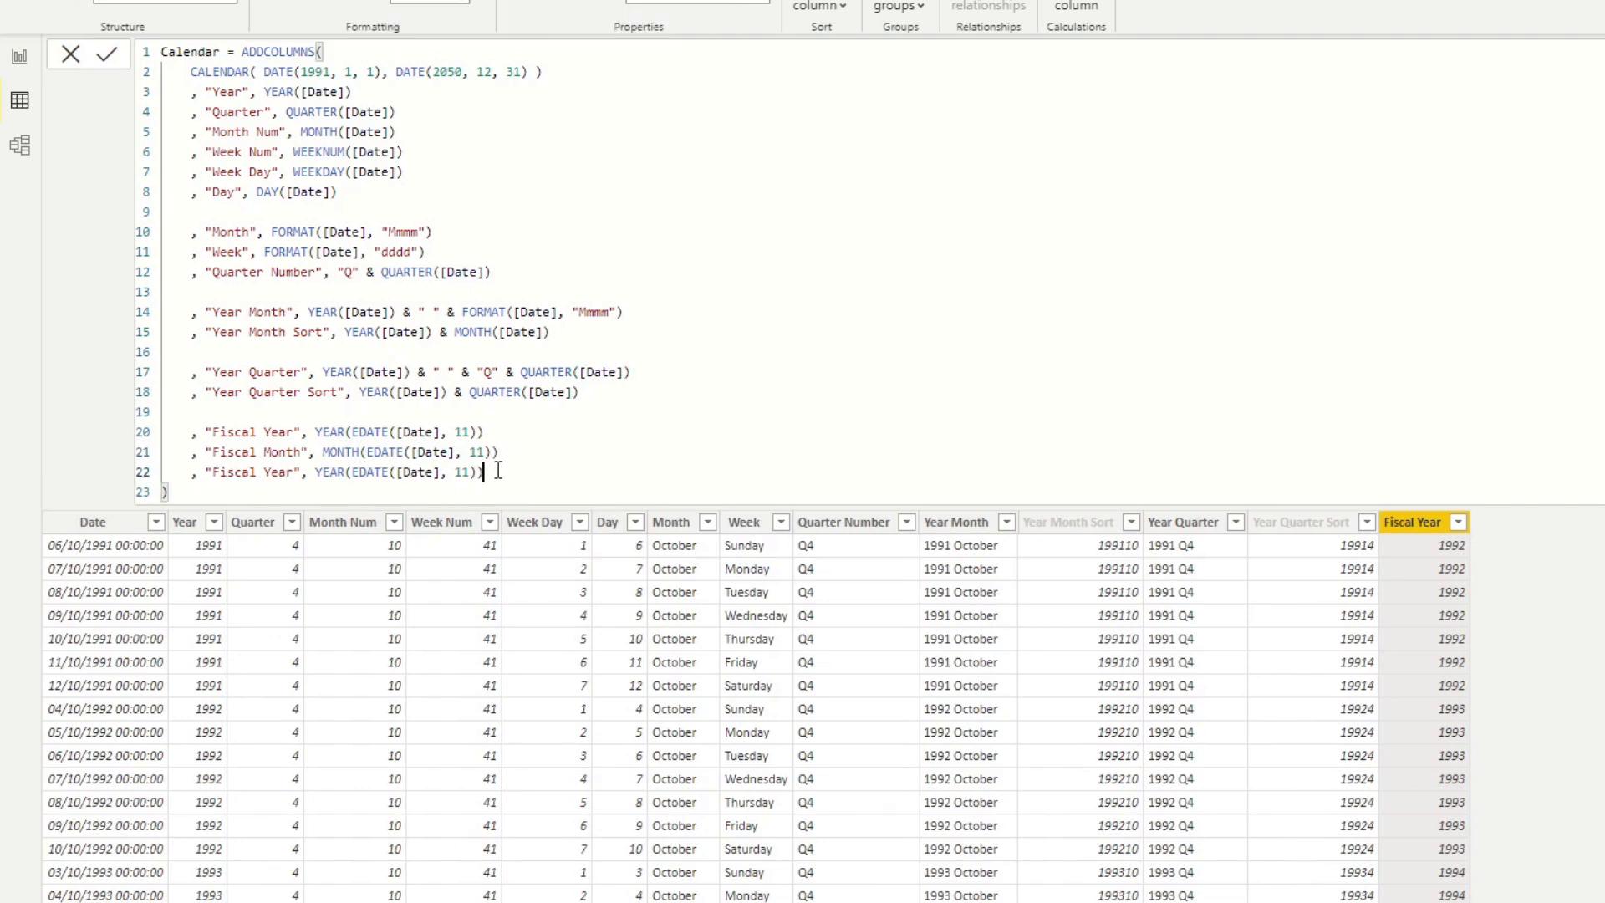
{"action": "key", "text": "shift+Return"}
{"action": "type", "text": ", \"Fiscal Year\", YEAR(EDATE([Date], 11))"}
Rename the two copied Fiscal Year lines as "Fiscal Quarter" and "Fiscal Week".
{"action": "left_click", "coordinate": [280, 454]}
{"action": "double_click", "coordinate": [279, 470]}
{"action": "type", "text": "Quarter"}
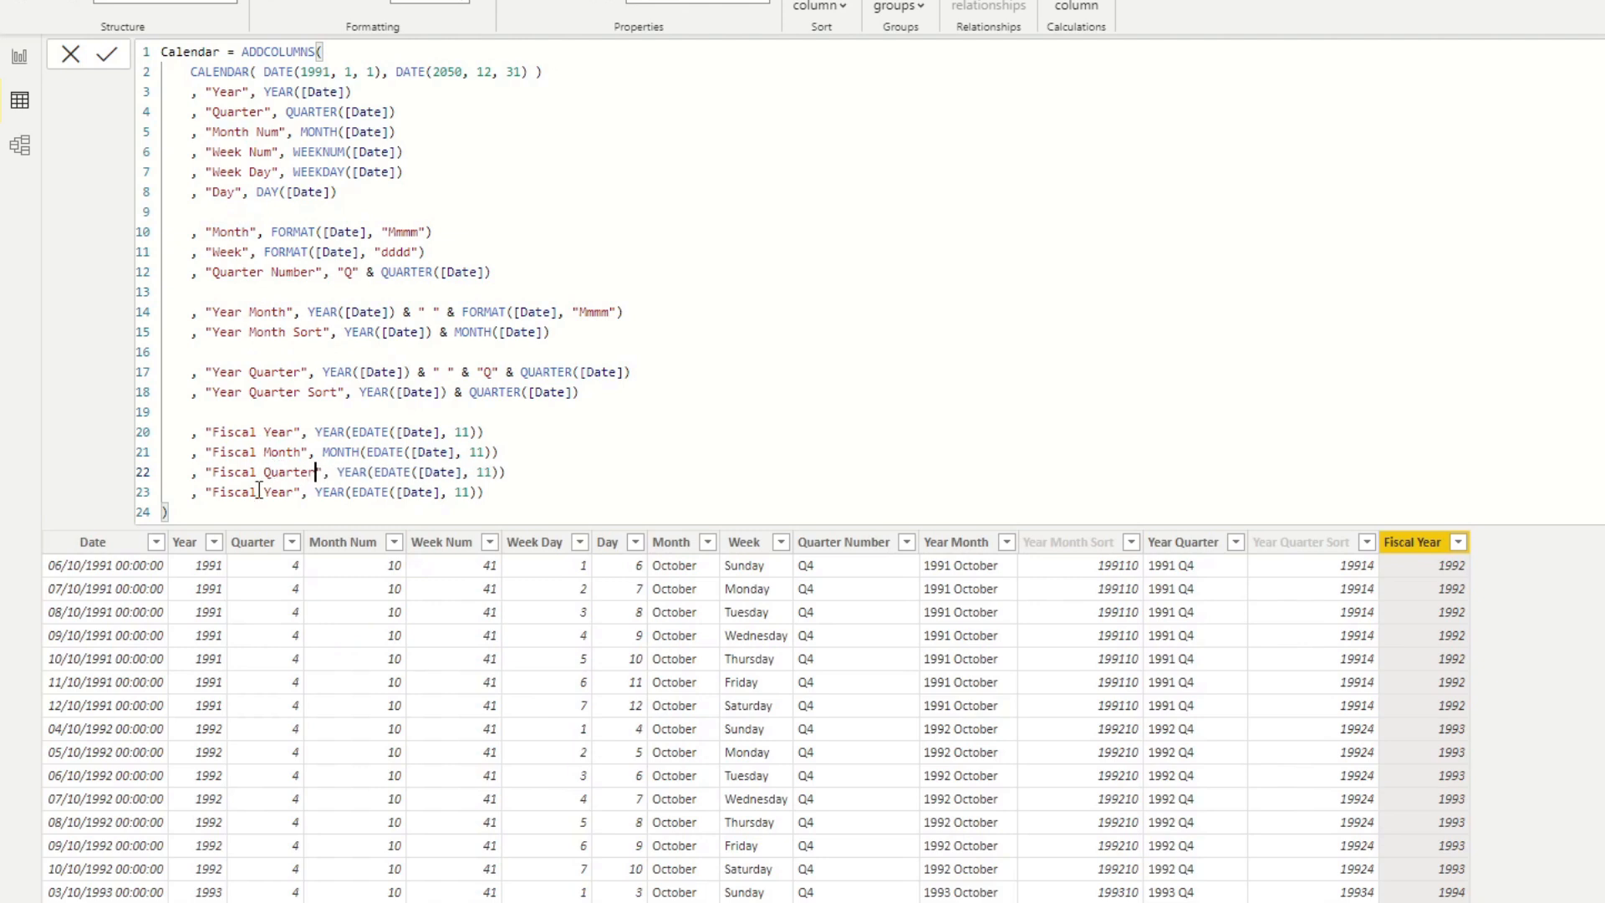
{"action": "double_click", "coordinate": [284, 493]}
{"action": "type", "text": "Week"}
Change the YEAR function to QUARTER for Fiscal Quarter and to WEEKNUM for Fiscal Week, and commit the Calendar formula.
{"action": "double_click", "coordinate": [351, 473]}
{"action": "type", "text": "QUARTER"}
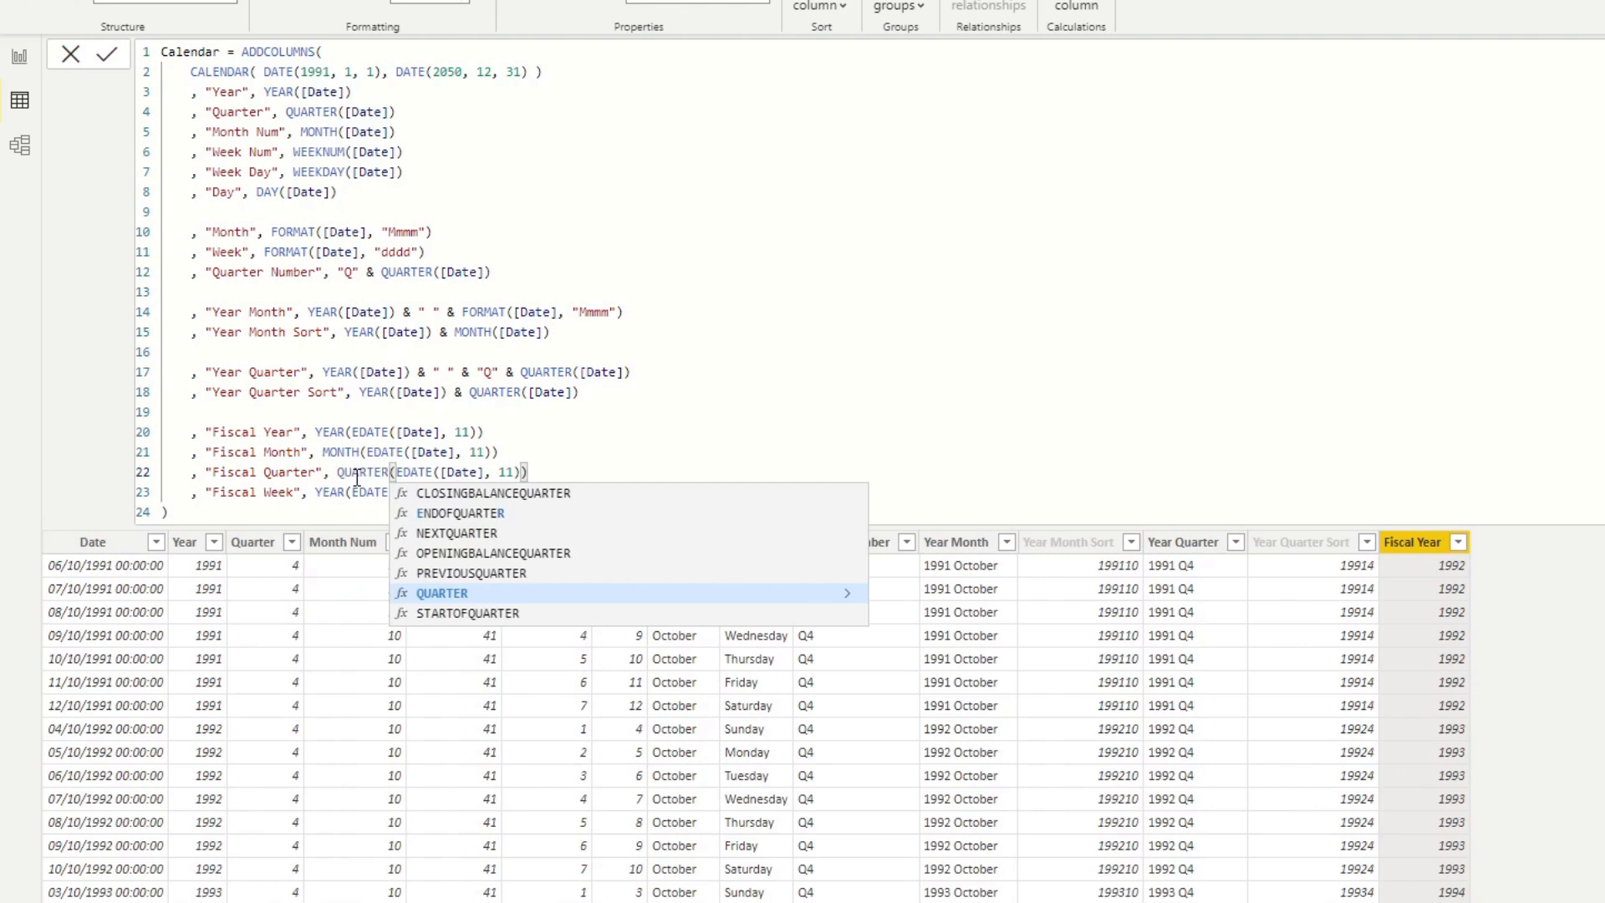
{"action": "key", "text": "Escape"}
{"action": "double_click", "coordinate": [330, 492]}
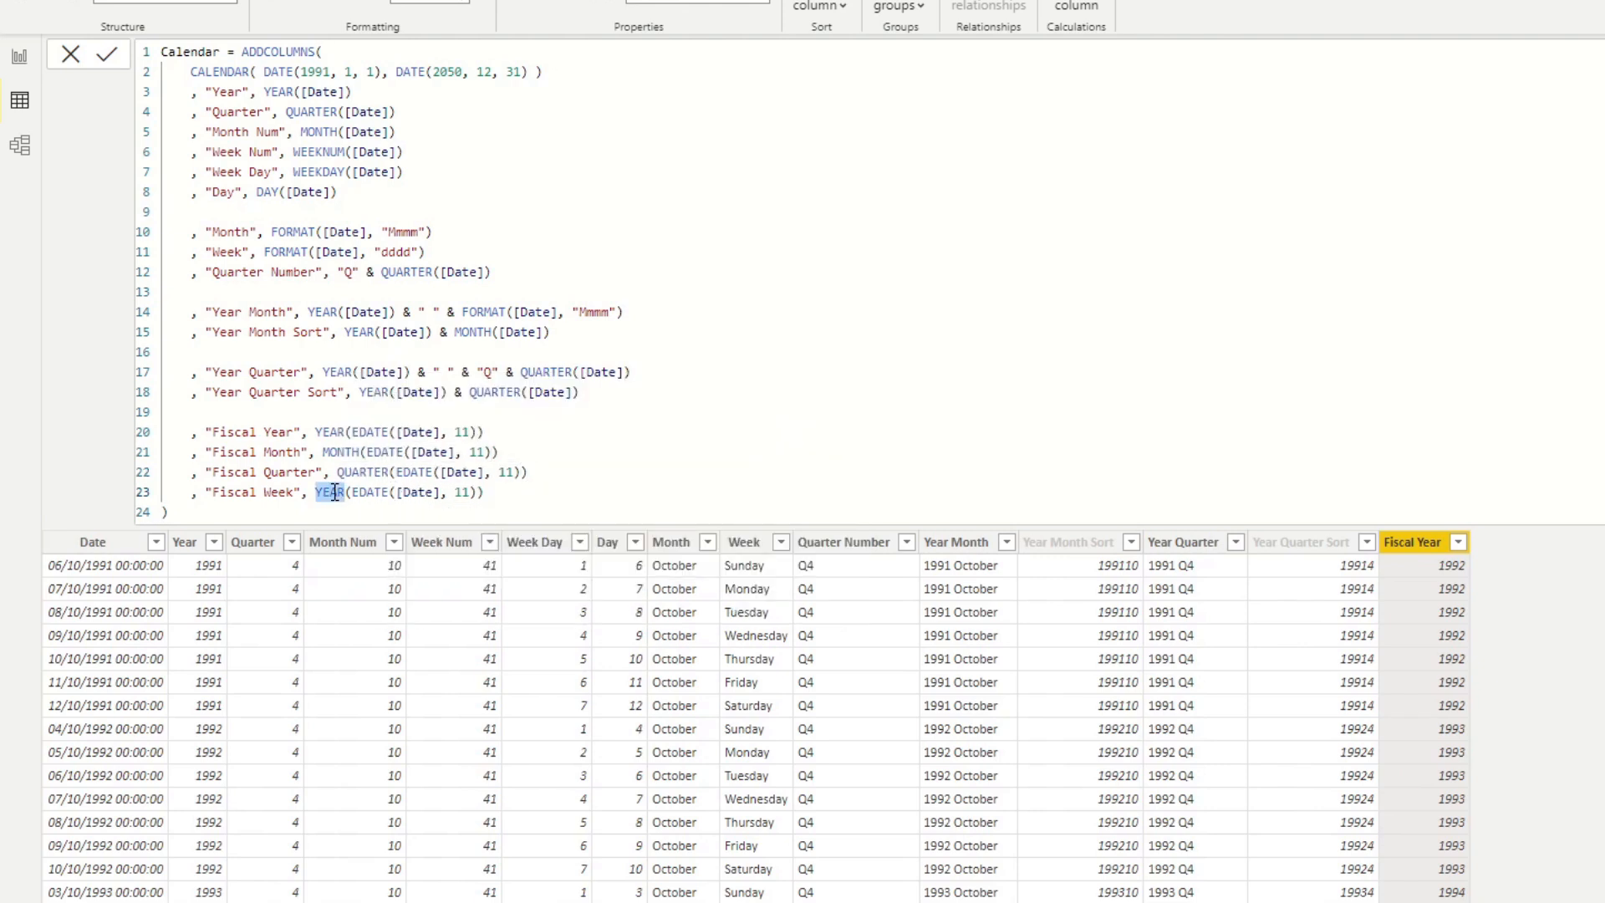
{"action": "type", "text": "QU"}
{"action": "key", "text": "BackSpace"}
{"action": "key", "text": "BackSpace"}
{"action": "type", "text": "Week"}
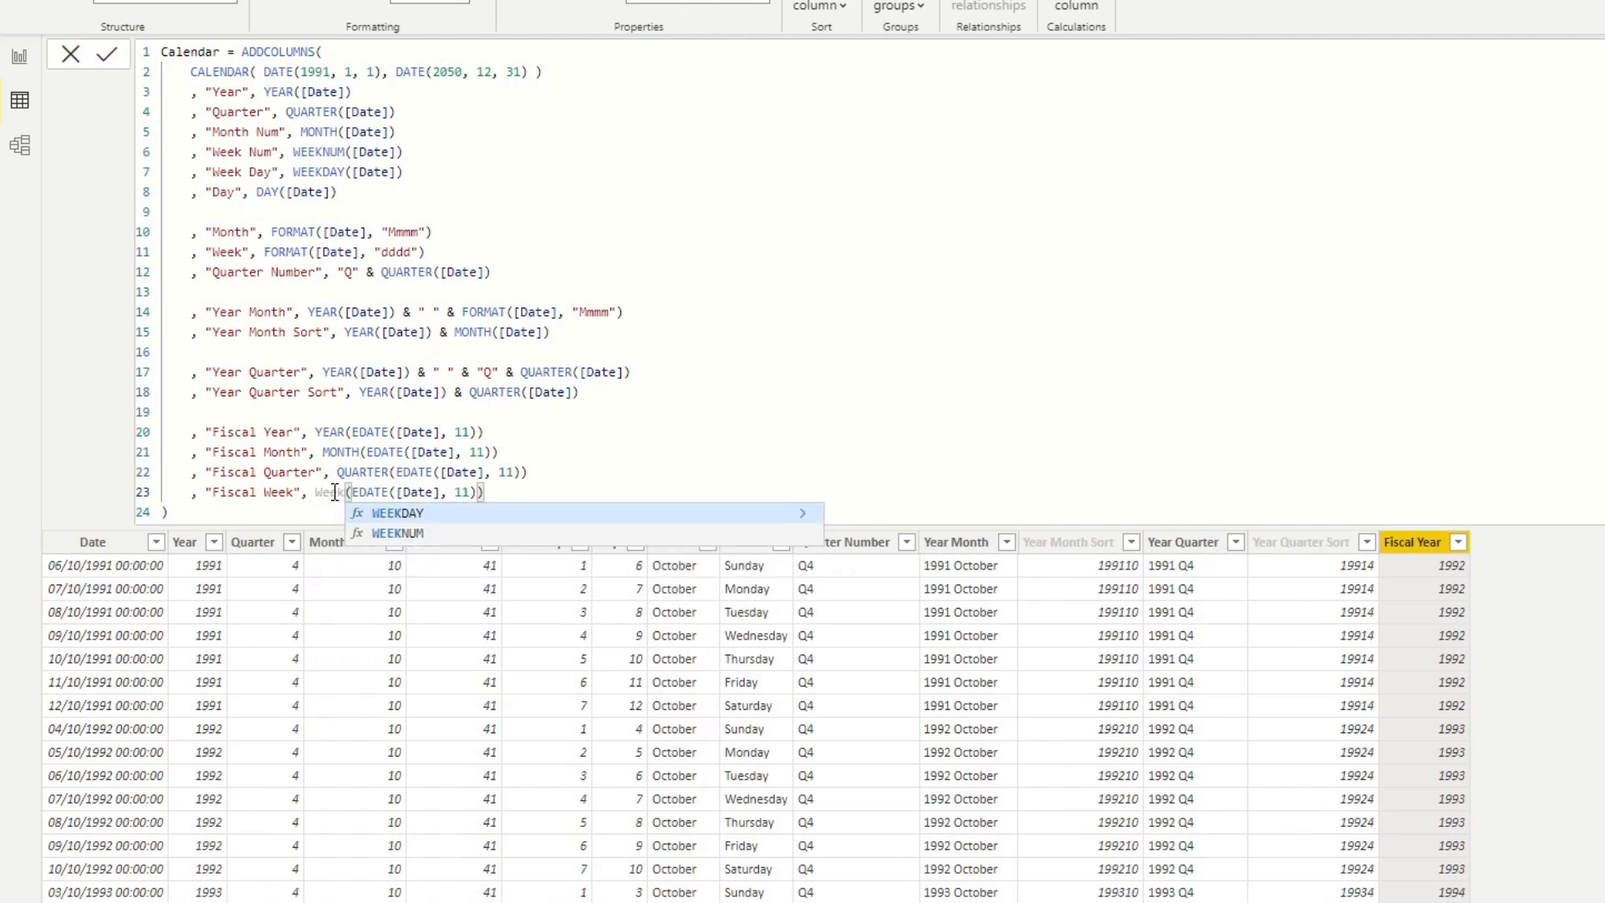
{"action": "left_click", "coordinate": [420, 533]}
{"action": "left_click", "coordinate": [481, 489]}
{"action": "left_click", "coordinate": [539, 489]}
{"action": "key", "text": "Return"}
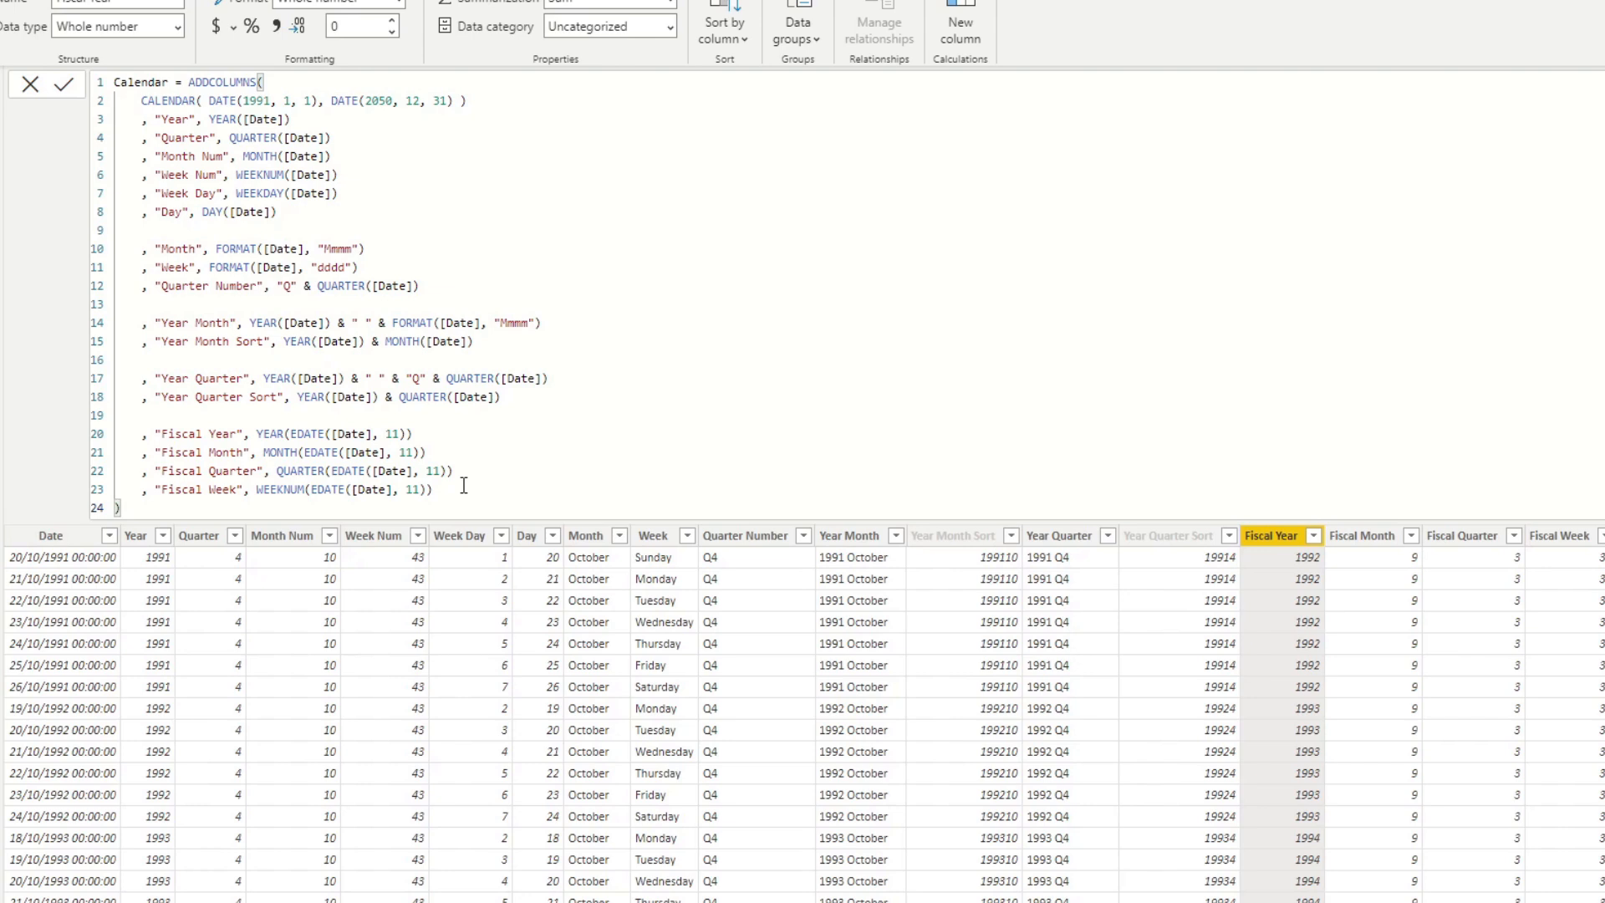
Start a new "Last 6 Months" column in the Calendar formula, separated by a blank line from Fiscal Week.
{"action": "left_click", "coordinate": [461, 489]}
{"action": "key", "text": "Return"}
{"action": "key", "text": "Return"}
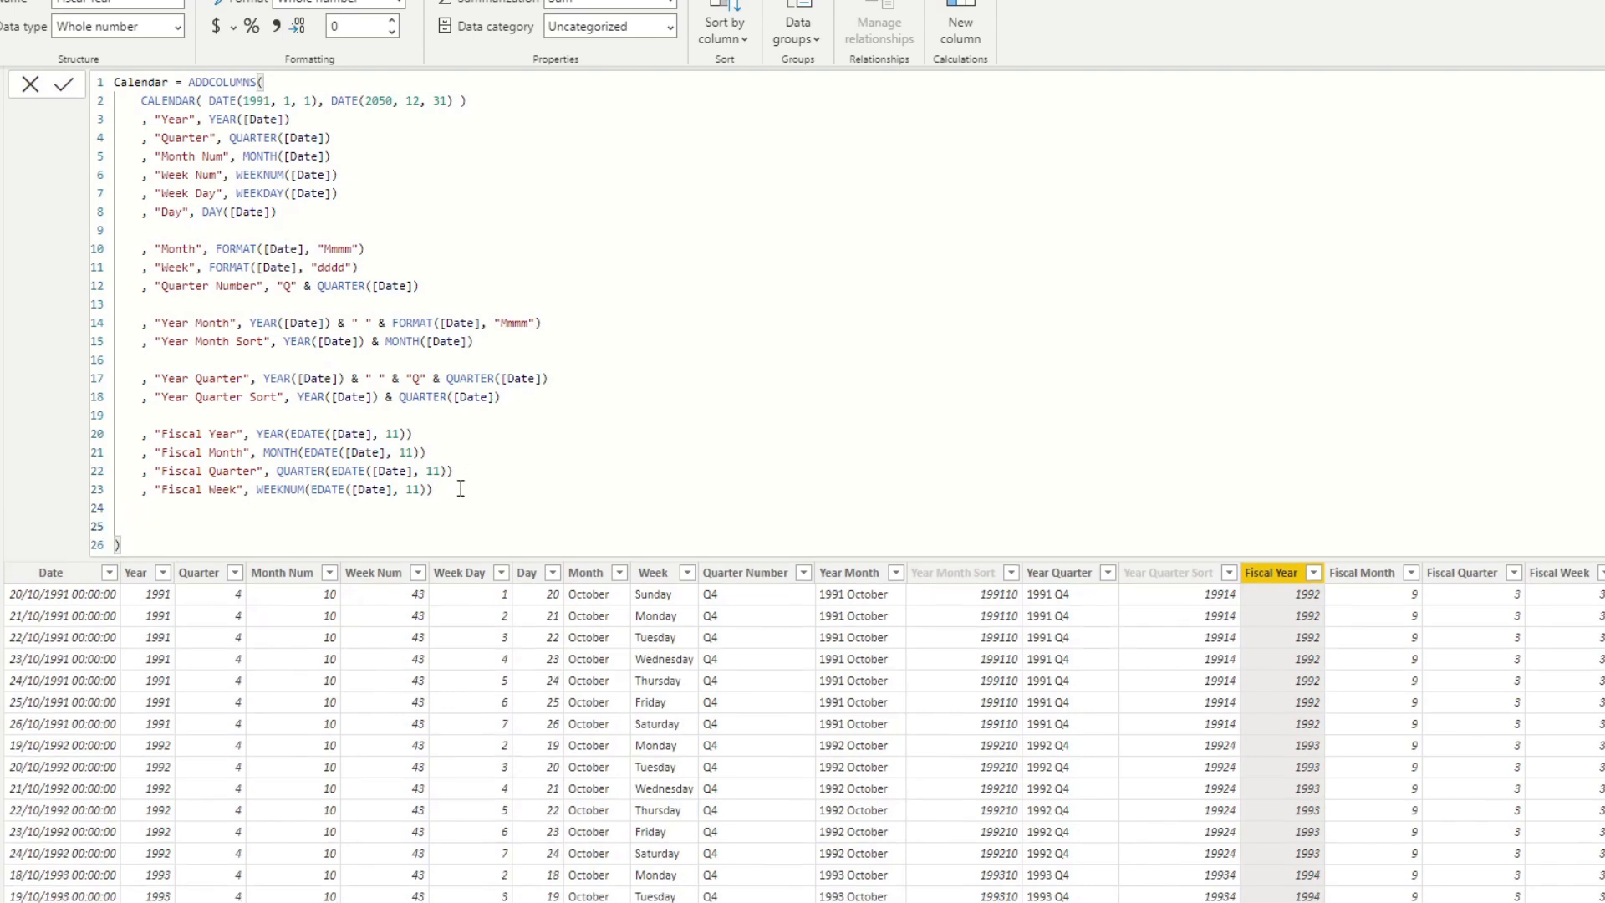
{"action": "type", "text": ", \""}
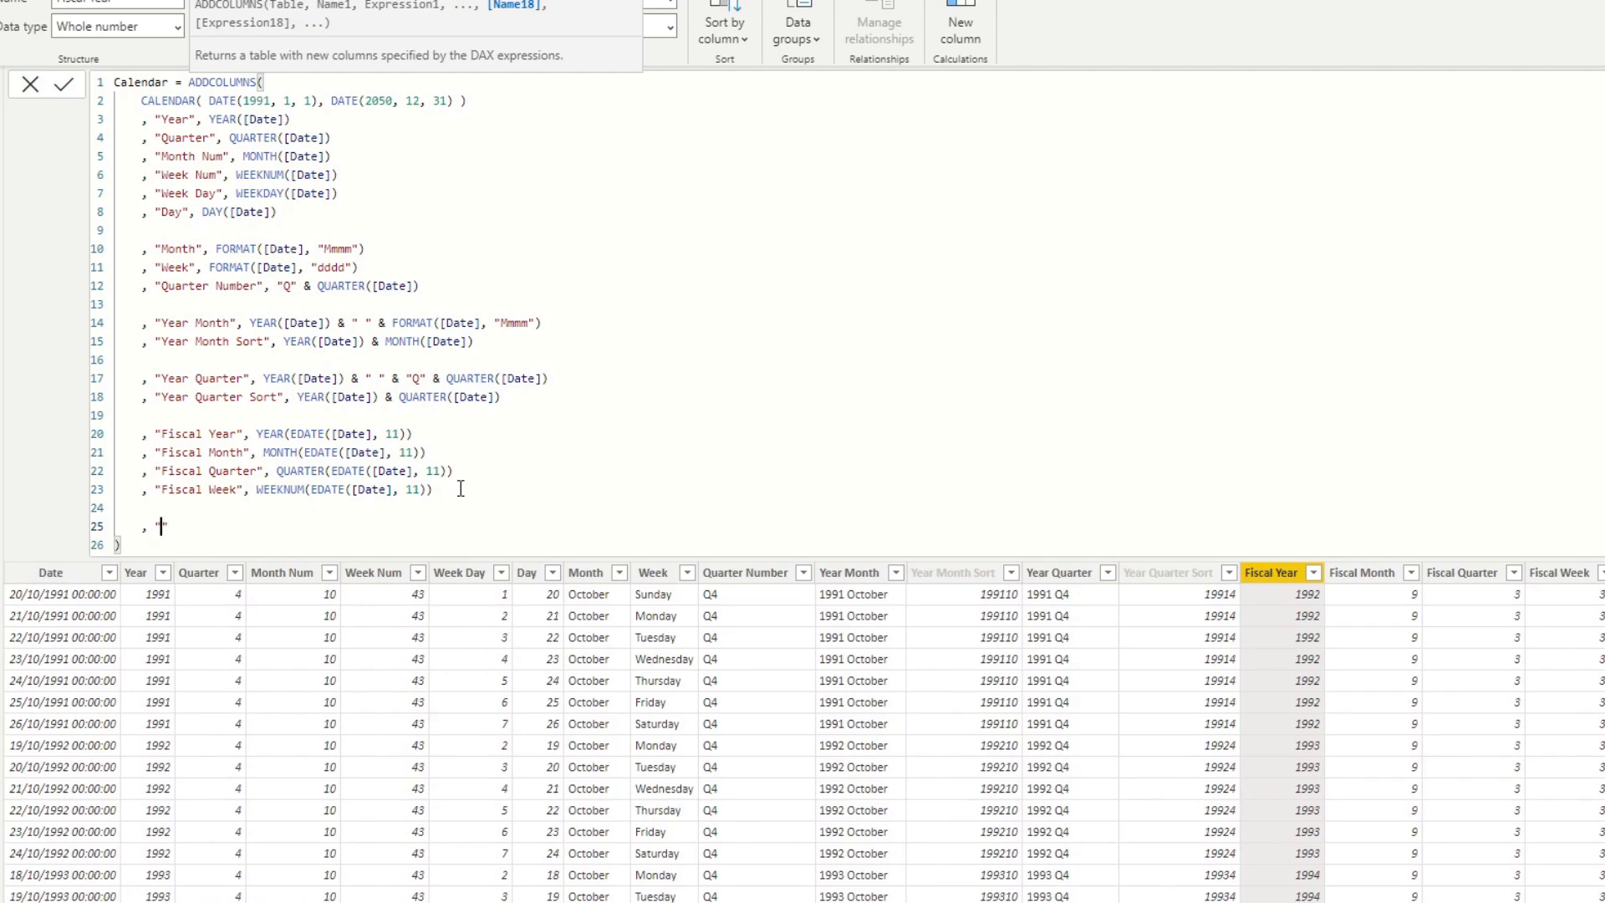
{"action": "type", "text": "LAst"}
{"action": "key", "text": "BackSpace"}
{"action": "key", "text": "BackSpace"}
{"action": "key", "text": "BackSpace"}
{"action": "key", "text": "BackSpace"}
{"action": "key", "text": "BackSpace"}
{"action": "type", "text": "Last 6 Months"}
{"action": "key", "text": "Right"}
Begin the Last 6 Months expression with an IF function whose condition opens with EOMONTH.
{"action": "type", "text": ", "}
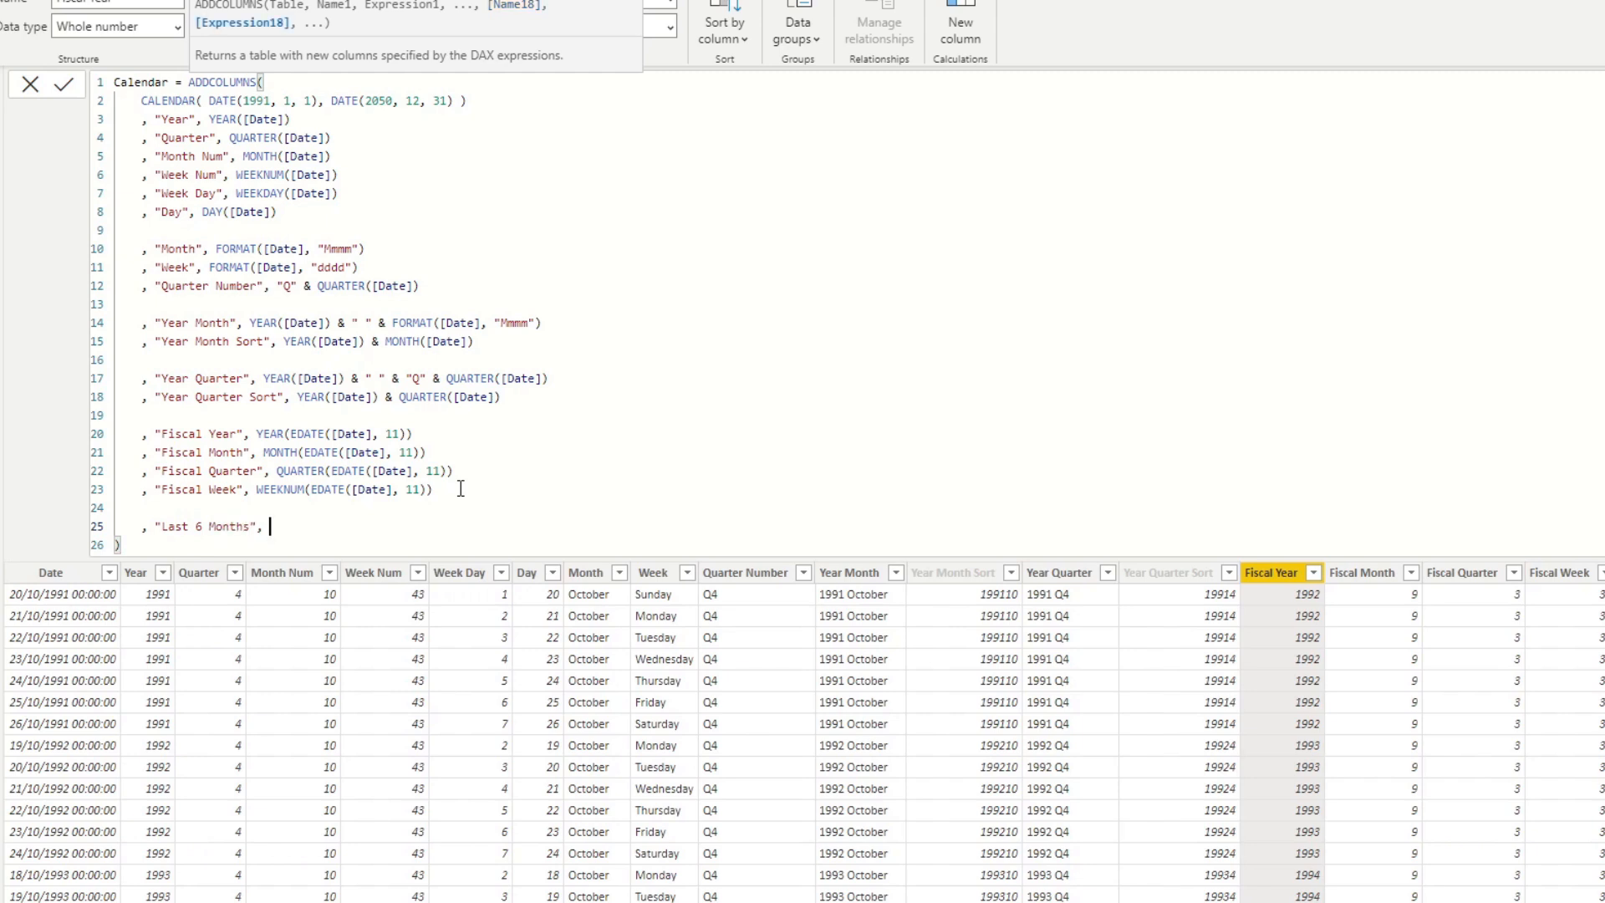
{"action": "type", "text": "IF( EOMON"}
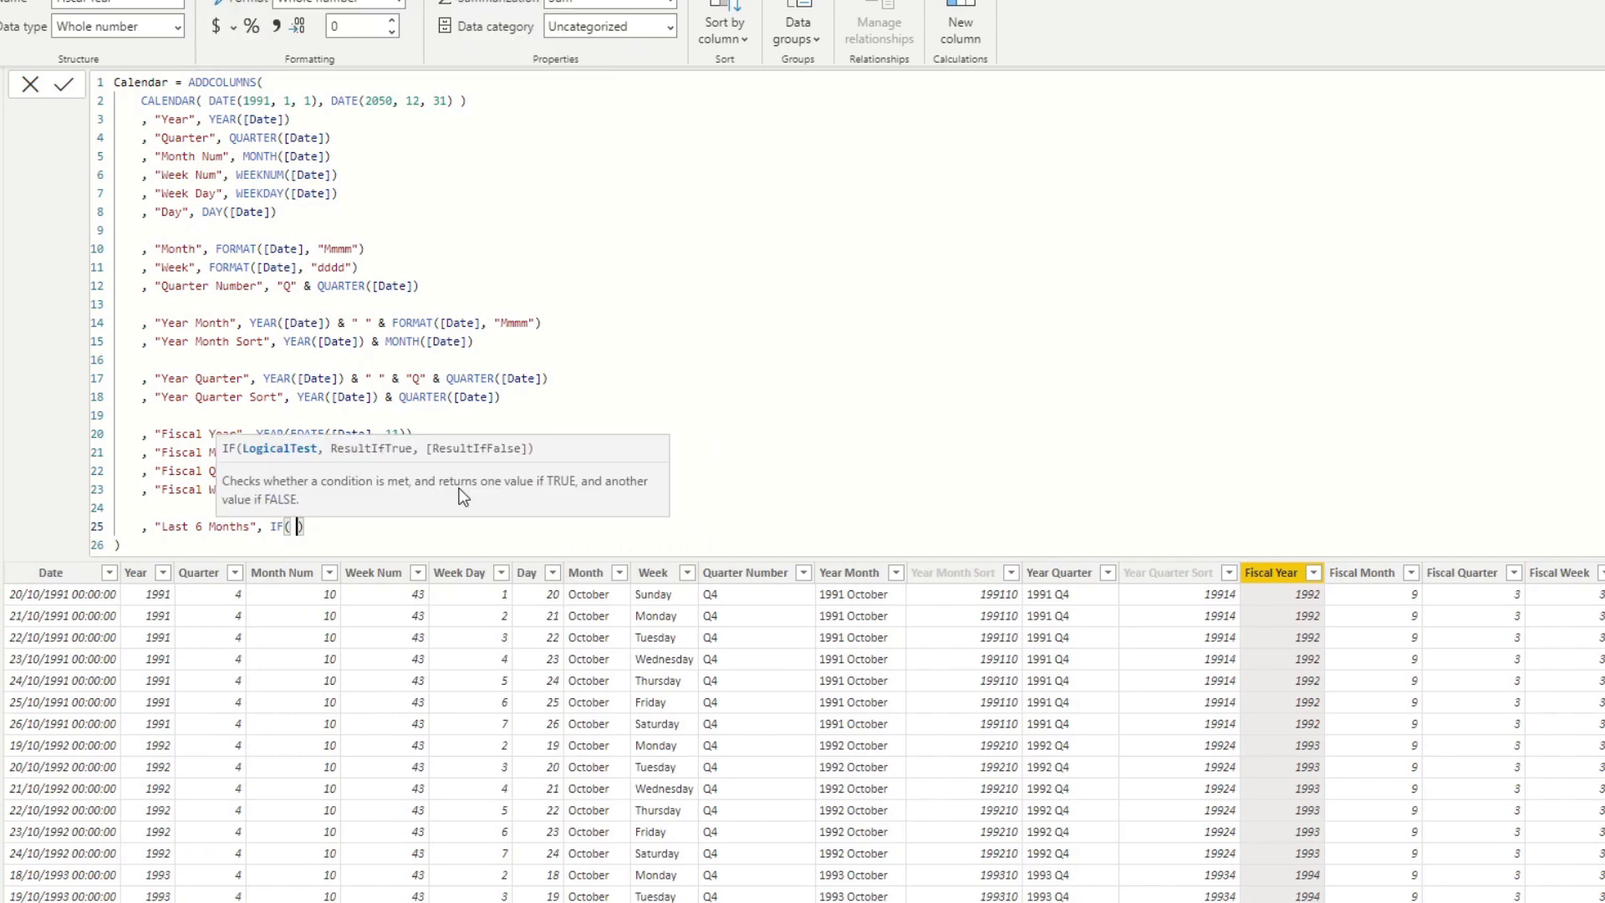
{"action": "key", "text": "Tab"}
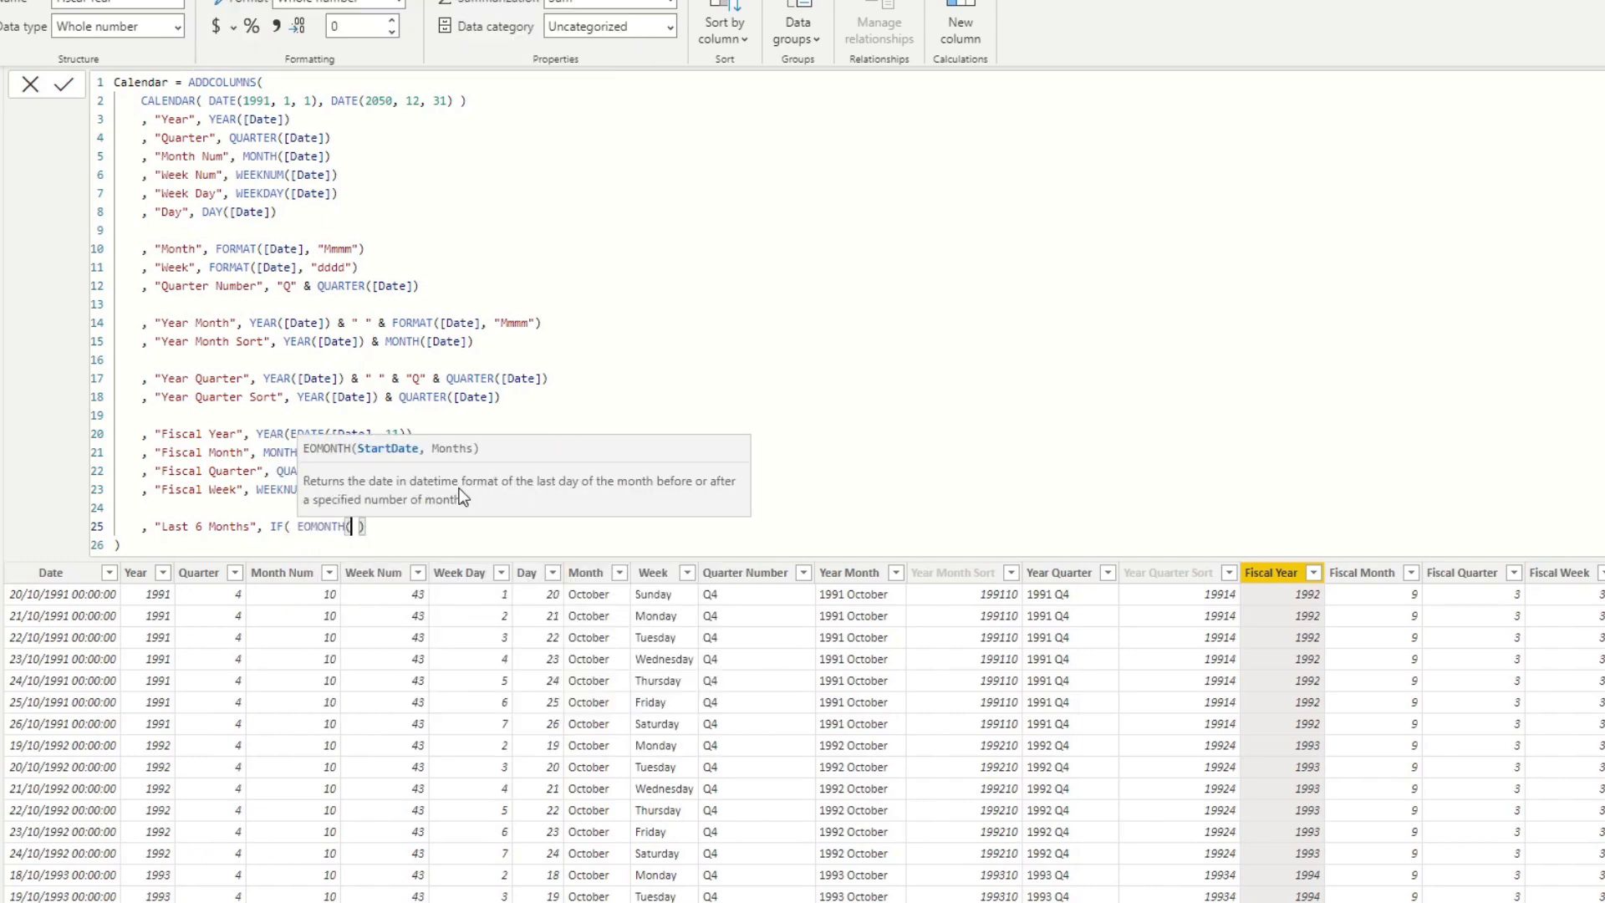
{"action": "type", "text": "D"}
{"action": "key", "text": "BackSpace"}
{"action": "type", "text": "PDA"}
{"action": "key", "text": "BackSpace"}
{"action": "key", "text": "BackSpace"}
{"action": "key", "text": "BackSpace"}
{"action": "key", "text": "BackSpace"}
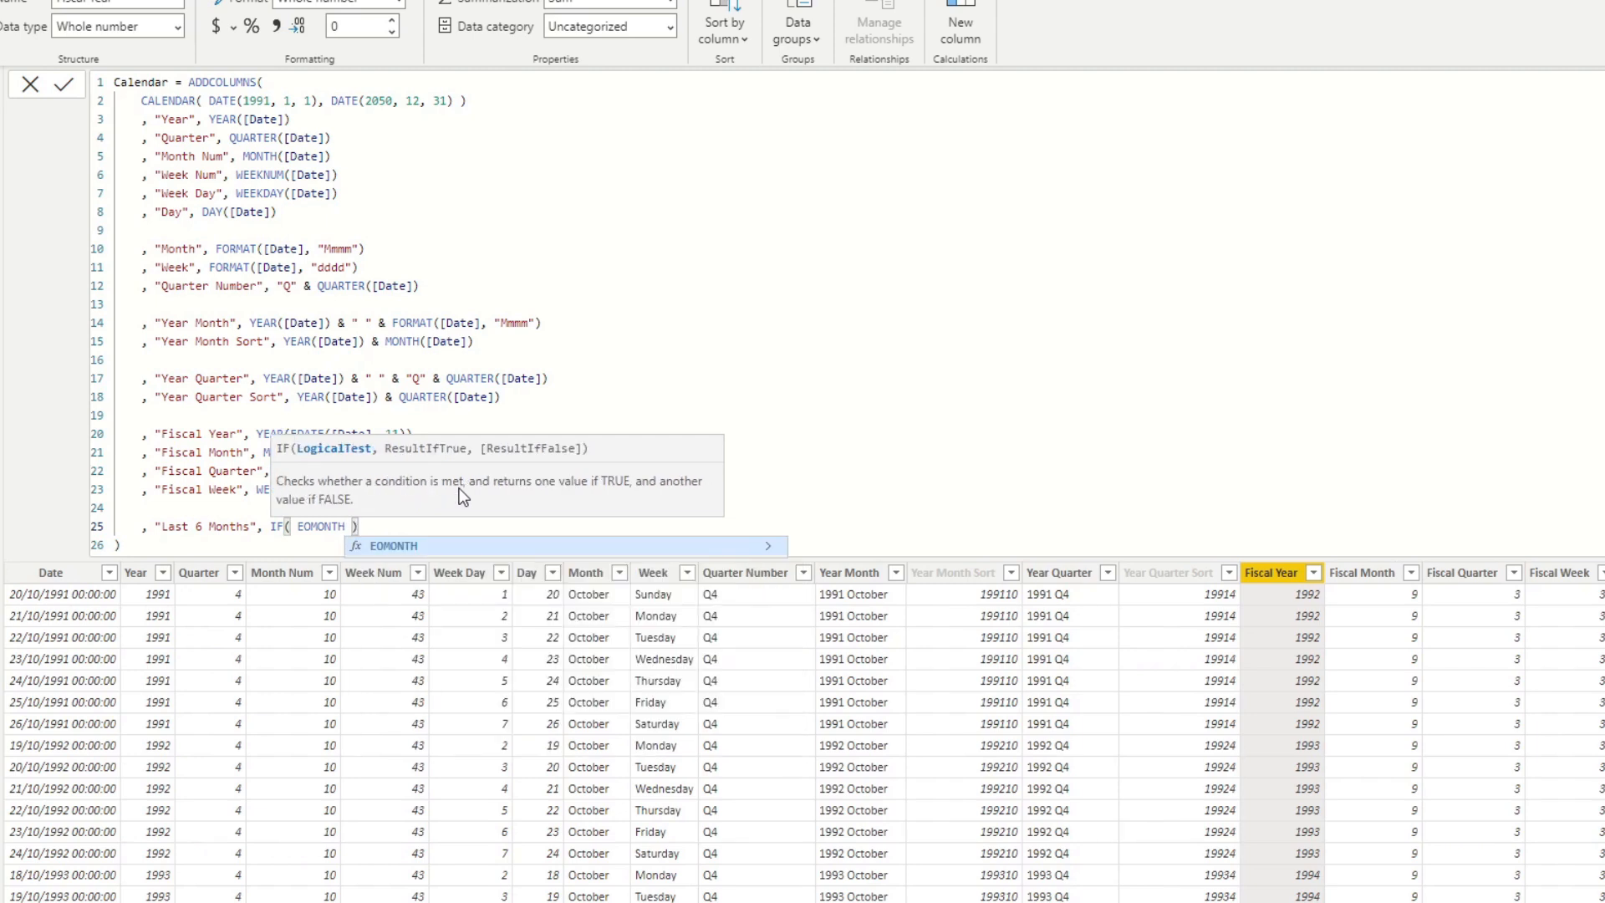
{"action": "type", "text": "("}
{"action": "key", "text": "Escape"}
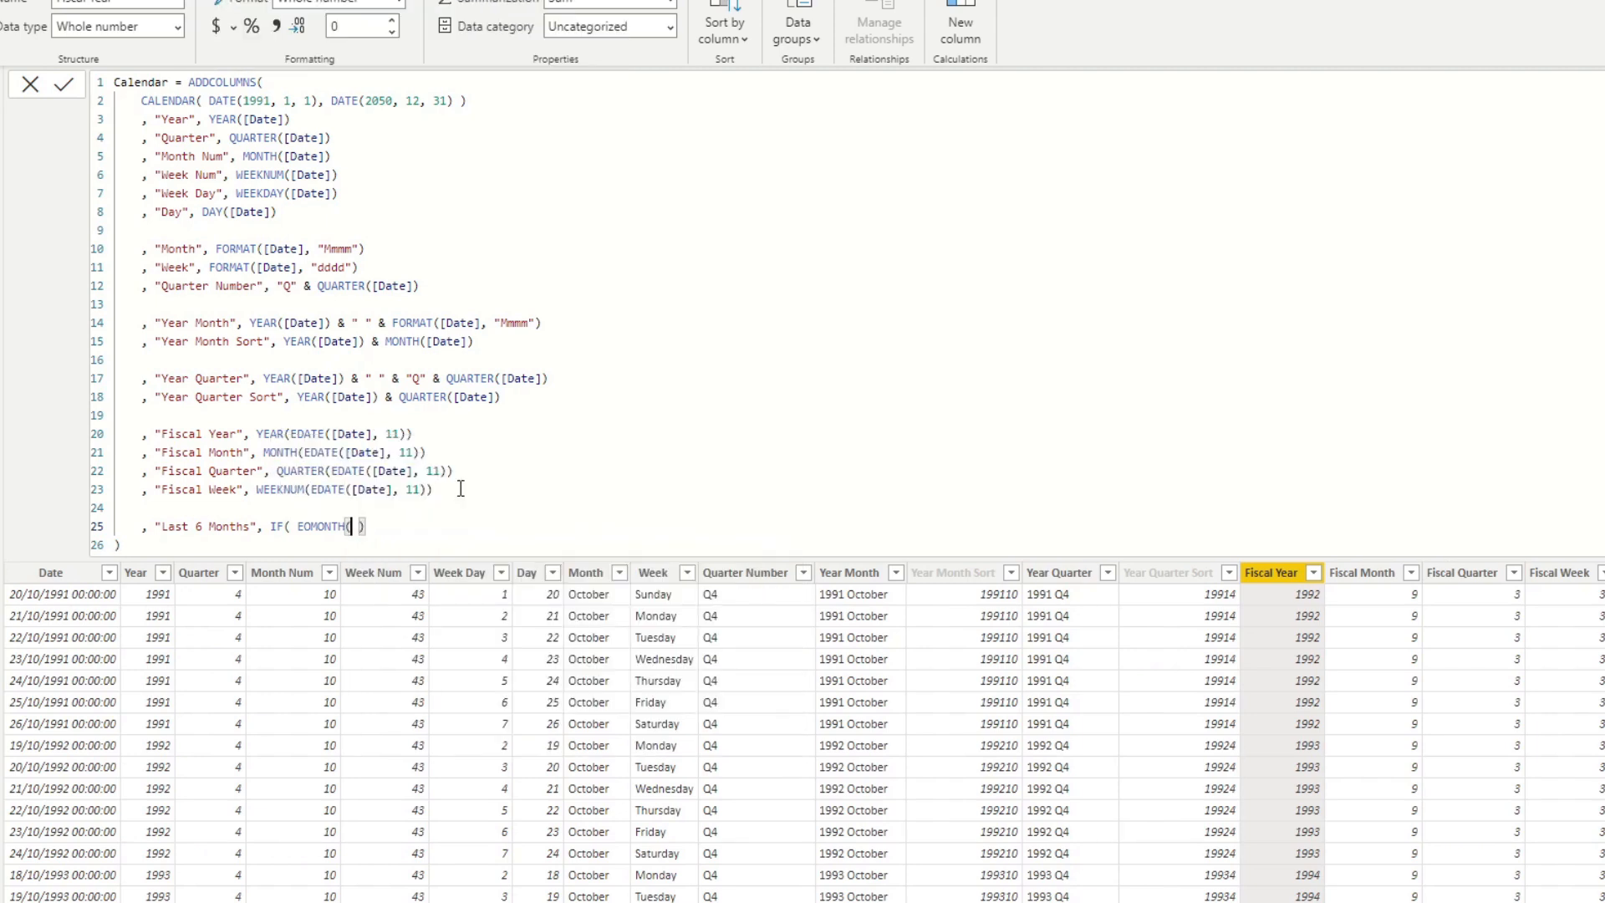
Give EOMONTH the arguments [Date] and 0, closing it inside the IF function.
{"action": "type", "text": "[Date]),"}
{"action": "key", "text": "BackSpace"}
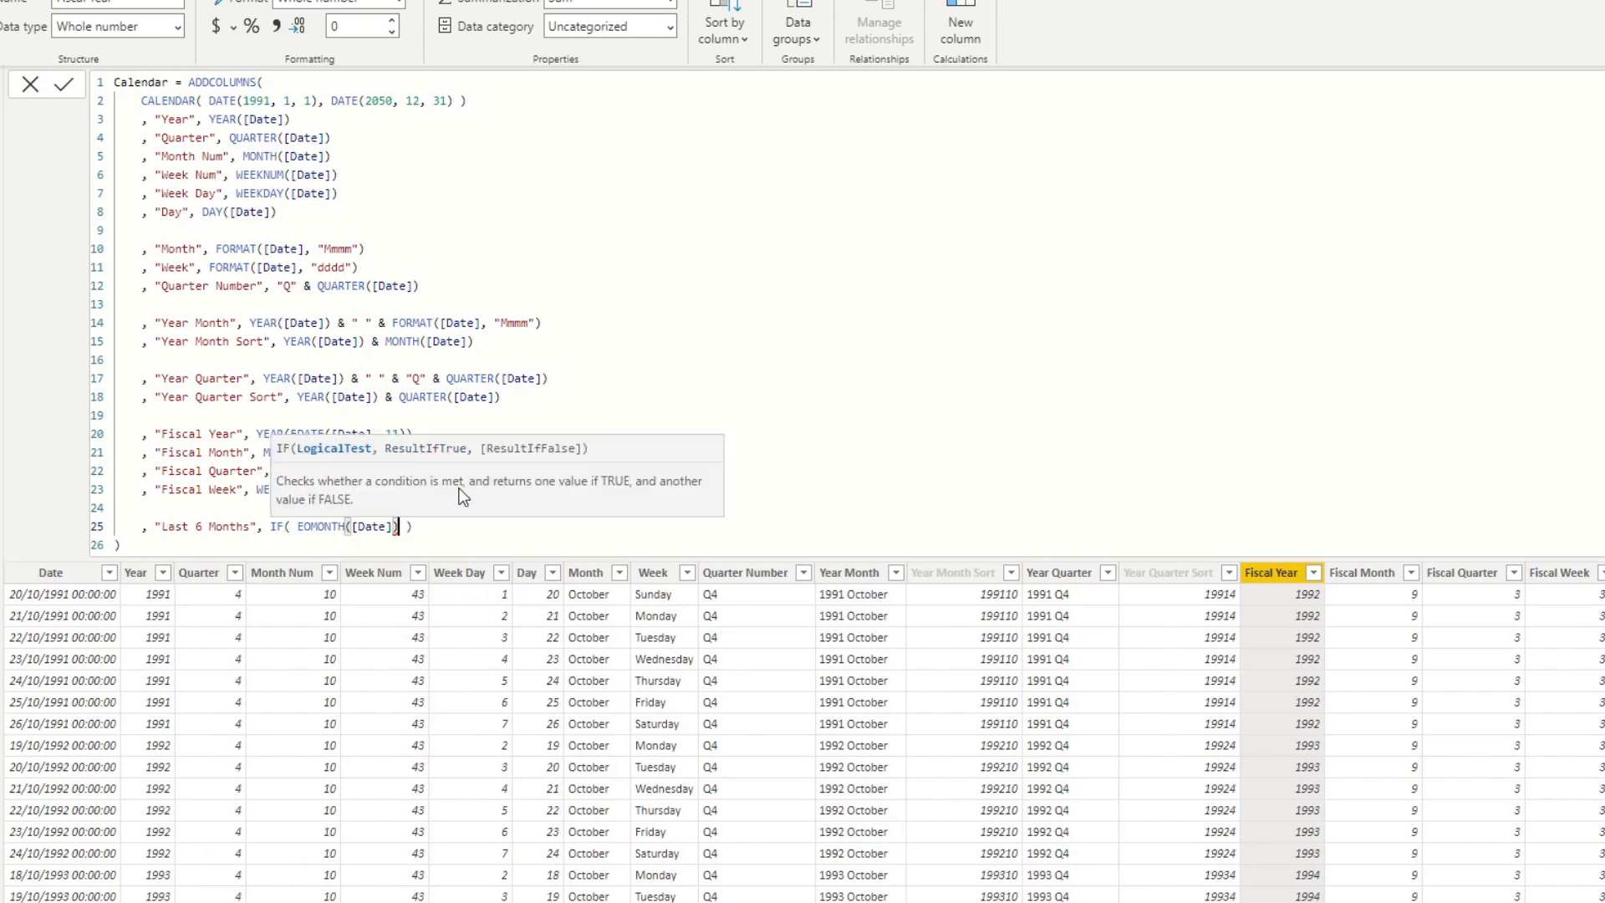
{"action": "key", "text": "Left"}
{"action": "type", "text": ", 0"}
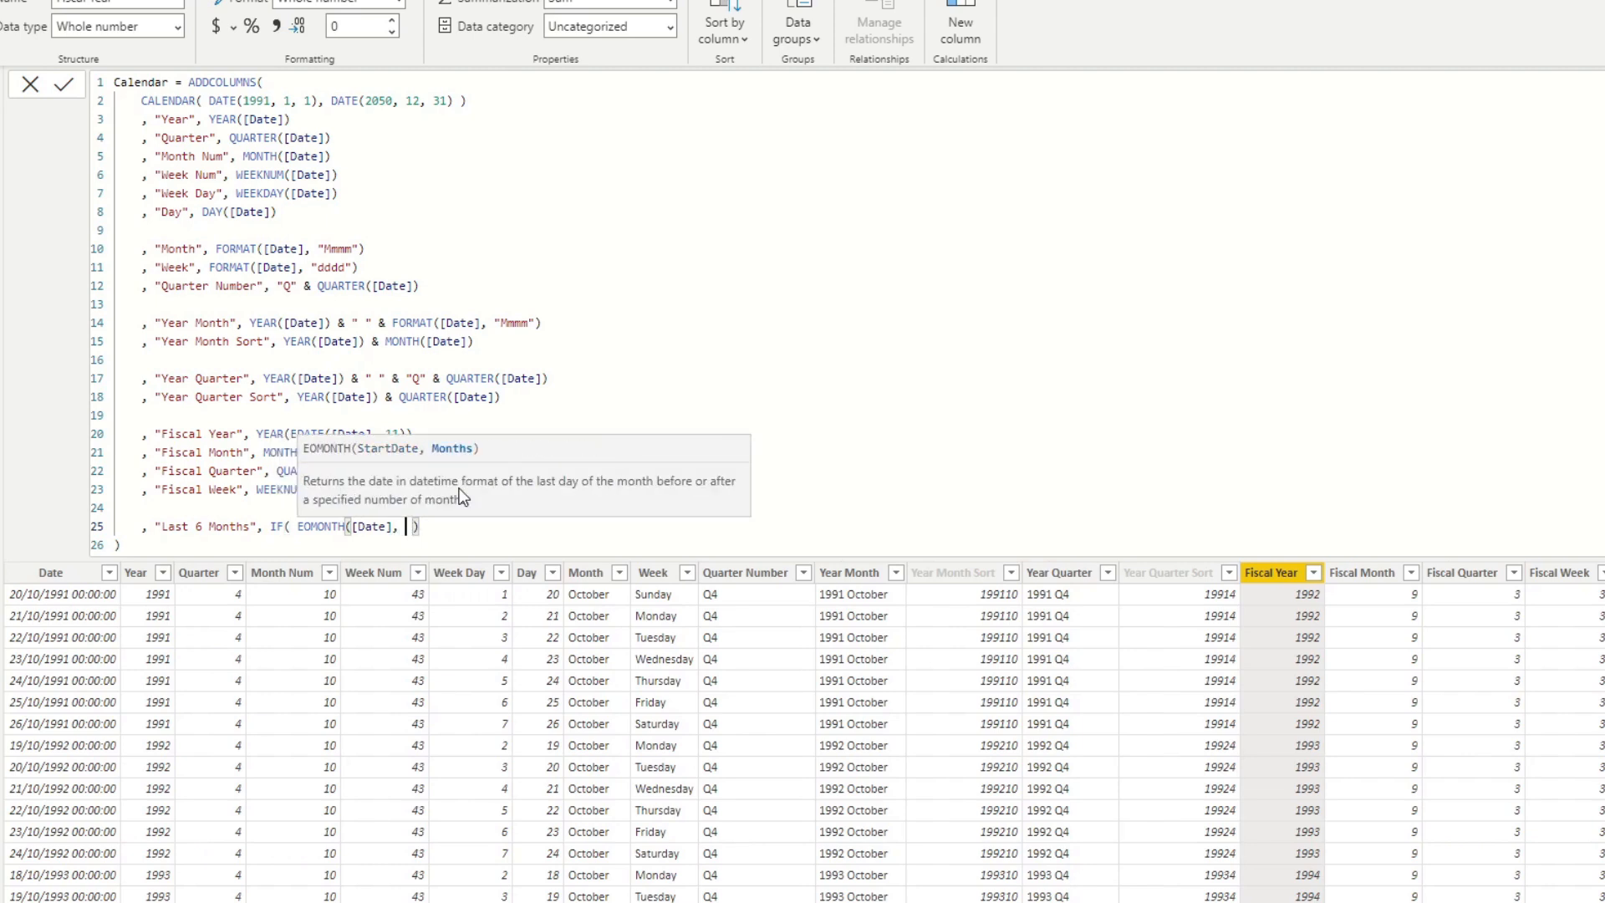
{"action": "key", "text": "End"}
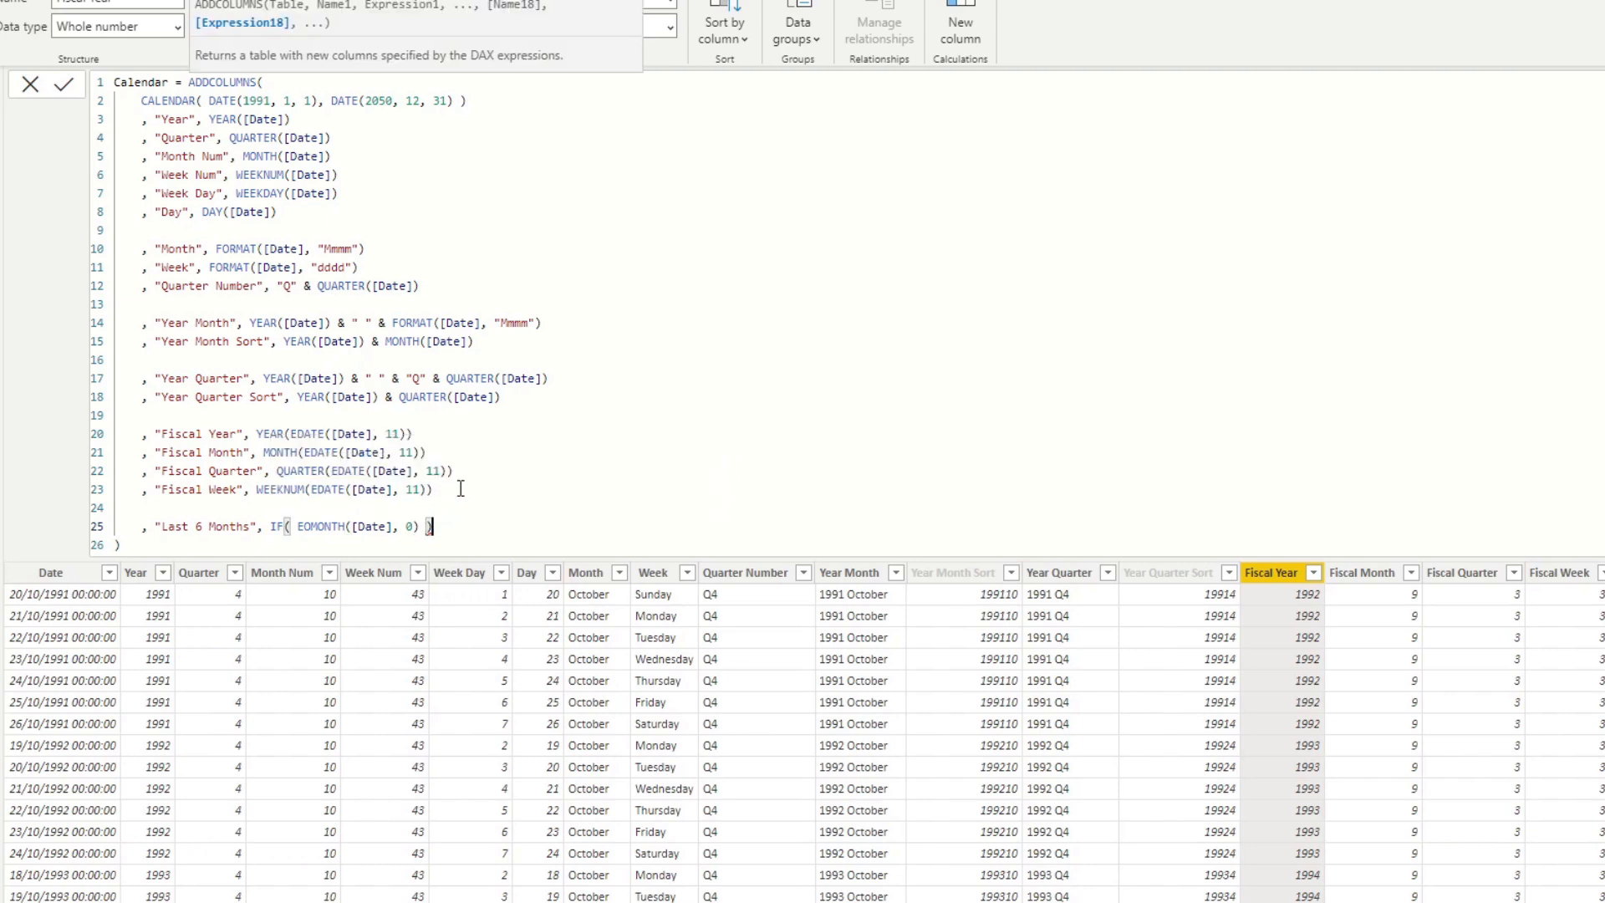
Extend the Last 6 Months condition so EOMONTH([Date], 0) must be greater than EOMONTH(TODAY(), -6).
{"action": "key", "text": "Left"}
{"action": "type", "text": "> "}
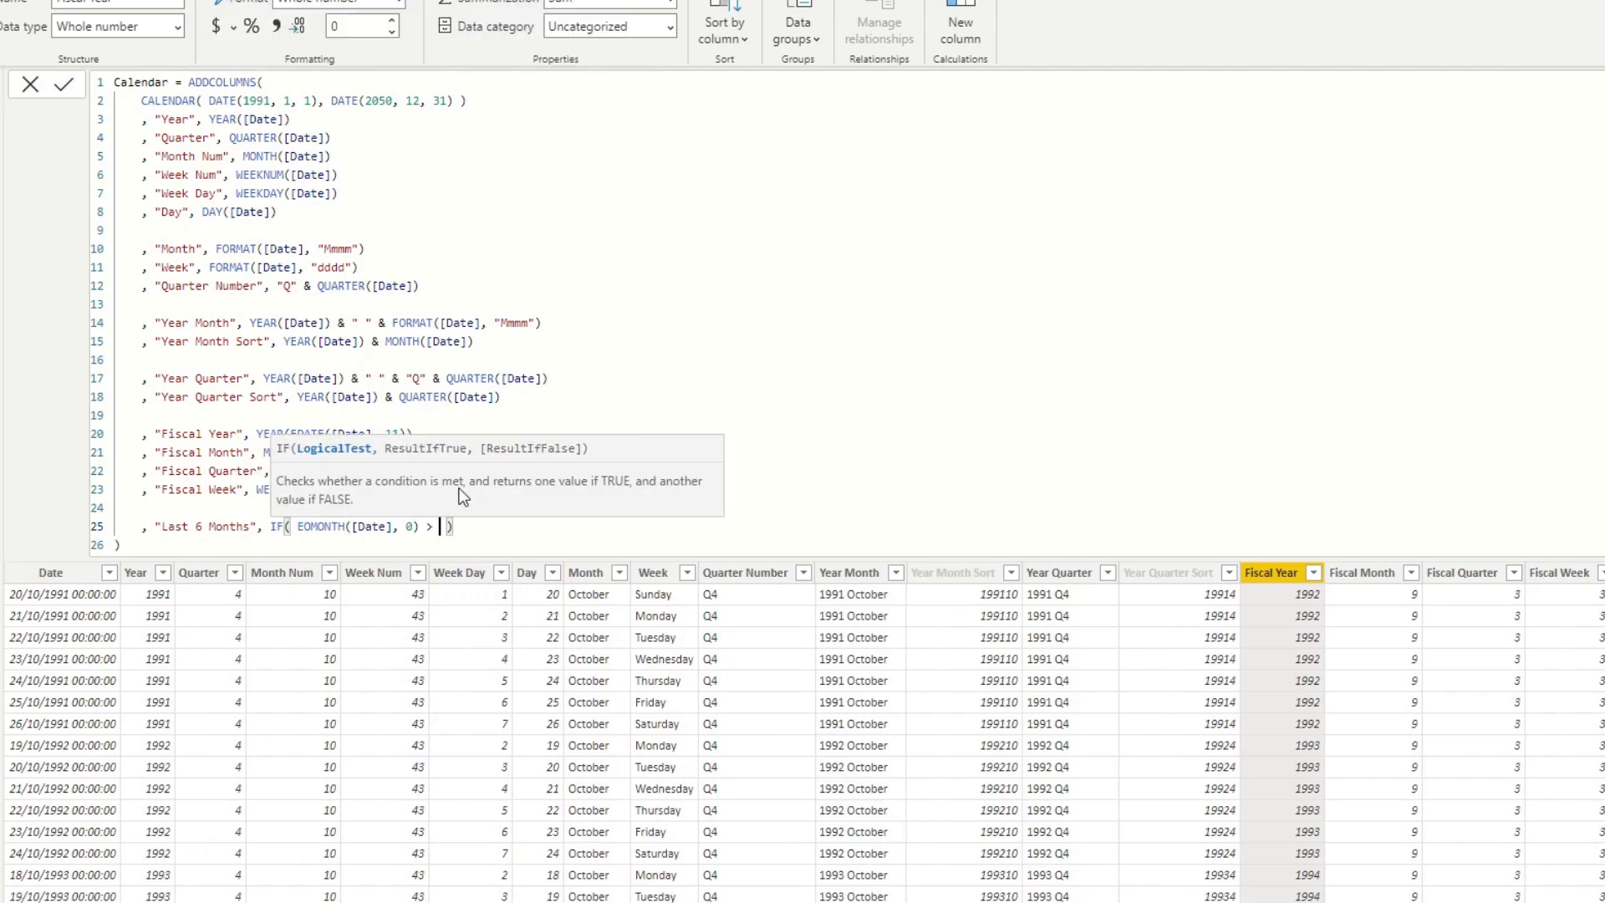
{"action": "type", "text": "EO "}
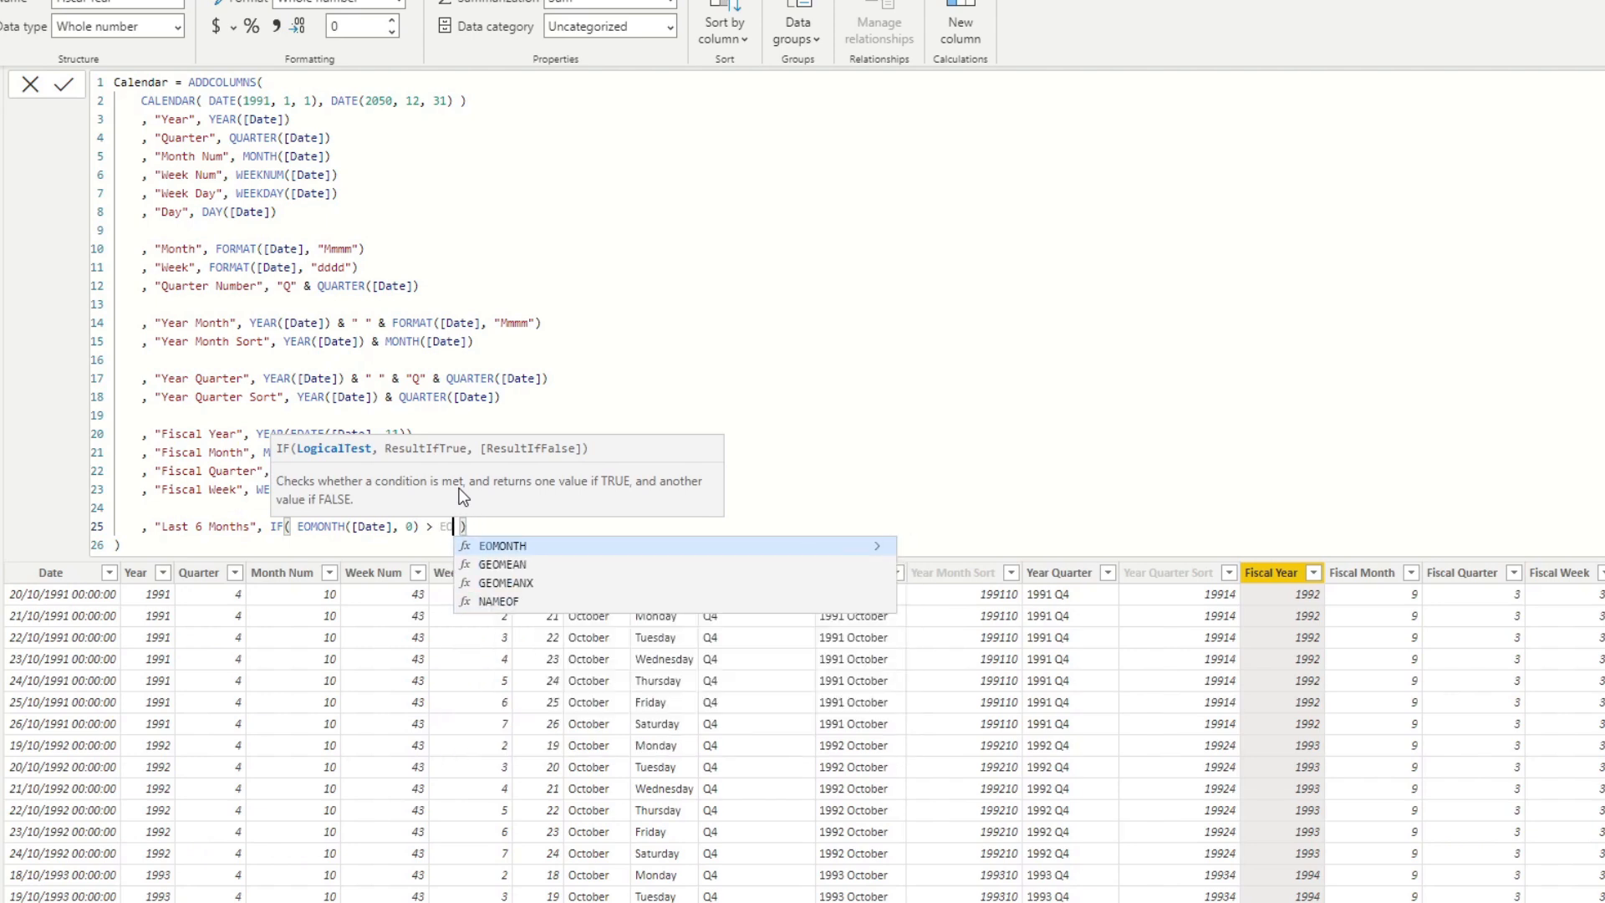
{"action": "type", "text": "MONTH("}
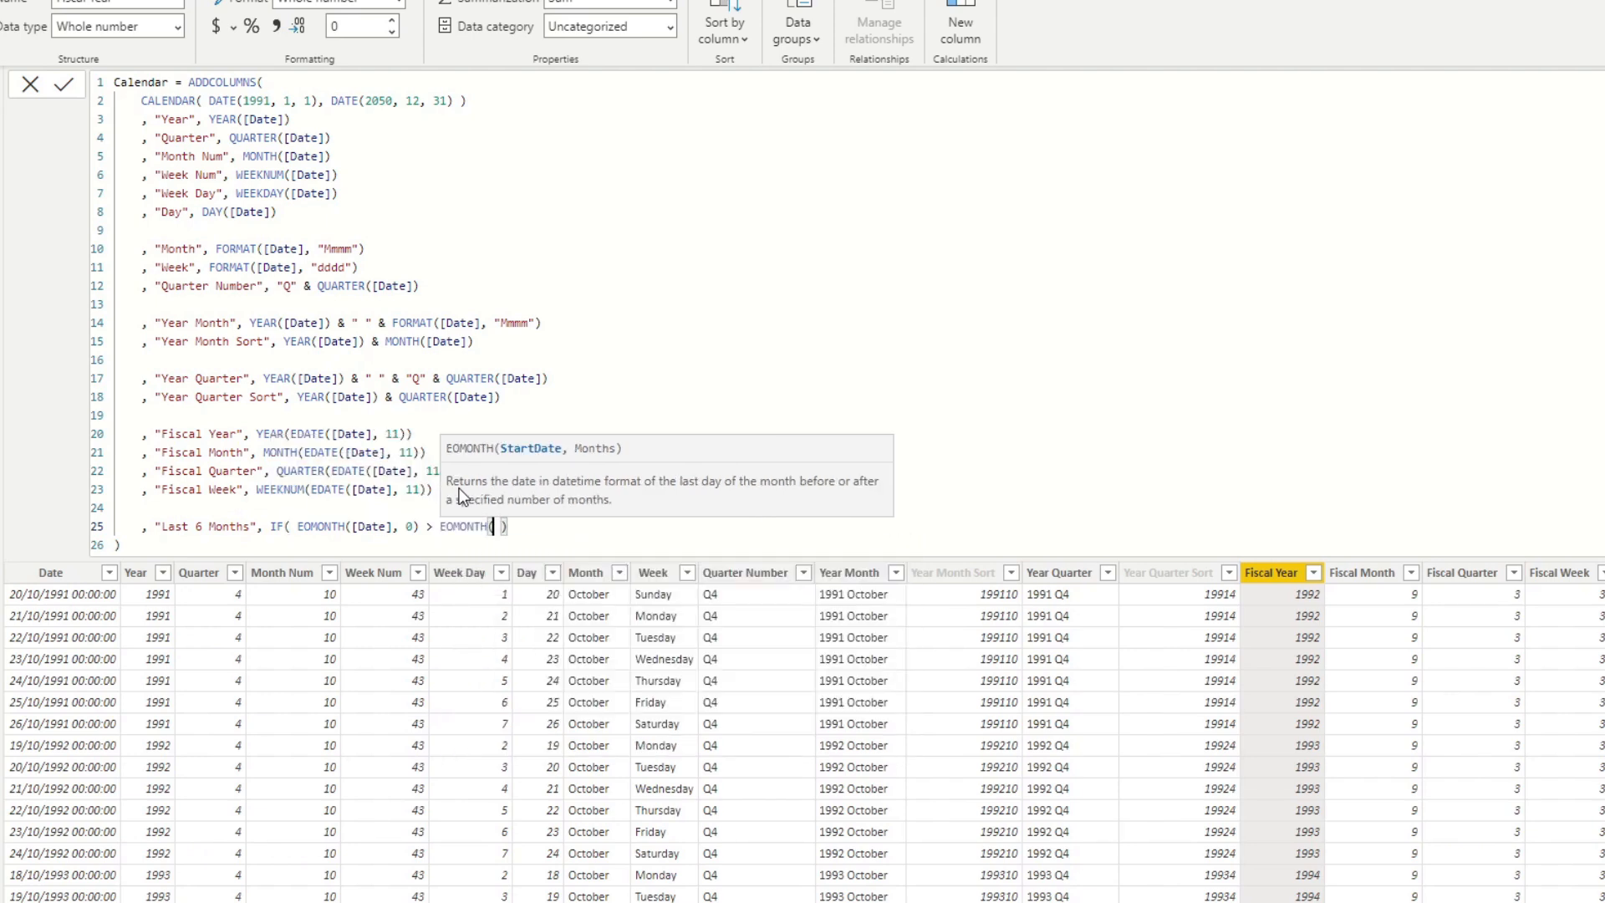
{"action": "type", "text": "TODAY()"}
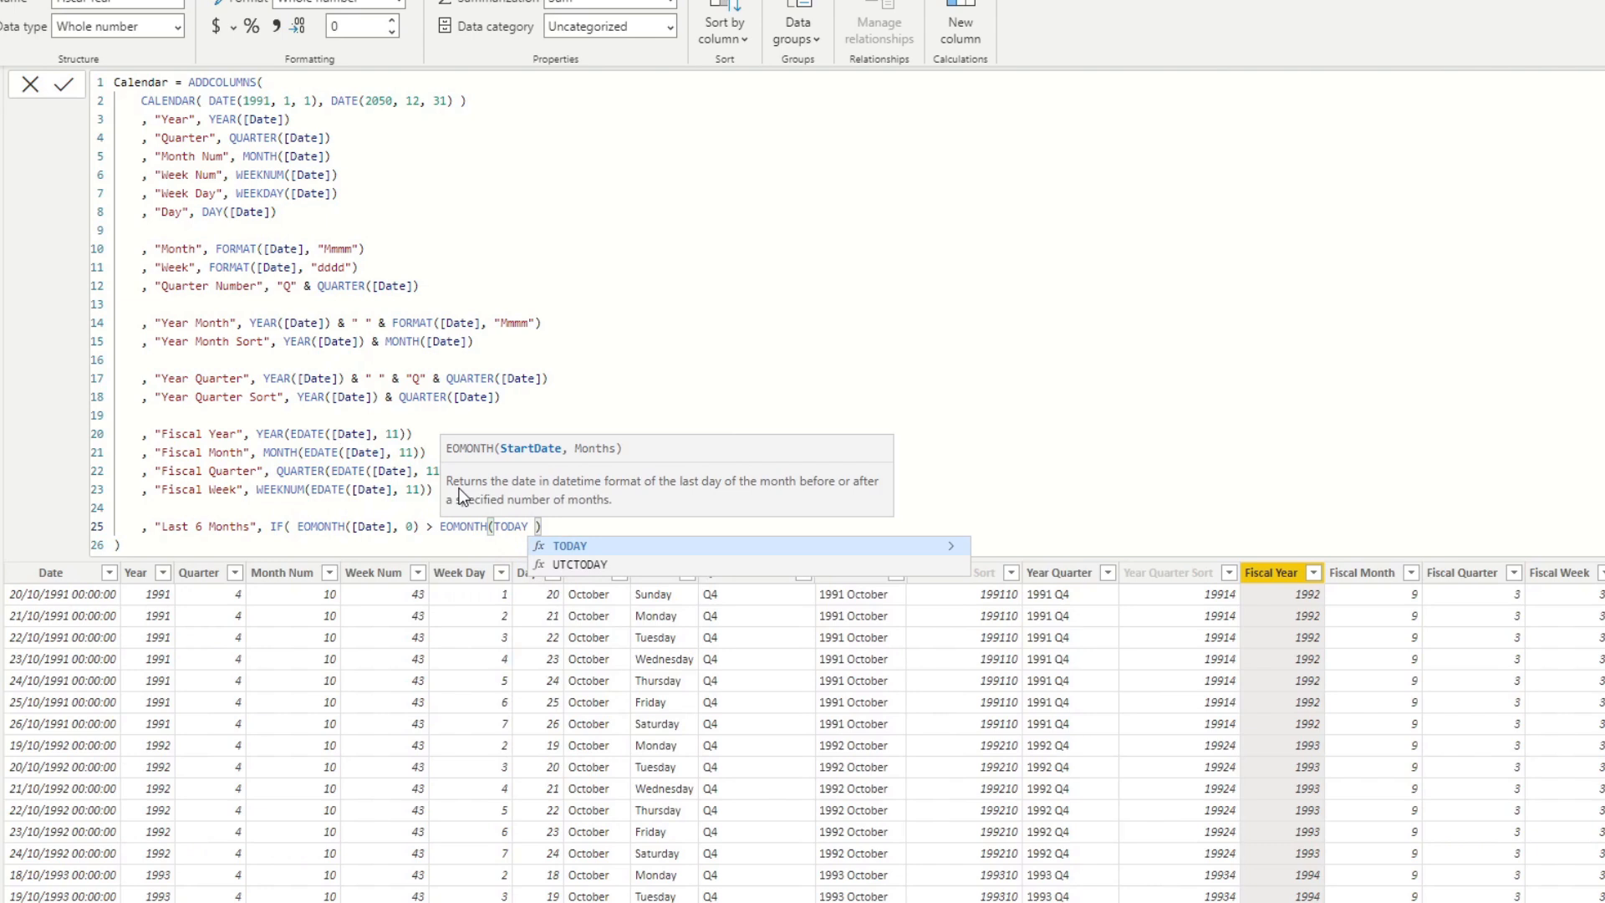
{"action": "type", "text": ",  -6)"}
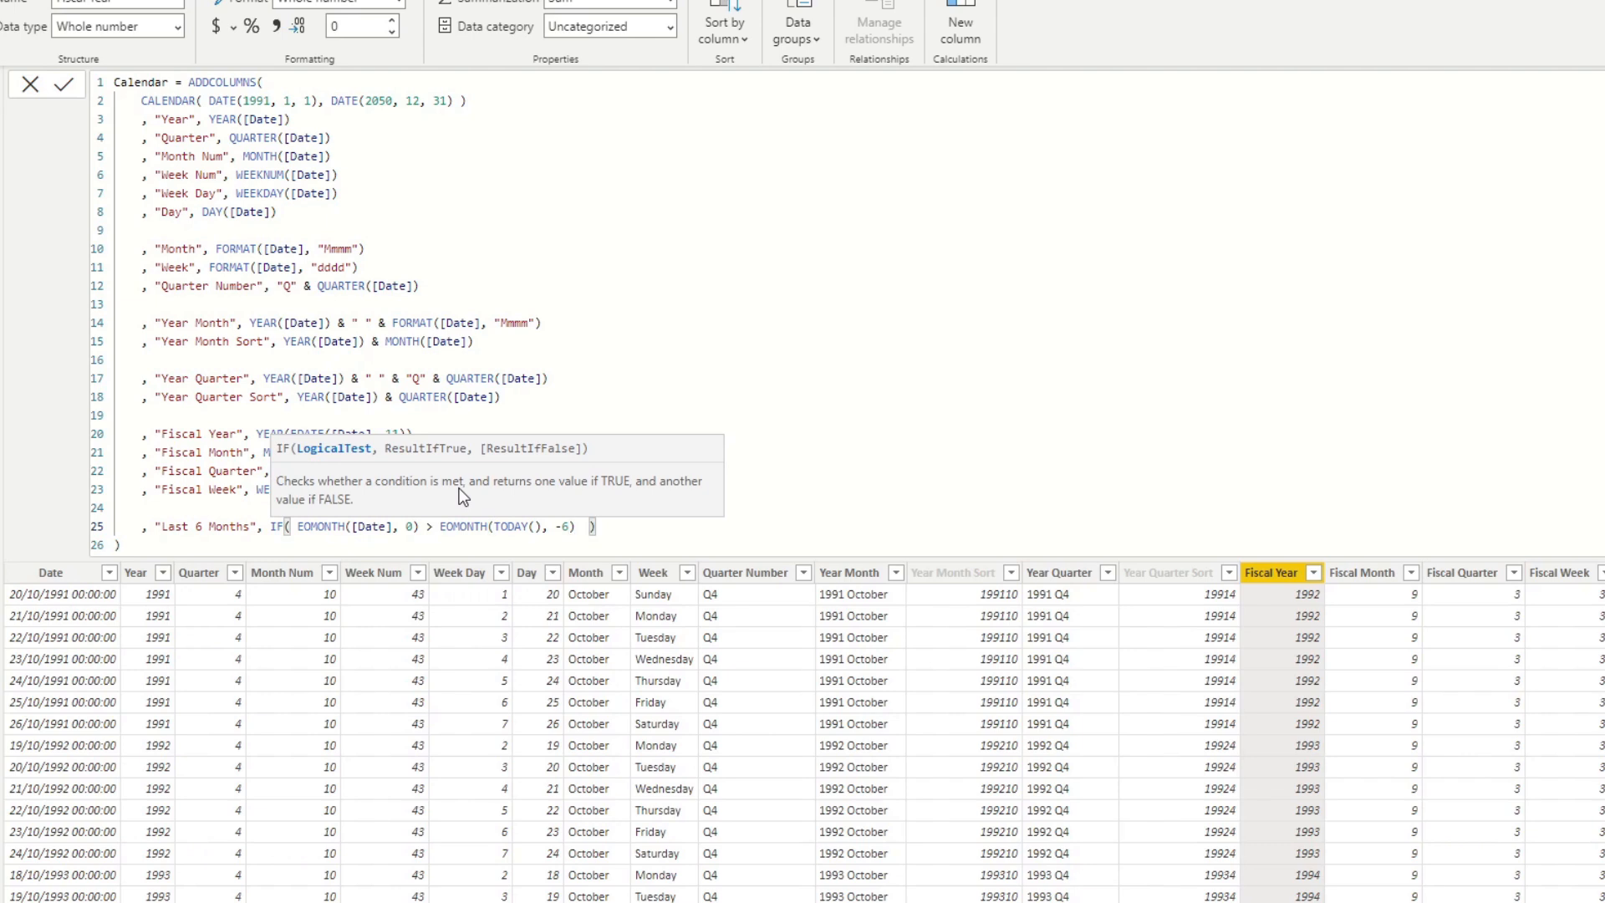
{"action": "type", "text": " &&"}
Add the condition && [Date] <= TODAY() with TRUE() as the result, and commit the Calendar formula.
{"action": "type", "text": "[Date] <= TODAY(), TRUE("}
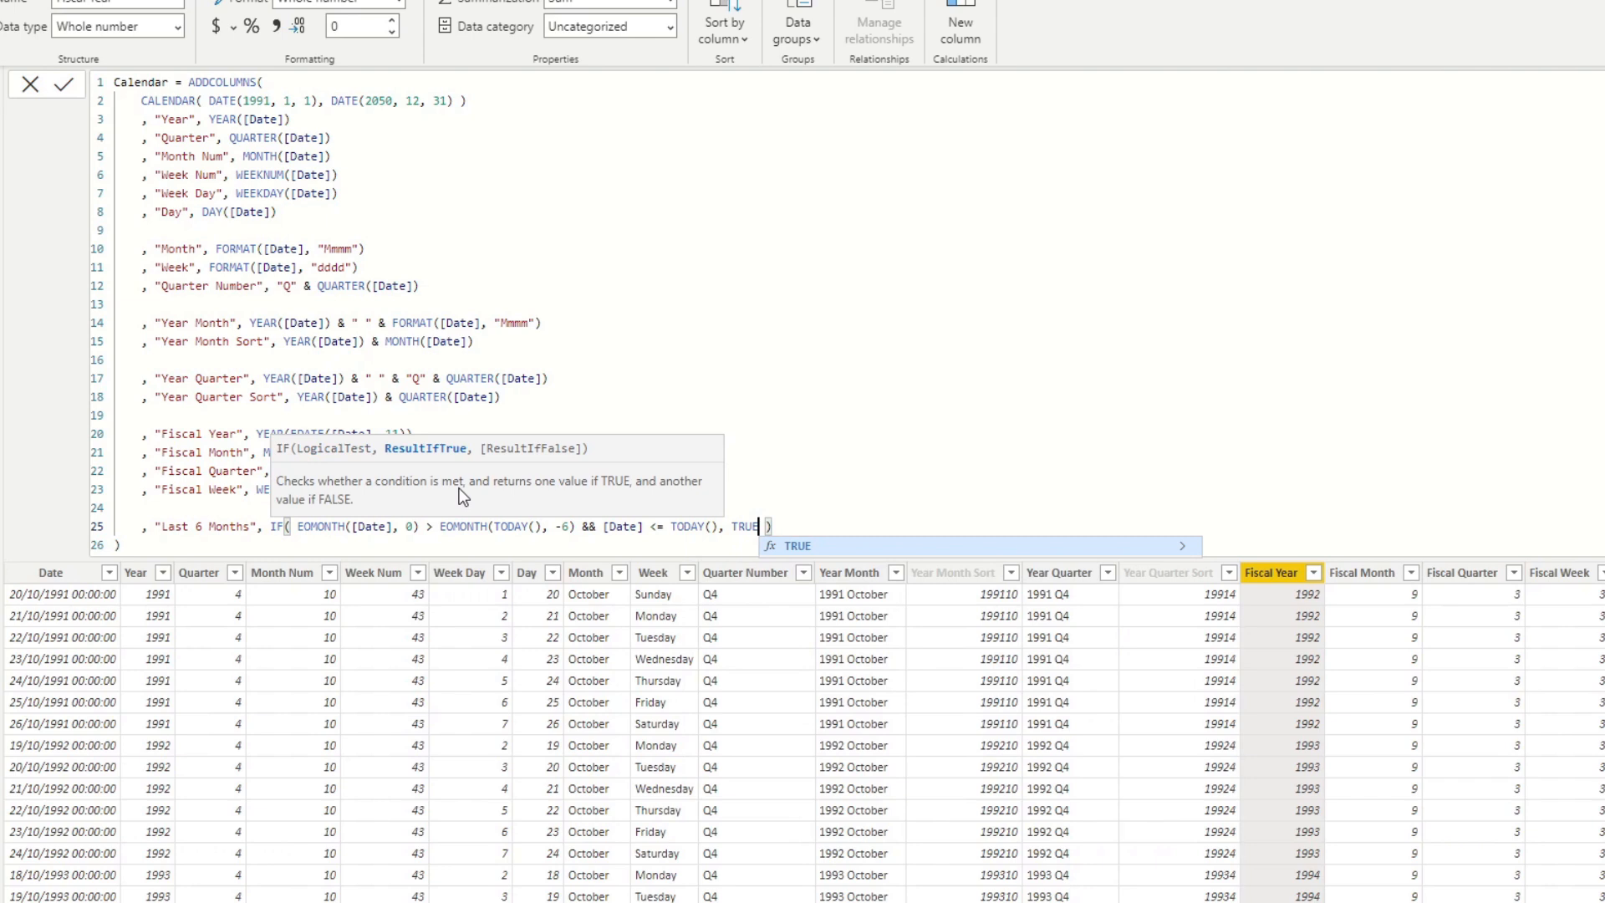
{"action": "key", "text": "End"}
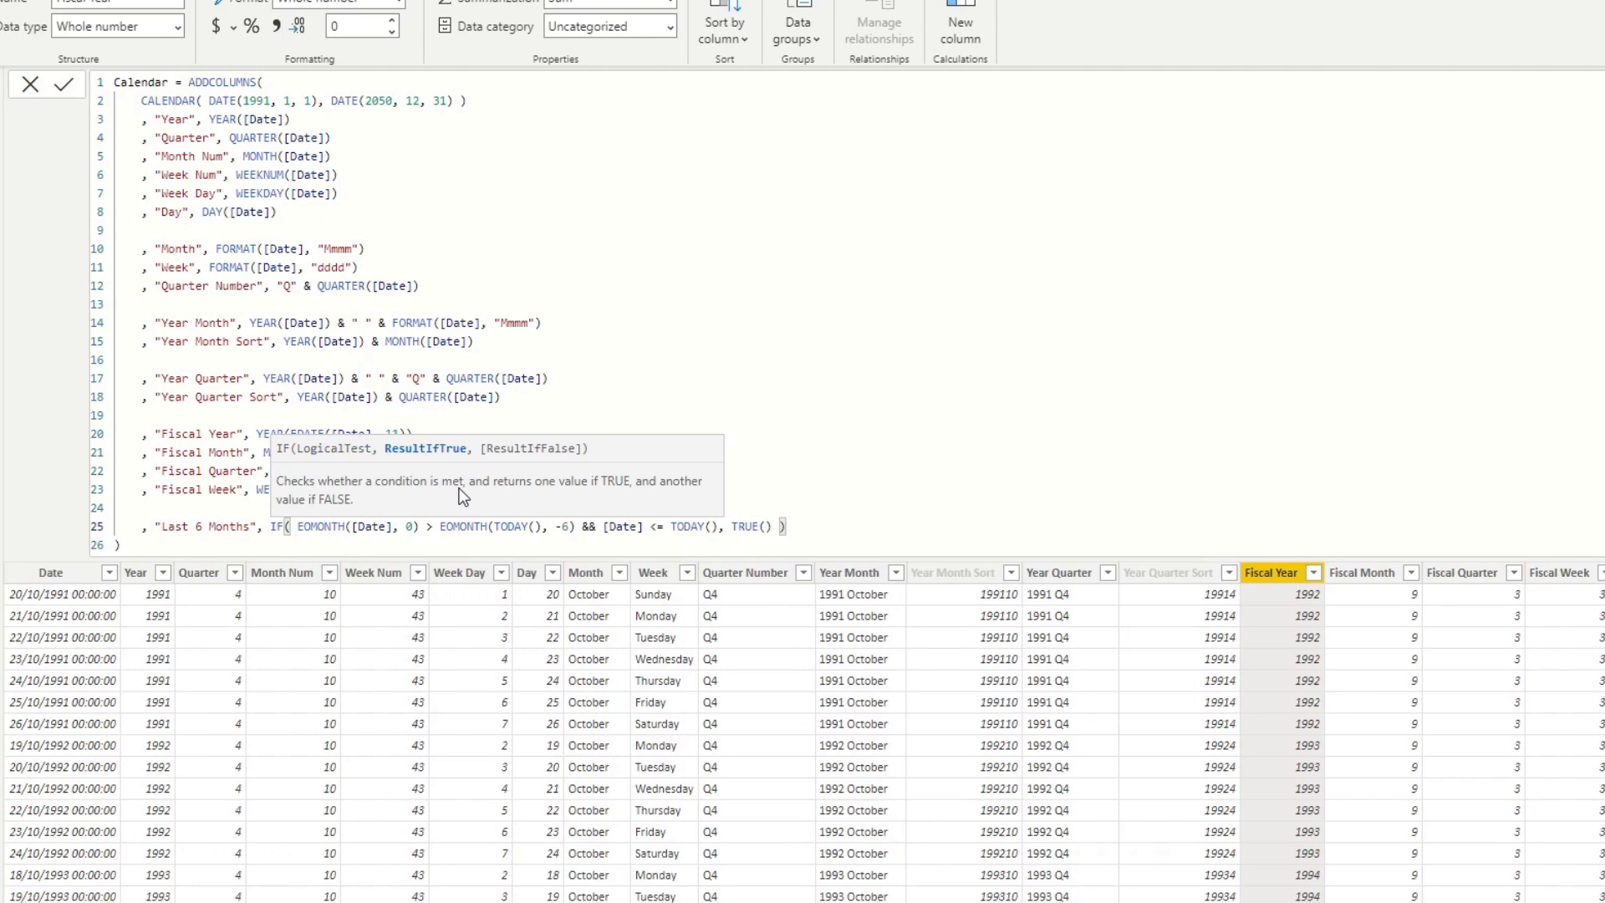
{"action": "key", "text": "Return"}
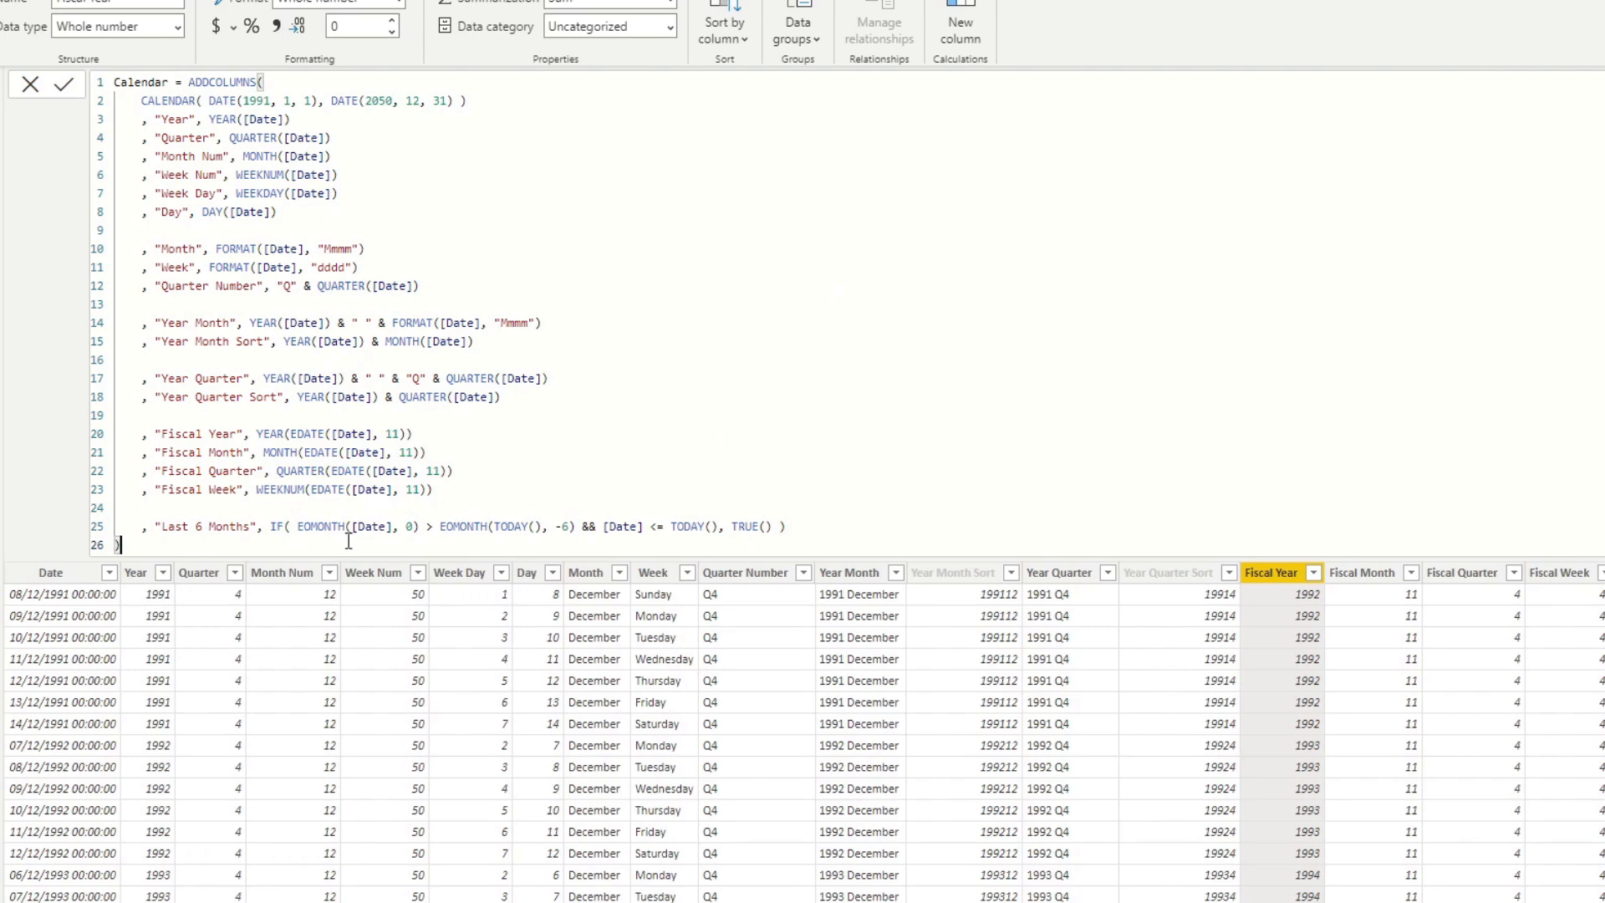
{"action": "left_click_drag", "start_coordinate": [298, 527], "coordinate": [718, 533]}
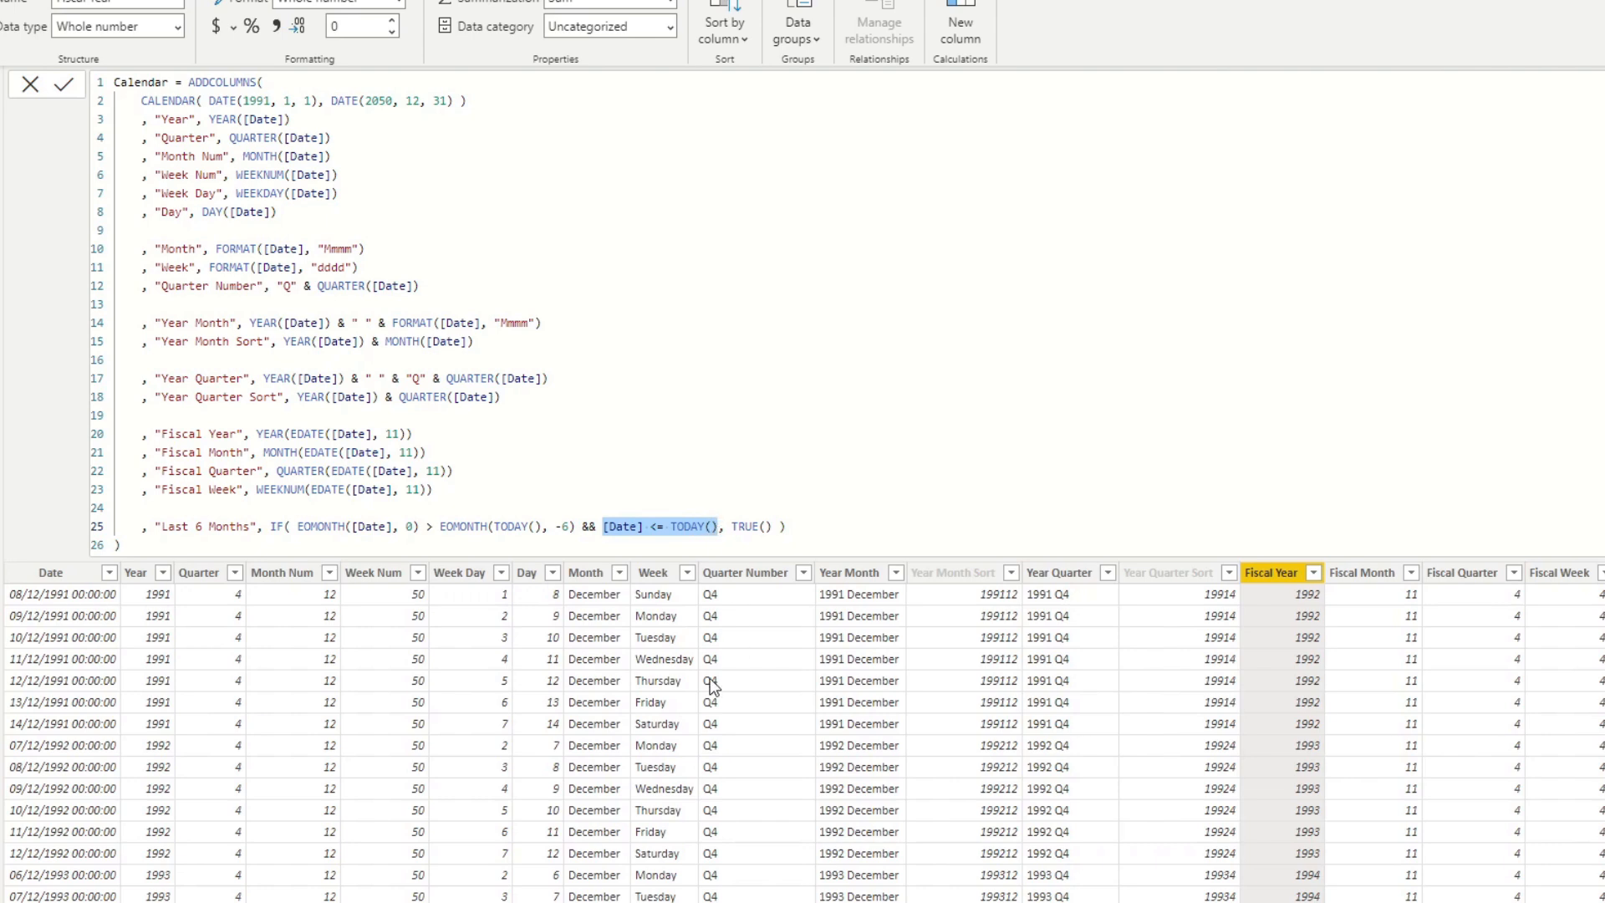
On the report page, reset the Fiscal Year page filter to all years and delete the Year Month table visual.
{"action": "left_click", "coordinate": [1, 92]}
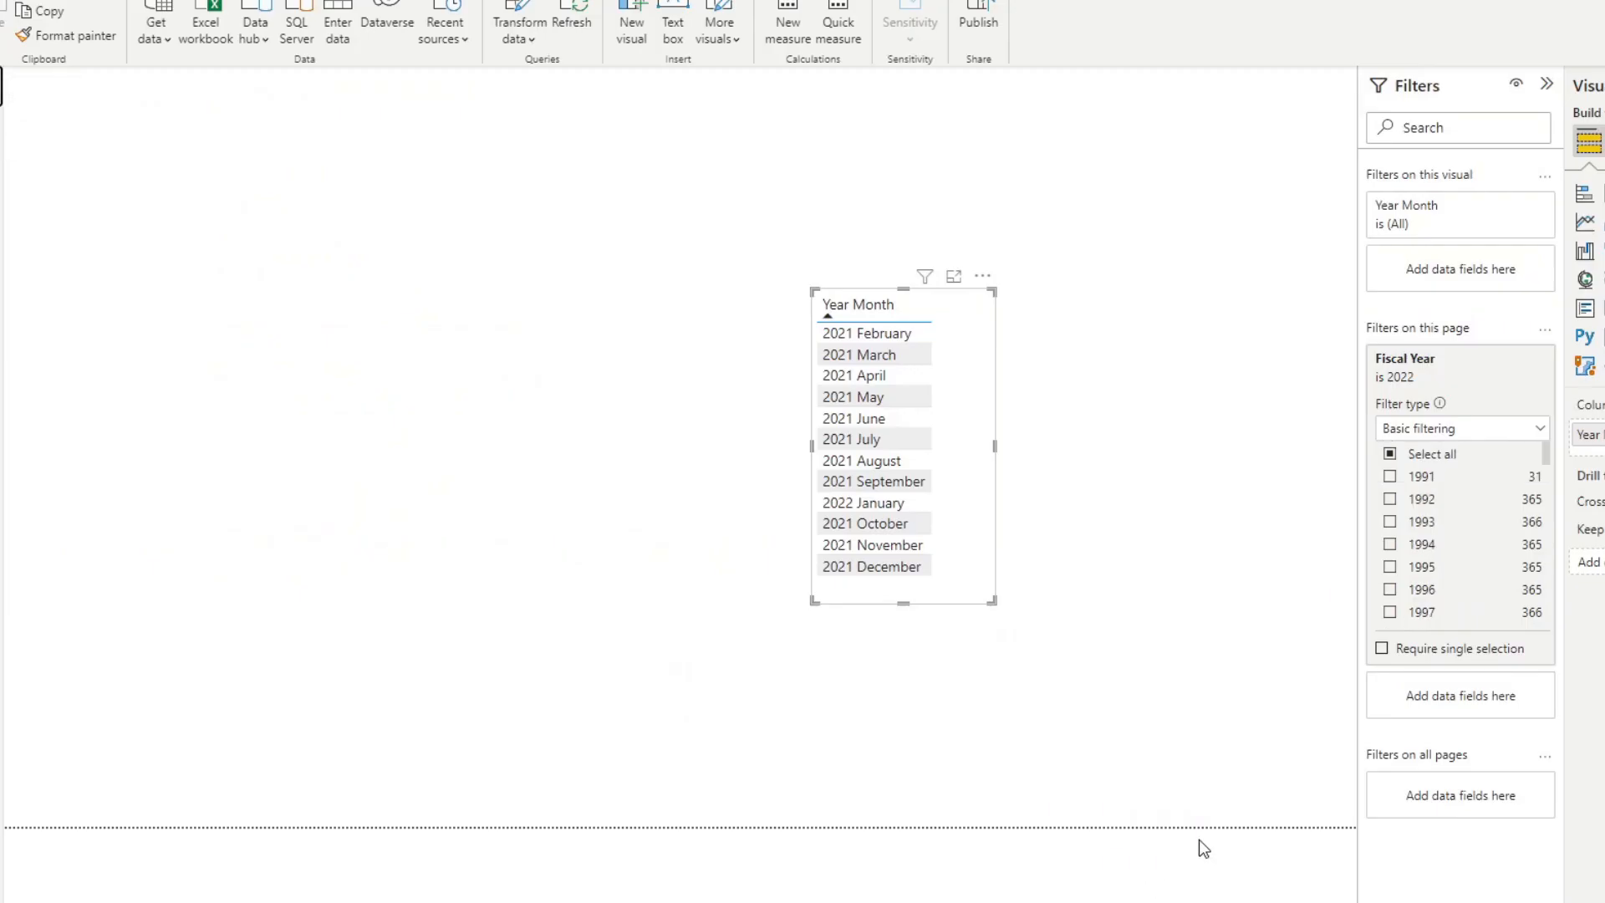
{"action": "left_click_drag", "start_coordinate": [928, 372], "coordinate": [658, 387]}
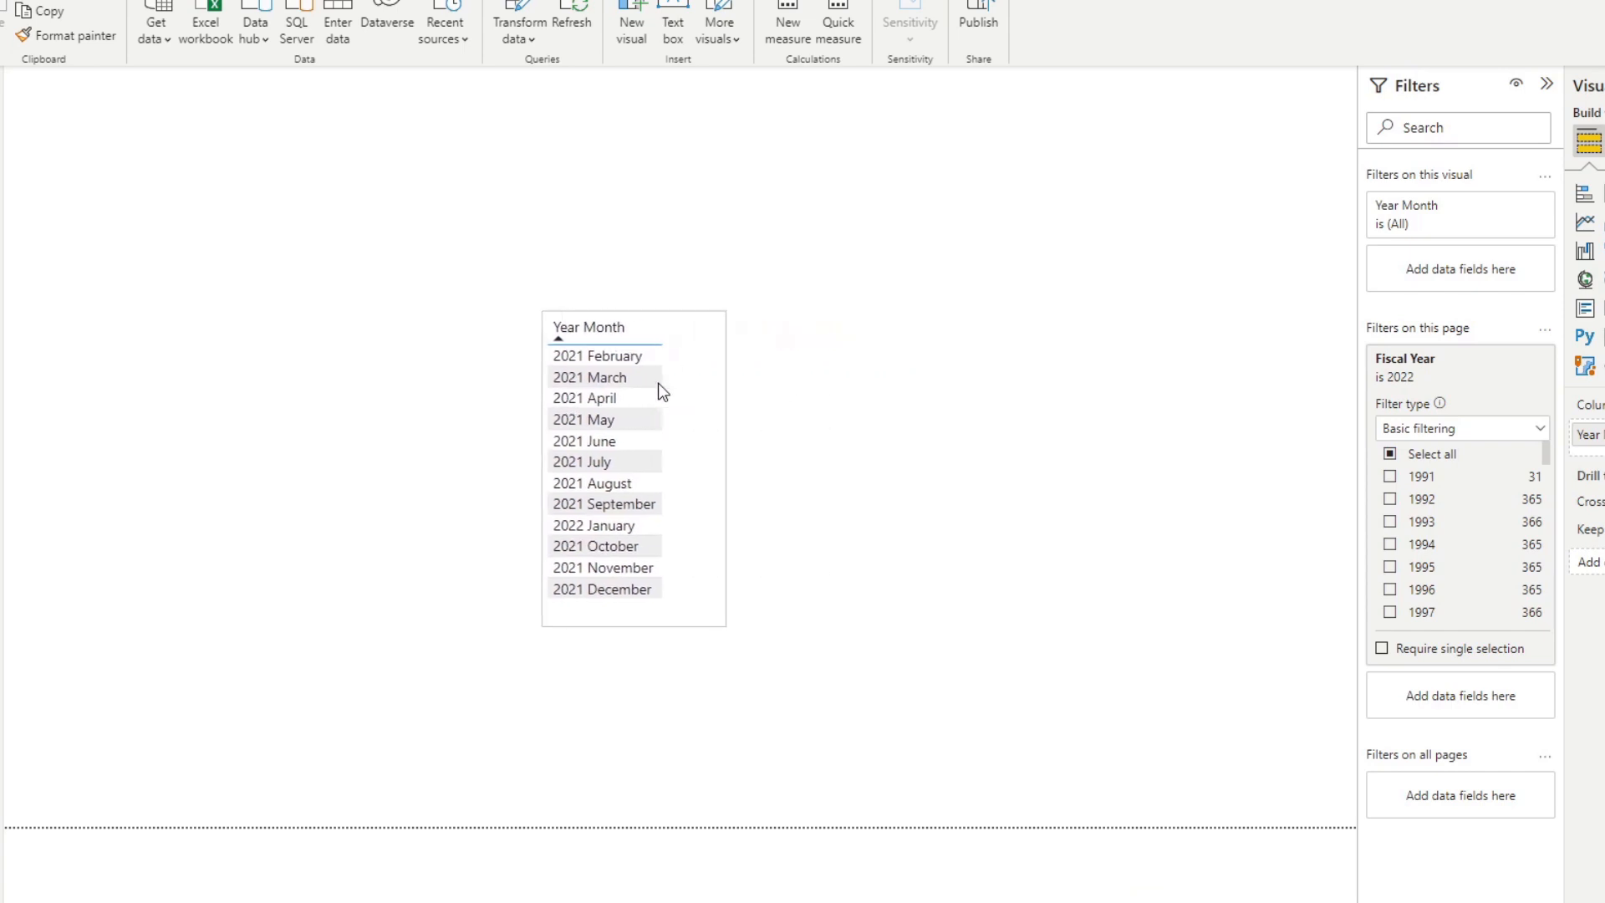
{"action": "left_click", "coordinate": [1424, 454]}
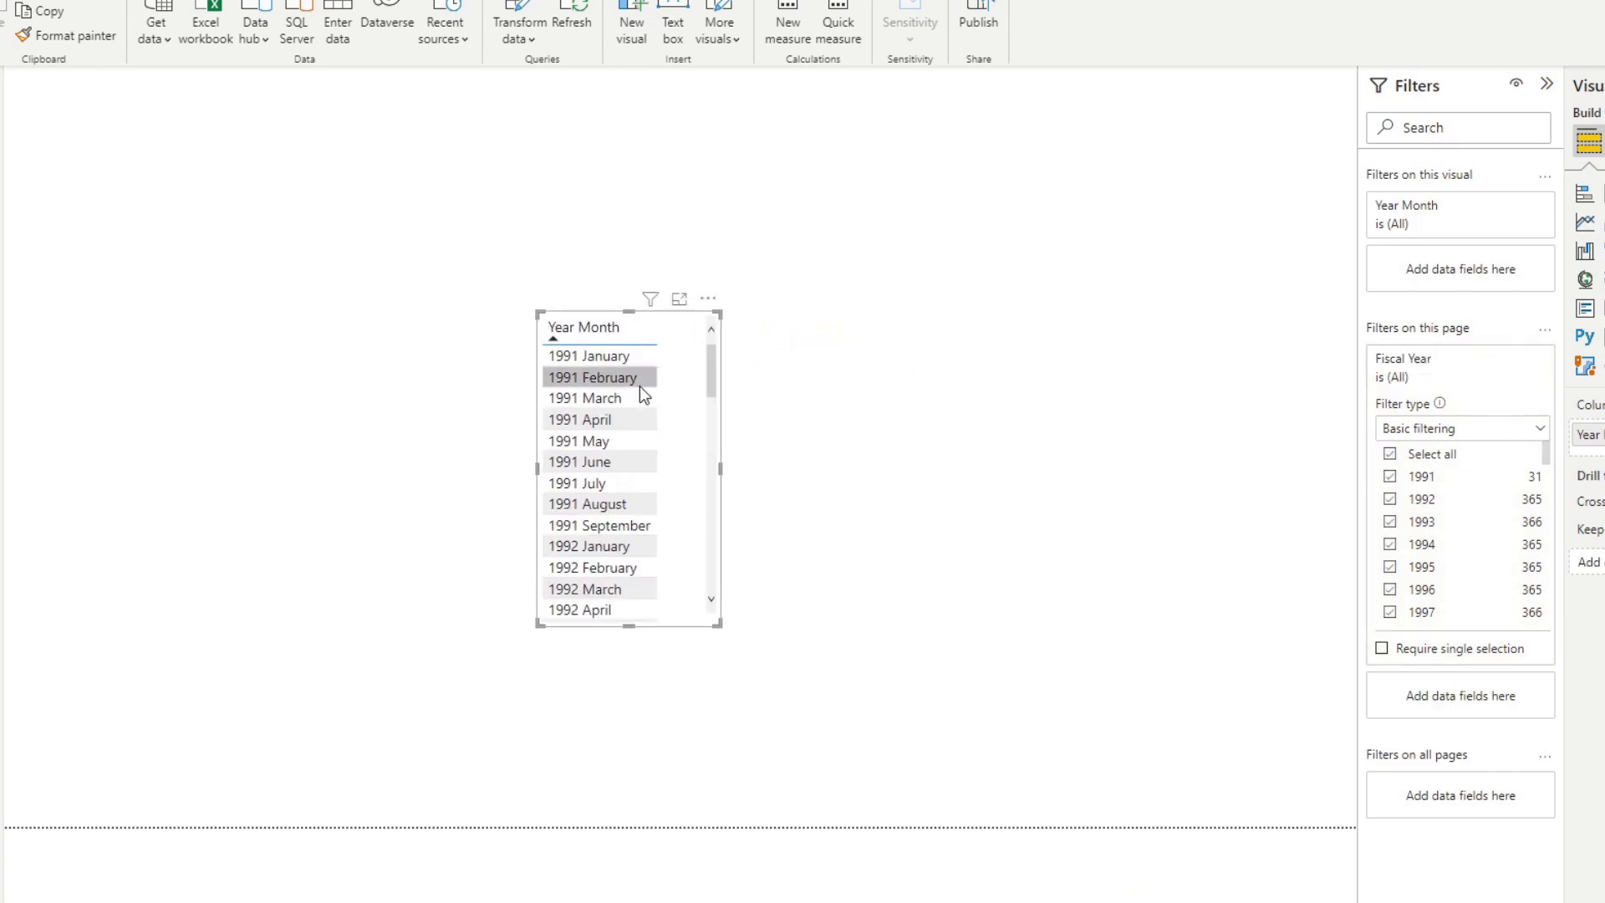
{"action": "left_click_drag", "start_coordinate": [684, 378], "coordinate": [980, 398]}
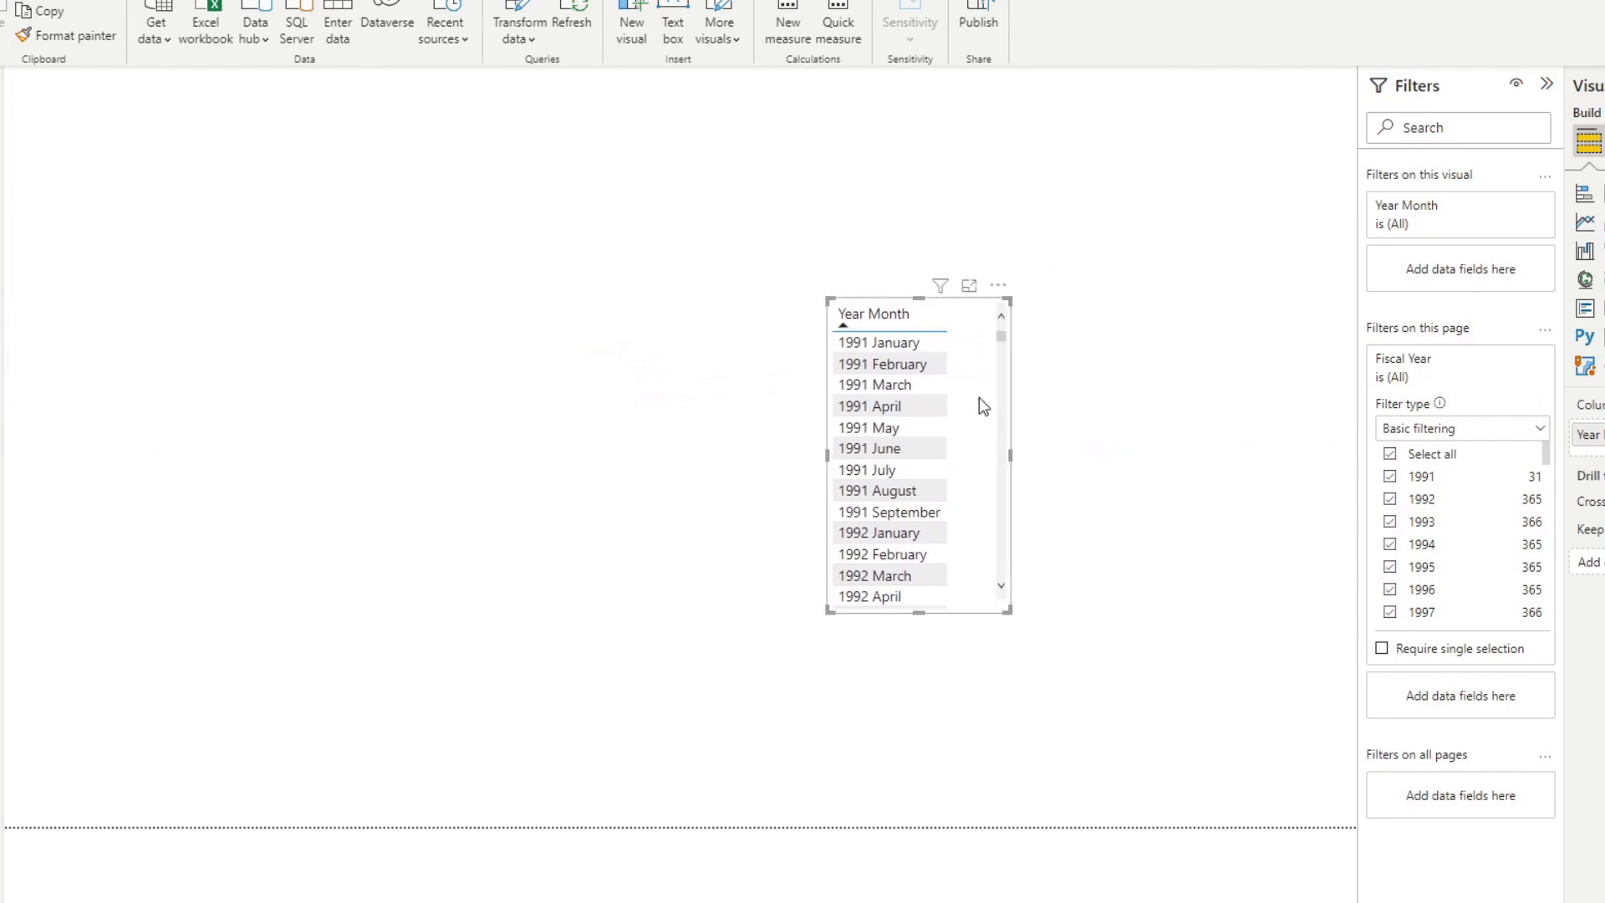
{"action": "key", "text": "Delete"}
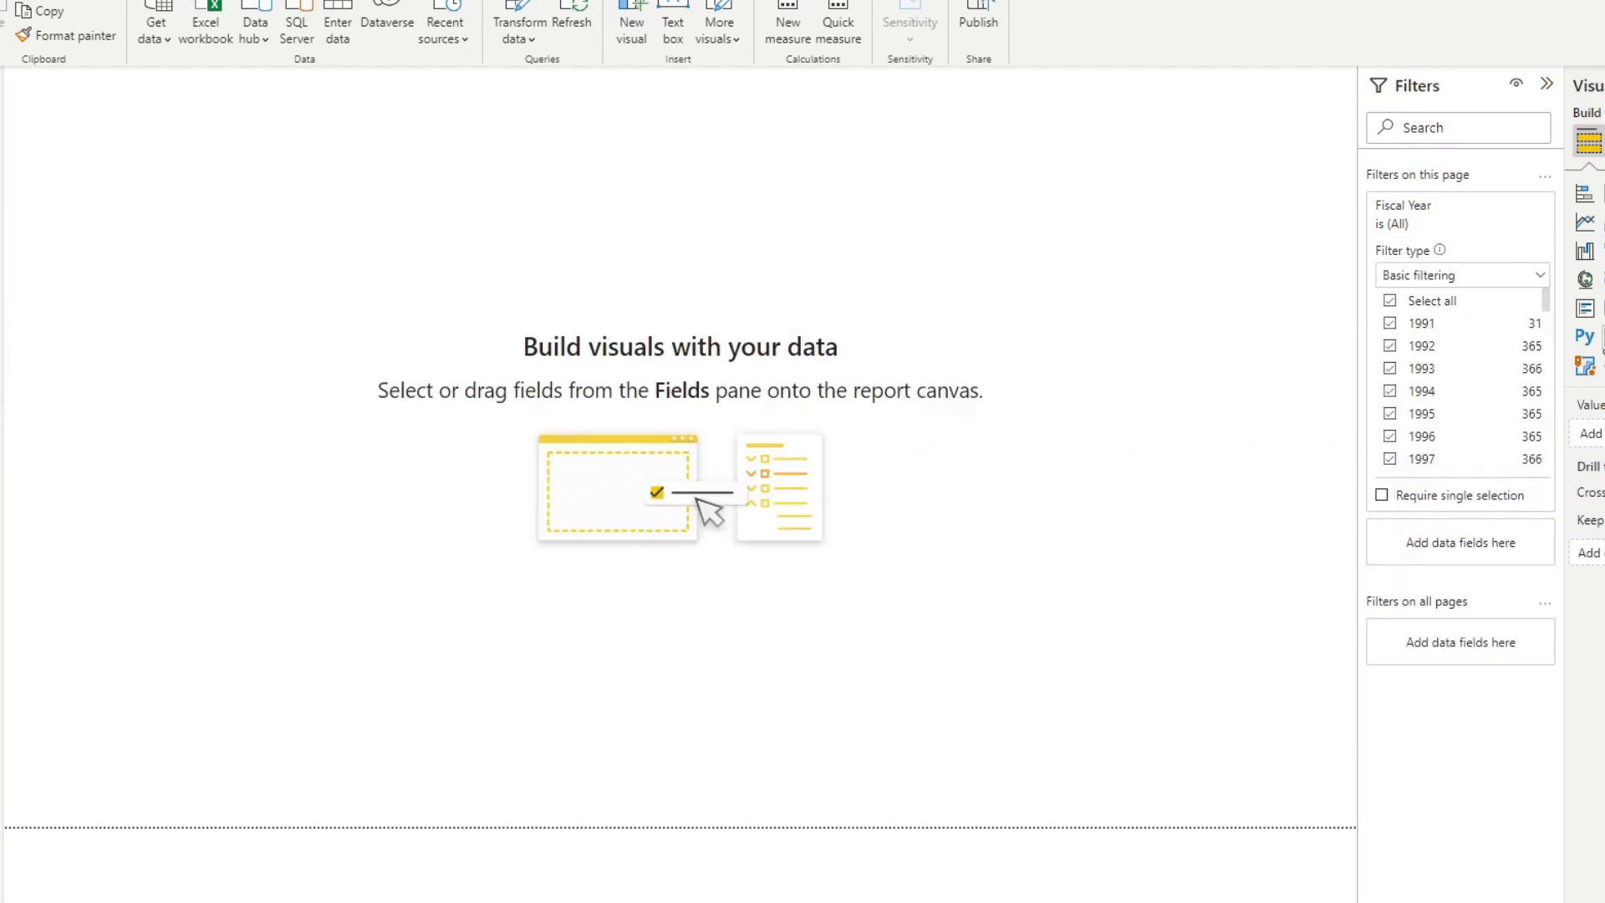
Create a table visual from the Date field and filter that visual to Last 6 Months is True.
{"action": "left_click_drag", "start_coordinate": [1604, 284], "coordinate": [809, 338]}
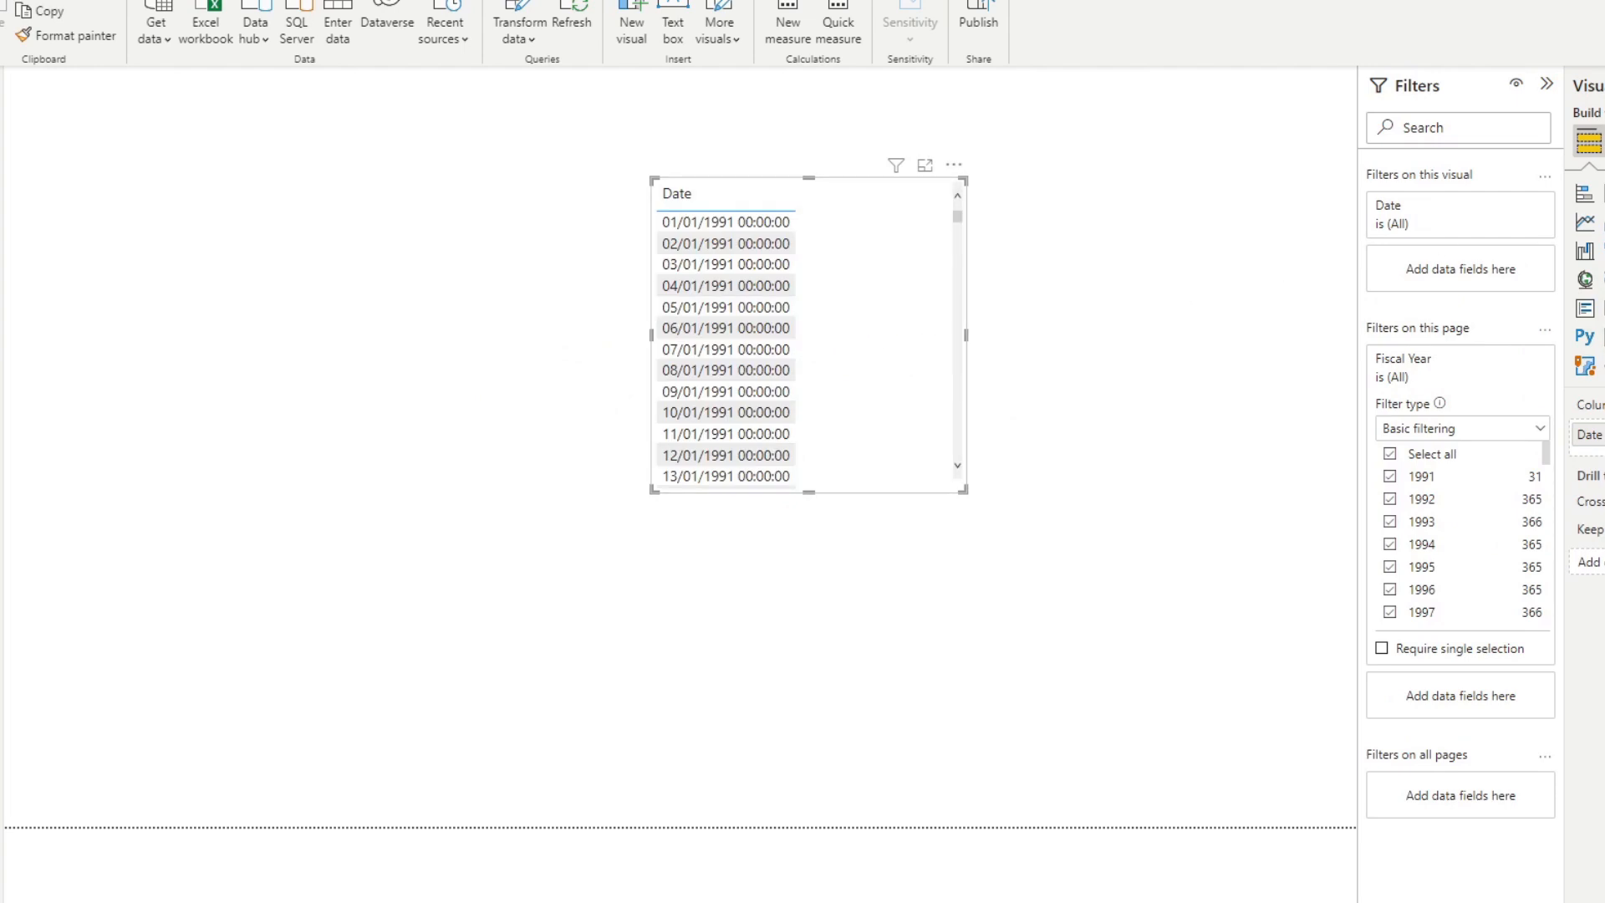
{"action": "left_click_drag", "start_coordinate": [860, 411], "coordinate": [879, 487]}
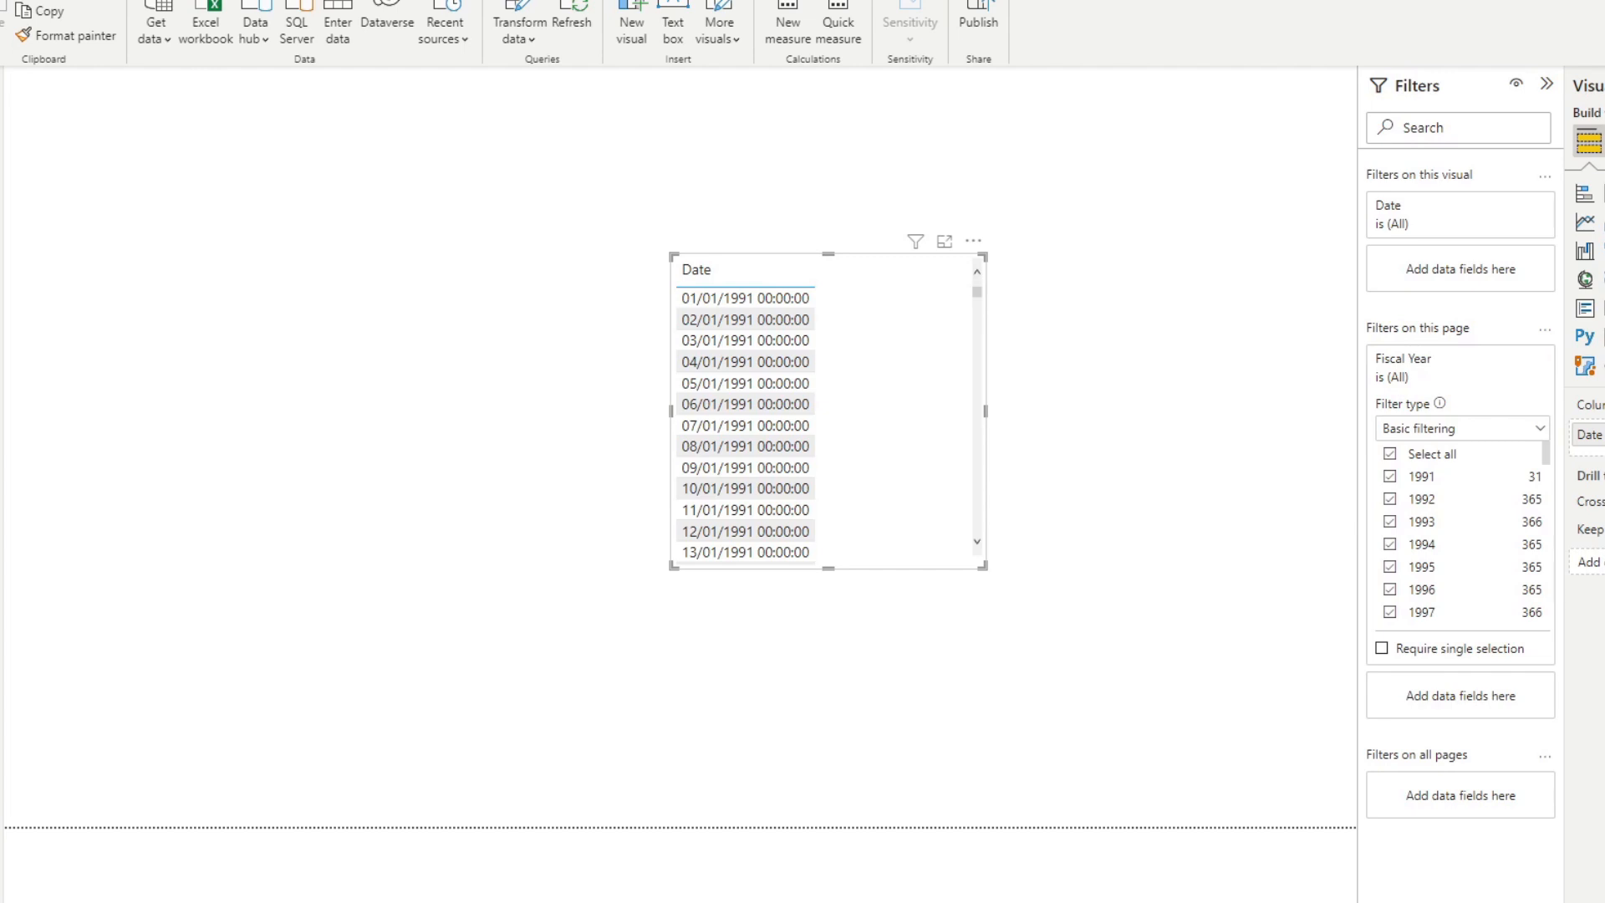
{"action": "left_click_drag", "start_coordinate": [1604, 418], "coordinate": [1443, 253]}
{"action": "left_click", "coordinate": [1421, 401]}
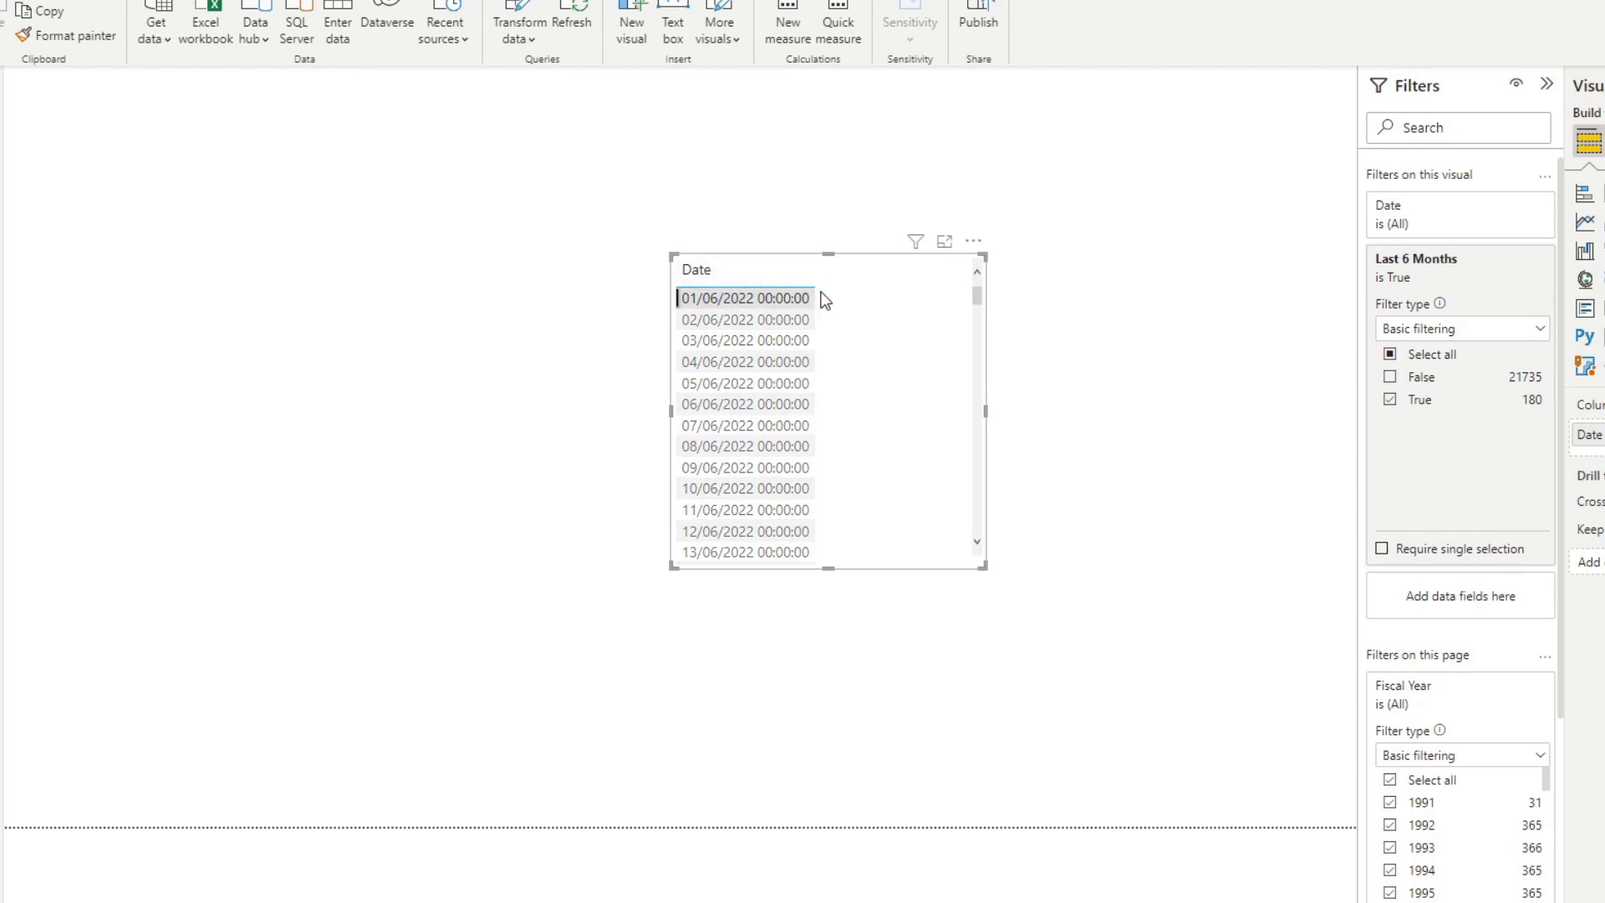
Sort the Date table in ascending and descending order to examine its earliest and latest filtered dates.
{"action": "left_click", "coordinate": [788, 179]}
{"action": "left_click", "coordinate": [764, 268]}
{"action": "left_click", "coordinate": [773, 275]}
{"action": "left_click", "coordinate": [772, 274]}
{"action": "left_click", "coordinate": [775, 178]}
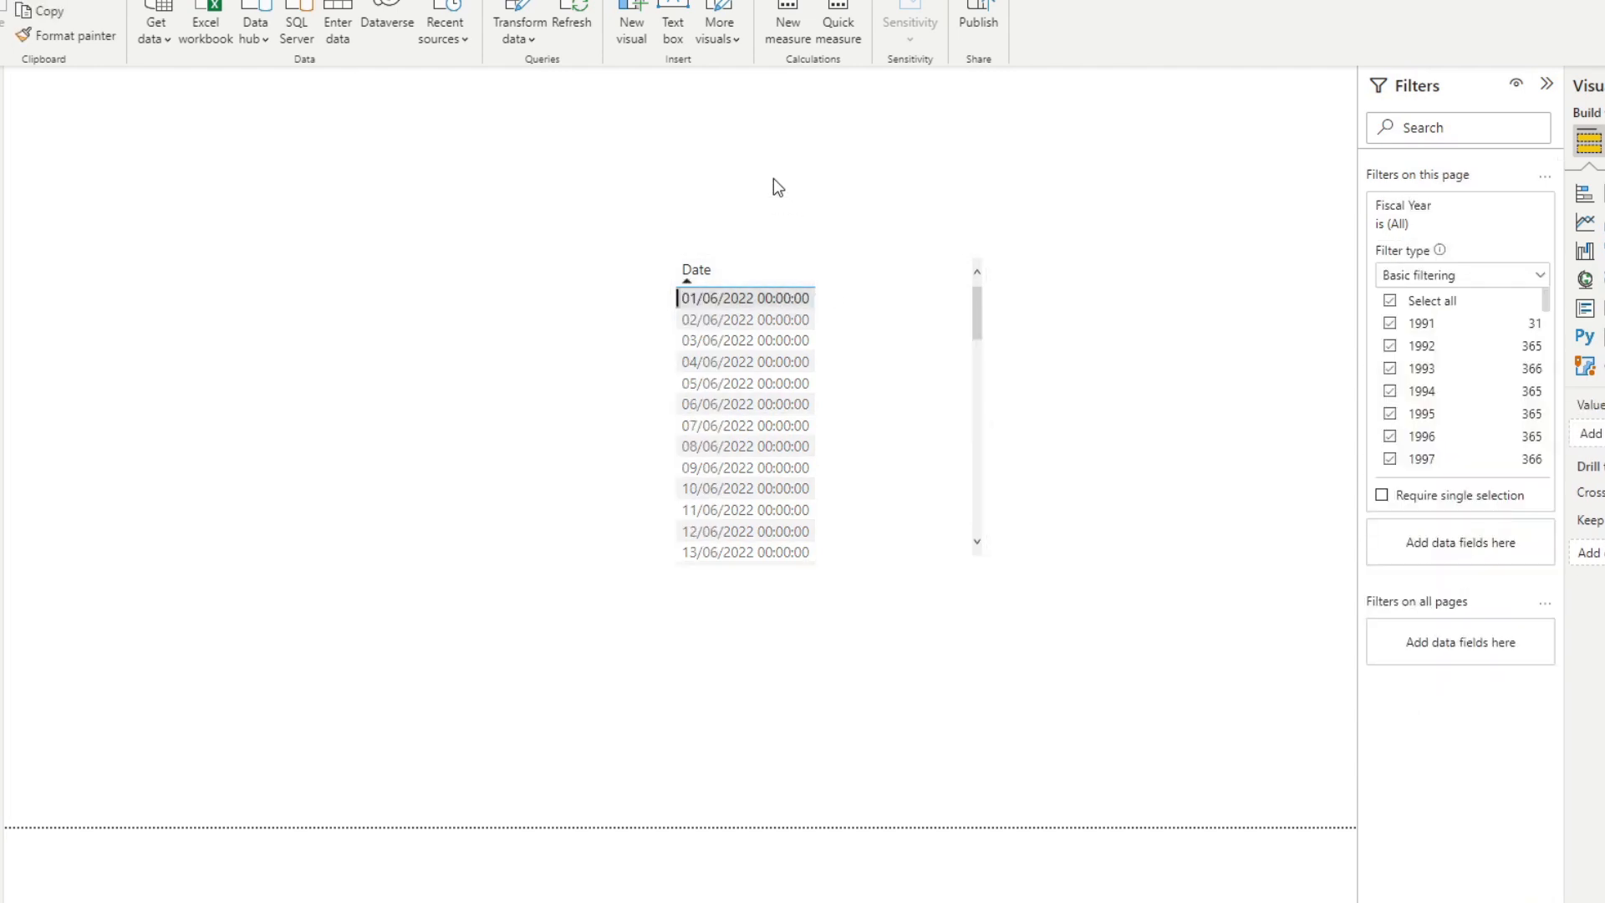
{"action": "left_click", "coordinate": [774, 282]}
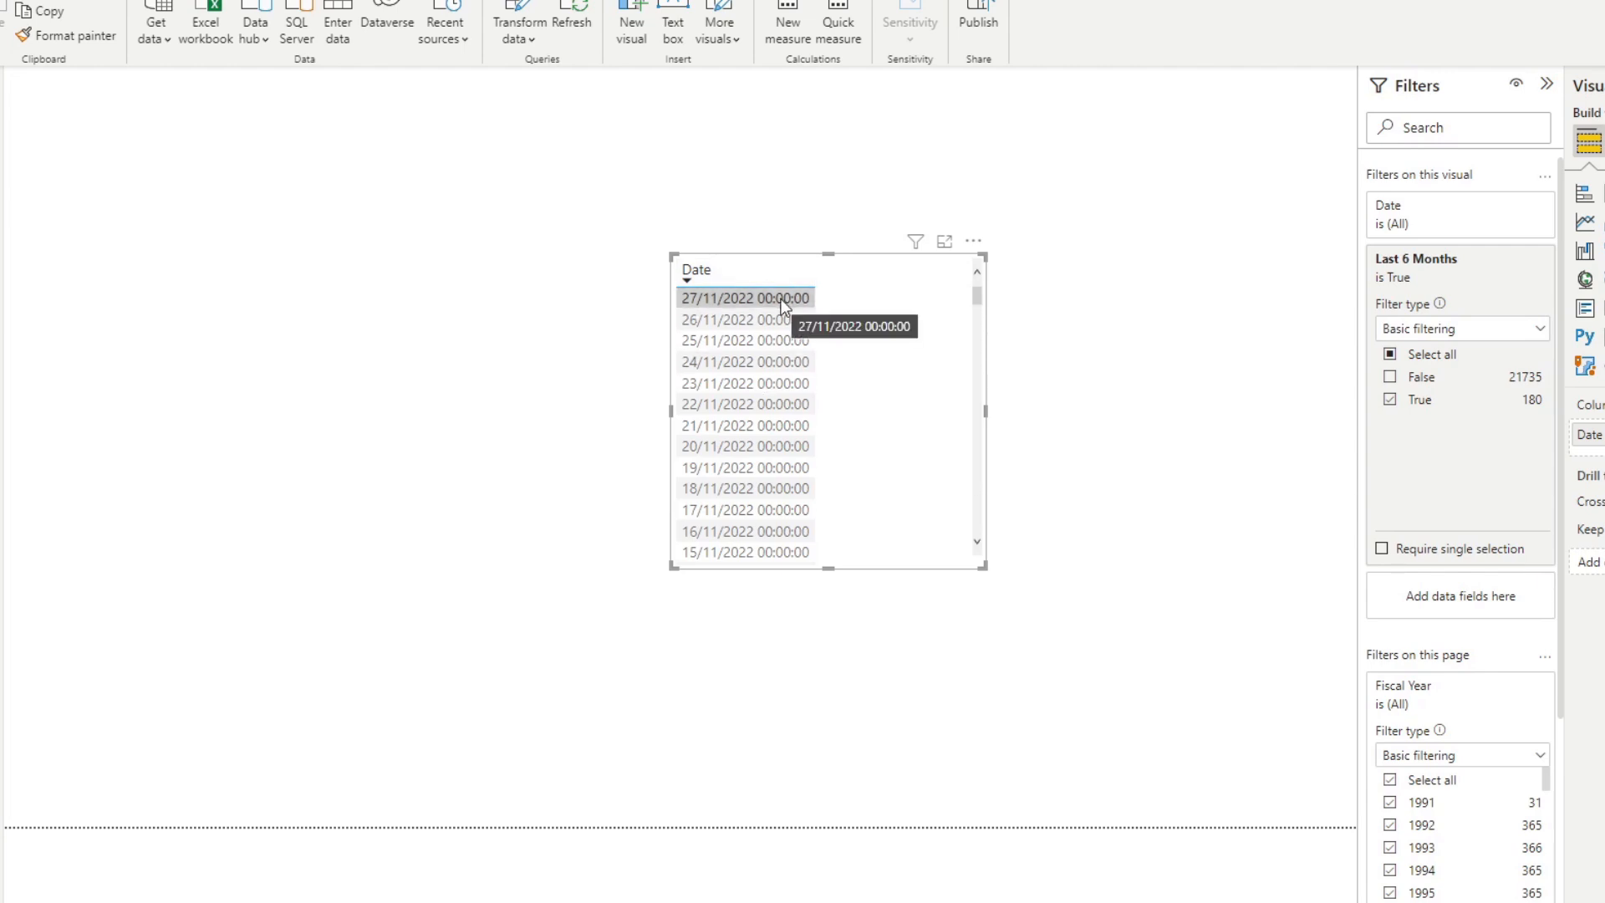
{"action": "left_click", "coordinate": [779, 269]}
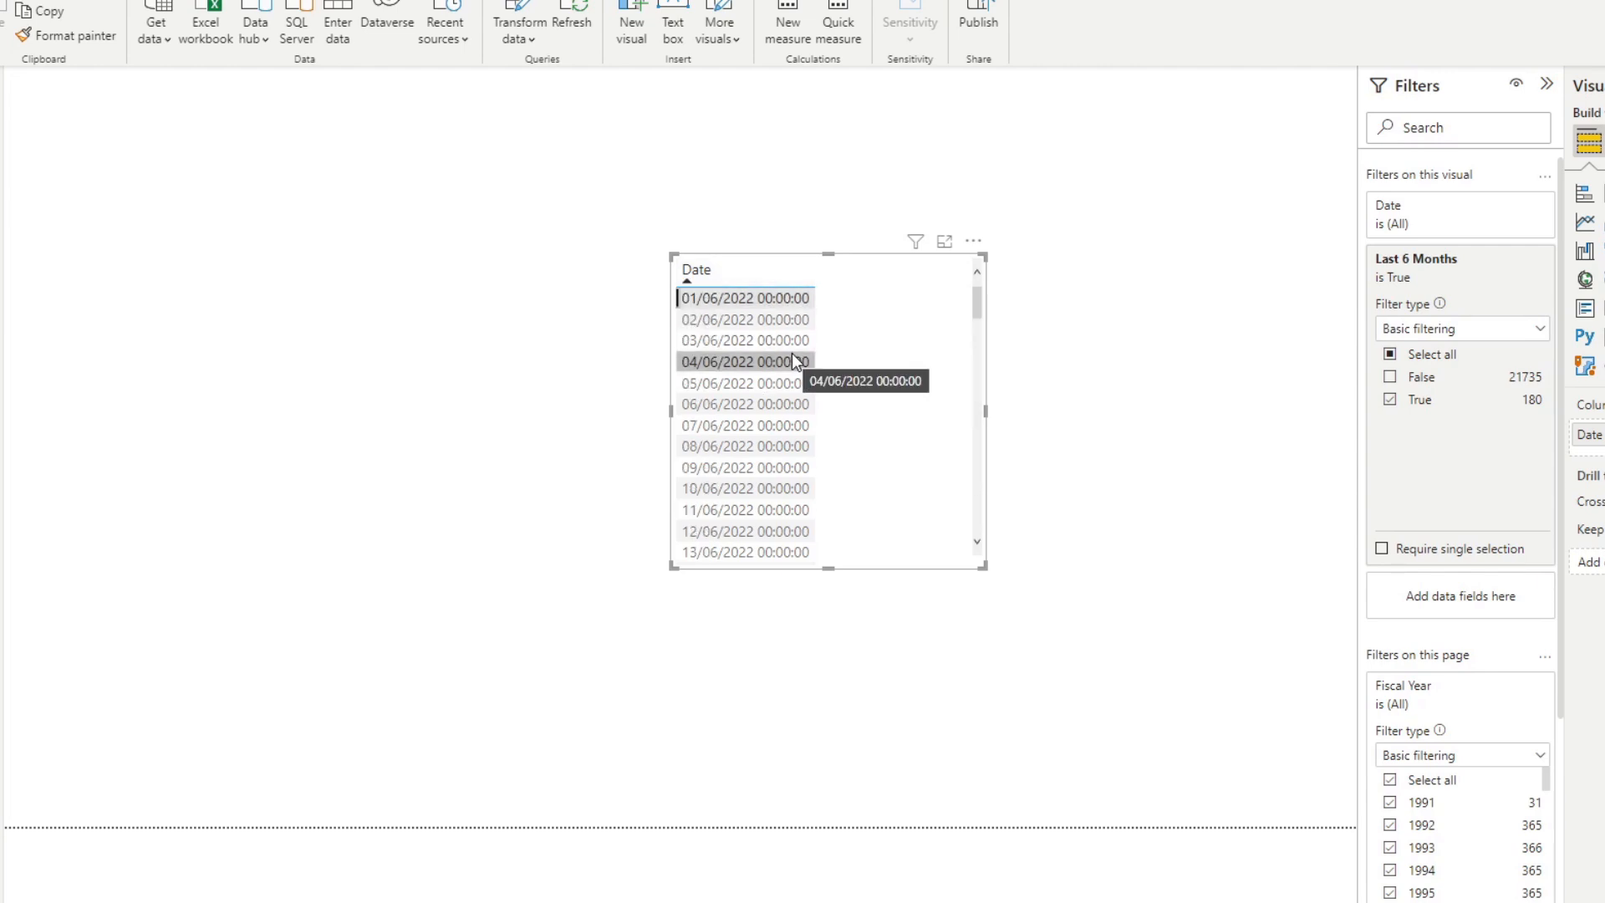
{"action": "left_click", "coordinate": [770, 281]}
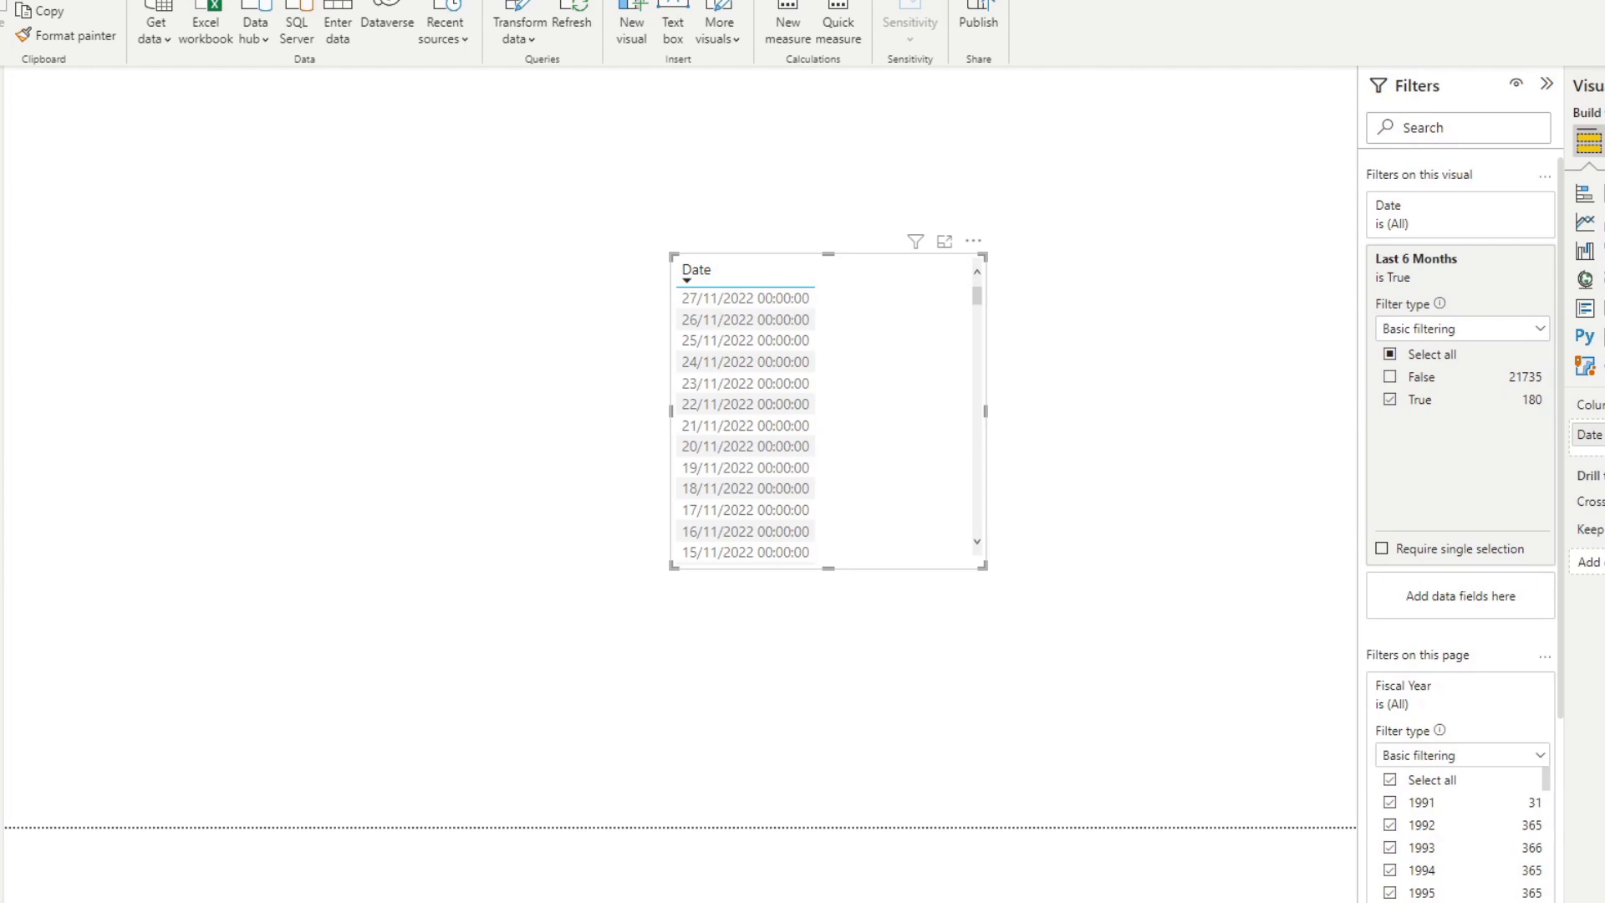
{"action": "left_click", "coordinate": [747, 300]}
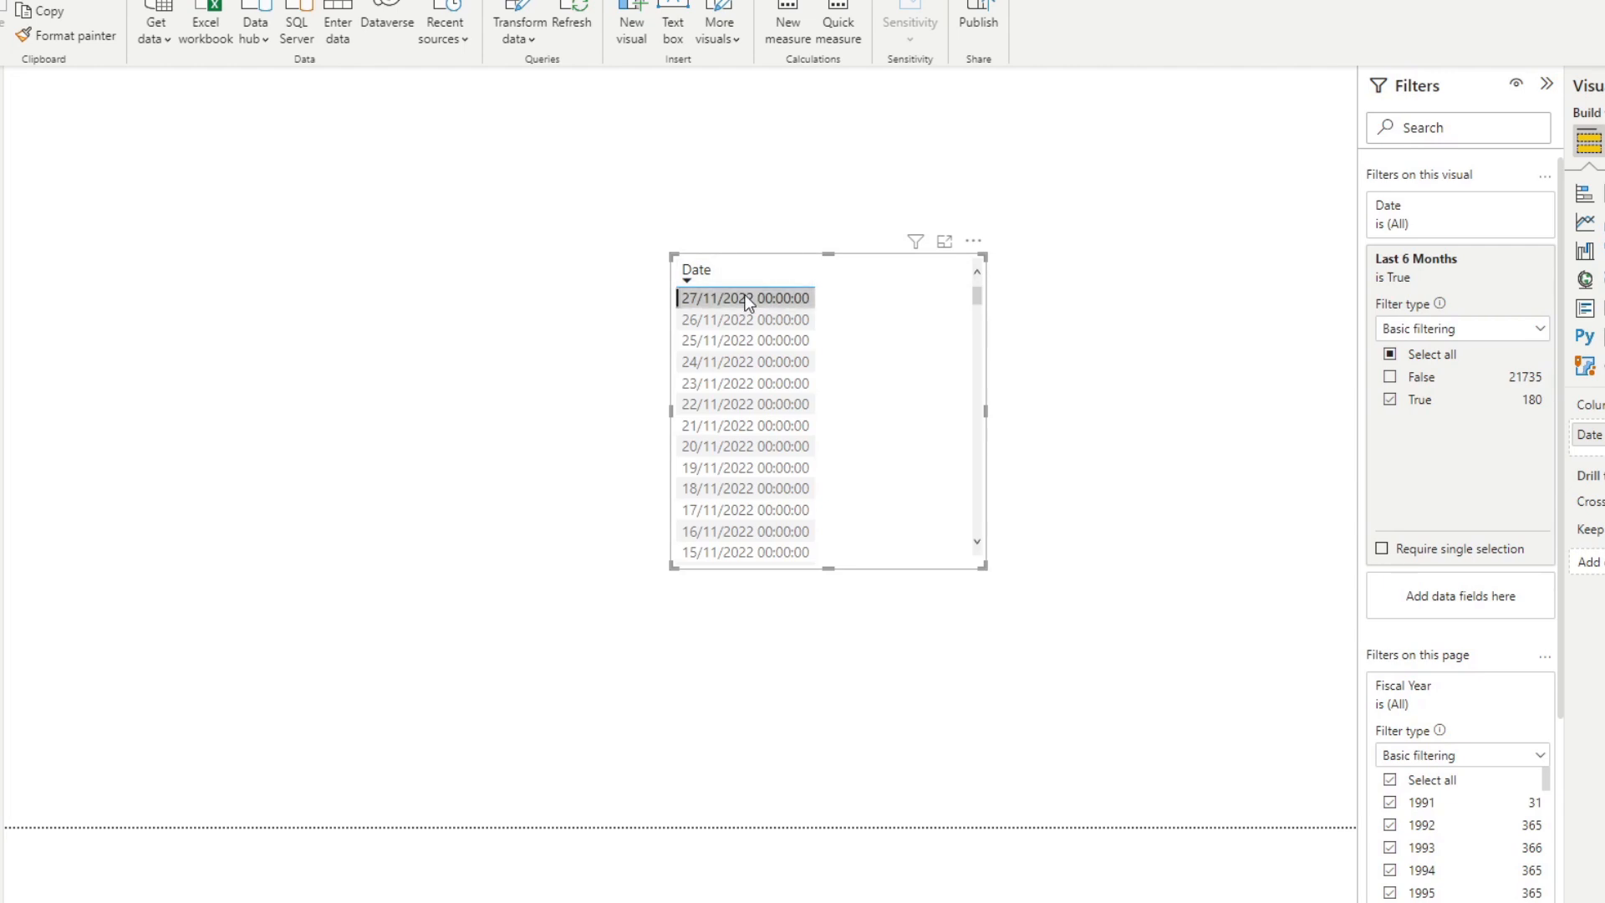
{"action": "left_click", "coordinate": [746, 298]}
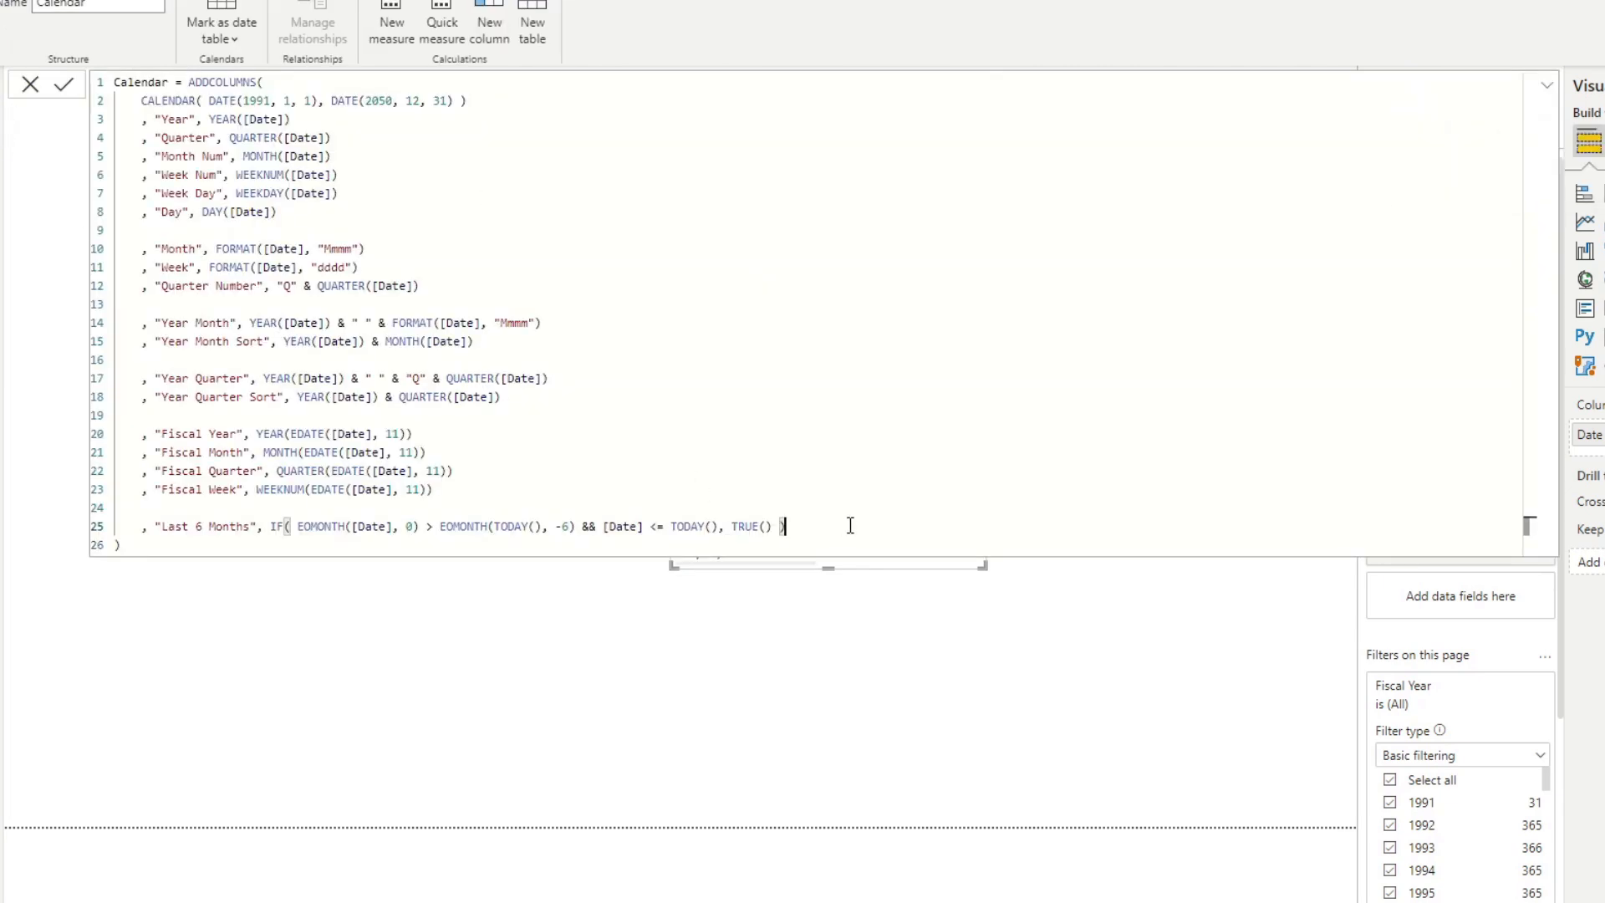
Start a "Last 6 Months Complete" column on a new line below Last 6 Months in the Calendar formula, opening an IF function.
{"action": "key", "text": "shift+Return"}
{"action": "type", "text": ", \""}
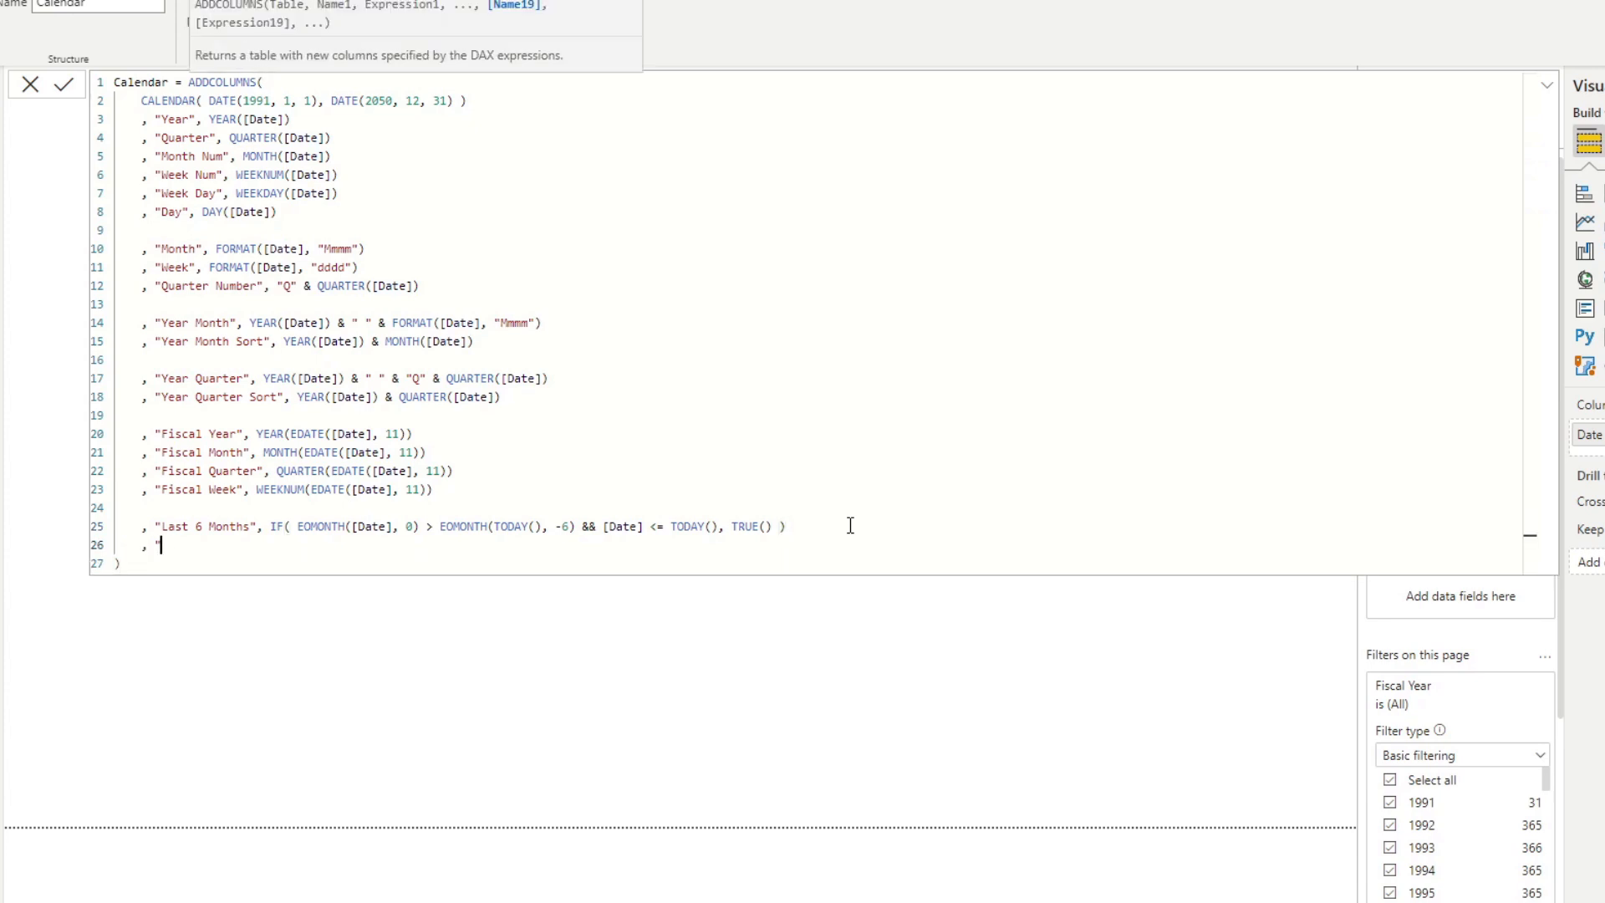
{"action": "type", "text": "Last 6 Months Complete\", "}
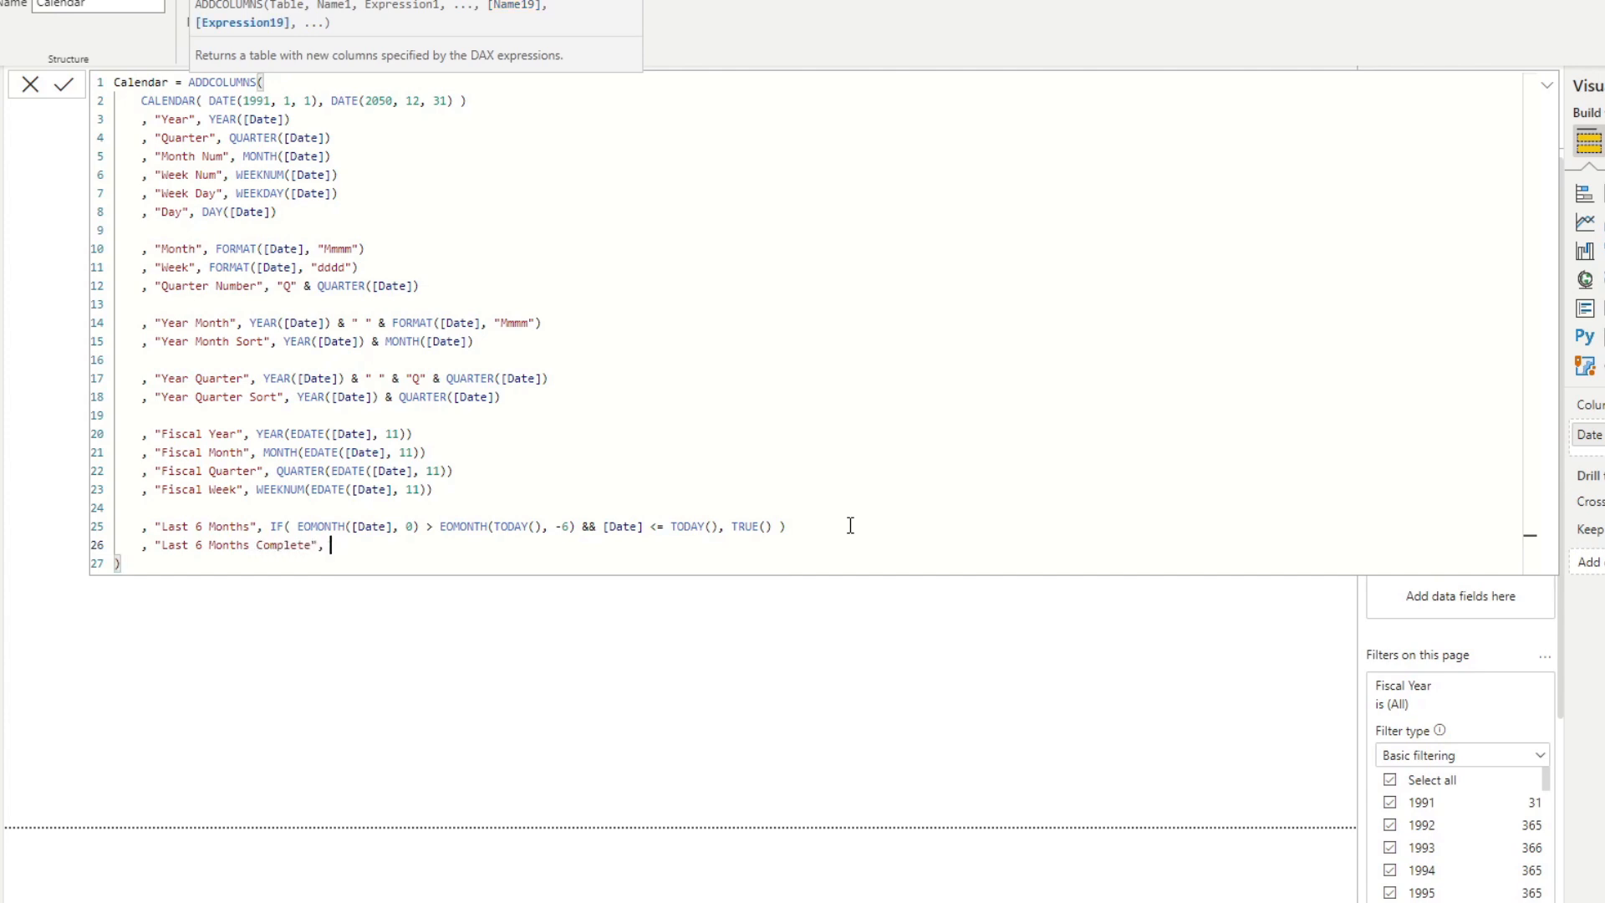
{"action": "type", "text": "IF ("}
{"action": "key", "text": "Left"}
{"action": "key", "text": "BackSpace"}
{"action": "key", "text": "Right"}
{"action": "key", "text": "Return"}
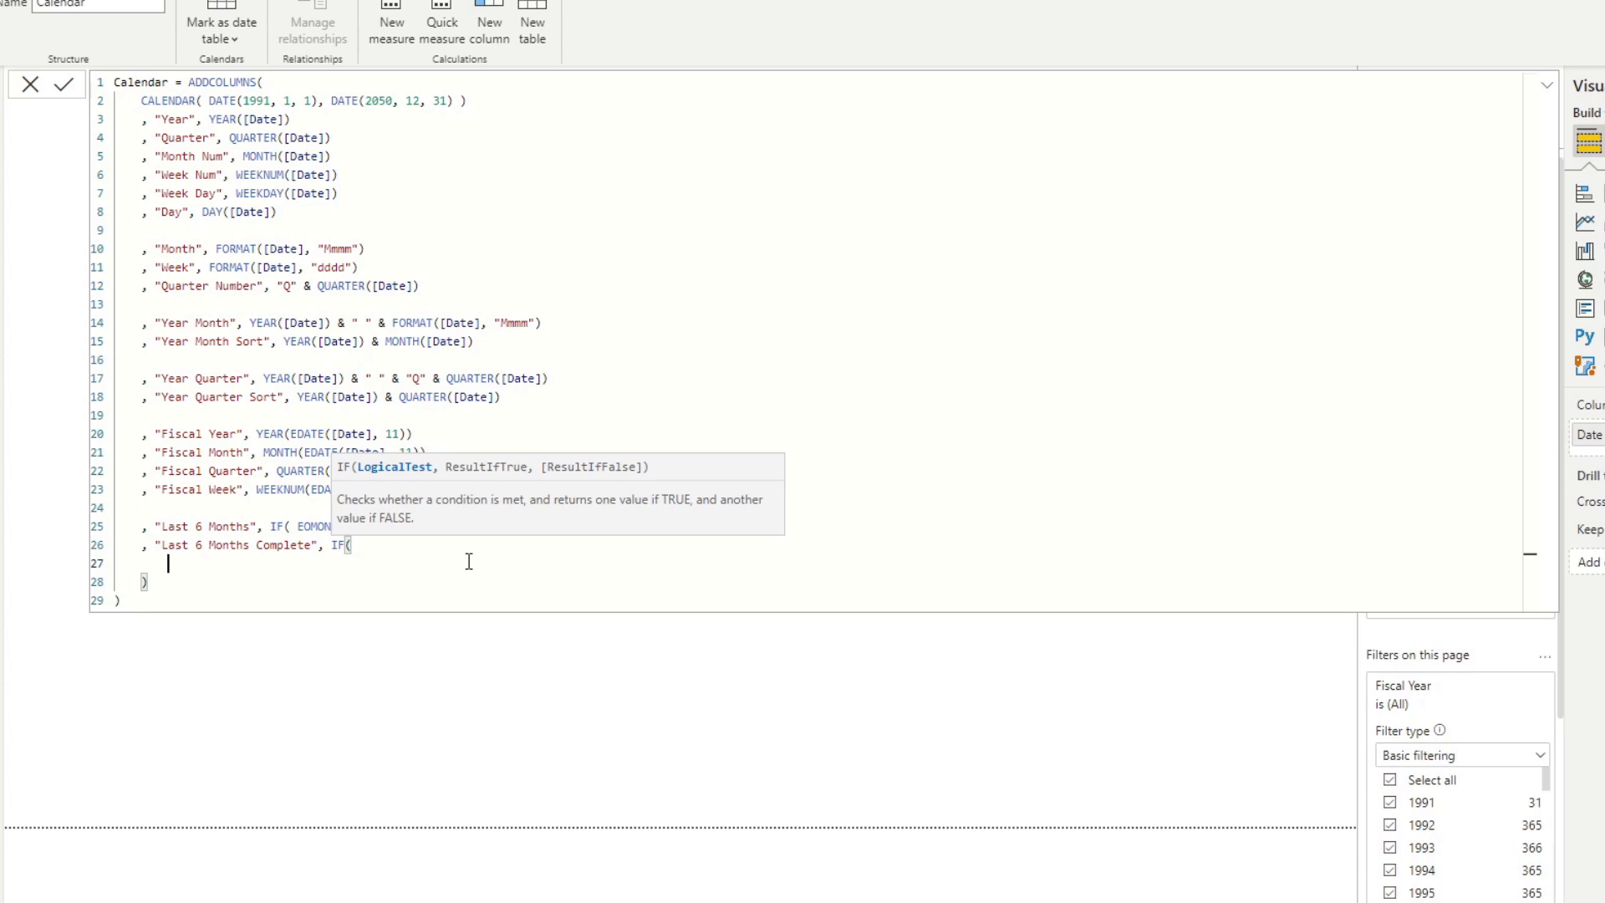
Enter EOMONTH(TODAY(), 0) <> TODAY() as the IF condition of Last 6 Months Complete, on the same line as the function name.
{"action": "type", "text": "EOMONTH("}
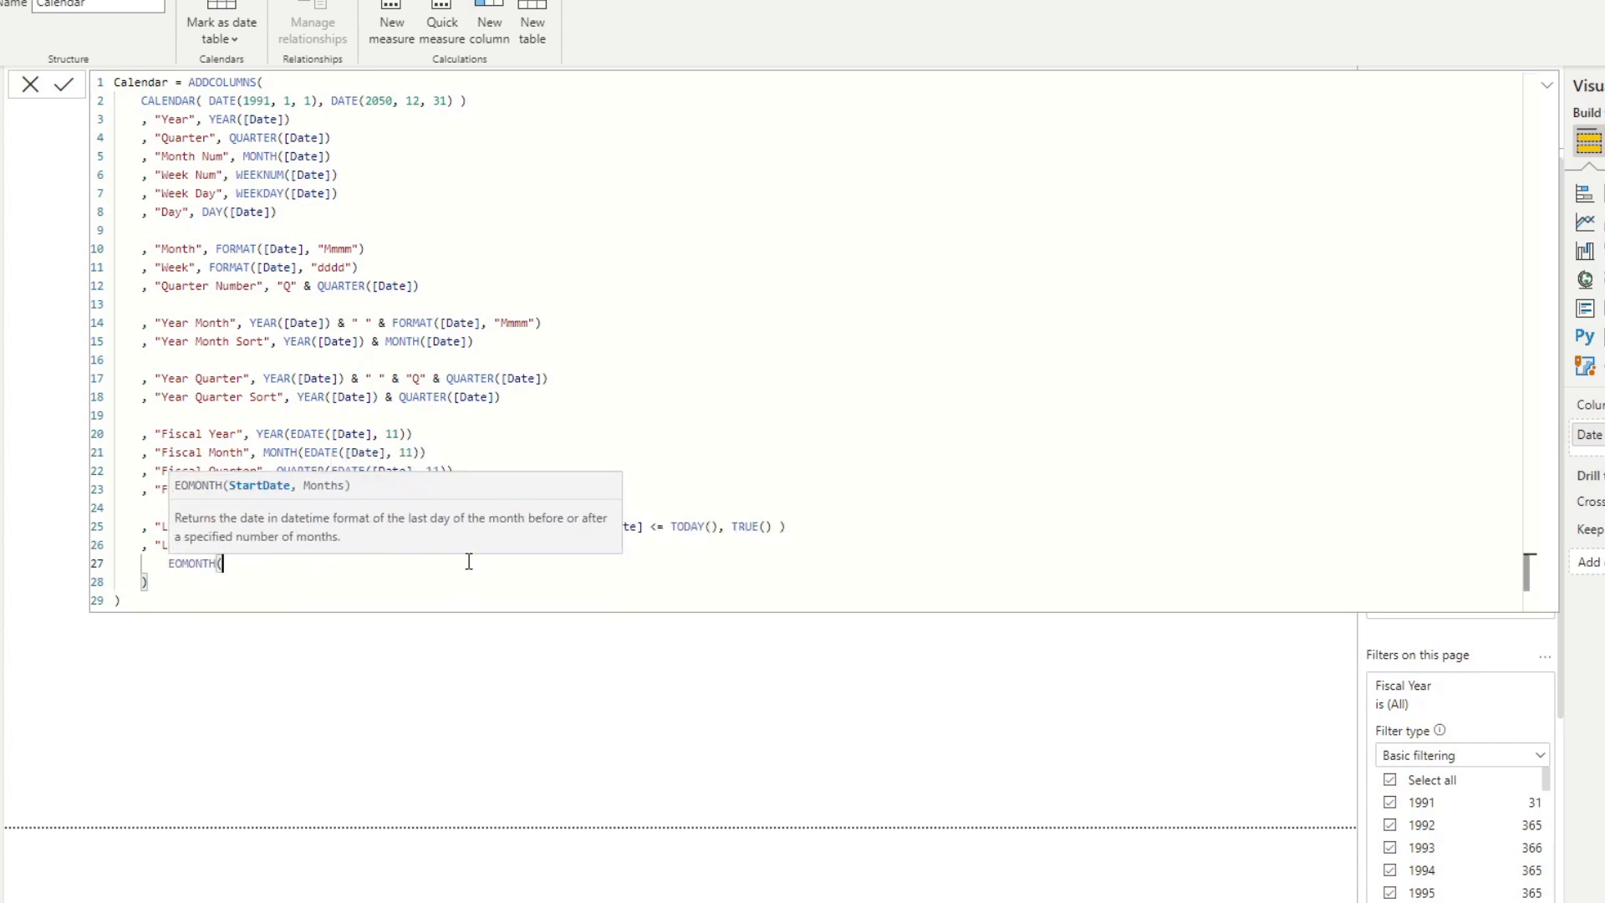
{"action": "type", "text": "TODAY(), 0)"}
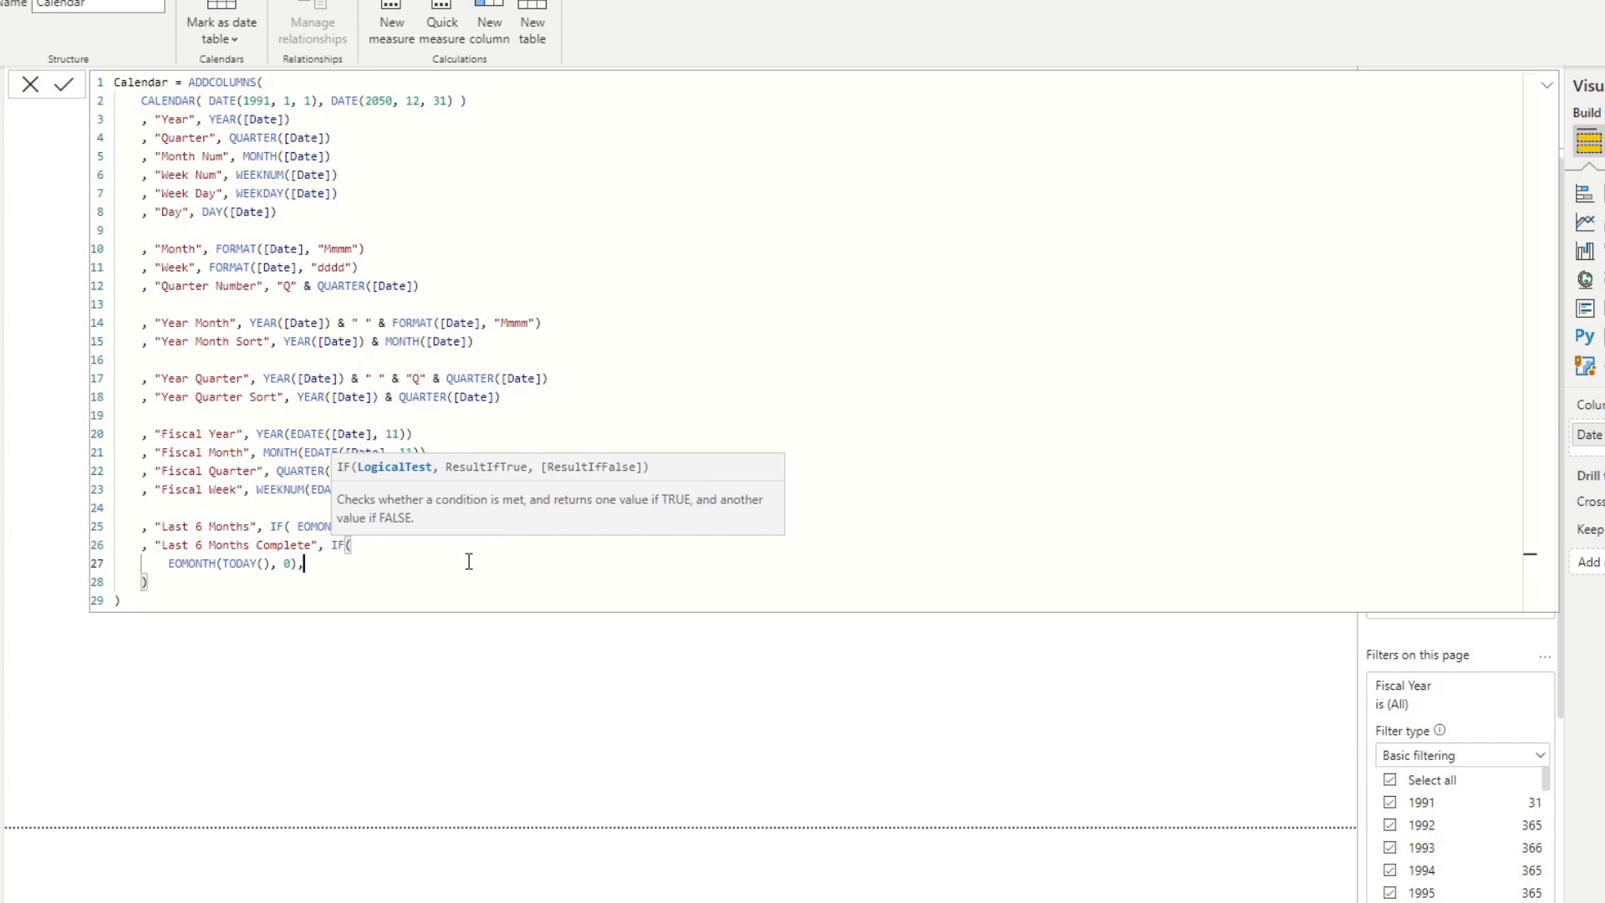
{"action": "type", "text": " <> TODAY()"}
{"action": "left_click", "coordinate": [170, 562]}
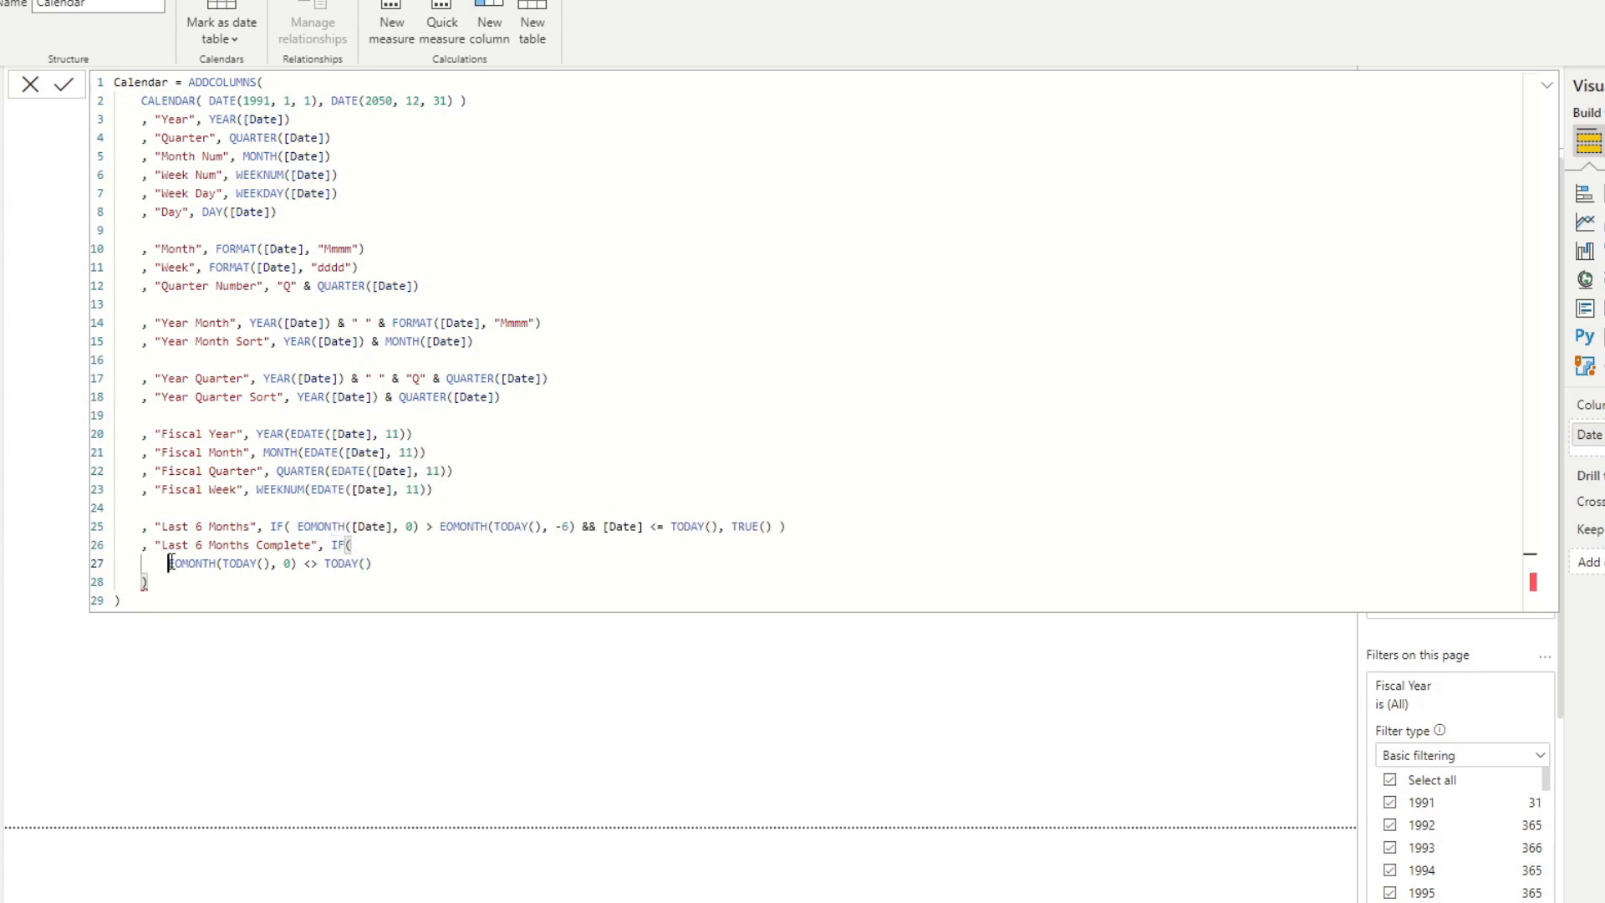
{"action": "key", "text": "BackSpace"}
{"action": "key", "text": "BackSpace"}
{"action": "key", "text": "BackSpace"}
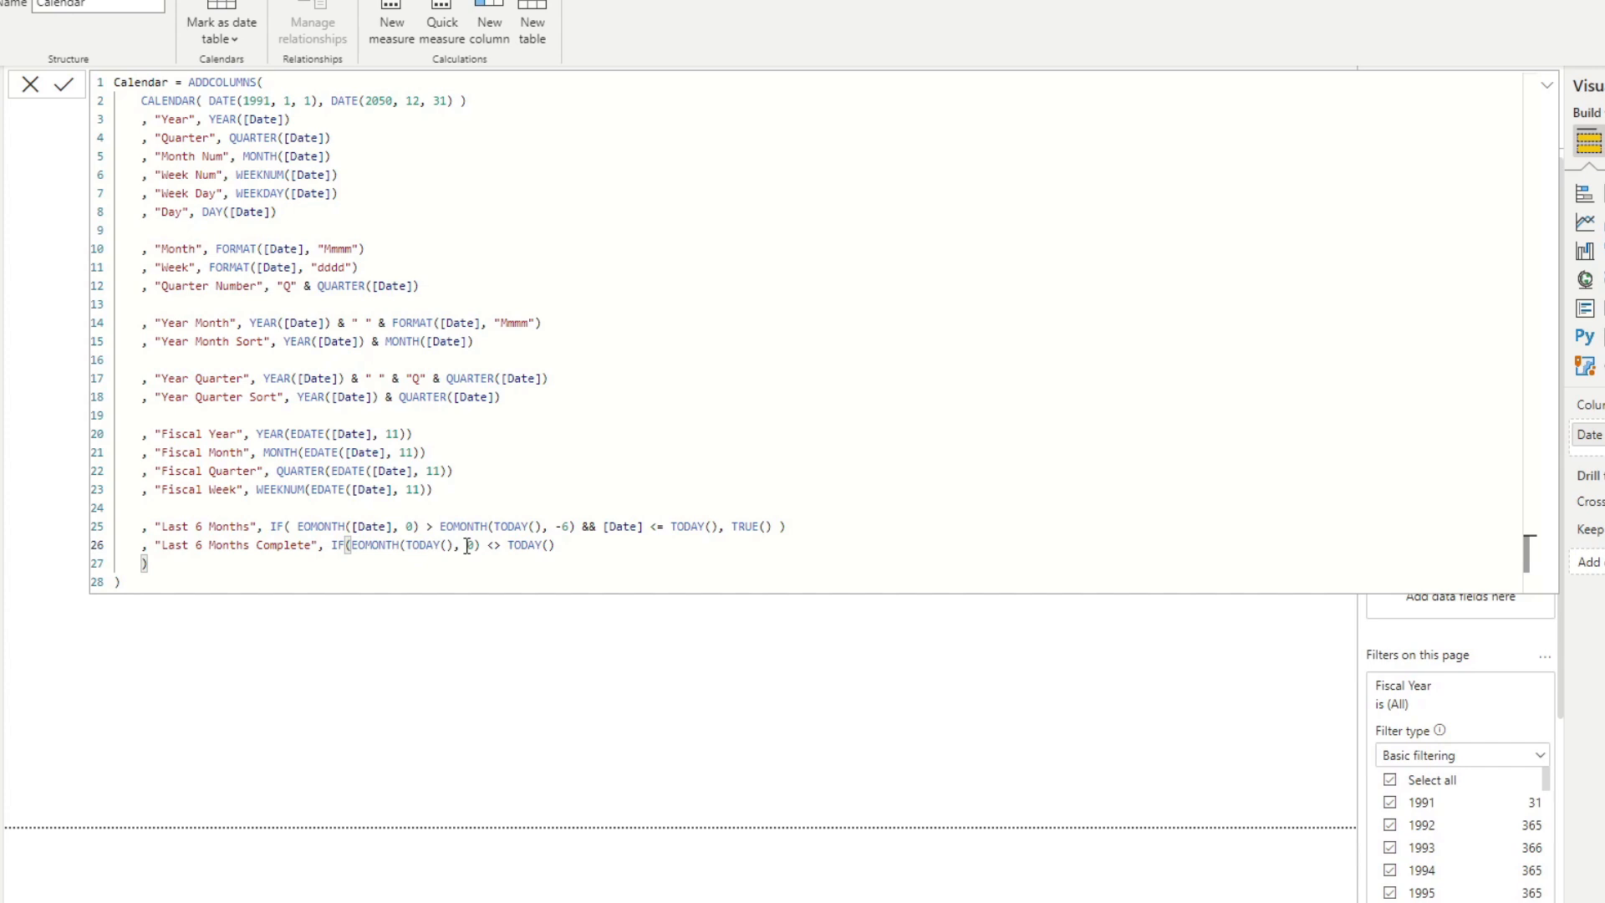
Below the condition, add two indented lines starting with commas for the true and false results of the IF function.
{"action": "left_click", "coordinate": [566, 545]}
{"action": "key", "text": "shift+Return"}
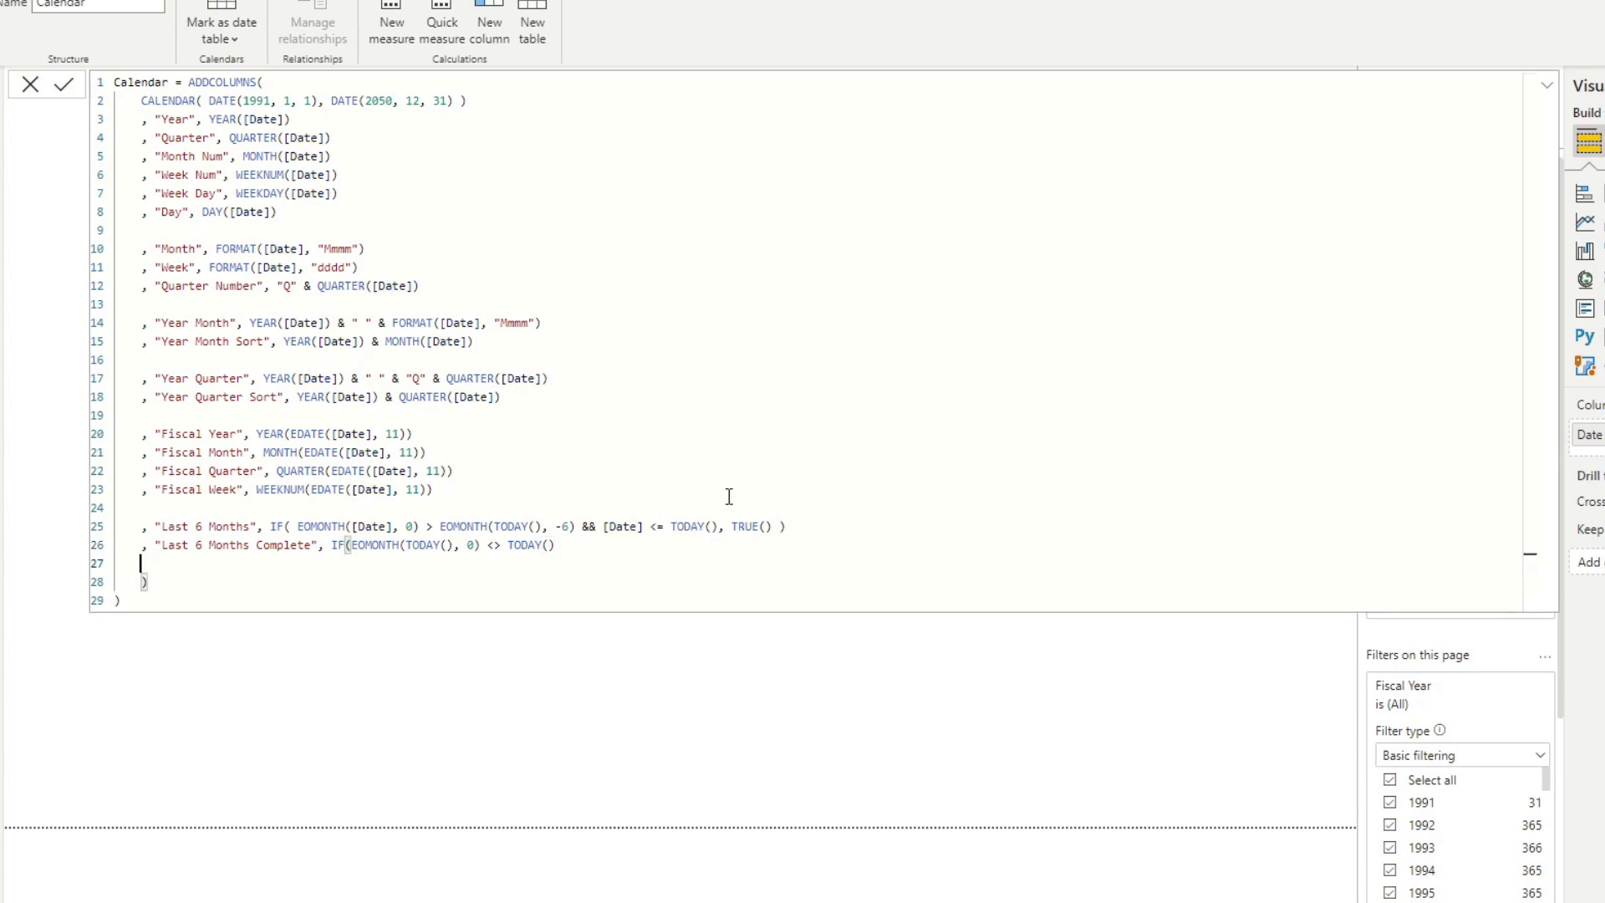
{"action": "key", "text": "Tab"}
{"action": "key", "text": "BackSpace"}
{"action": "key", "text": "BackSpace"}
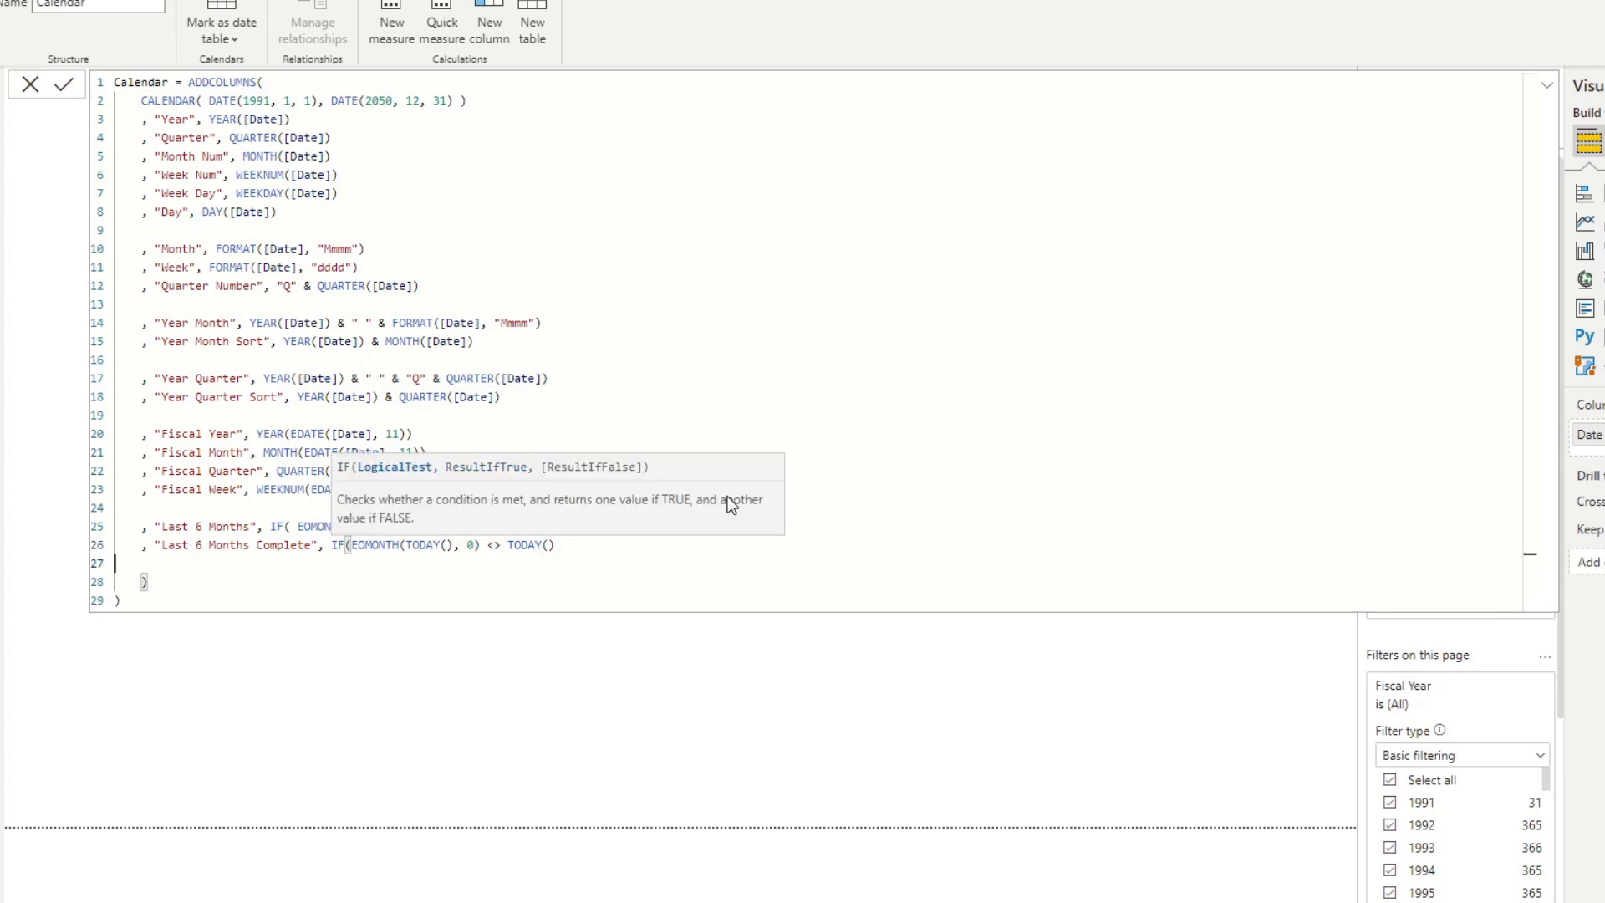
{"action": "type", "text": ","}
{"action": "key", "text": "shift+Return"}
{"action": "type", "text": ","}
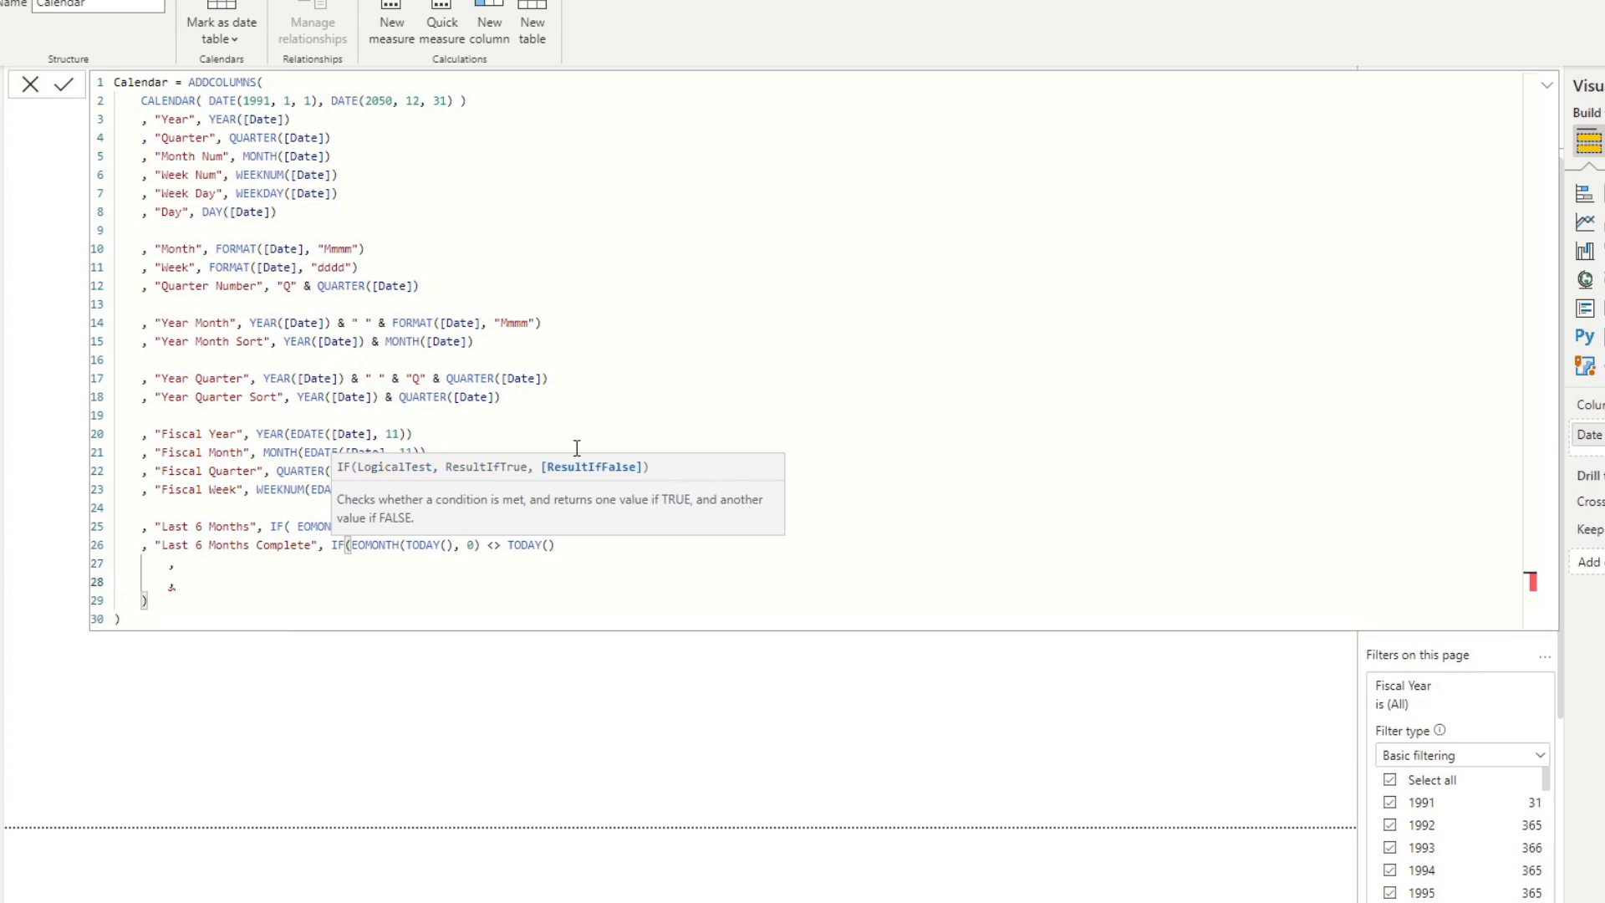
Copy the Last 6 Months IF expression into both the true and false result lines of Last 6 Months Complete.
{"action": "left_click", "coordinate": [549, 418]}
{"action": "left_click", "coordinate": [804, 525]}
{"action": "left_click_drag", "start_coordinate": [804, 525], "coordinate": [270, 525]}
{"action": "key", "text": "ctrl+c"}
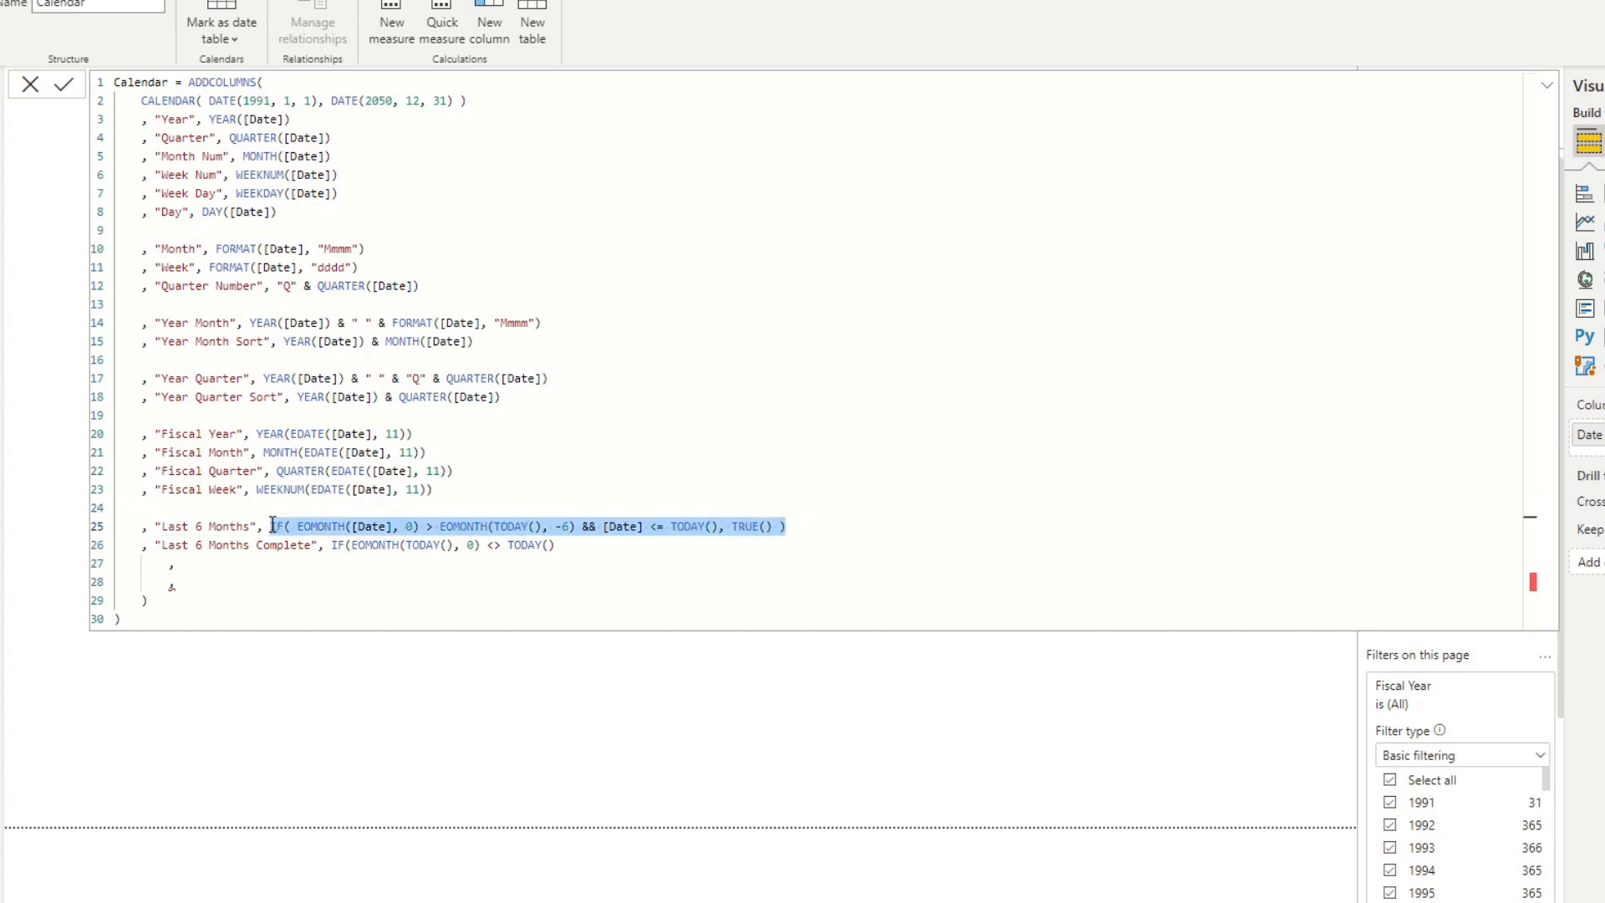
{"action": "left_click", "coordinate": [238, 574]}
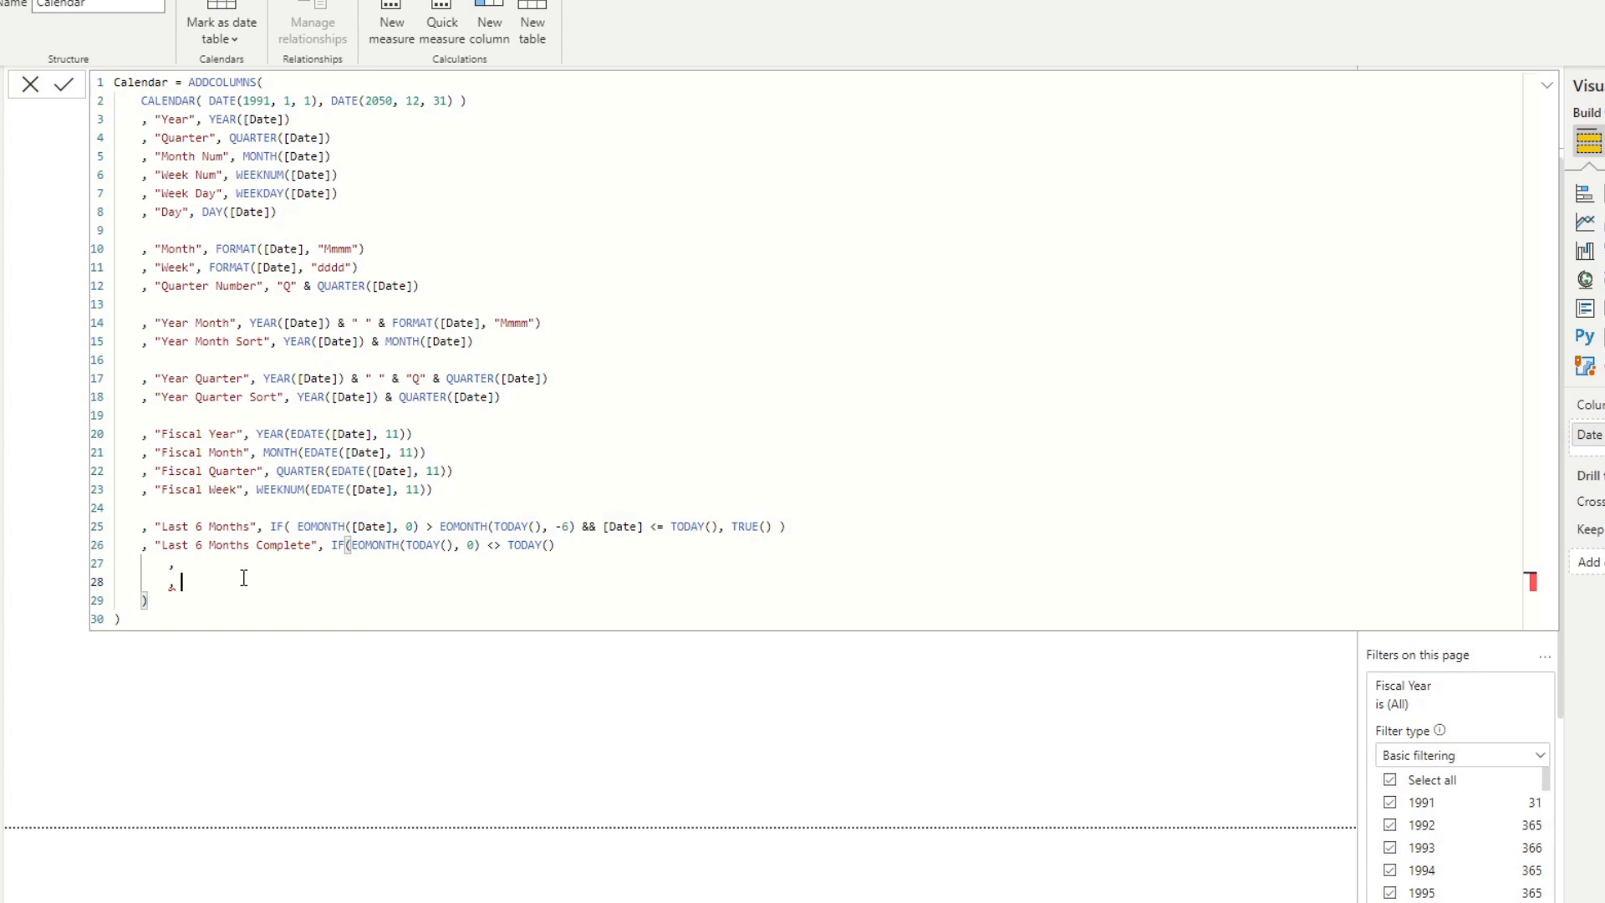
{"action": "key", "text": "ctrl+v"}
{"action": "left_click", "coordinate": [264, 568]}
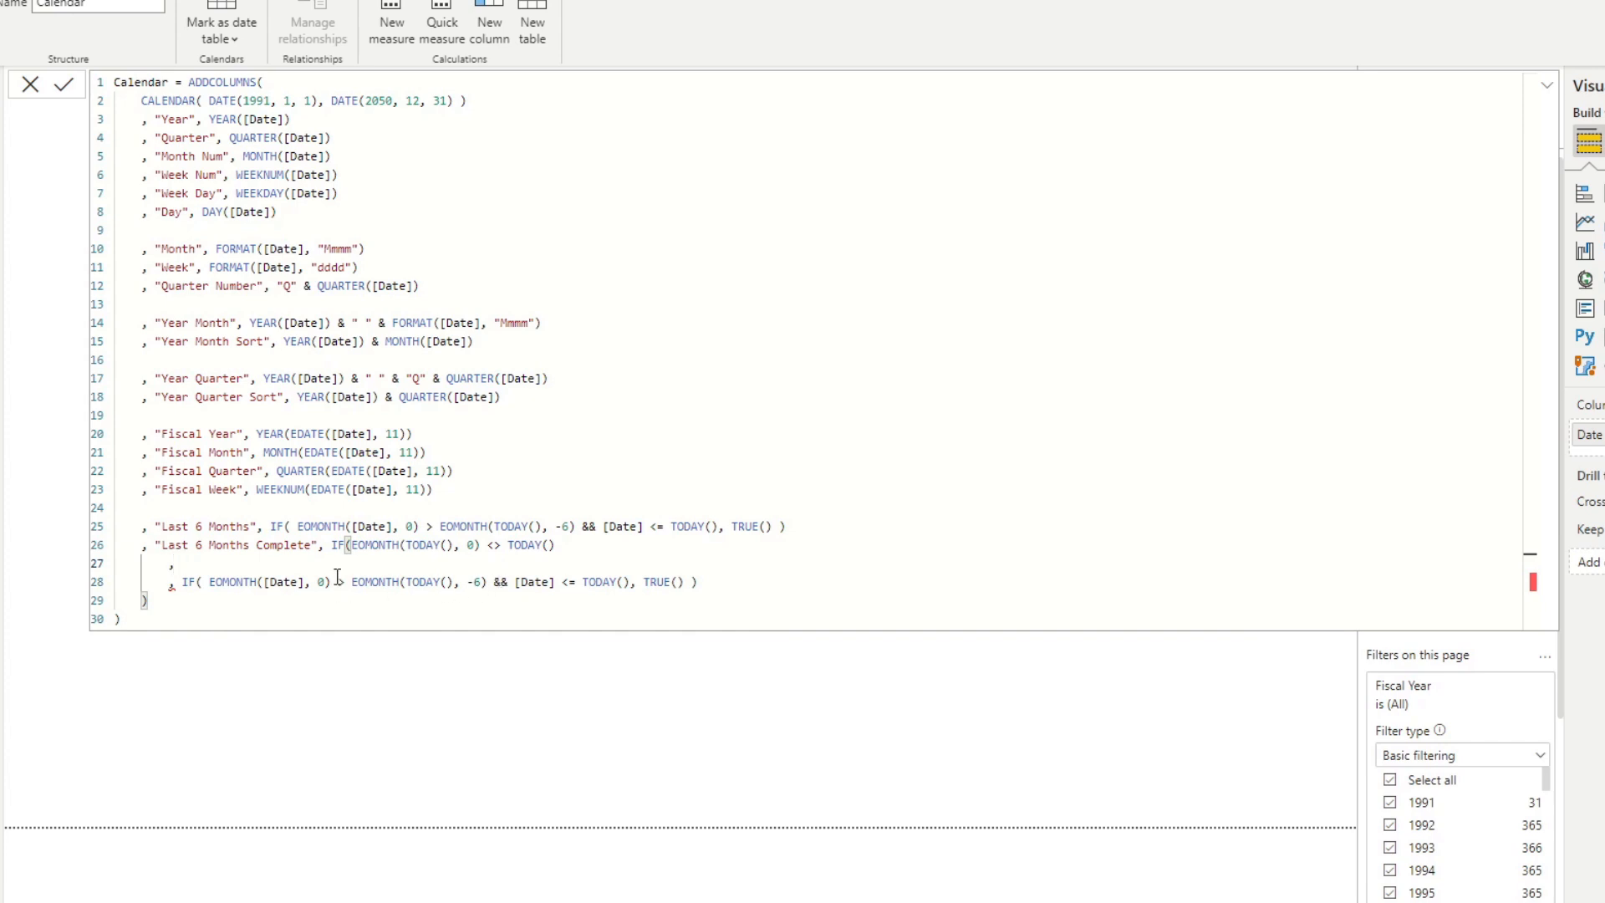
{"action": "key", "text": "ctrl+v"}
{"action": "left_click", "coordinate": [177, 565]}
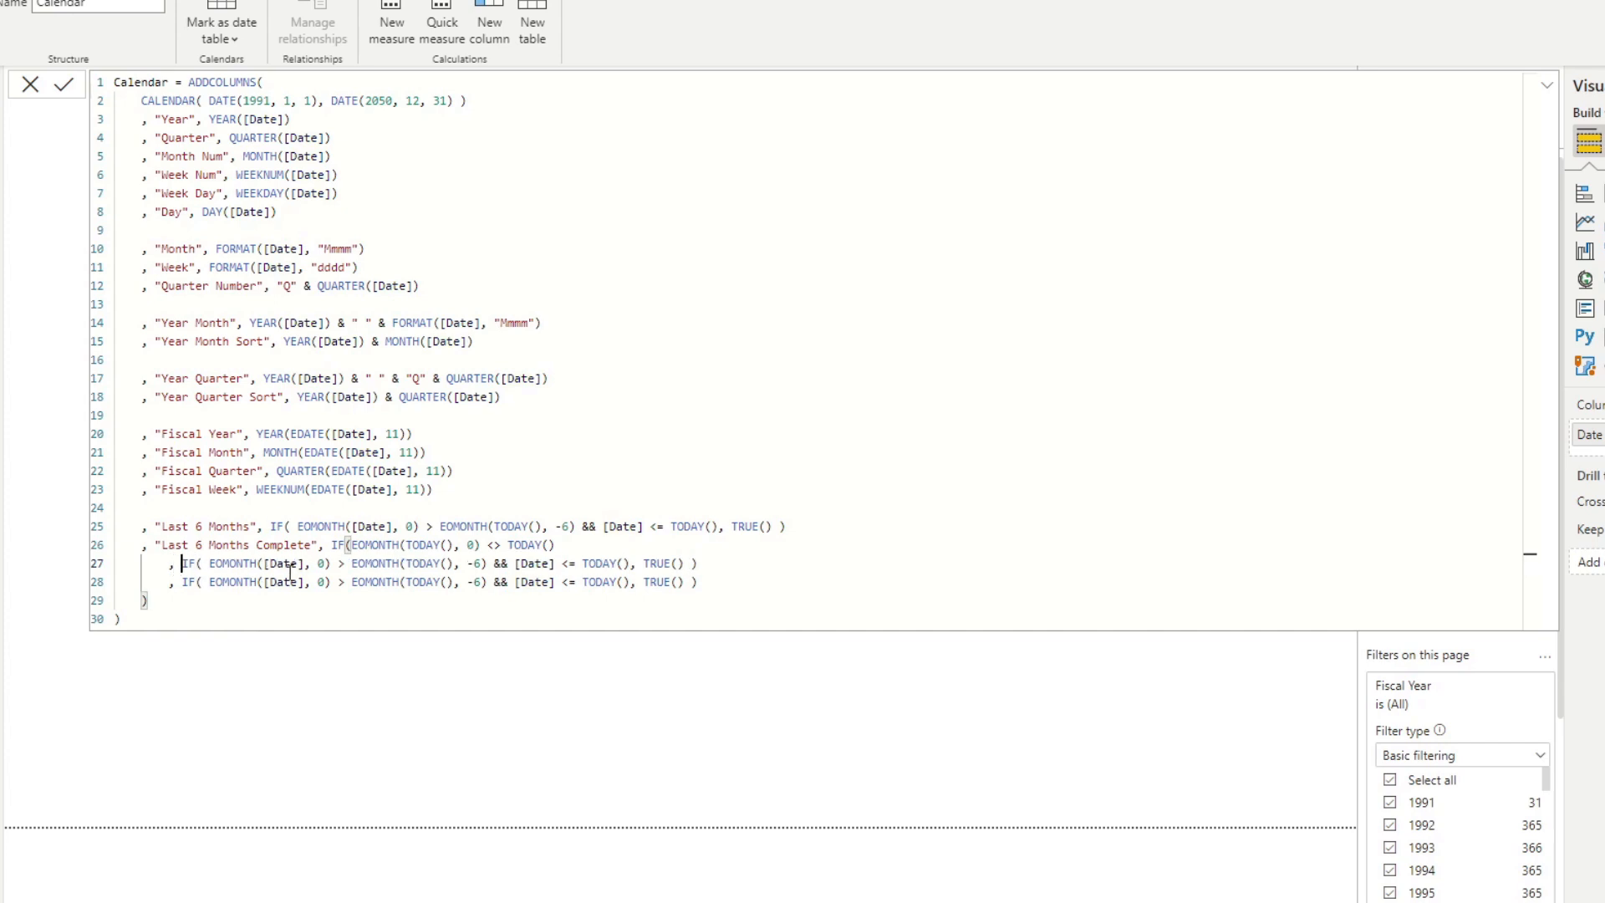
Set the EOMONTH offset in the true-result line of Last 6 Months Complete to -7.
{"action": "left_click", "coordinate": [324, 565]}
{"action": "left_click", "coordinate": [482, 564]}
{"action": "key", "text": "BackSpace"}
{"action": "type", "text": "7"}
Change the true-result line's upper date limit to EOMONTH(TODAY(), -1) and commit the Calendar formula.
{"action": "left_click", "coordinate": [584, 564]}
{"action": "type", "text": "E"}
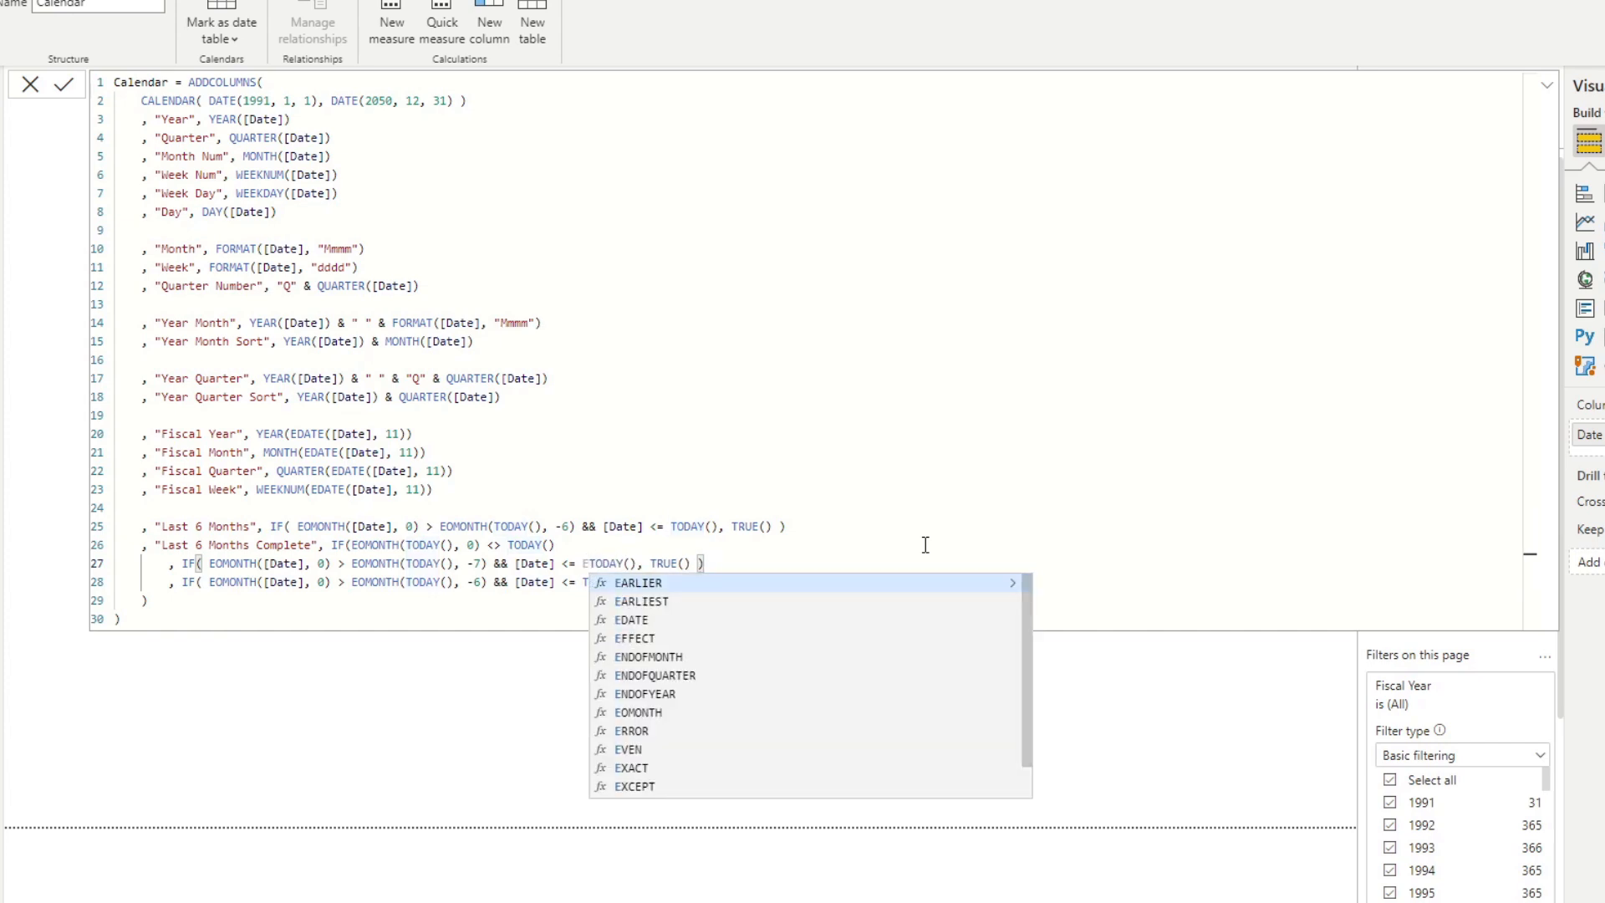
{"action": "type", "text": "OM"}
{"action": "key", "text": "Tab"}
{"action": "key", "text": "Right"}
{"action": "key", "text": "Right"}
{"action": "key", "text": "Right"}
{"action": "key", "text": "Right"}
{"action": "key", "text": "Right"}
{"action": "key", "text": "Right"}
{"action": "key", "text": "Right"}
{"action": "type", "text": ", 0"}
{"action": "key", "text": "BackSpace"}
{"action": "type", "text": "-1)"}
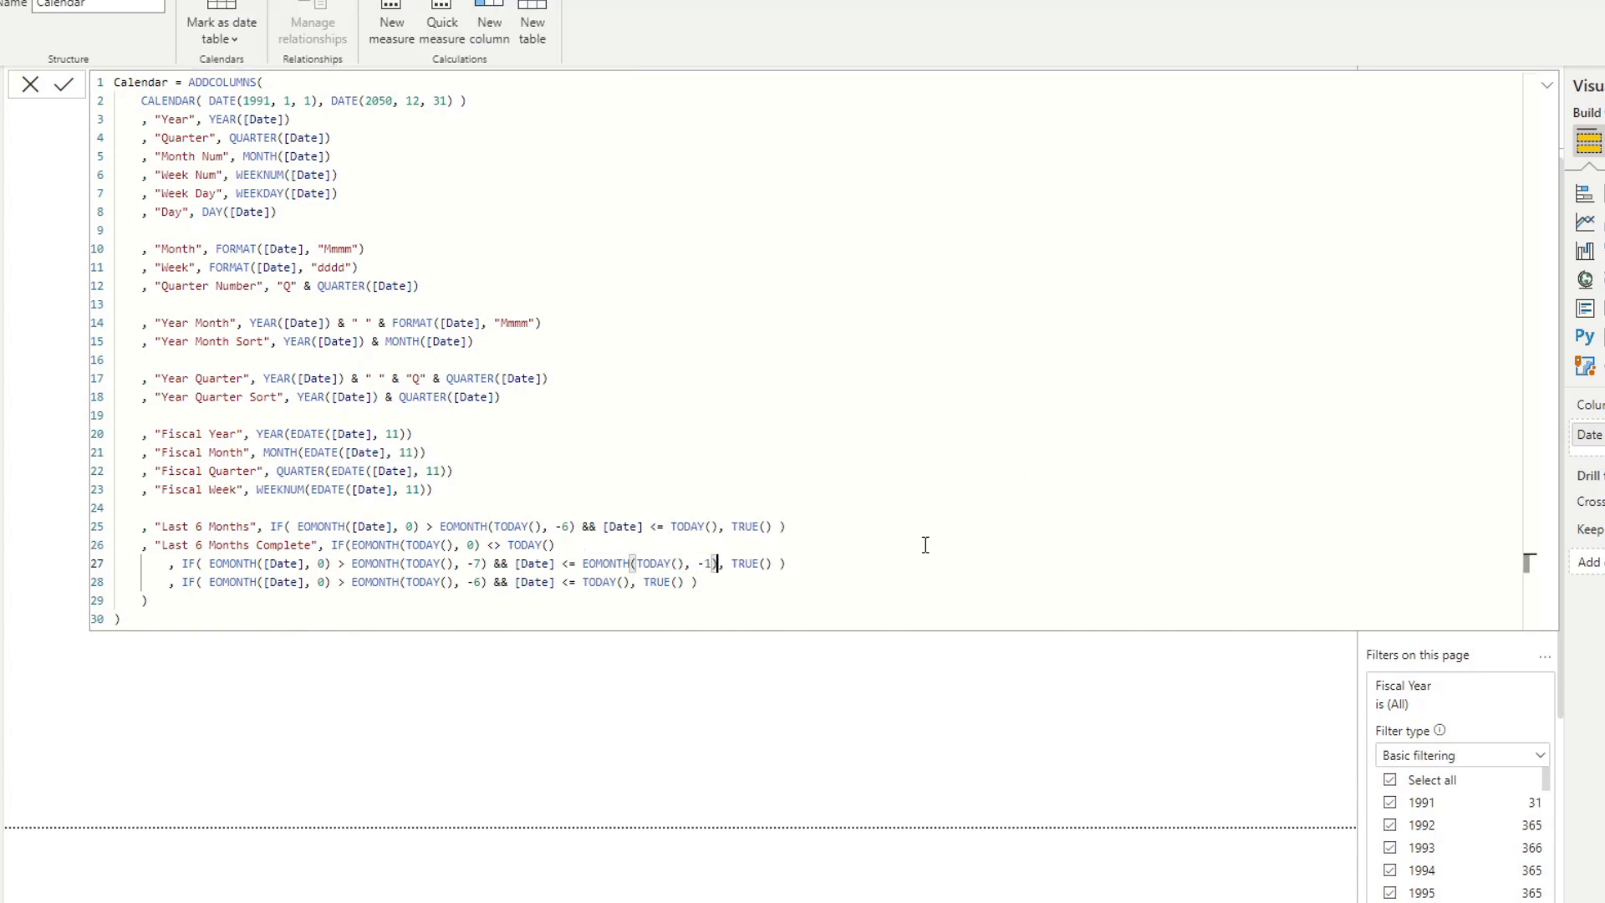
{"action": "left_click", "coordinate": [757, 590]}
{"action": "key", "text": "Return"}
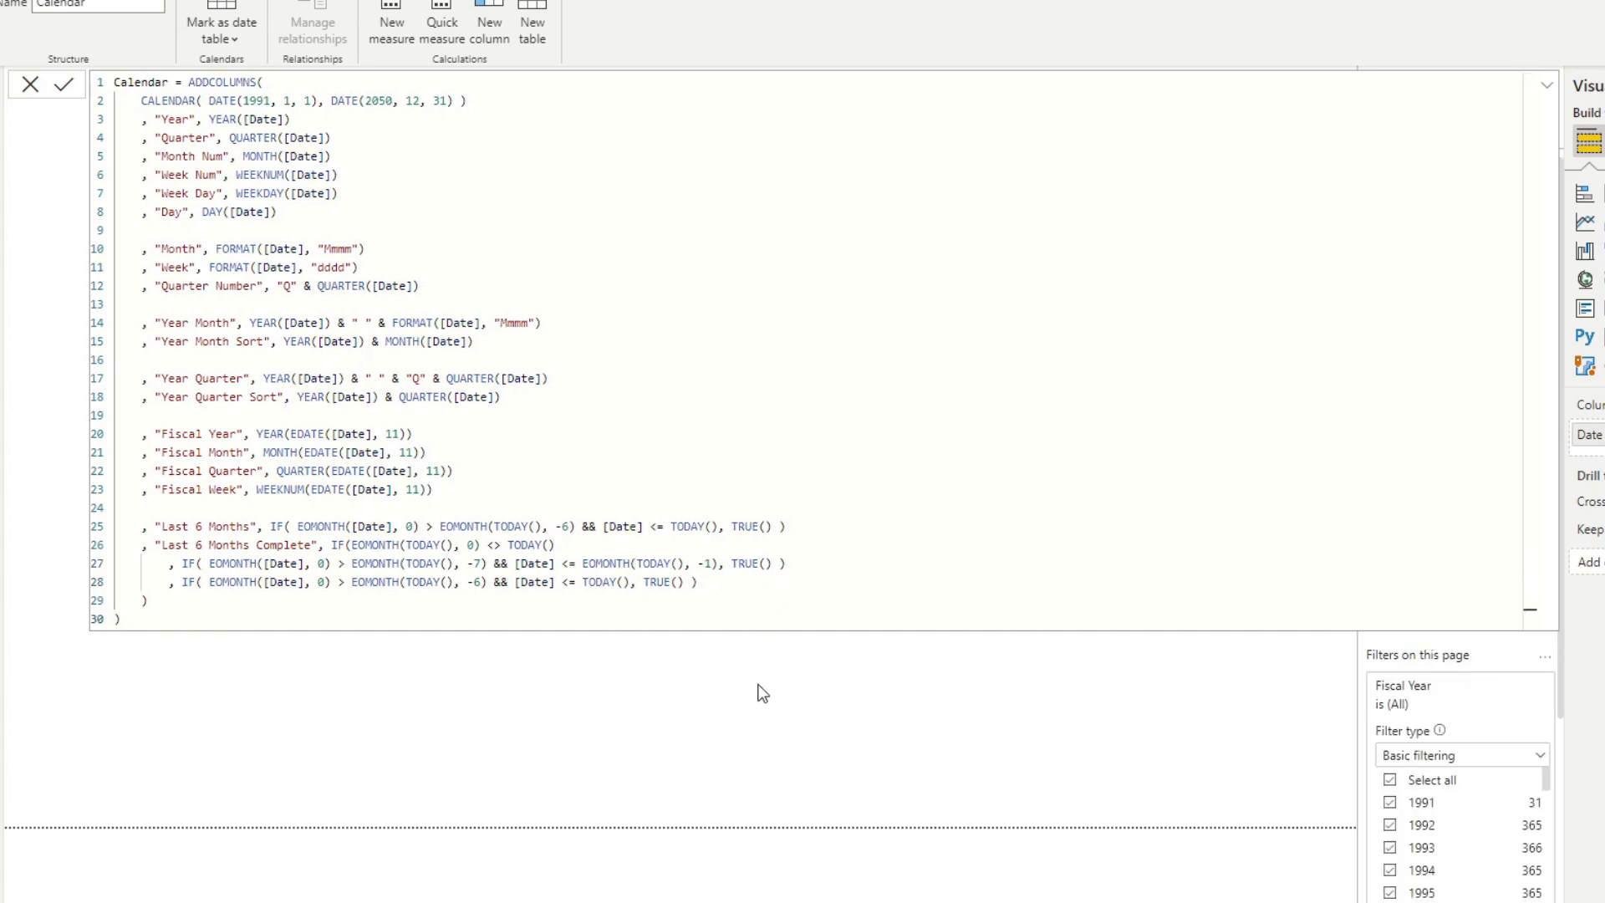
Add the Year Month field to the Date table visual and clear its Last 6 Months filter selection.
{"action": "left_click", "coordinate": [921, 465]}
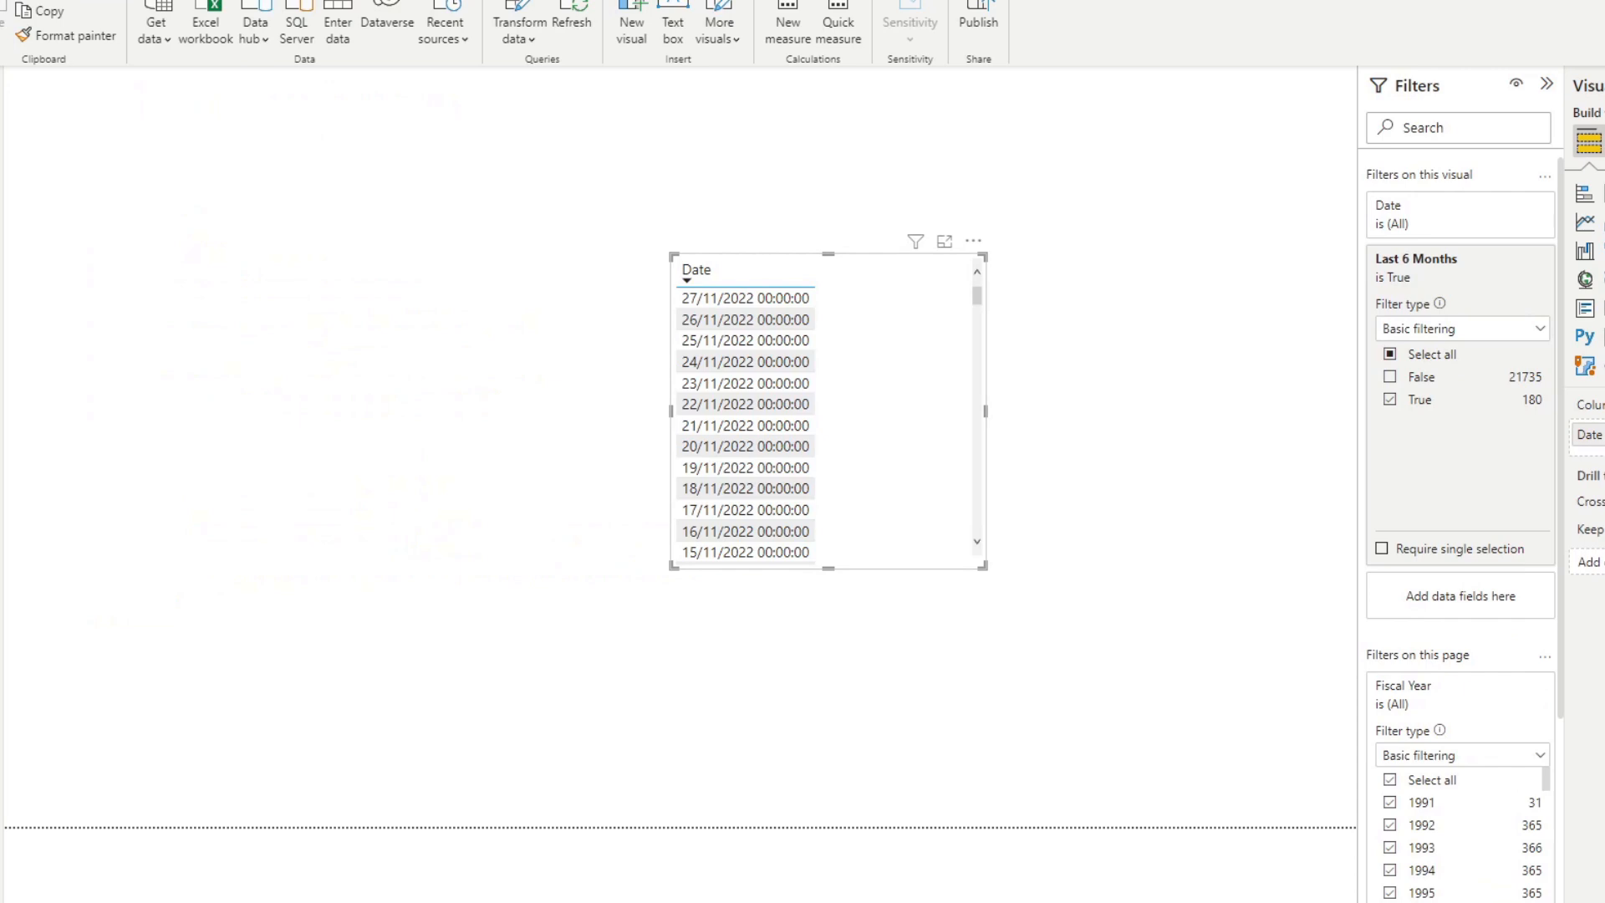
{"action": "left_click_drag", "start_coordinate": [1596, 443], "coordinate": [940, 420]}
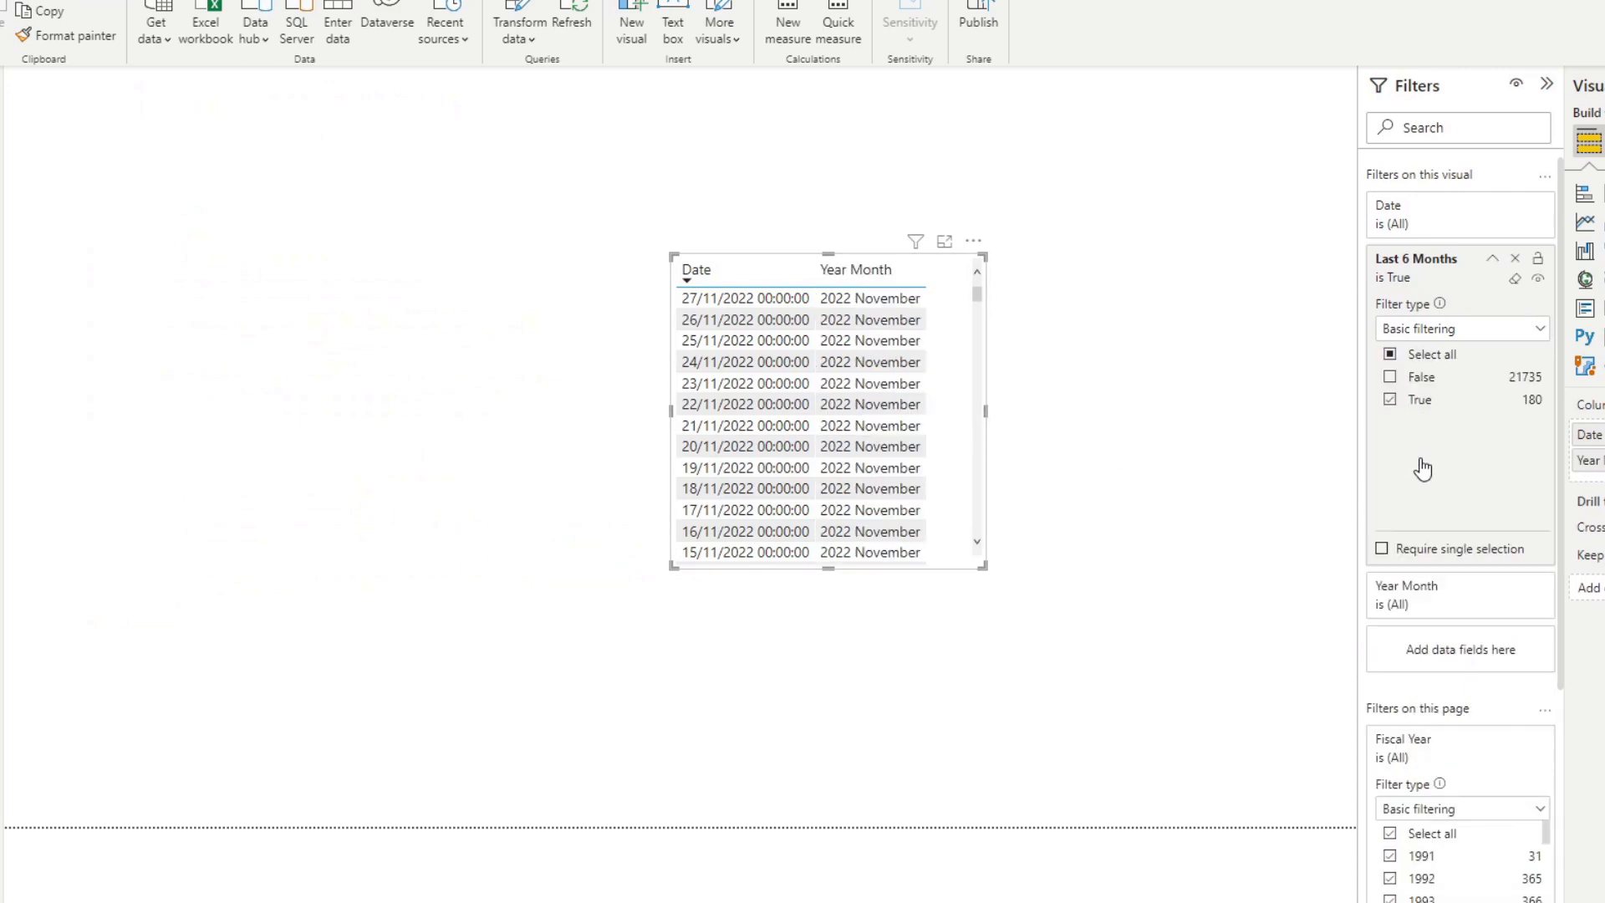
{"action": "left_click", "coordinate": [1420, 402]}
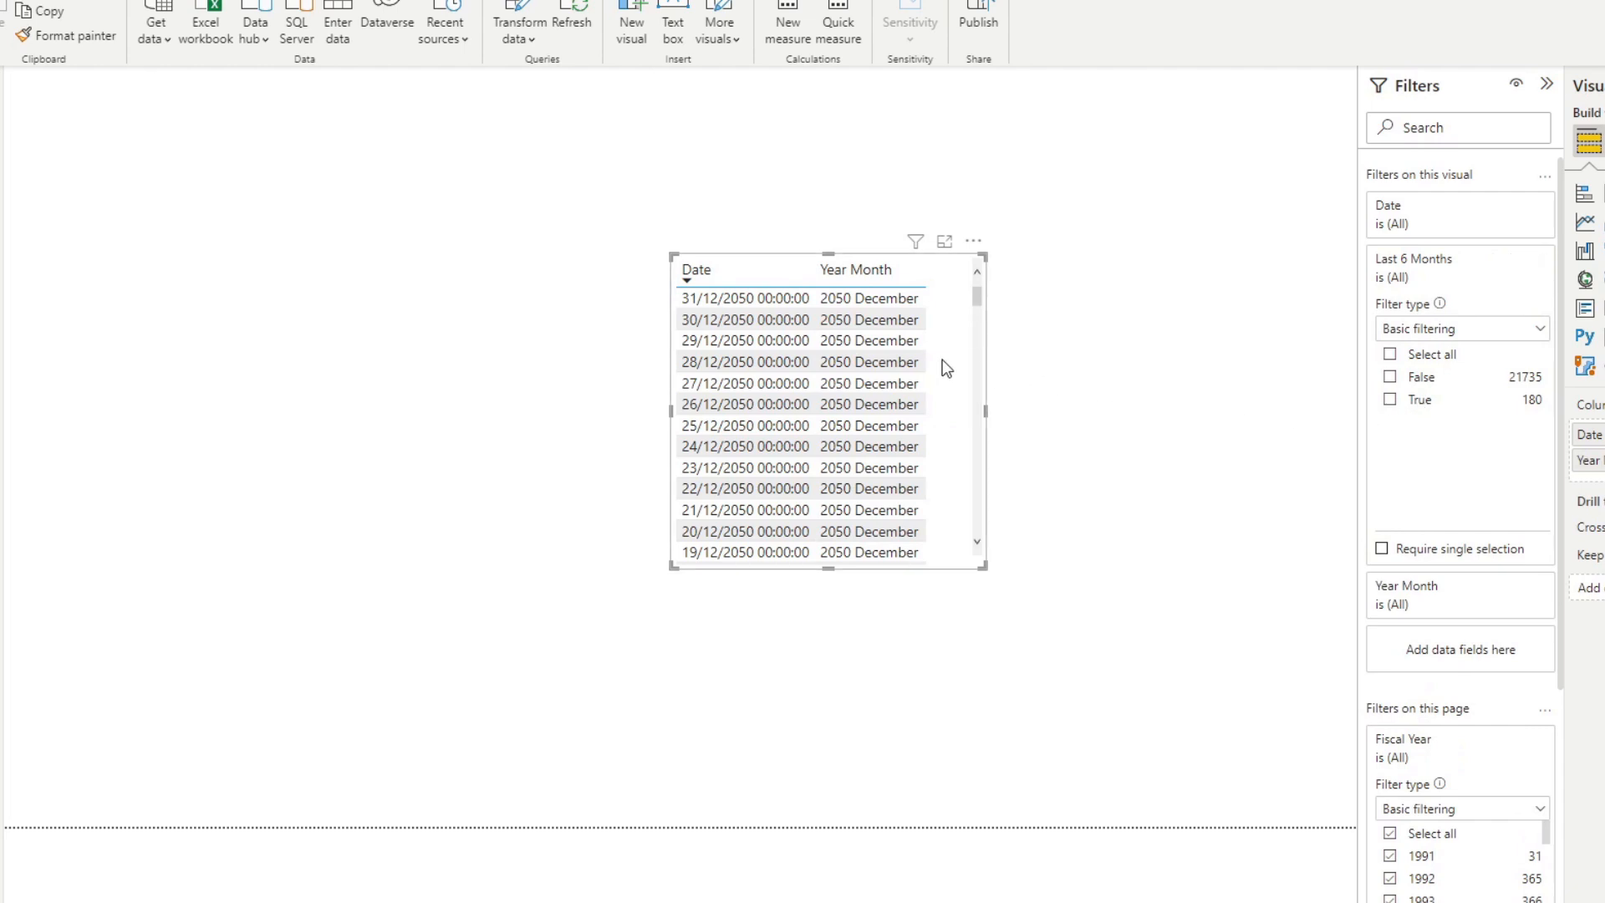
Reduce the table visual to Year Month only and filter it to True on Last 6 Months Complete.
{"action": "left_click_drag", "start_coordinate": [966, 357], "coordinate": [975, 362]}
{"action": "left_click", "coordinate": [1604, 434]}
{"action": "left_click_drag", "start_coordinate": [867, 348], "coordinate": [1033, 377]}
{"action": "left_click_drag", "start_coordinate": [1604, 401], "coordinate": [1449, 585]}
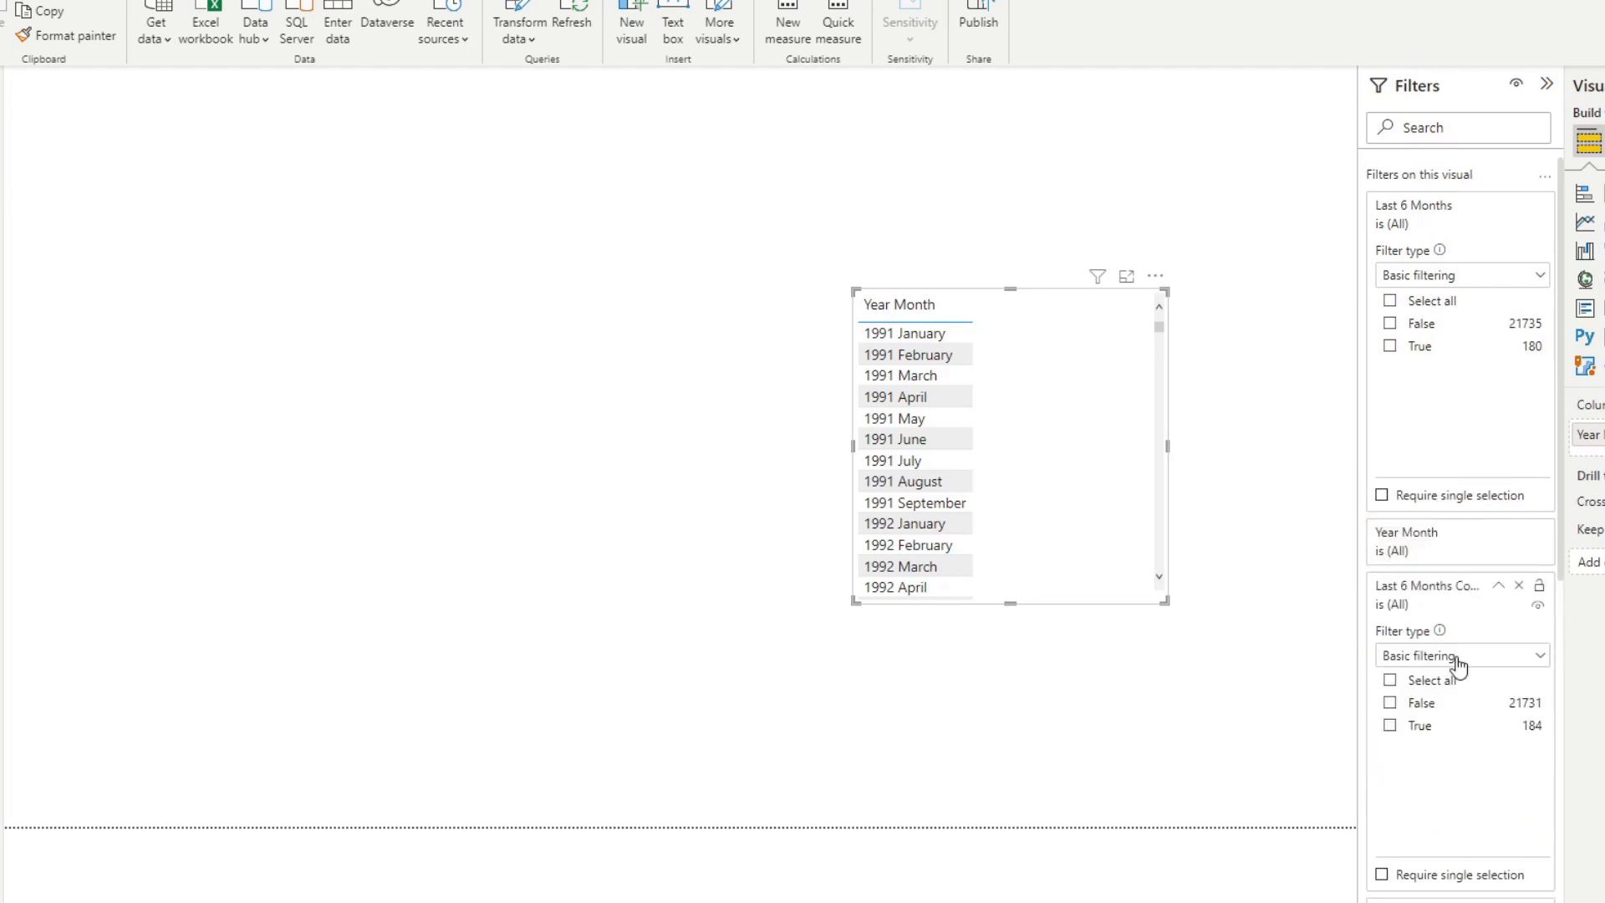
{"action": "left_click", "coordinate": [1419, 726]}
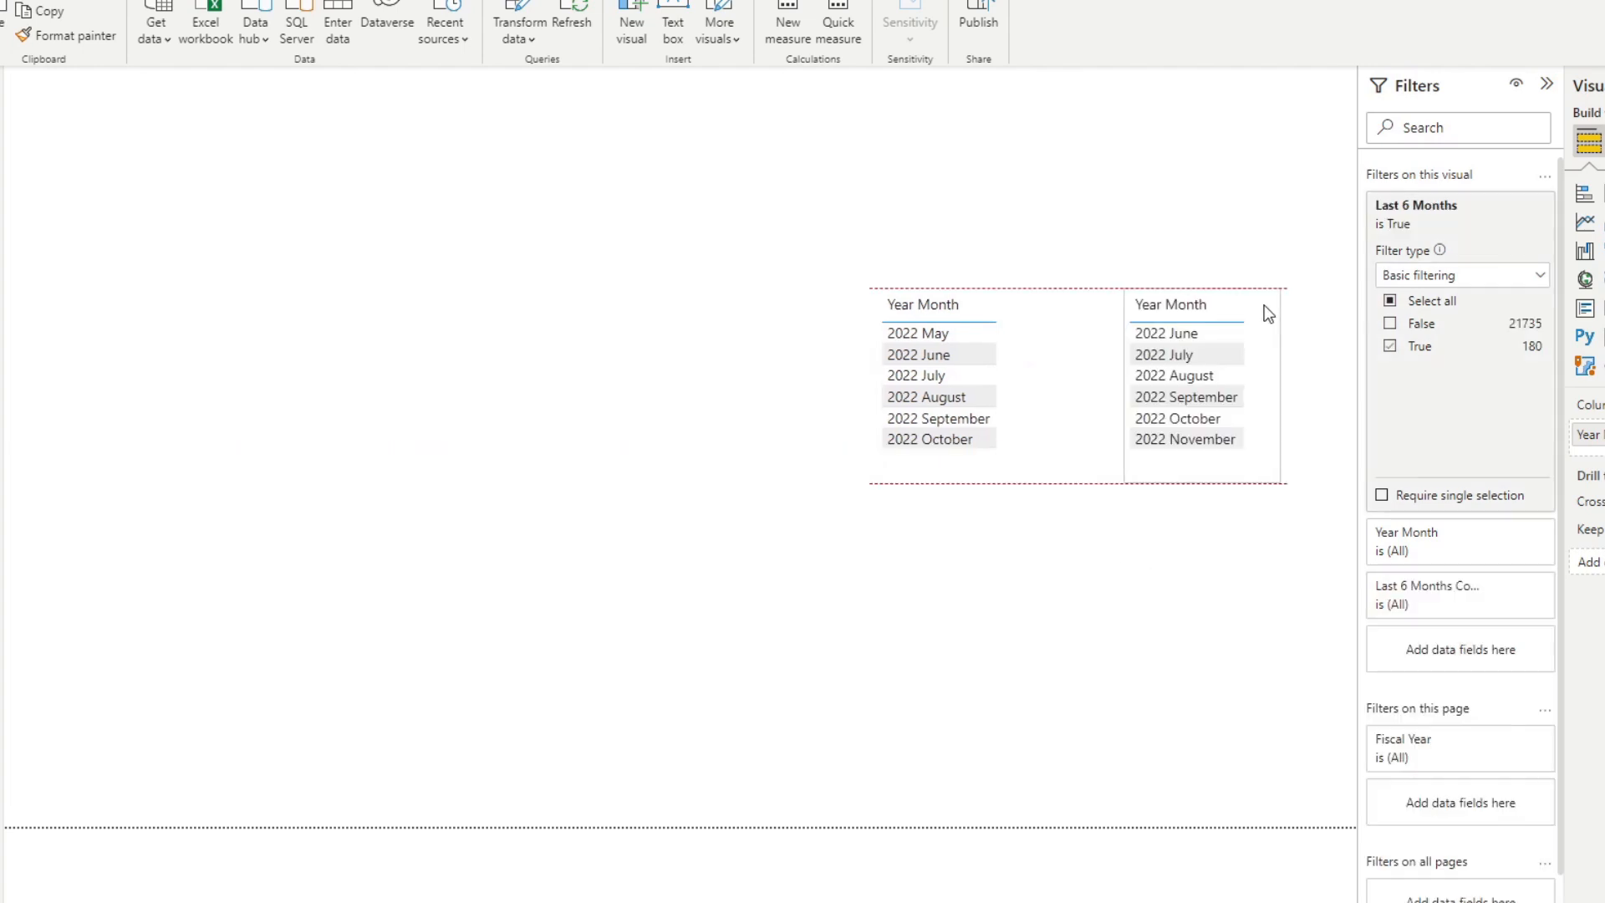
Arrange the two Year Month tables side by side to compare Last 6 Months Complete with Last 6 Months.
{"action": "left_click_drag", "start_coordinate": [1025, 393], "coordinate": [1065, 405]}
{"action": "left_click_drag", "start_coordinate": [1275, 387], "coordinate": [1310, 388]}
{"action": "left_click_drag", "start_coordinate": [1050, 383], "coordinate": [1080, 383]}
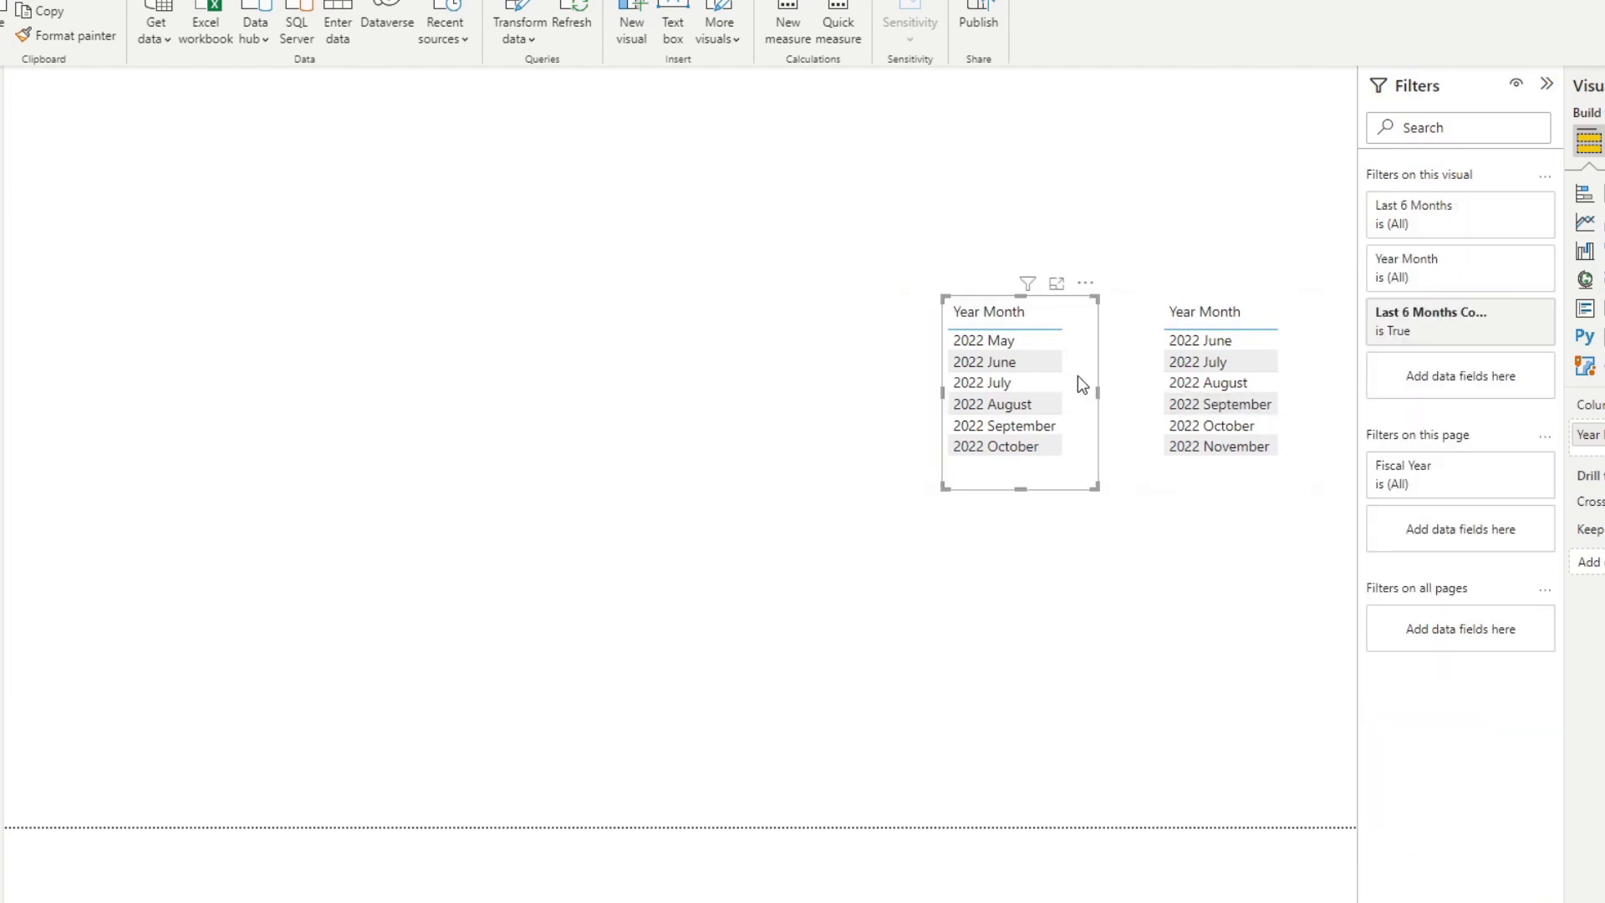